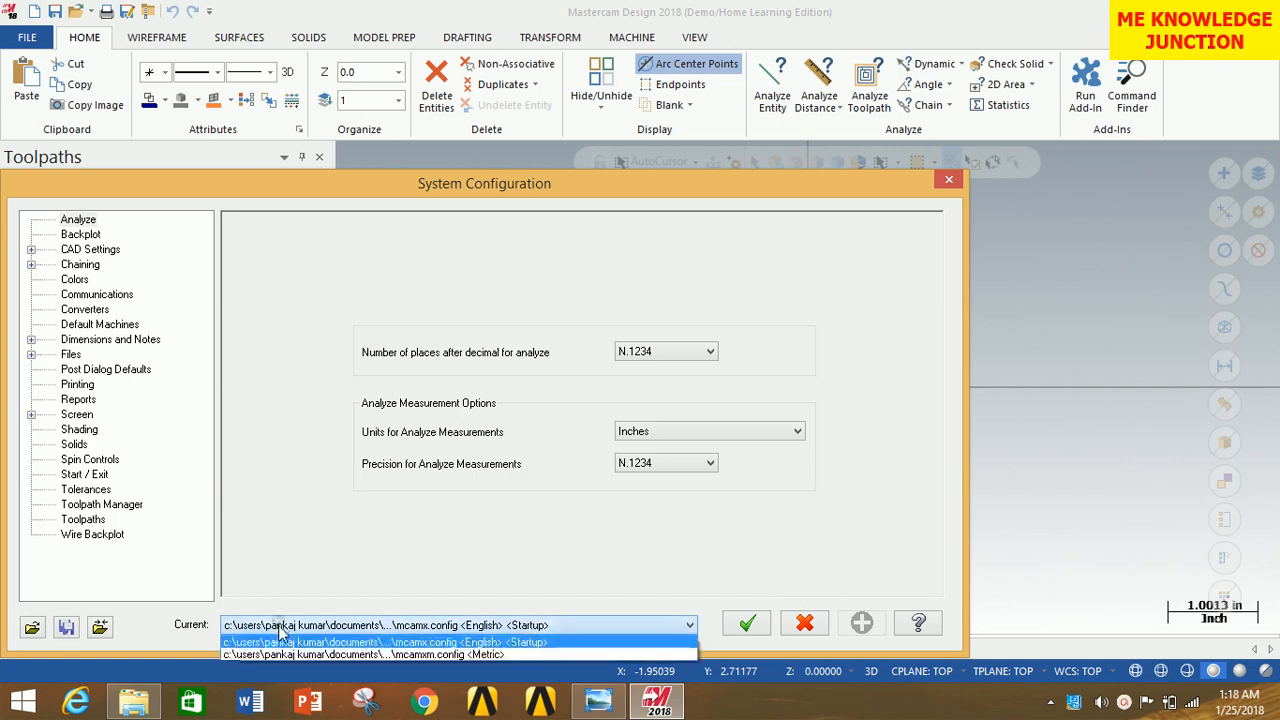
Switch the current system configuration to the metric file mcamxm.config and apply it
{"action": "left_click", "coordinate": [280, 655]}
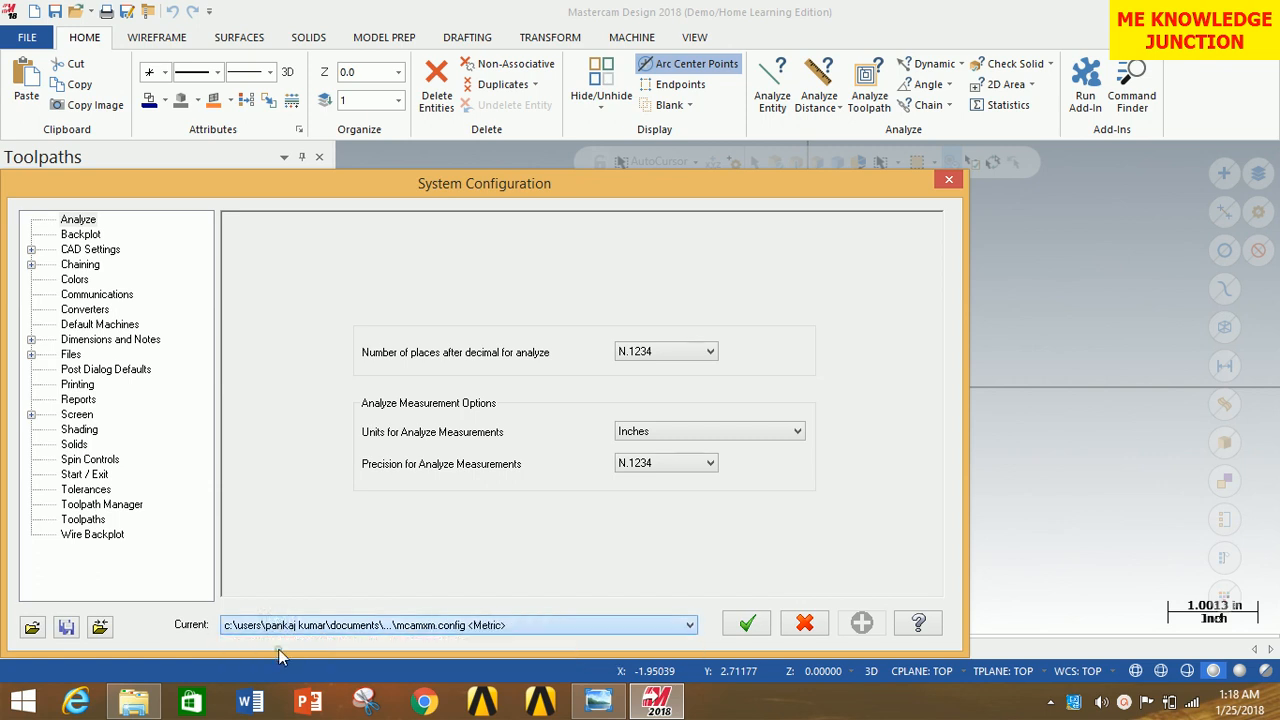
{"action": "left_click", "coordinate": [748, 626]}
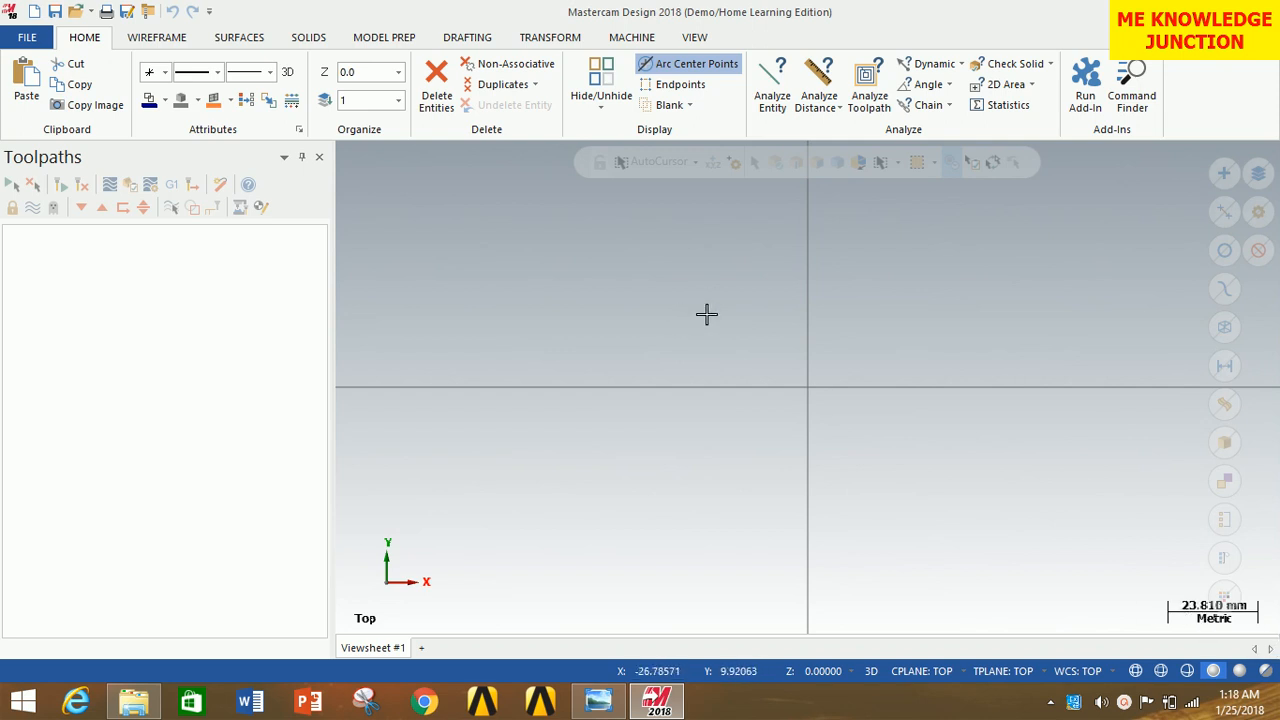
Consult the MP2 part drawing in Windows Photo Viewer and, back in Mastercam, draw a rectangle from the origin, about 113 mm wide and 88 mm high
{"action": "left_click", "coordinate": [598, 700]}
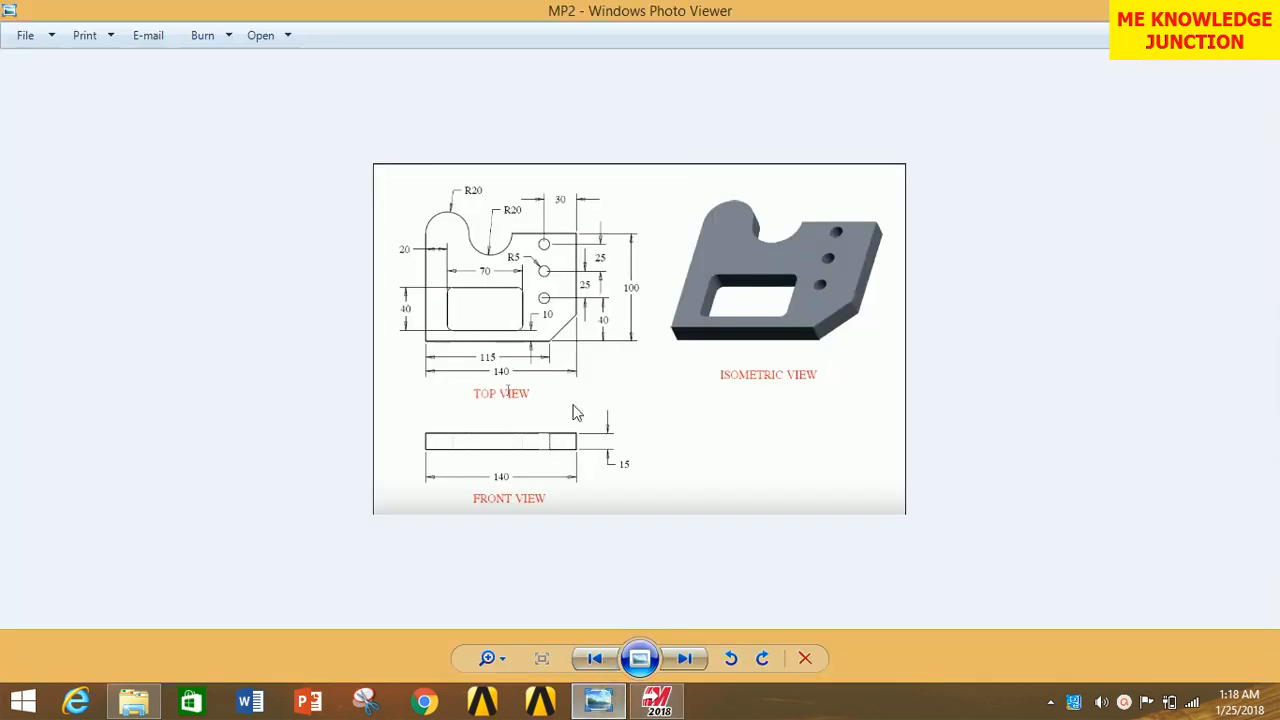
{"action": "left_click", "coordinate": [652, 705]}
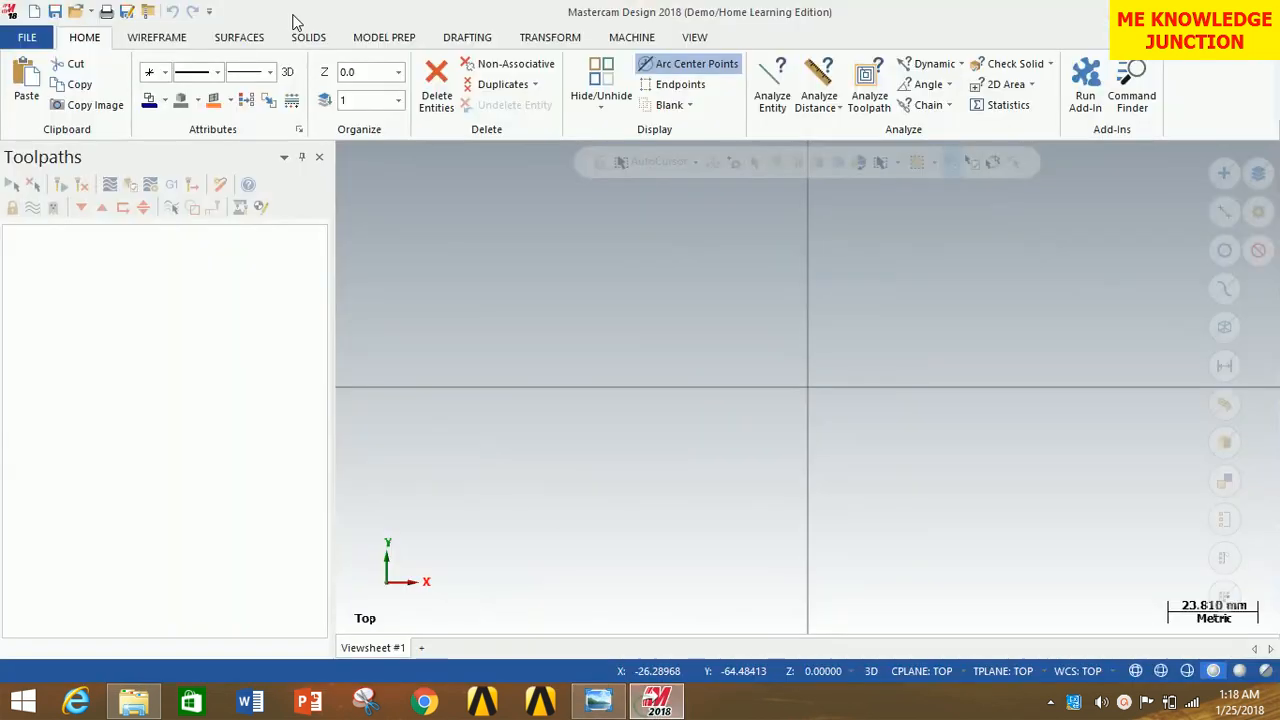
{"action": "left_click", "coordinate": [172, 36]}
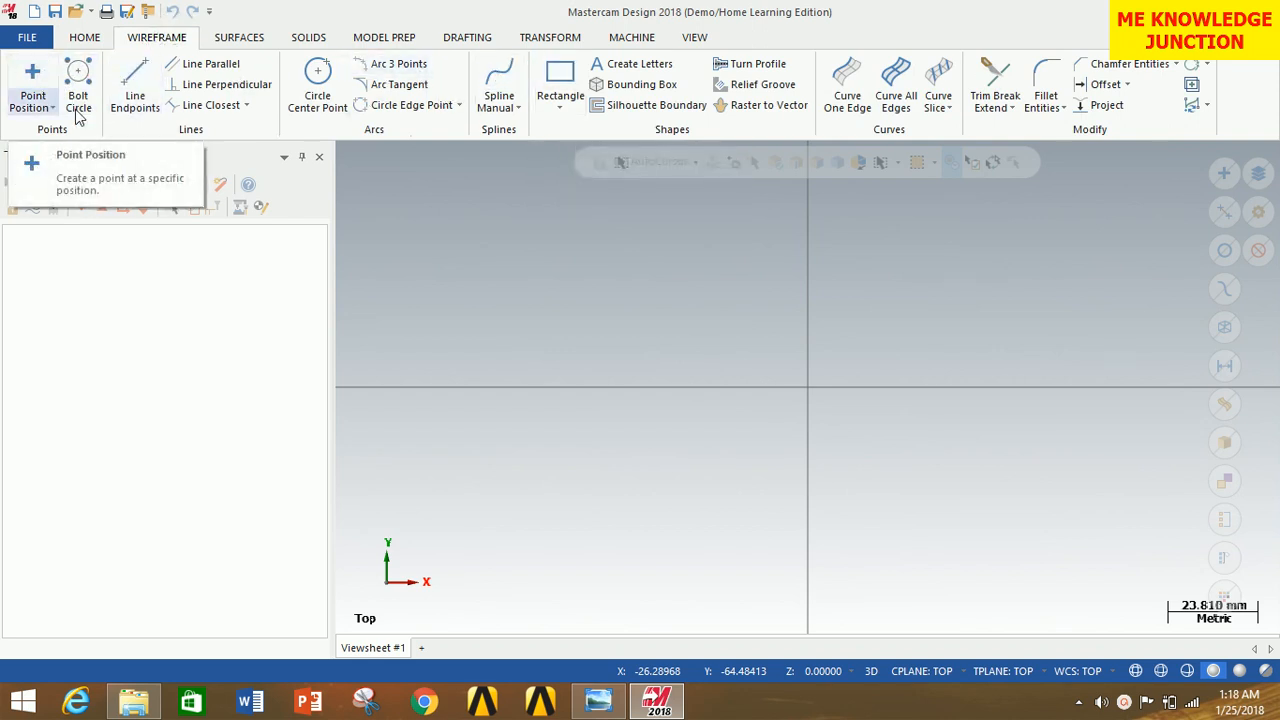
{"action": "left_click", "coordinate": [598, 703]}
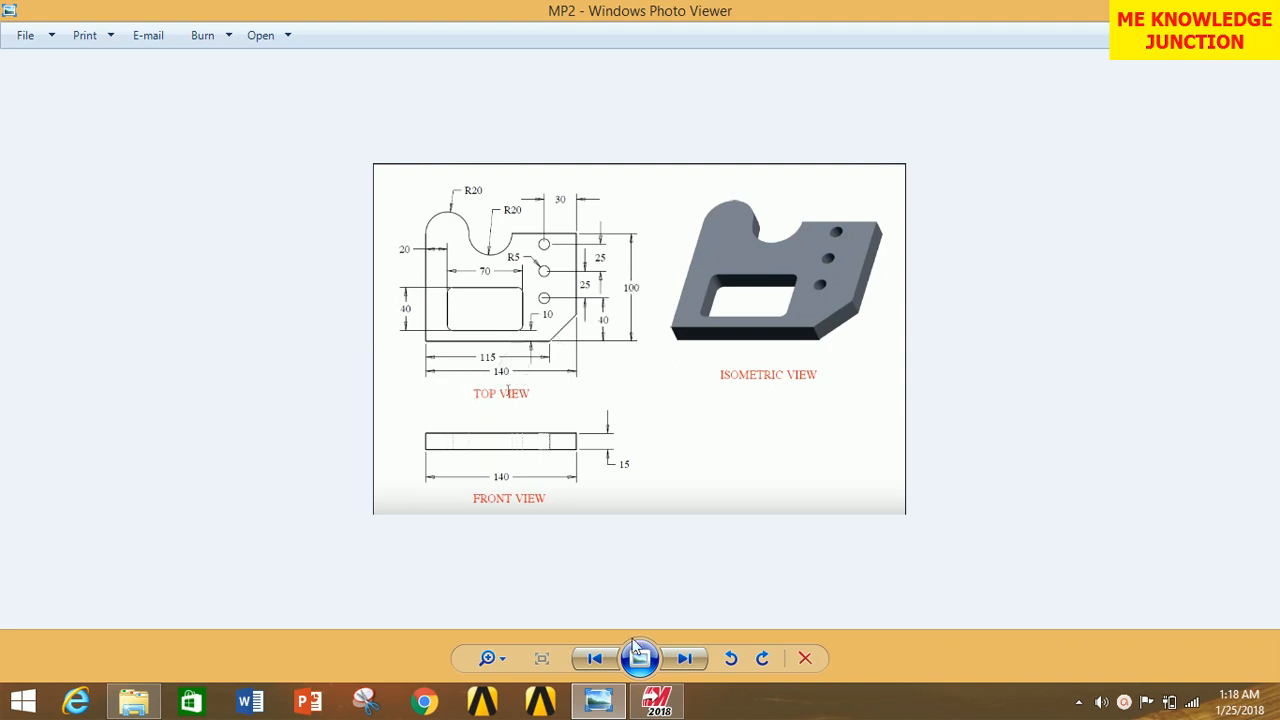
{"action": "left_click", "coordinate": [657, 700]}
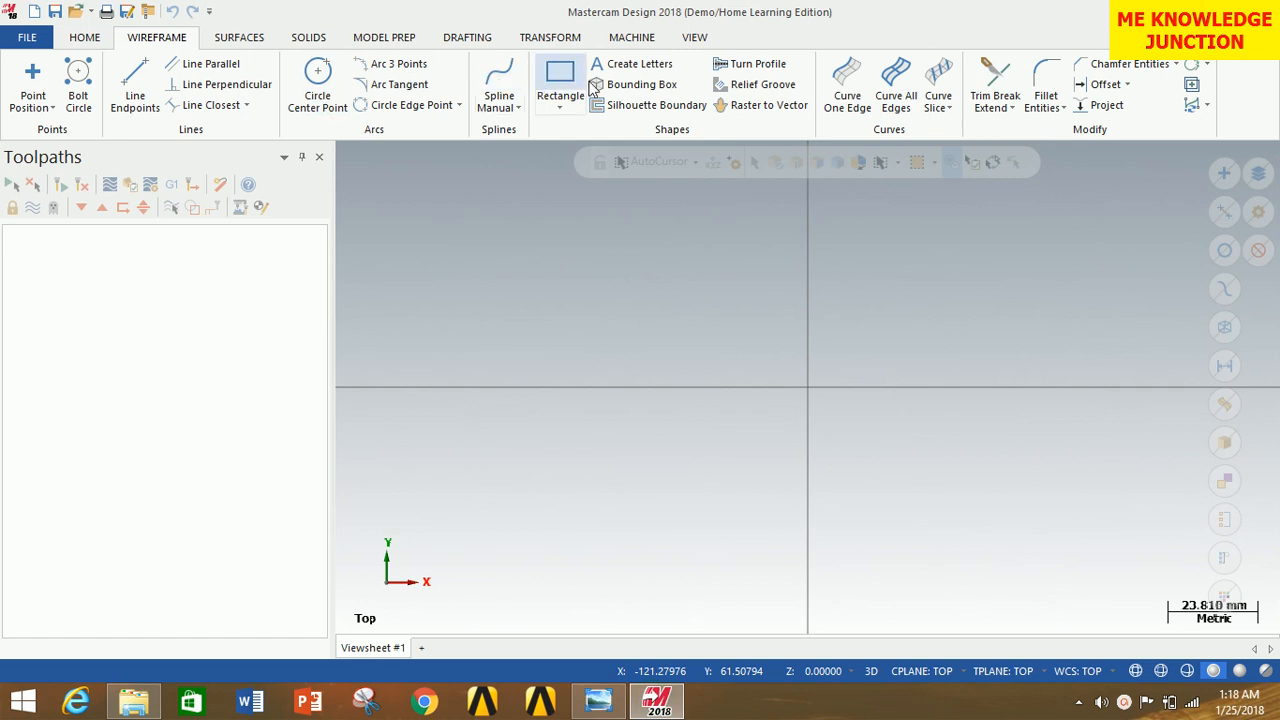
{"action": "left_click", "coordinate": [563, 80]}
{"action": "scroll", "coordinate": [460, 500], "scroll_direction": "down", "scroll_amount": 3}
{"action": "left_click", "coordinate": [664, 434]}
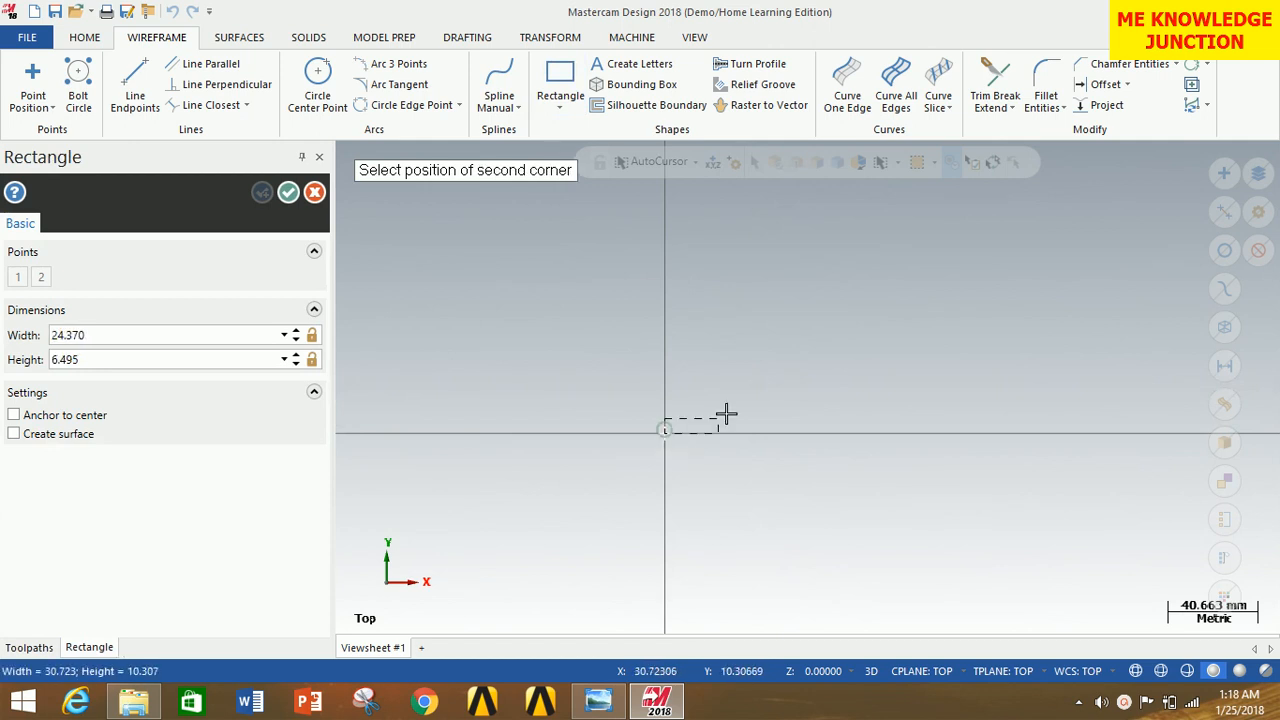
{"action": "left_click", "coordinate": [914, 240]}
Set the outer rectangle's width to 140 mm and height to 100 mm, and accept it
{"action": "left_click", "coordinate": [119, 337]}
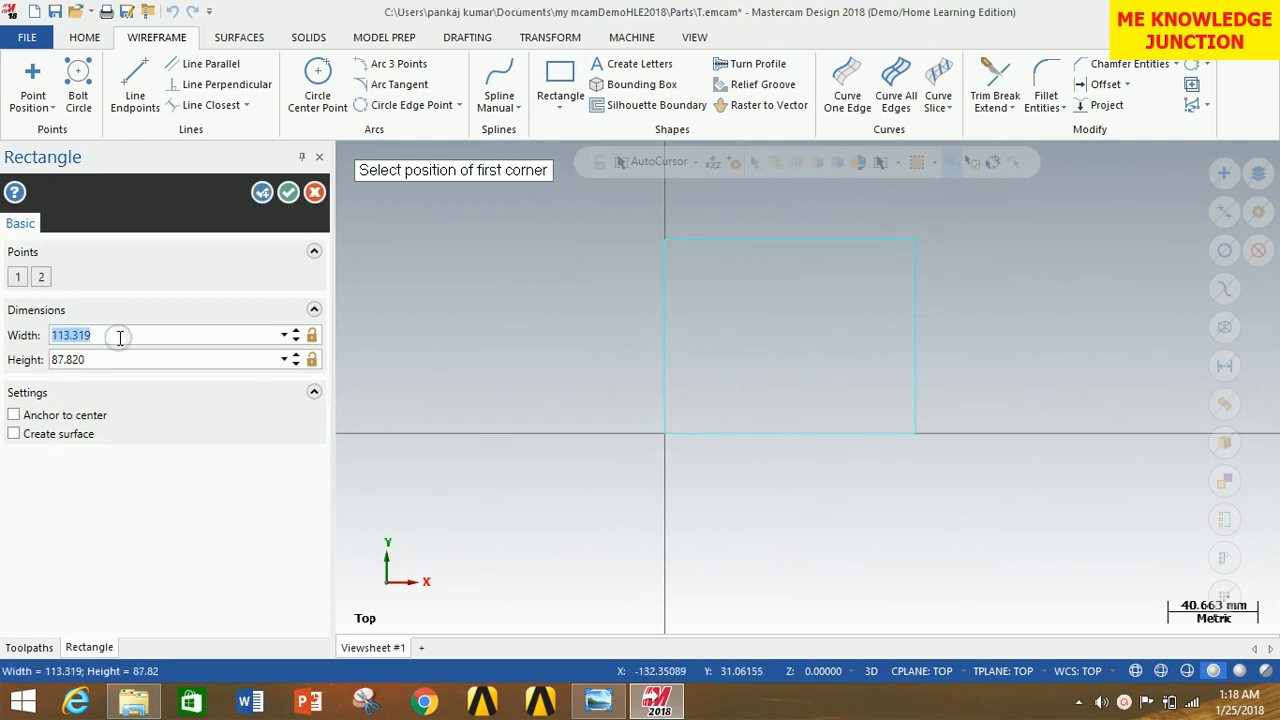
{"action": "type", "text": "140"}
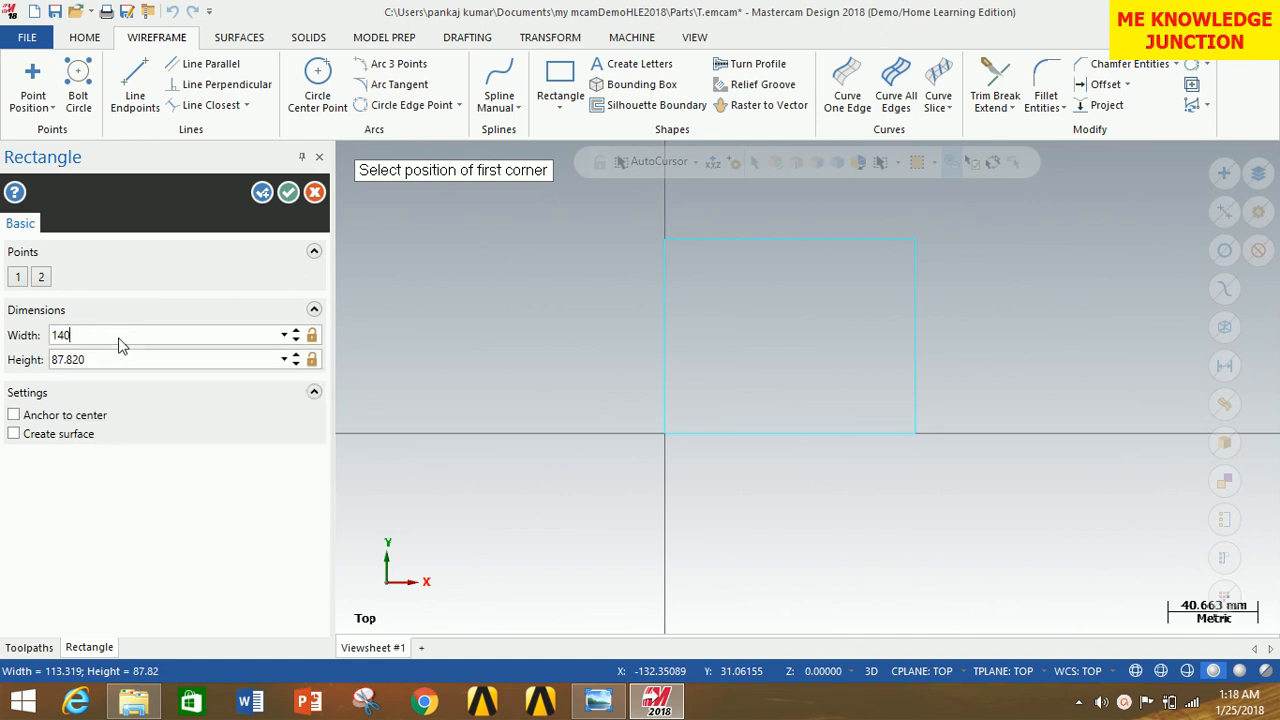
{"action": "key", "text": "Return"}
{"action": "left_click", "coordinate": [120, 360]}
{"action": "type", "text": "100"}
{"action": "key", "text": "Return"}
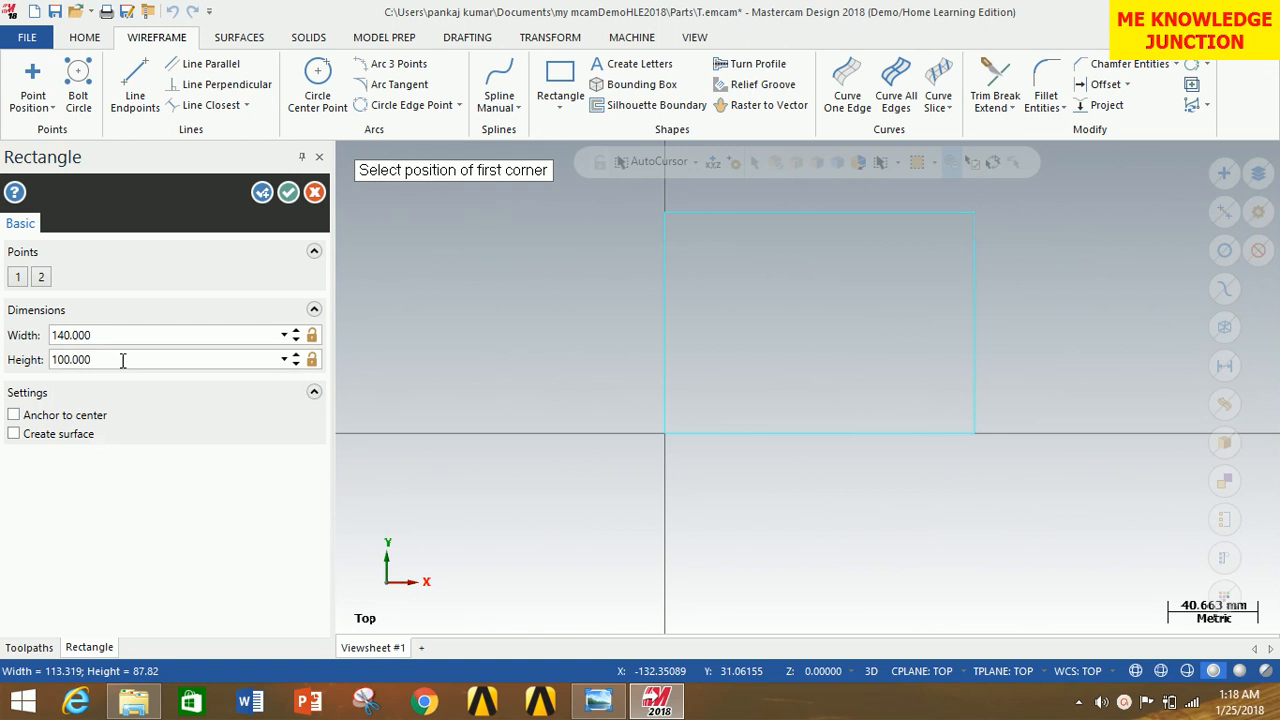
{"action": "left_click", "coordinate": [288, 193]}
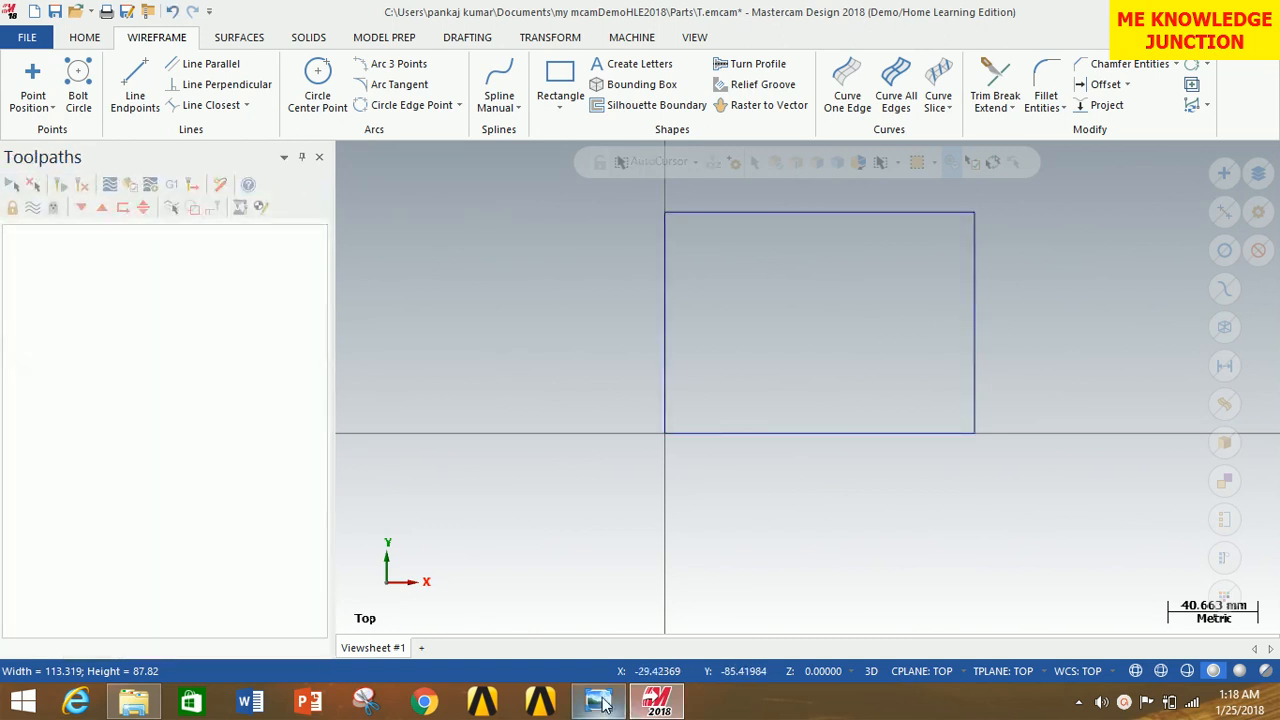
Check the MP2 drawing for the inner pocket's corner and create a point at 20,10 in Mastercam
{"action": "left_click", "coordinate": [598, 700]}
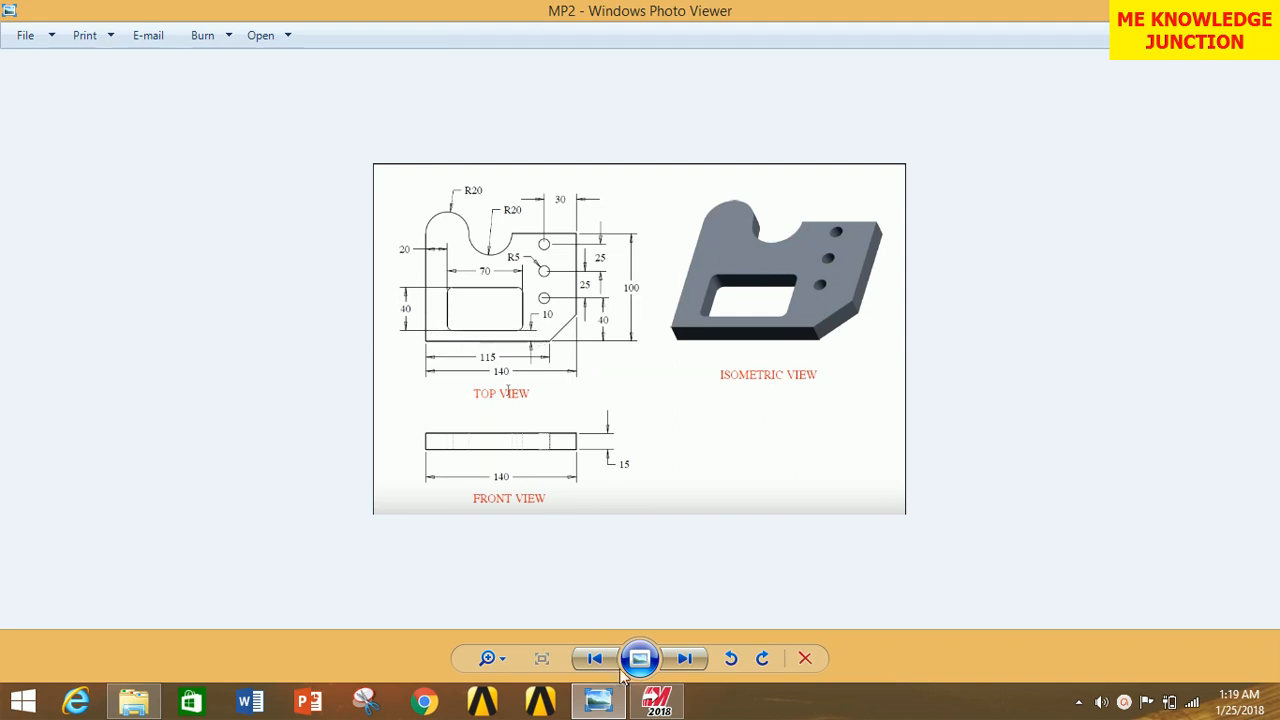
{"action": "left_click", "coordinate": [657, 700]}
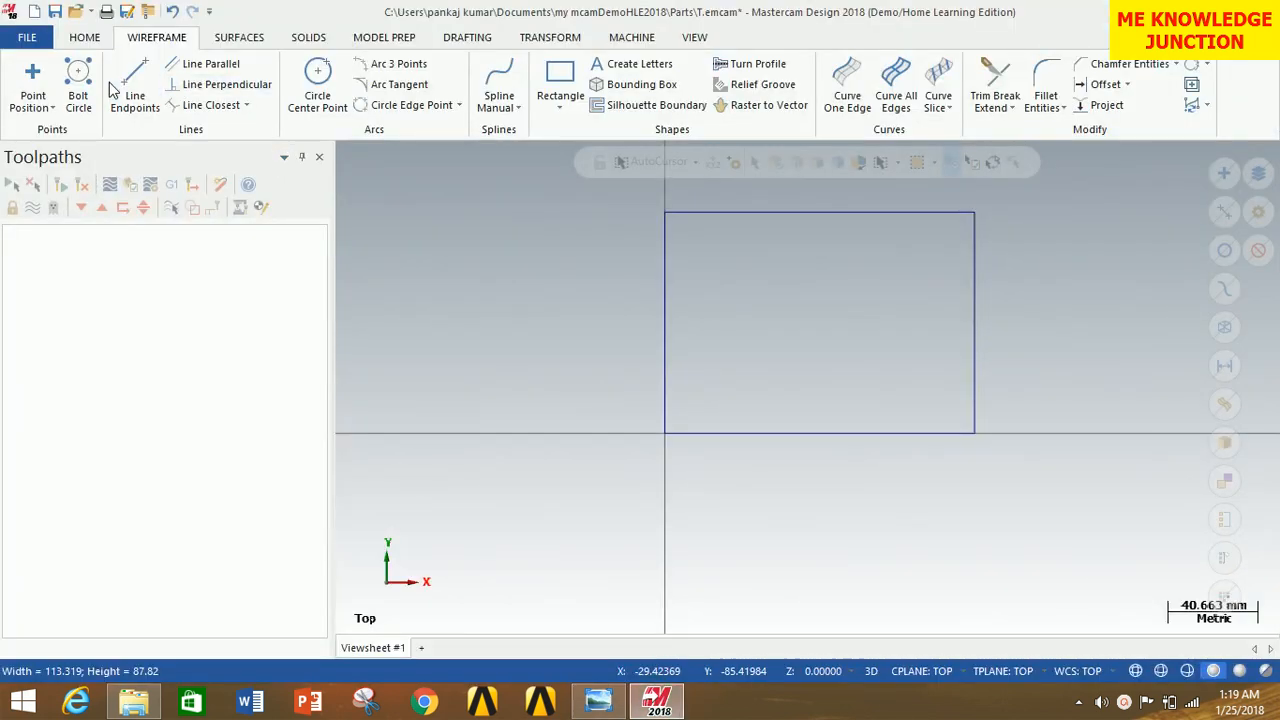
{"action": "left_click", "coordinate": [39, 69]}
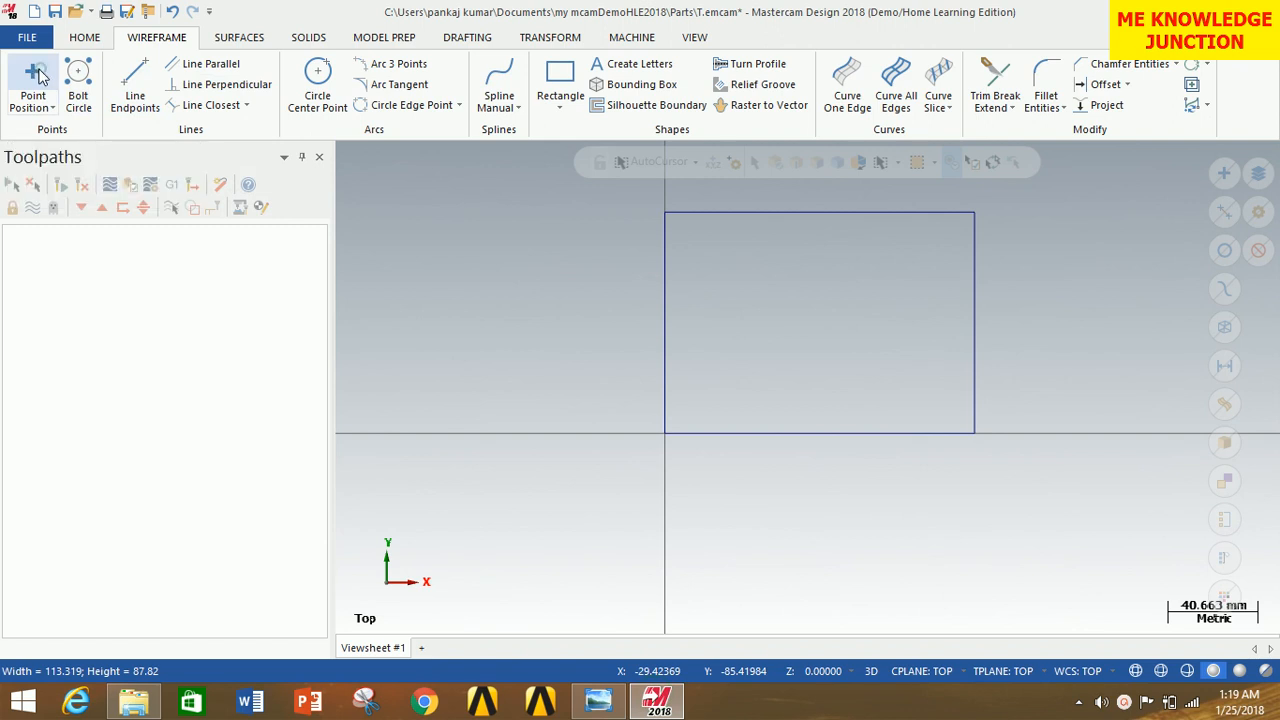
{"action": "type", "text": "20"}
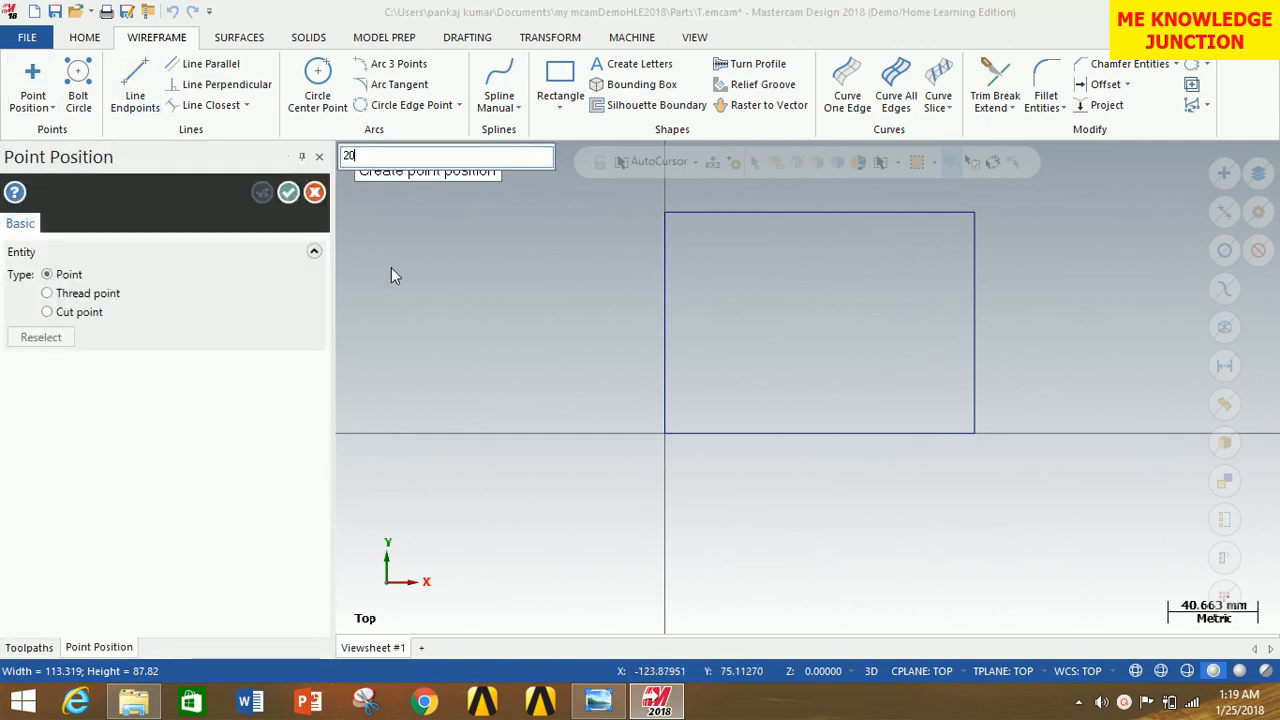
{"action": "type", "text": ",10"}
{"action": "key", "text": "Return"}
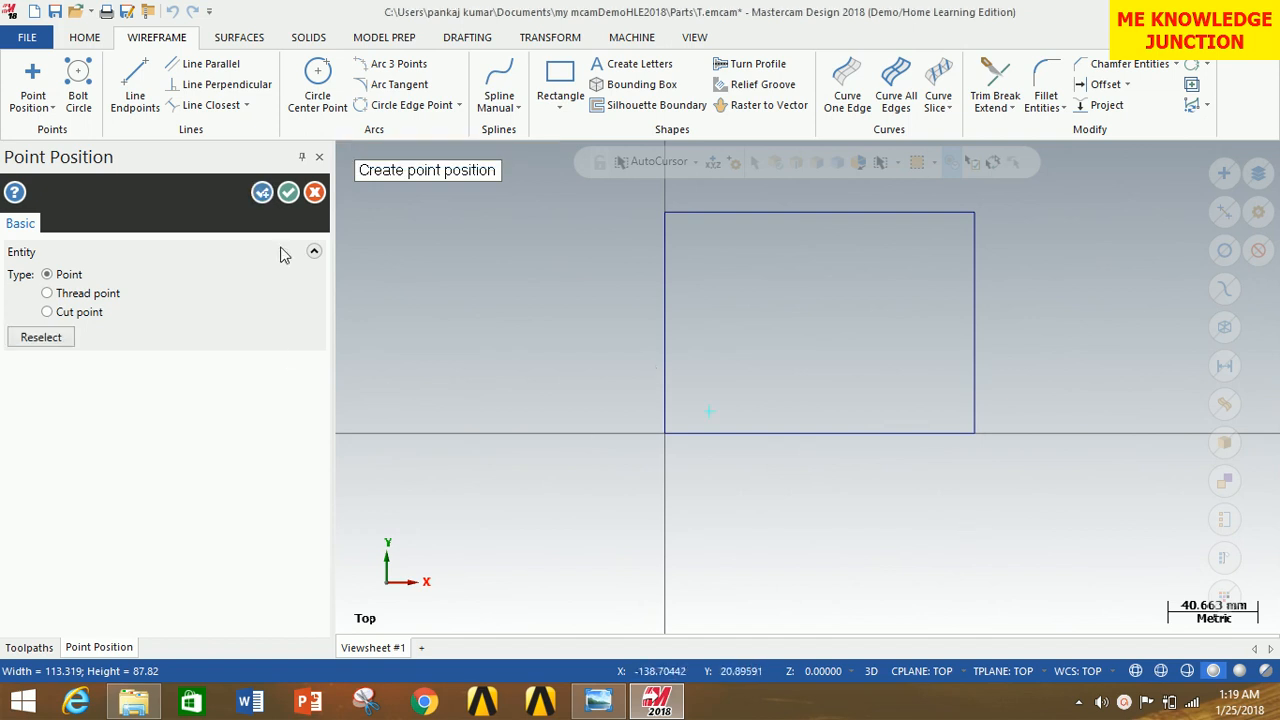
{"action": "left_click", "coordinate": [288, 192]}
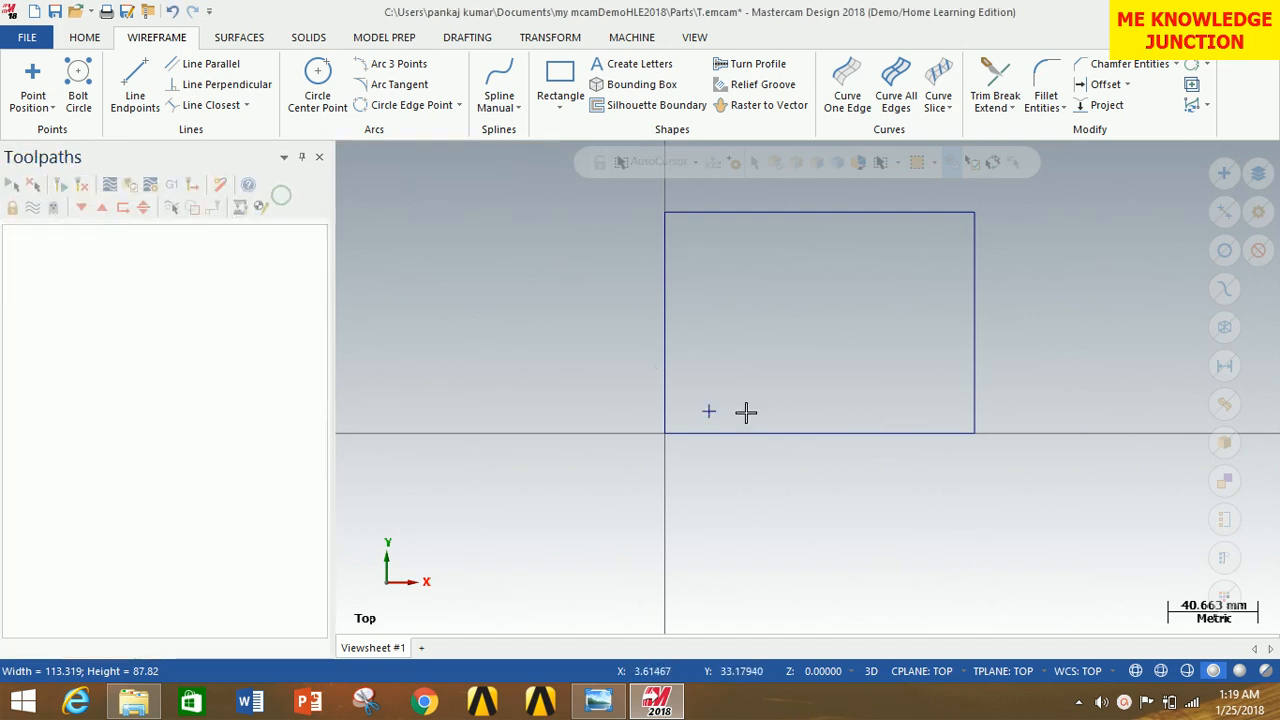
Check the pocket in the MP2 drawing and draw a rectangle about 45 by 32 mm in Mastercam, starting from the point at 20,10
{"action": "left_click", "coordinate": [598, 700]}
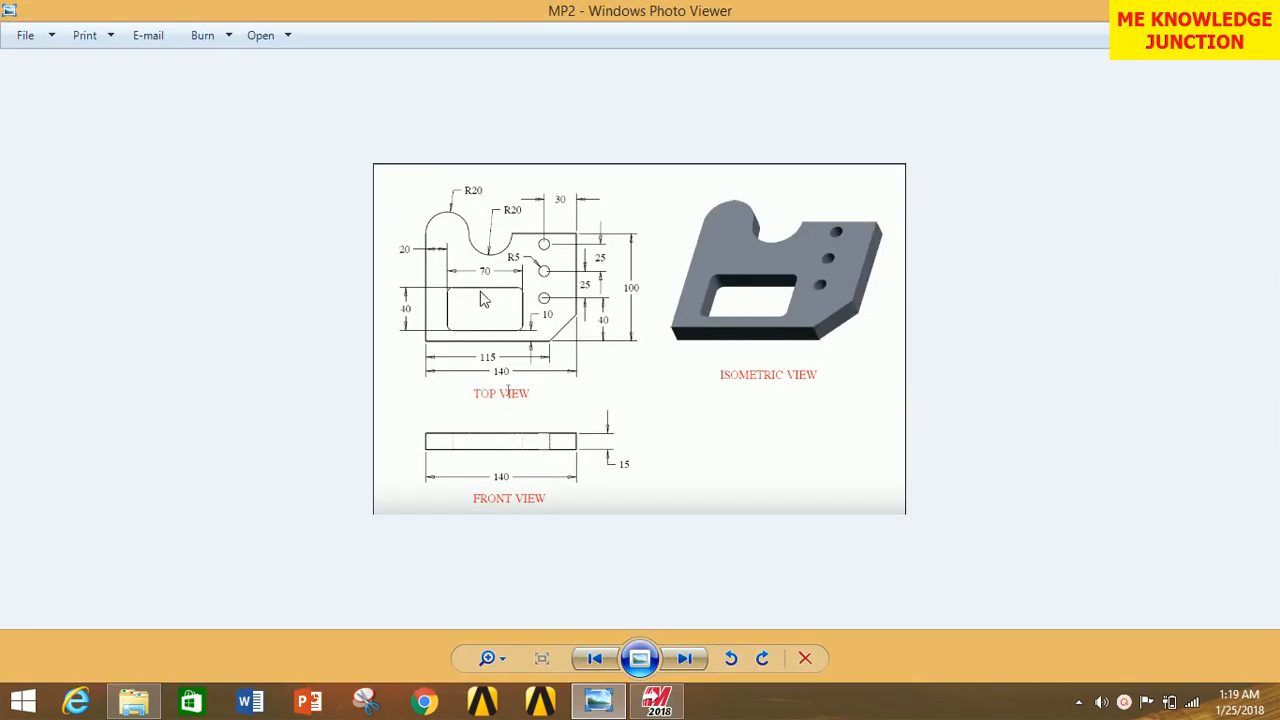
{"action": "left_click", "coordinate": [657, 700]}
{"action": "left_click", "coordinate": [560, 78]}
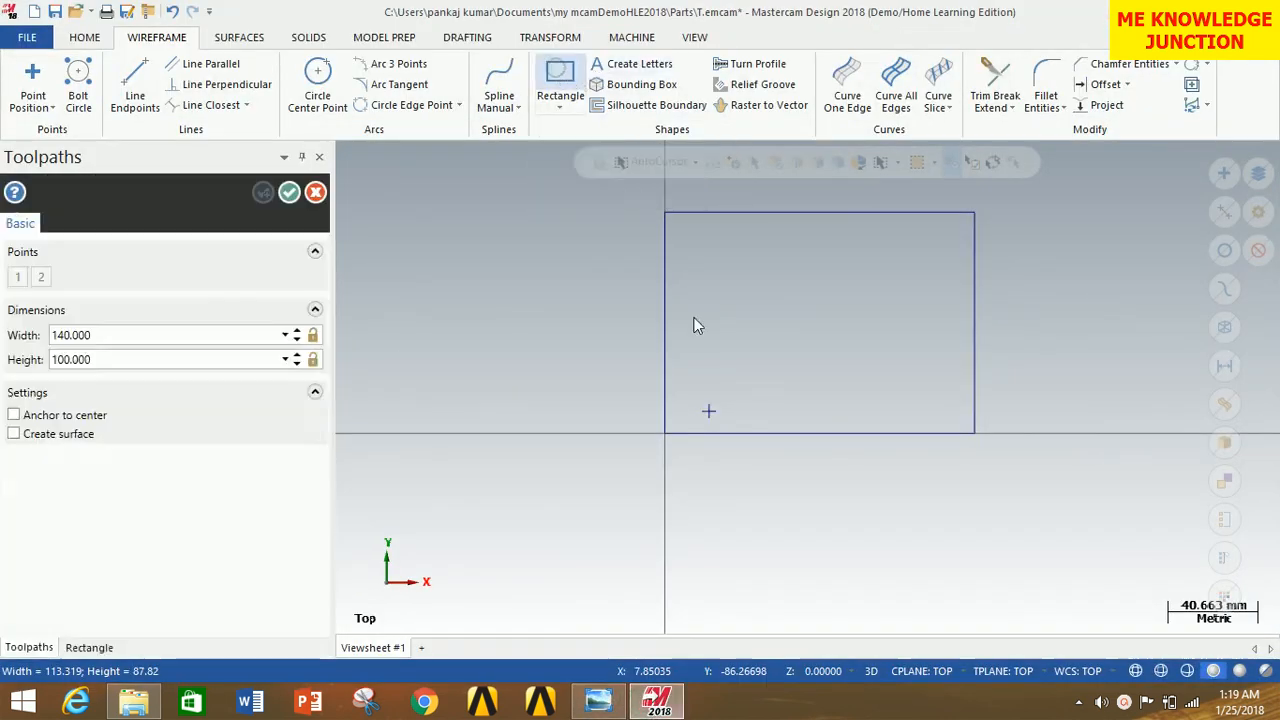
{"action": "left_click", "coordinate": [708, 410]}
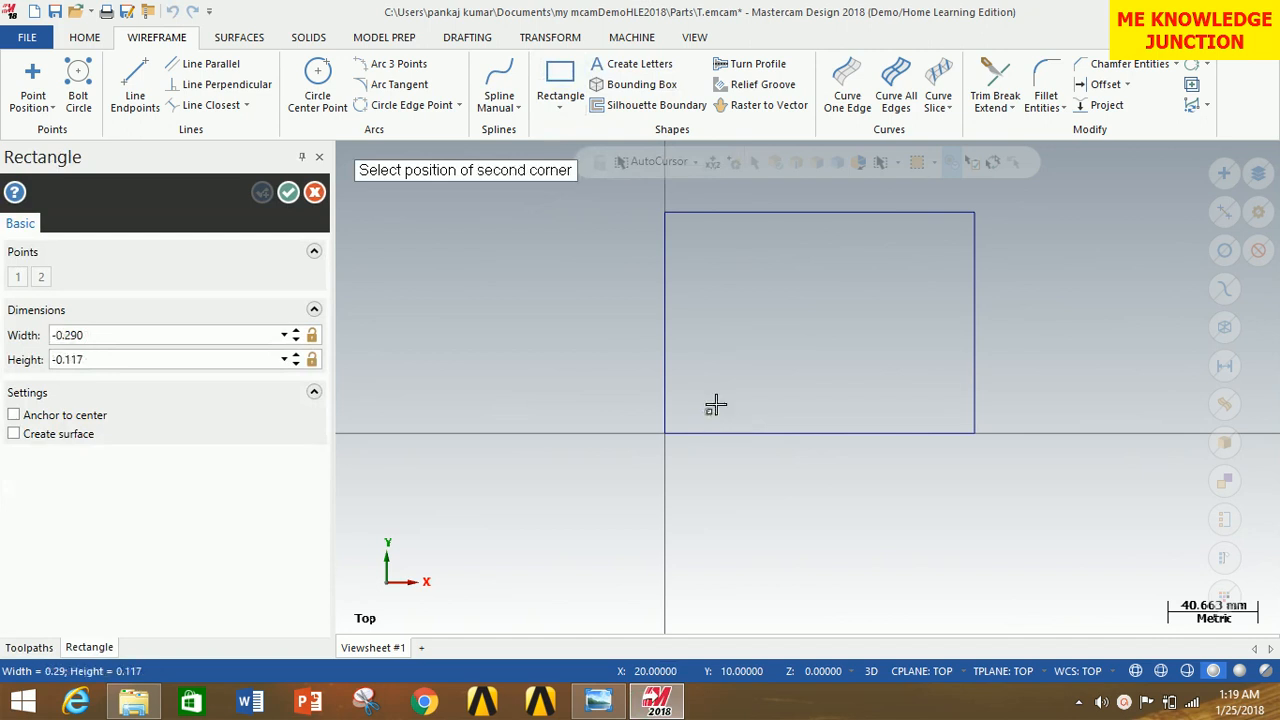
{"action": "left_click", "coordinate": [808, 341]}
Set the inner rectangle's width to 70 mm and height to 40 mm, and accept it
{"action": "left_click", "coordinate": [172, 336]}
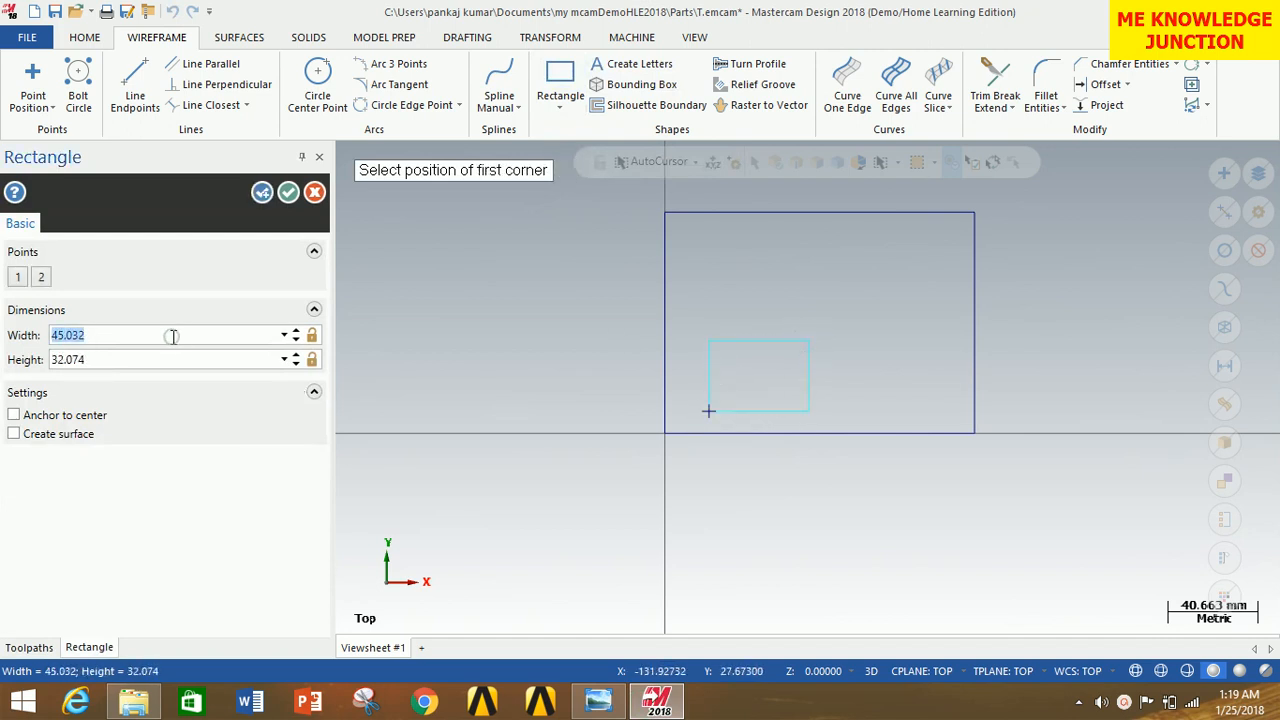
{"action": "type", "text": "70"}
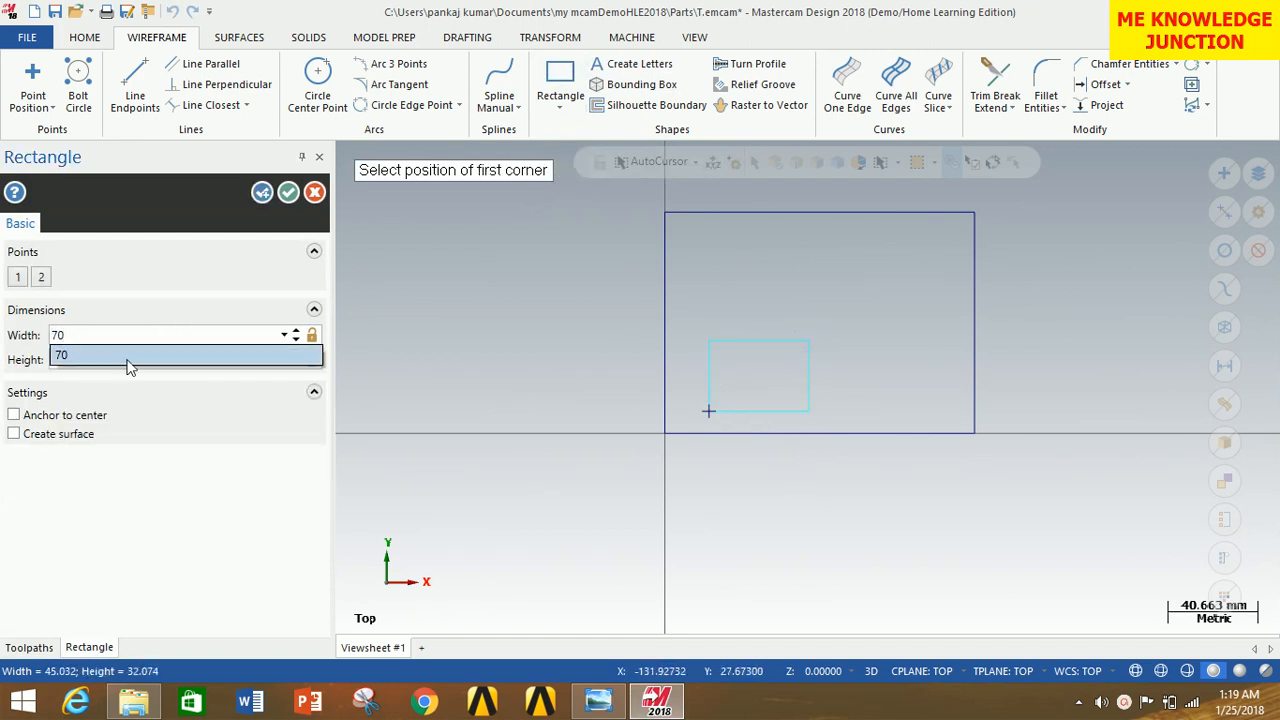
{"action": "left_click", "coordinate": [127, 362]}
{"action": "type", "text": "40"}
{"action": "key", "text": "Return"}
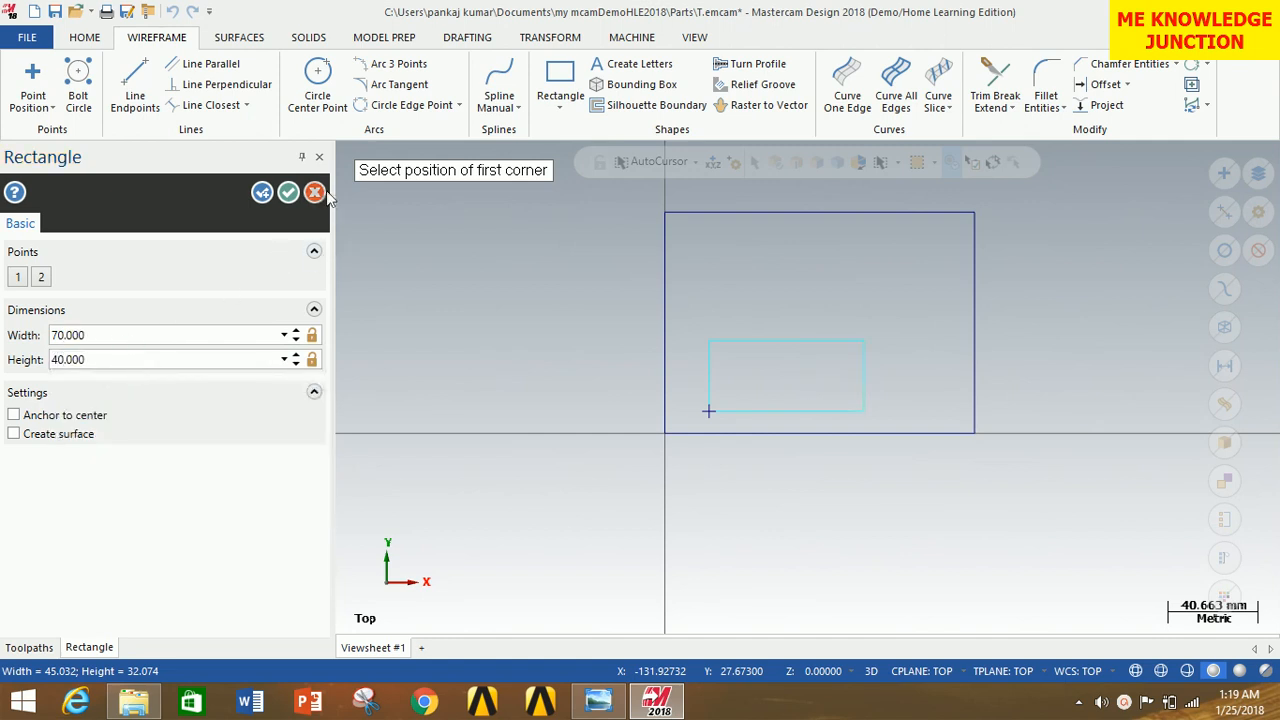
{"action": "left_click", "coordinate": [288, 192]}
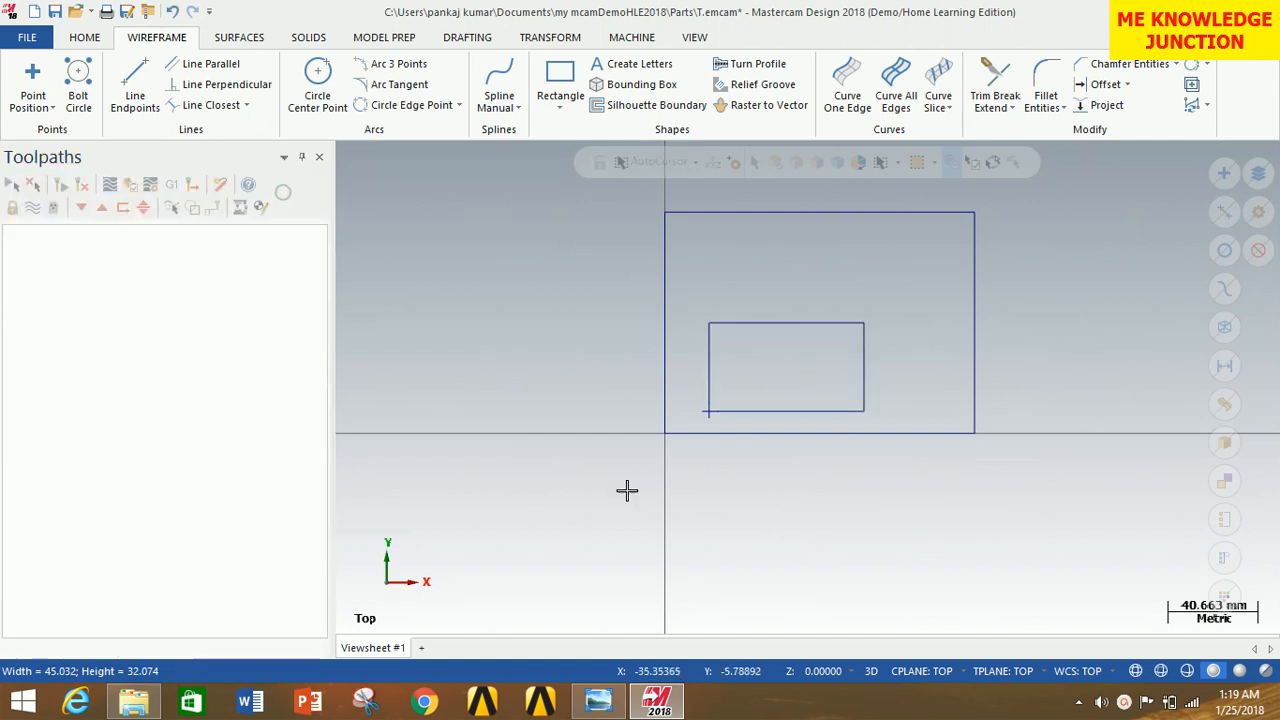
Check the lowest hole's location in the MP2 drawing and create a point at 110,40 in Mastercam
{"action": "left_click", "coordinate": [599, 702]}
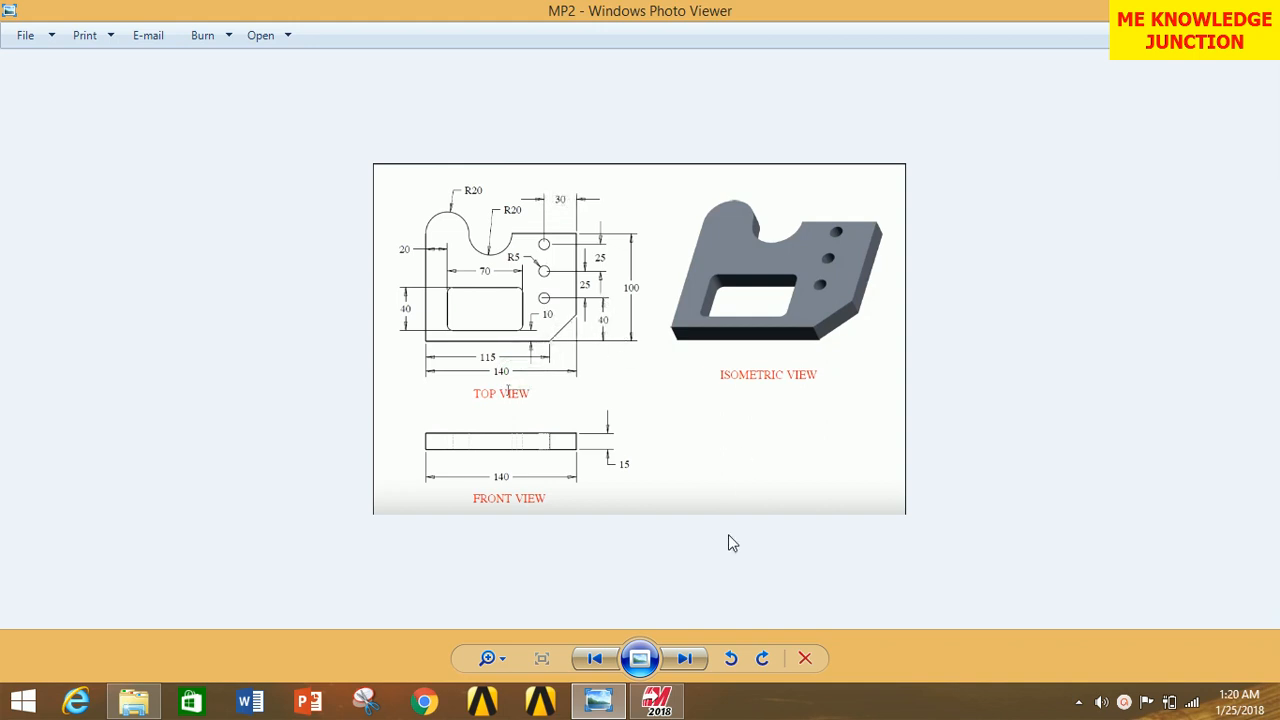
{"action": "left_click", "coordinate": [658, 700]}
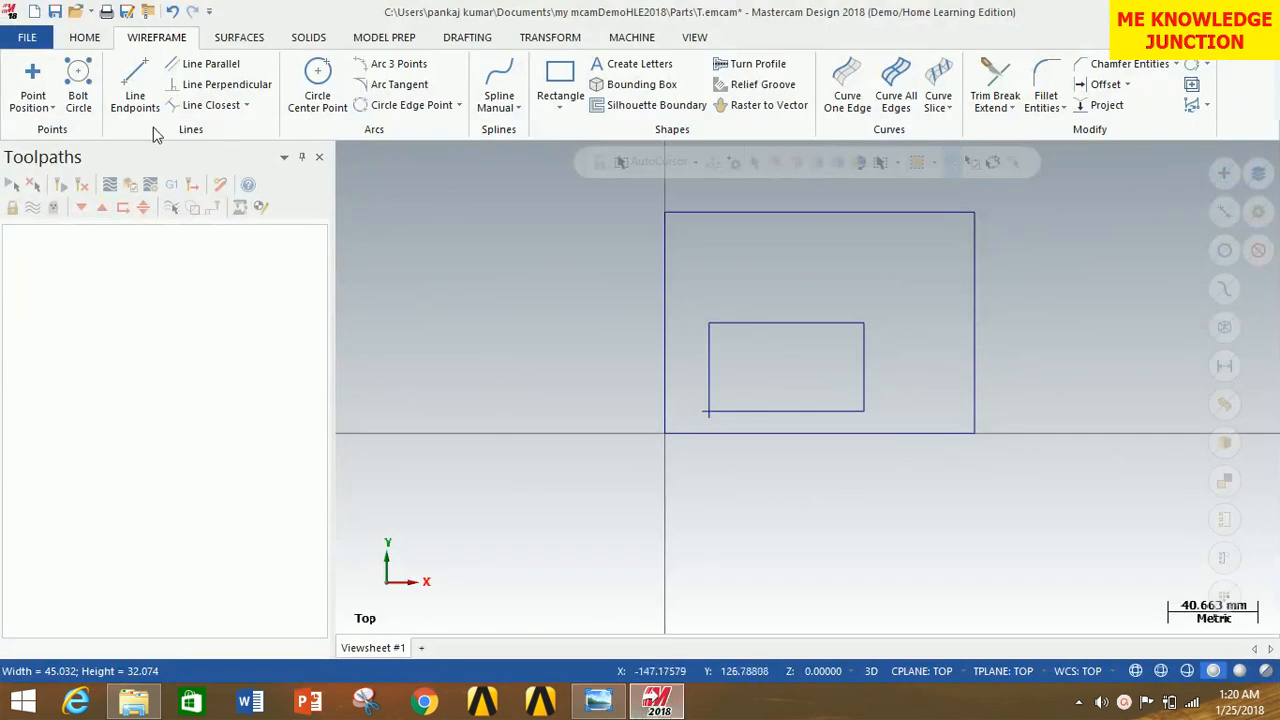
{"action": "left_click", "coordinate": [34, 76]}
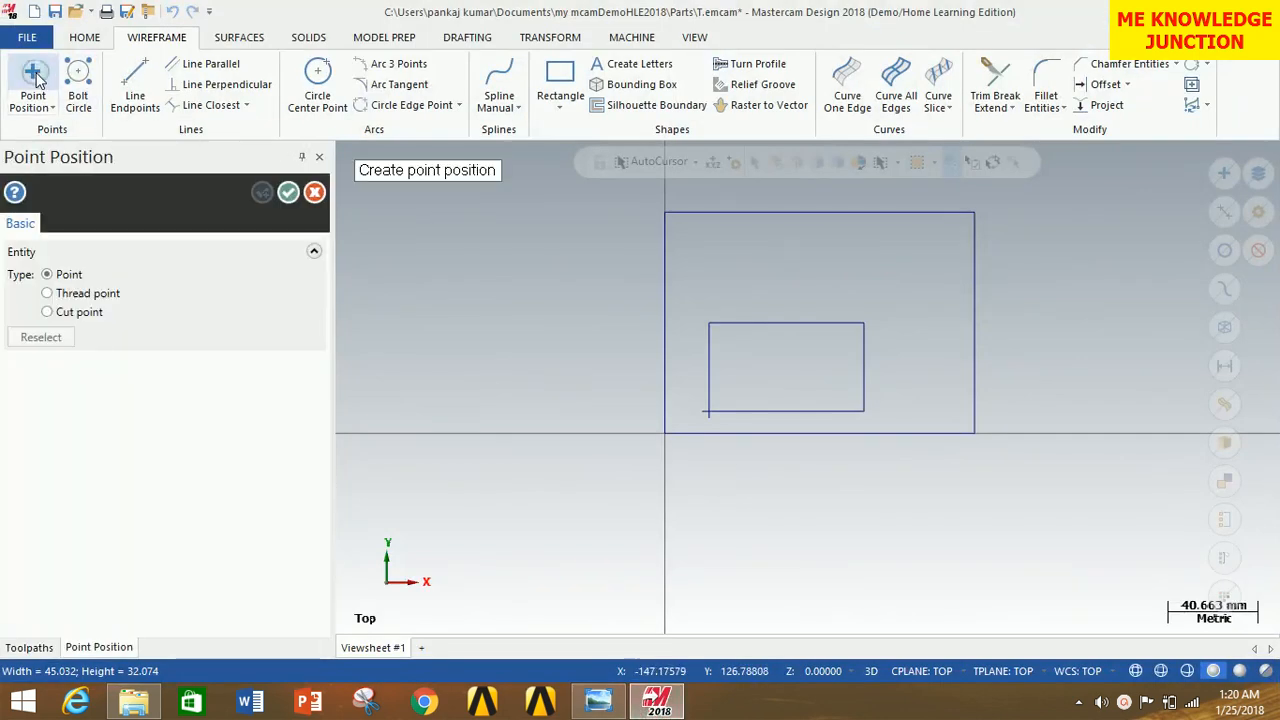
{"action": "type", "text": "110,40"}
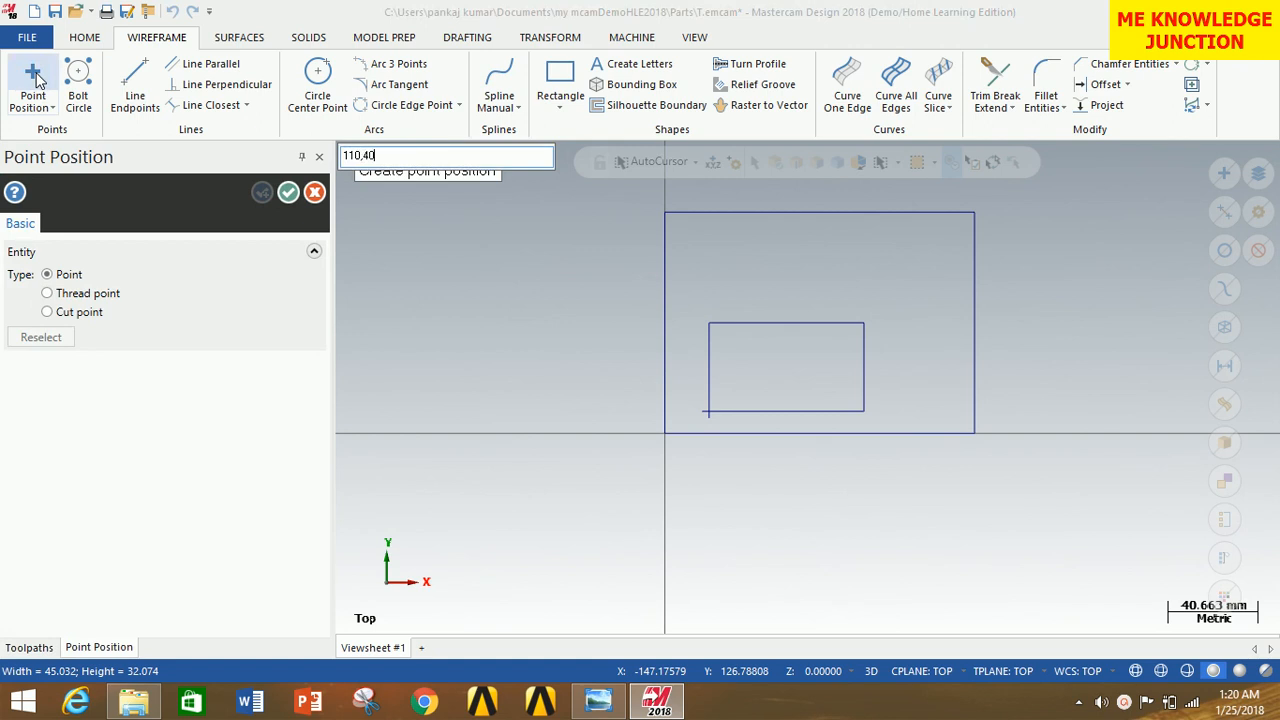
{"action": "key", "text": "Return"}
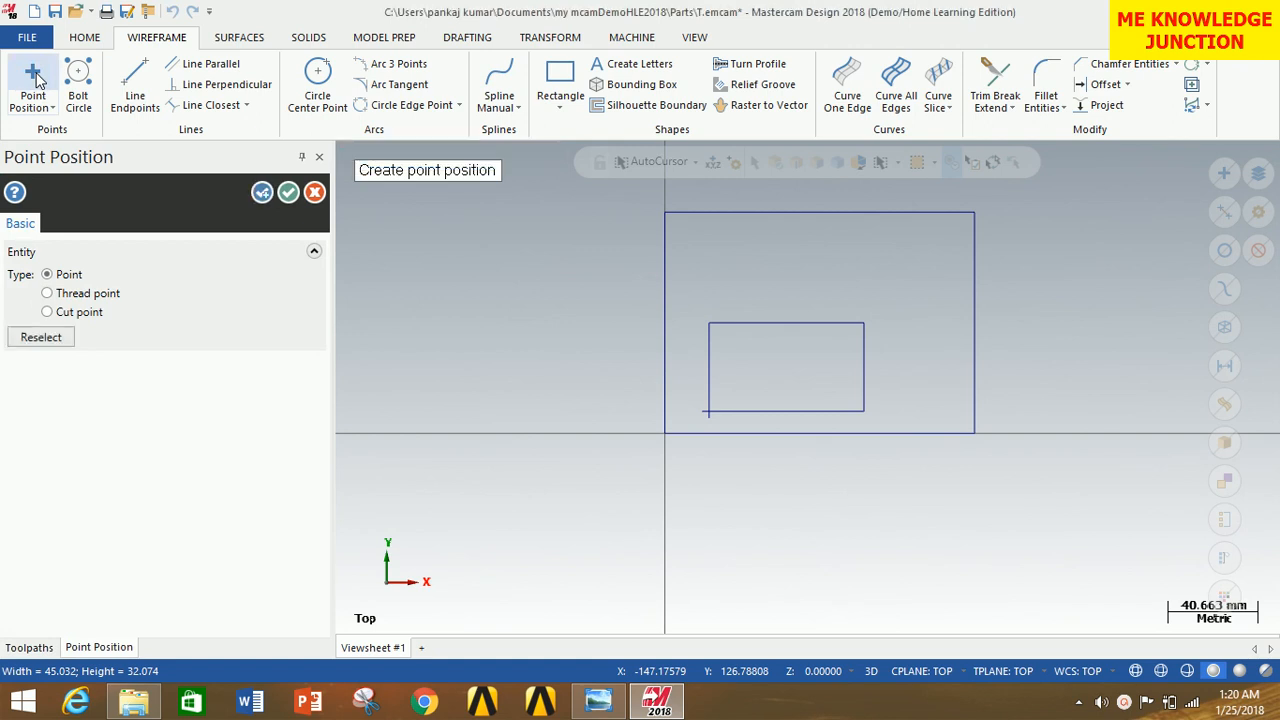
{"action": "left_click", "coordinate": [287, 192]}
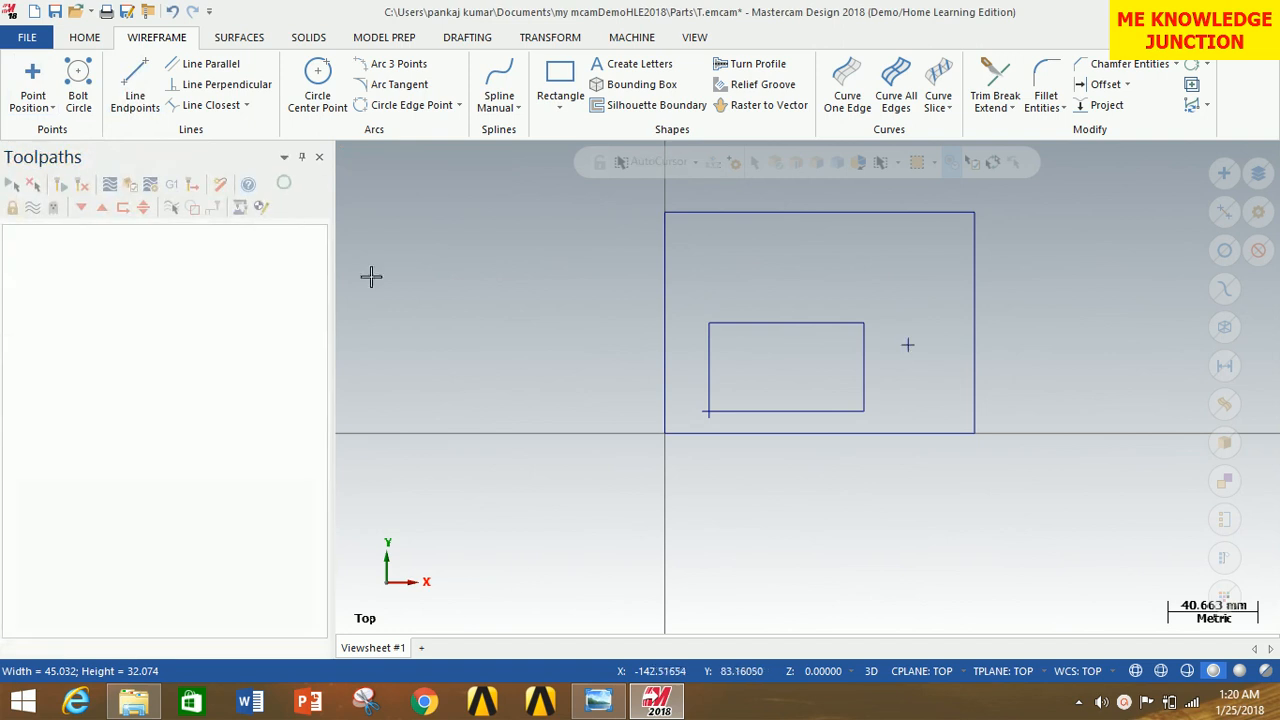
Check the hole radius in the MP2 drawing and draw a circle of radius 5 mm centred on the point at 110,40 in Mastercam
{"action": "left_click", "coordinate": [598, 701]}
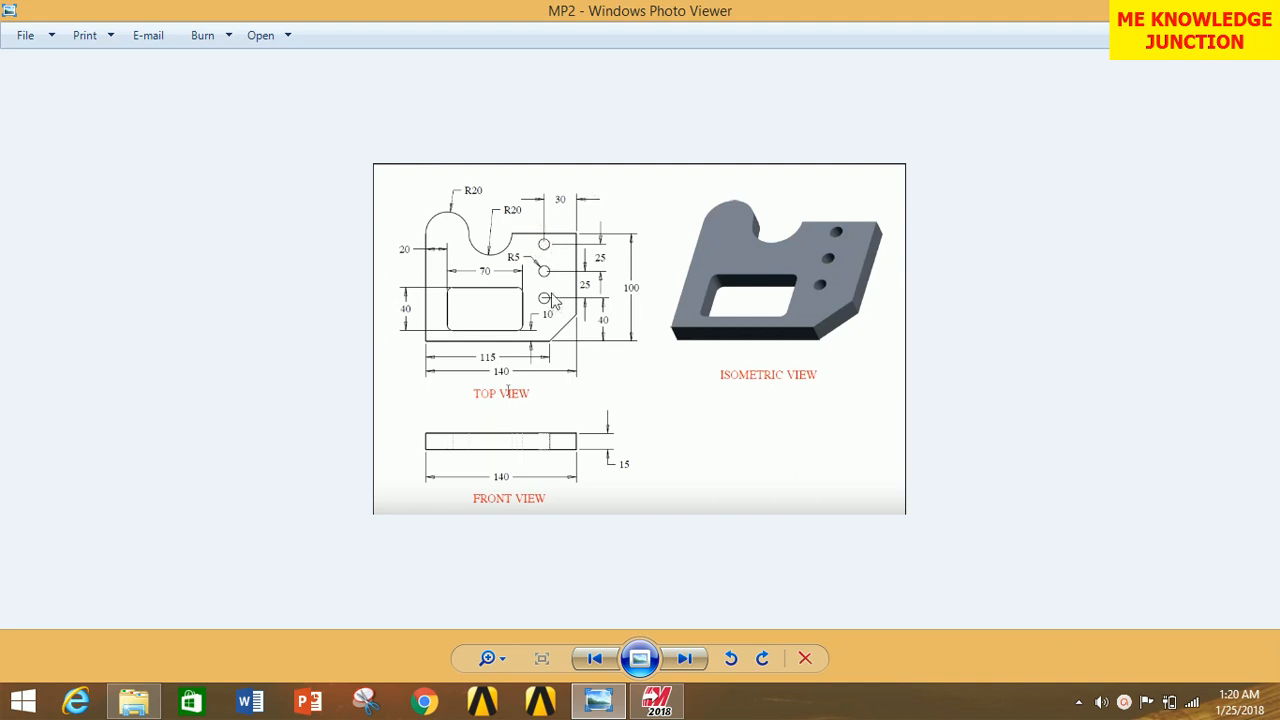
{"action": "left_click", "coordinate": [657, 701]}
{"action": "left_click", "coordinate": [316, 78]}
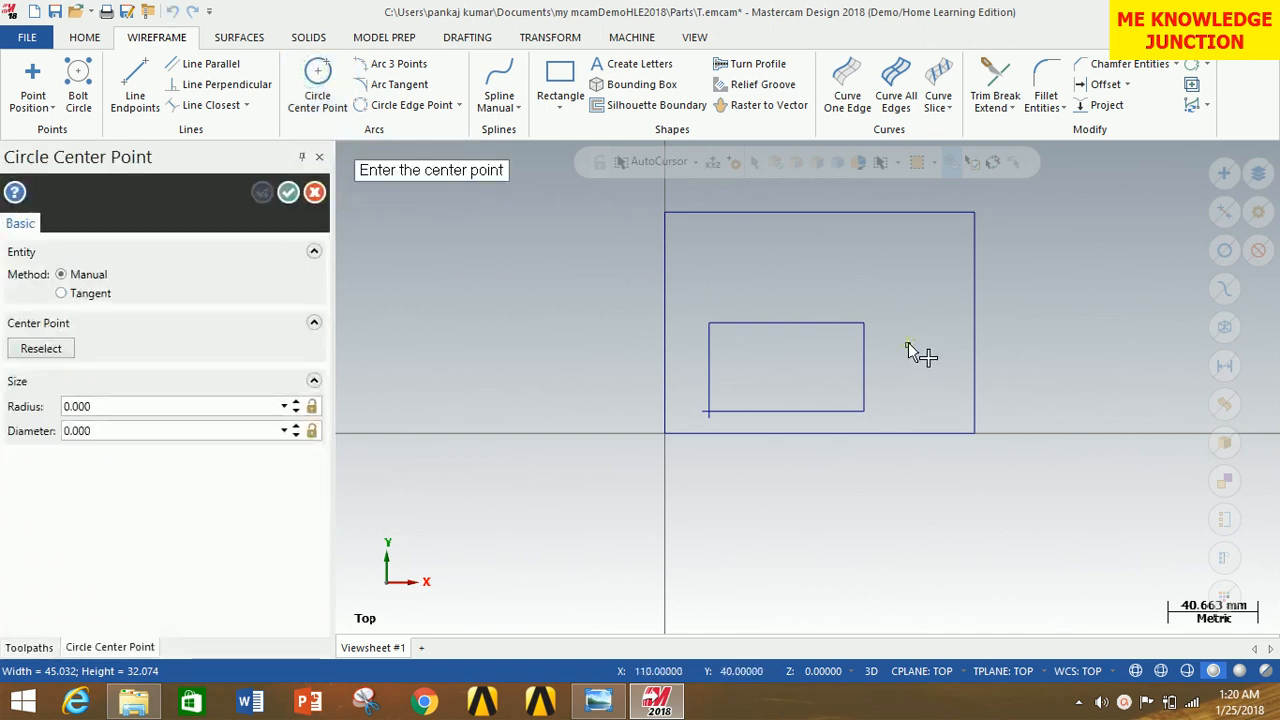
{"action": "left_click", "coordinate": [908, 346]}
{"action": "left_click", "coordinate": [921, 361]}
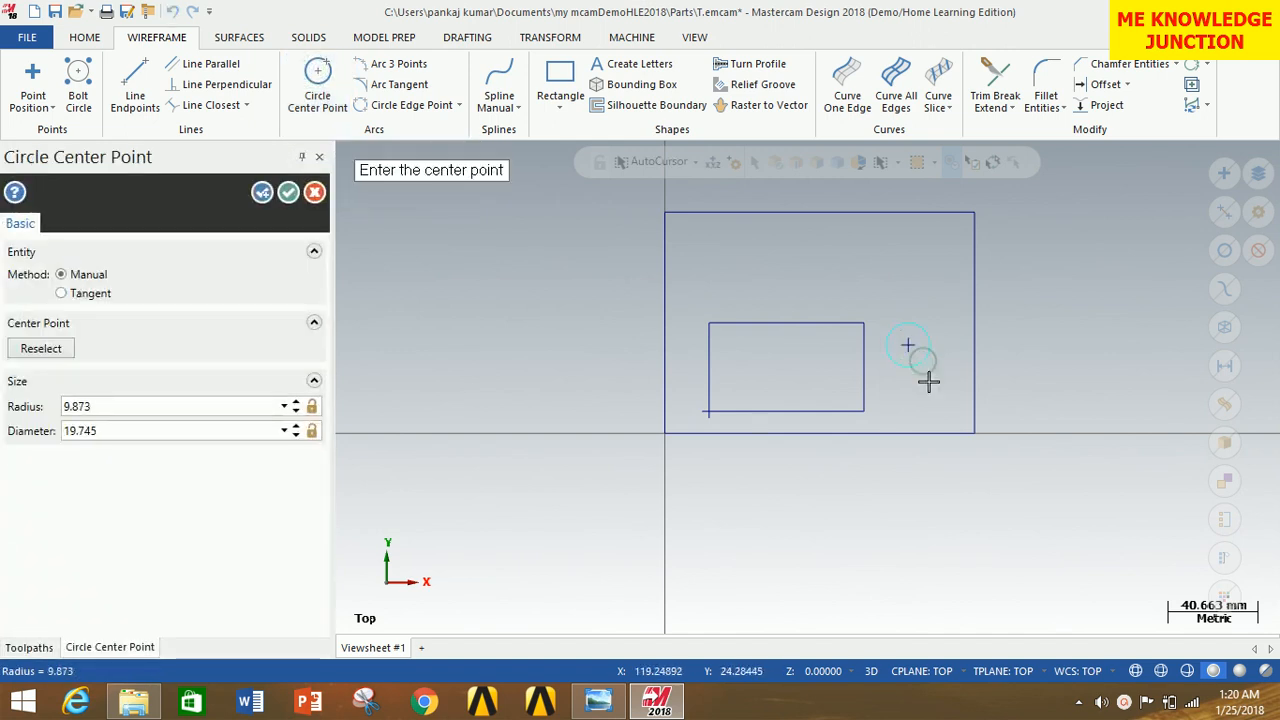
{"action": "left_click", "coordinate": [192, 408]}
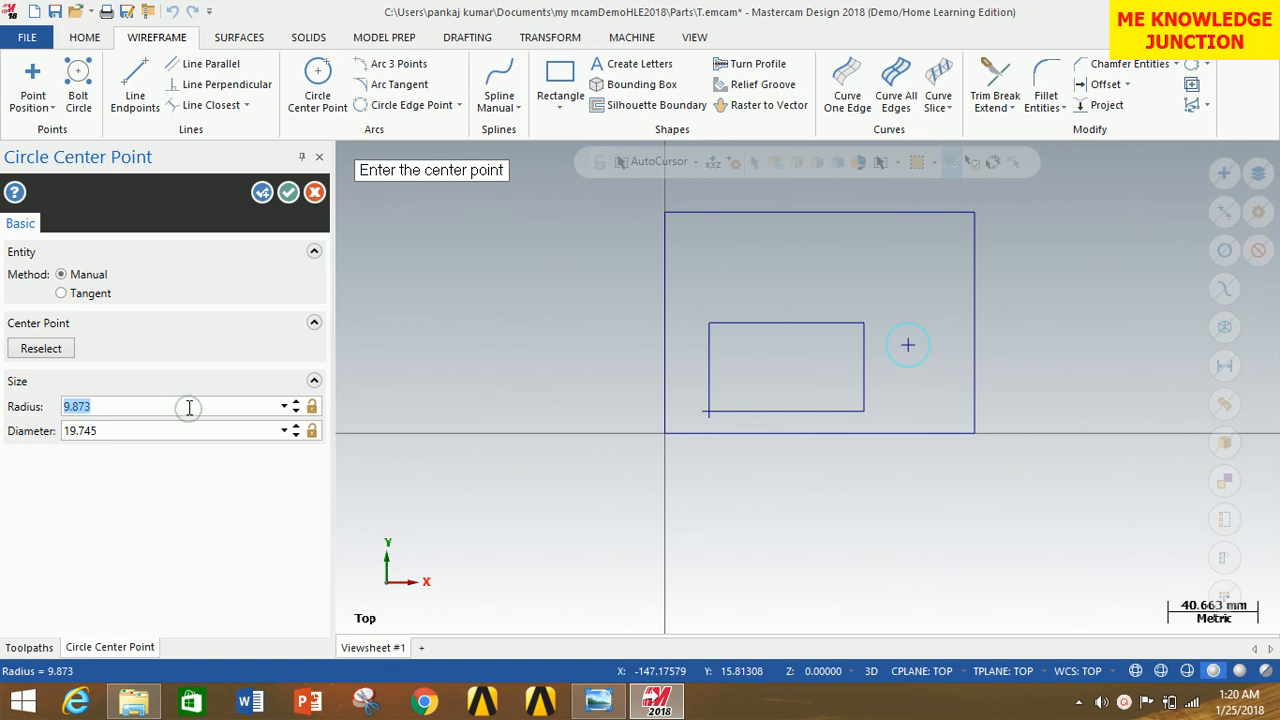
{"action": "type", "text": "5"}
{"action": "key", "text": "Return"}
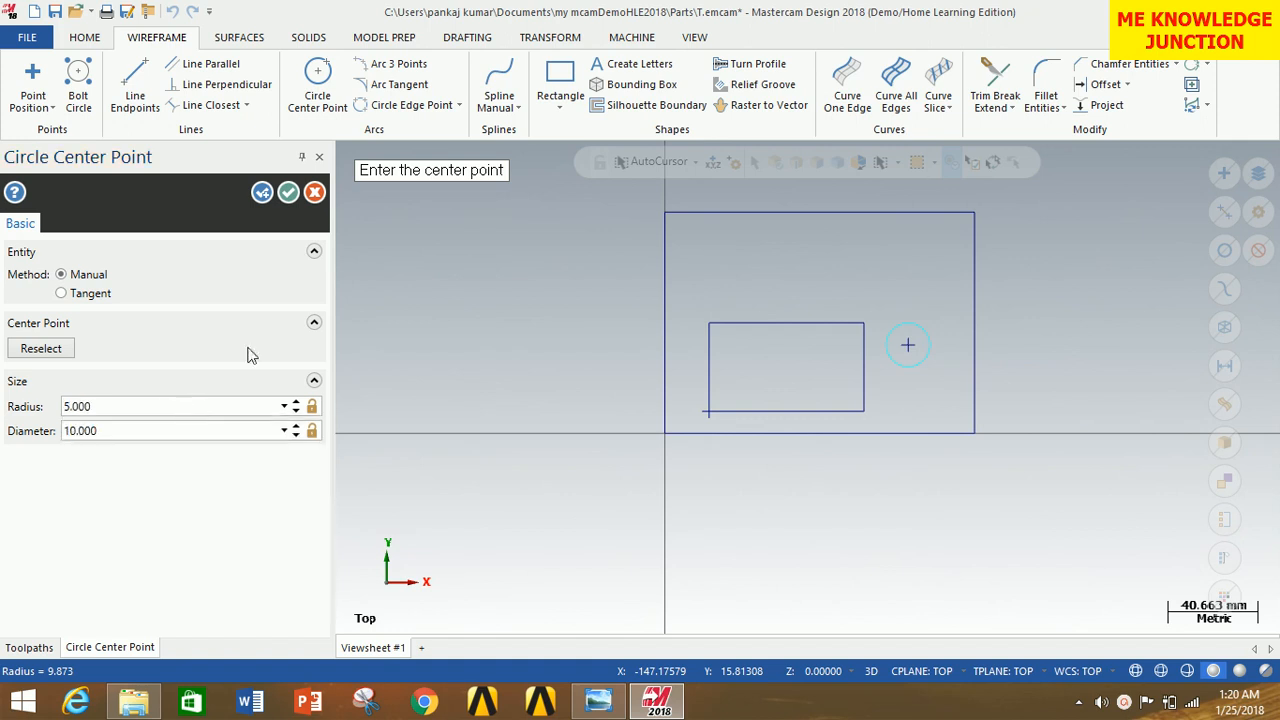
{"action": "left_click", "coordinate": [287, 194]}
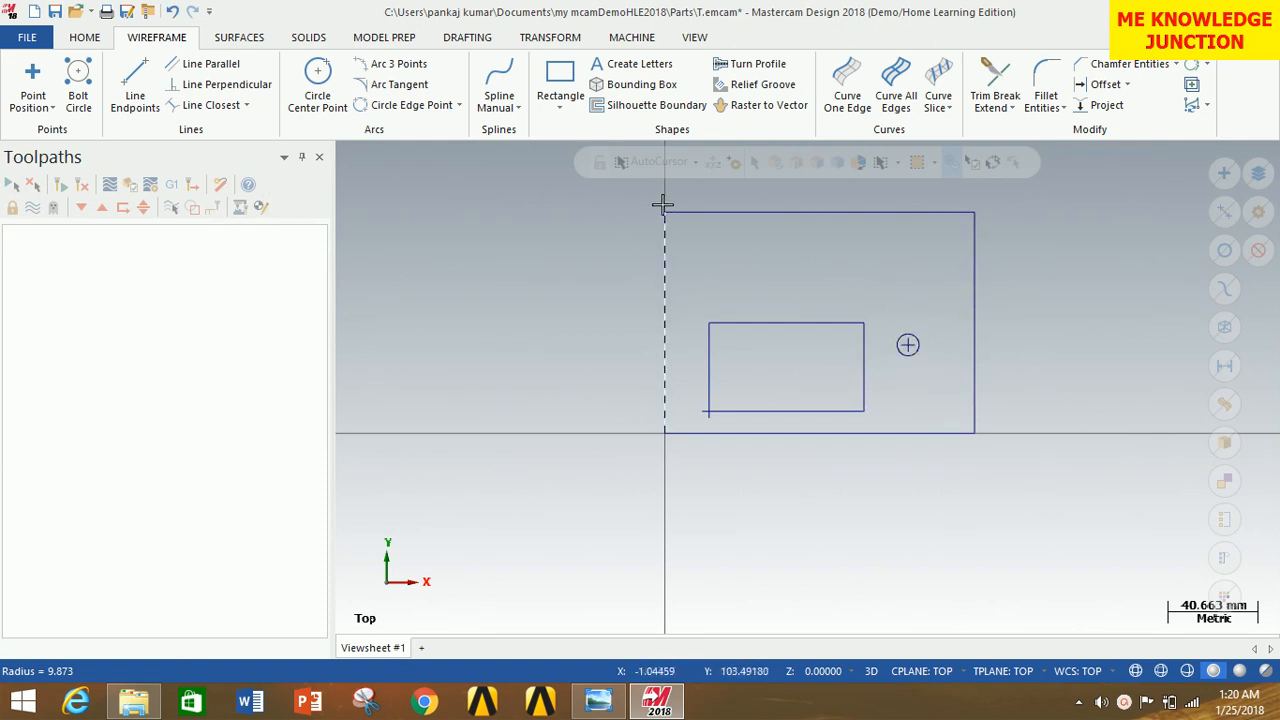
Copy the hole circle 25 mm in Y with Translate, checking the hole spacing in the MP2 drawing
{"action": "left_click", "coordinate": [549, 38]}
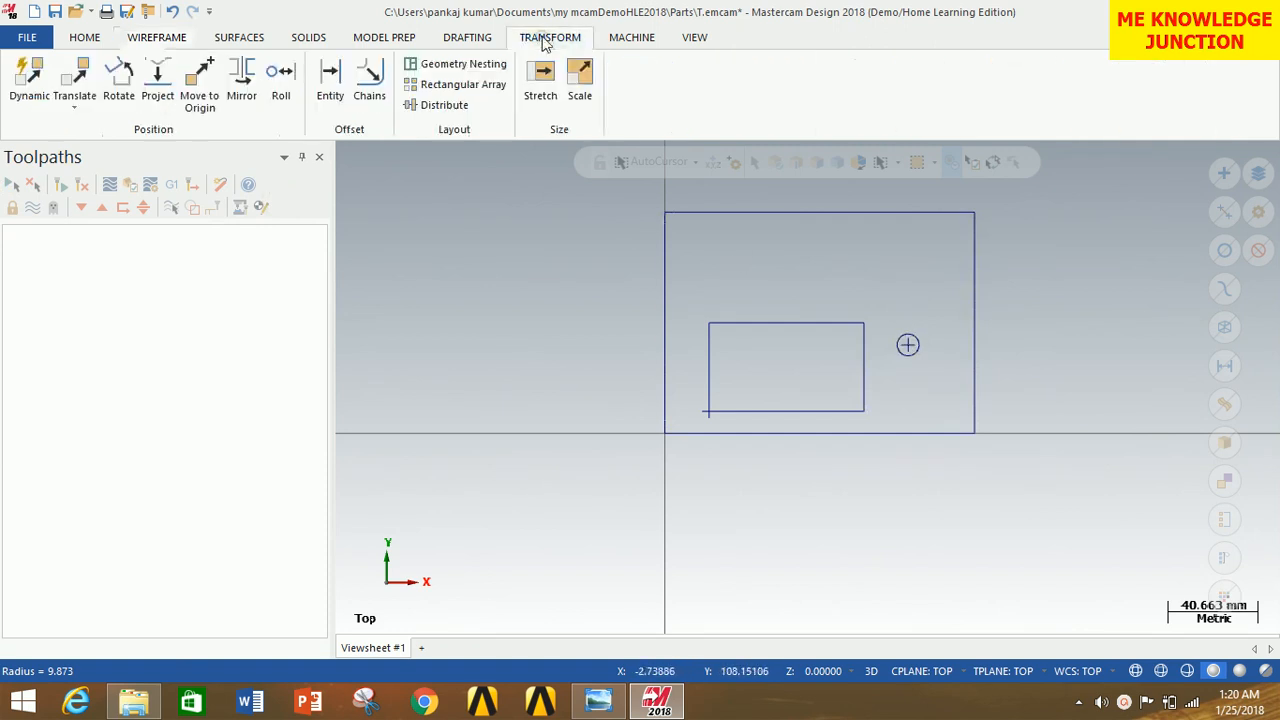
{"action": "left_click", "coordinate": [88, 88]}
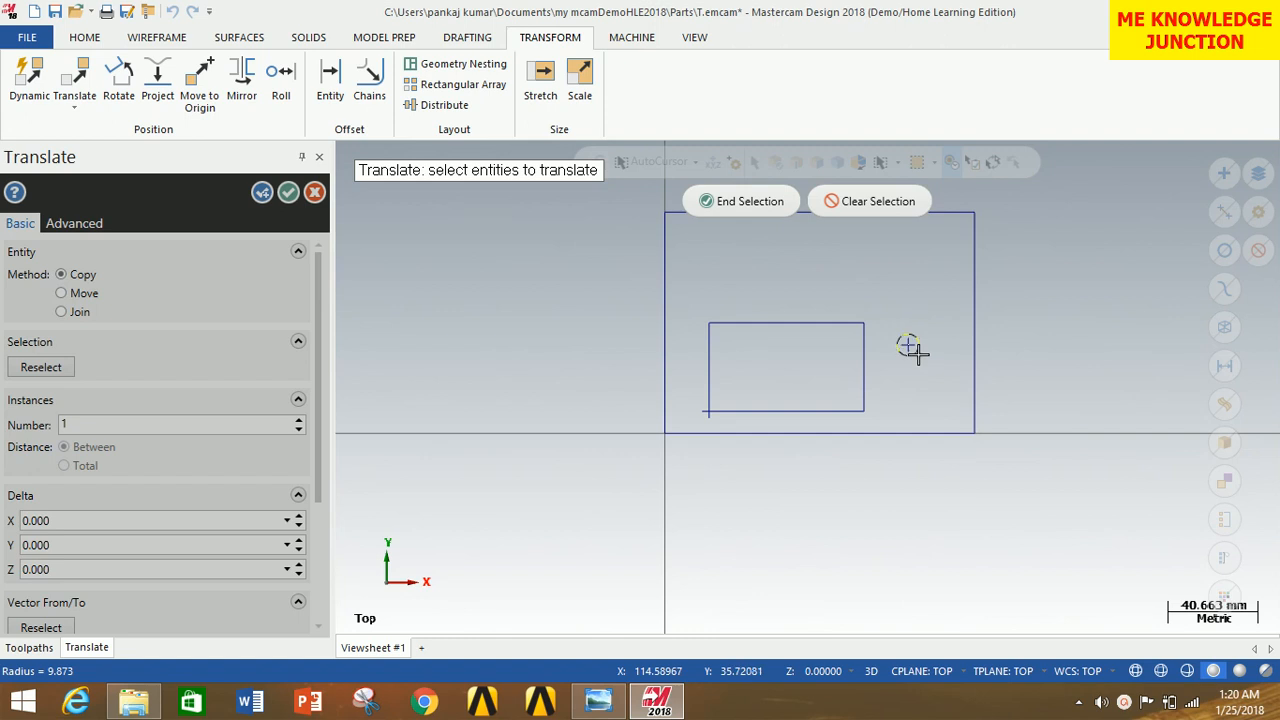
{"action": "left_click", "coordinate": [752, 202]}
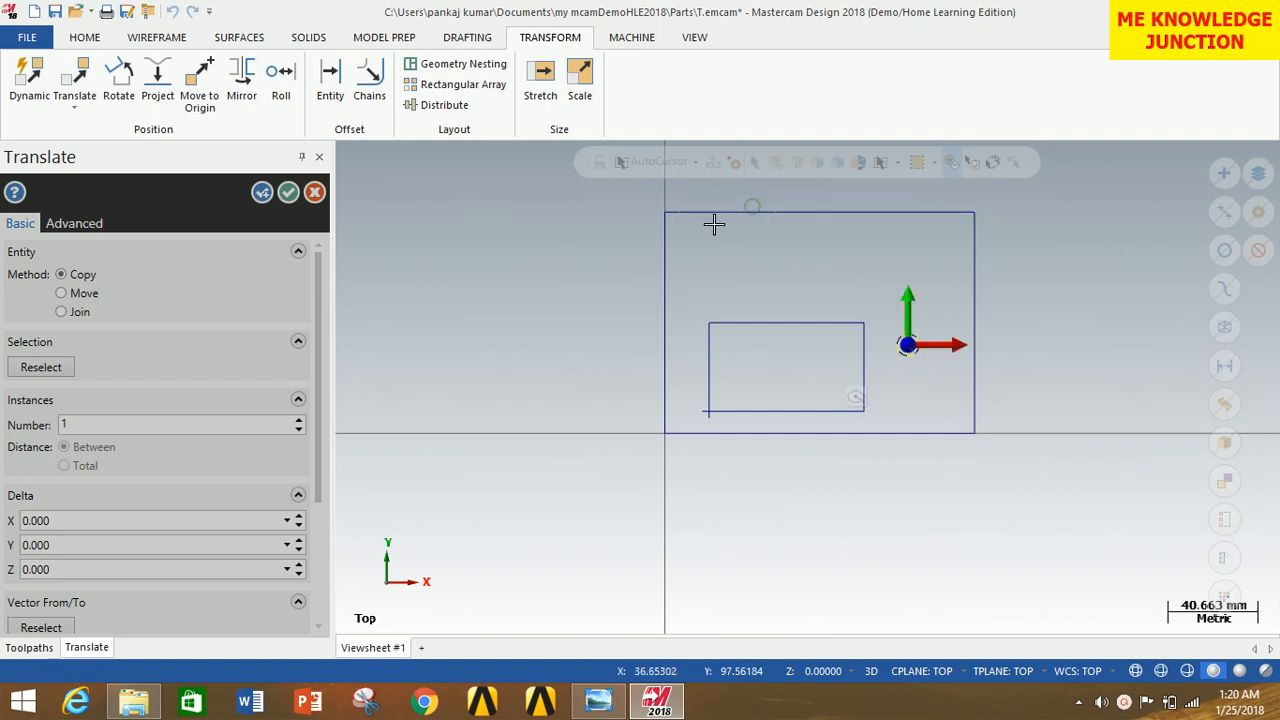
{"action": "left_click", "coordinate": [130, 546]}
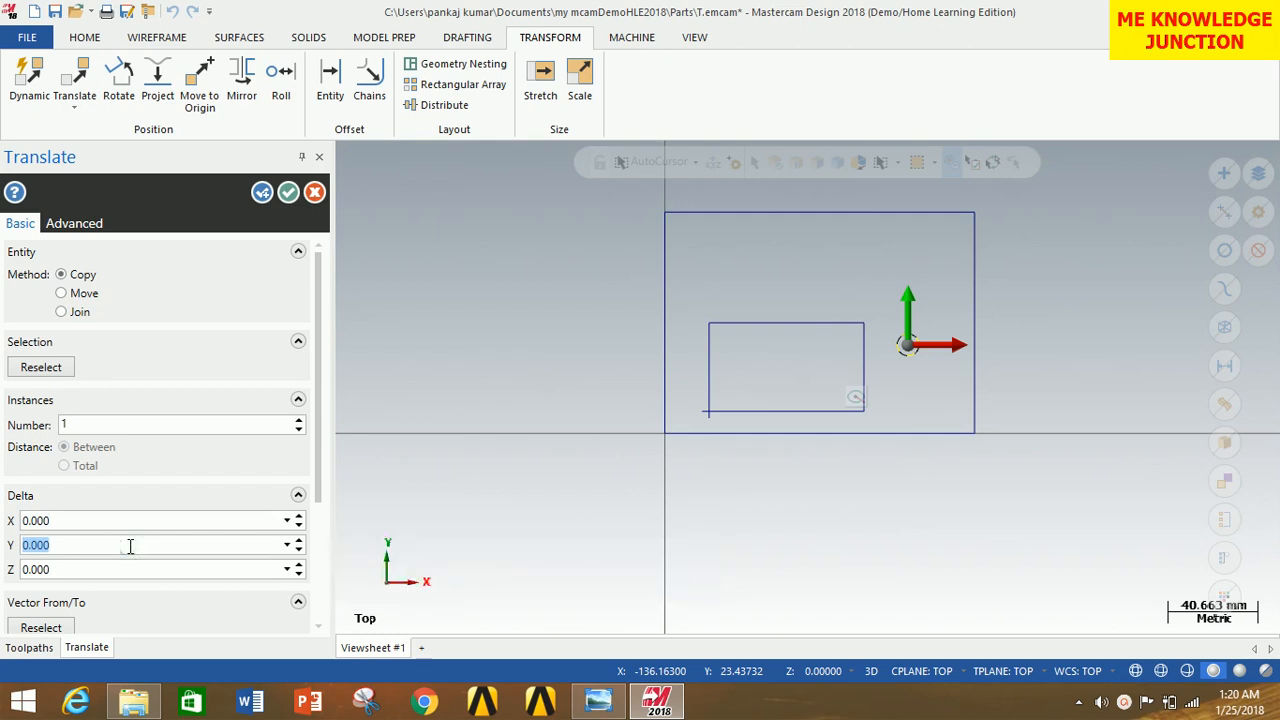
{"action": "type", "text": "25"}
{"action": "left_click", "coordinate": [137, 571]}
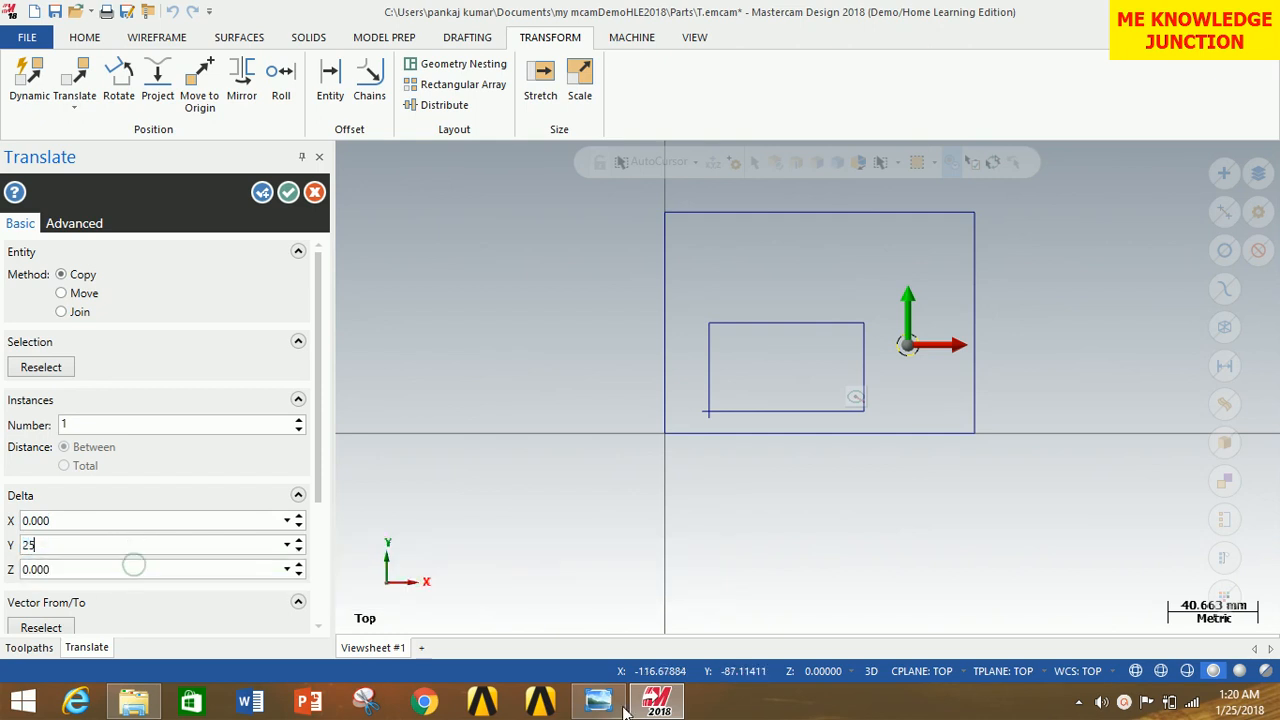
{"action": "left_click", "coordinate": [598, 700]}
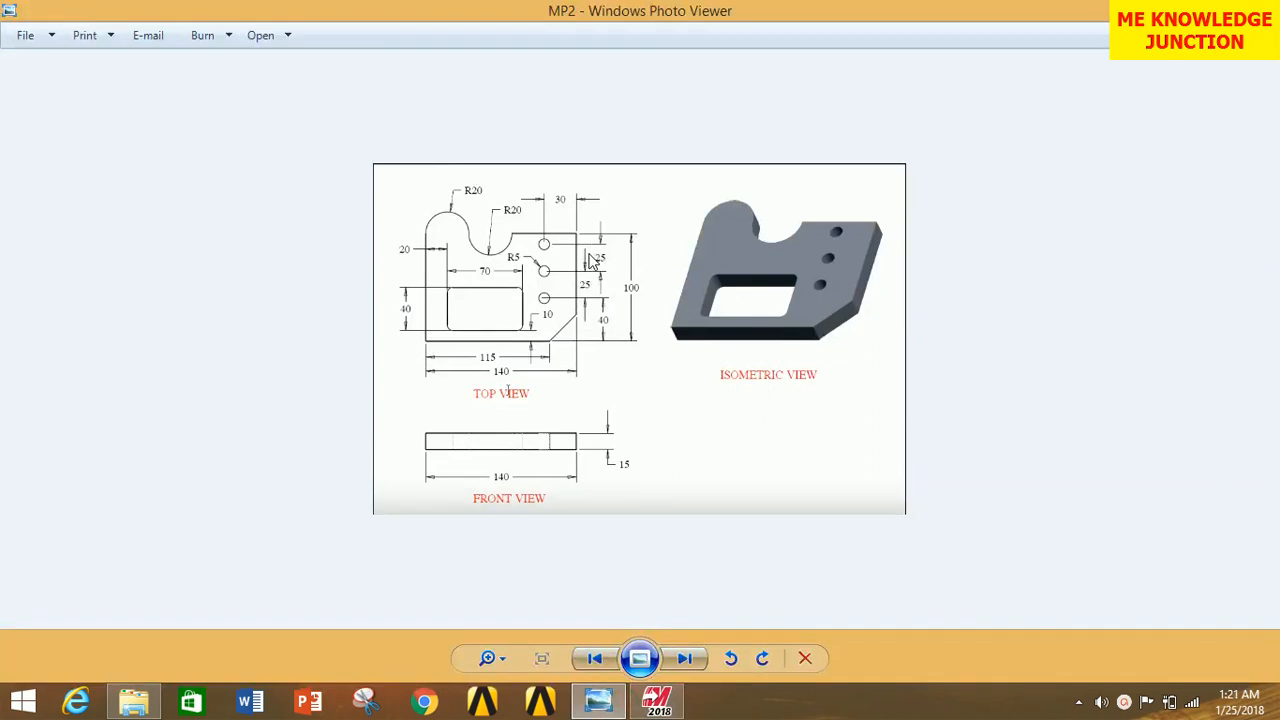
{"action": "left_click", "coordinate": [657, 700]}
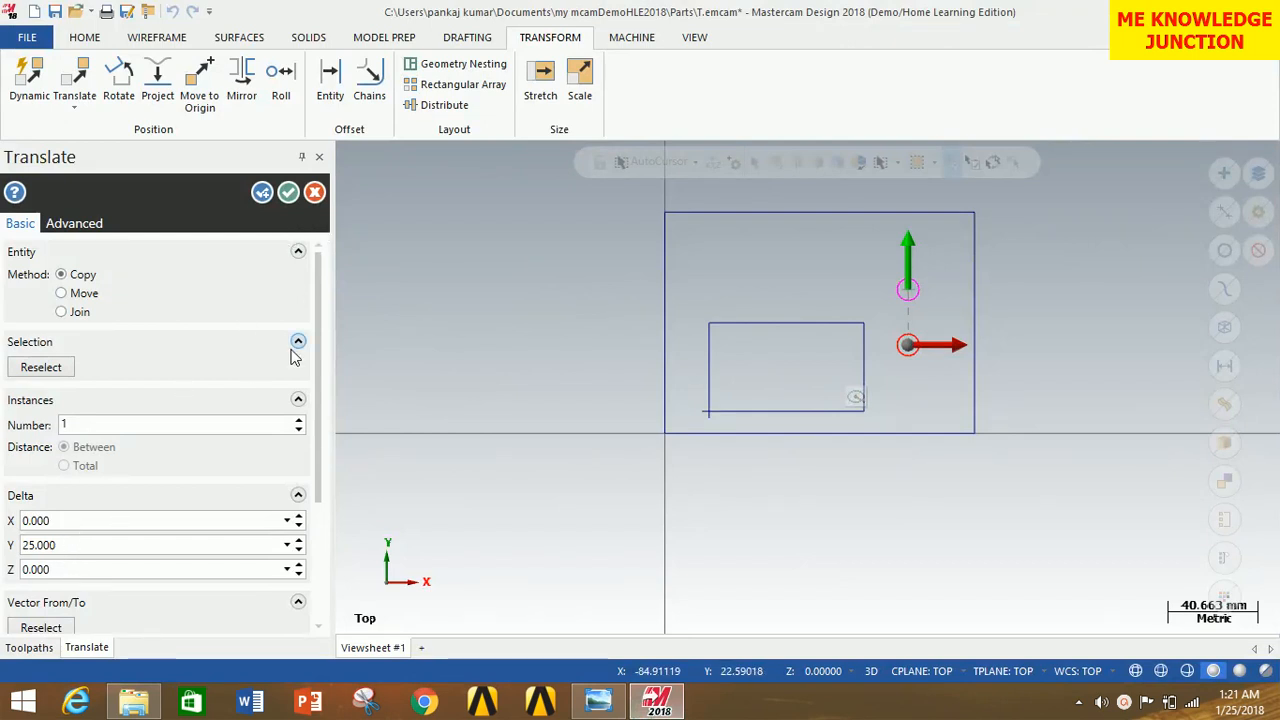
{"action": "left_click", "coordinate": [288, 193]}
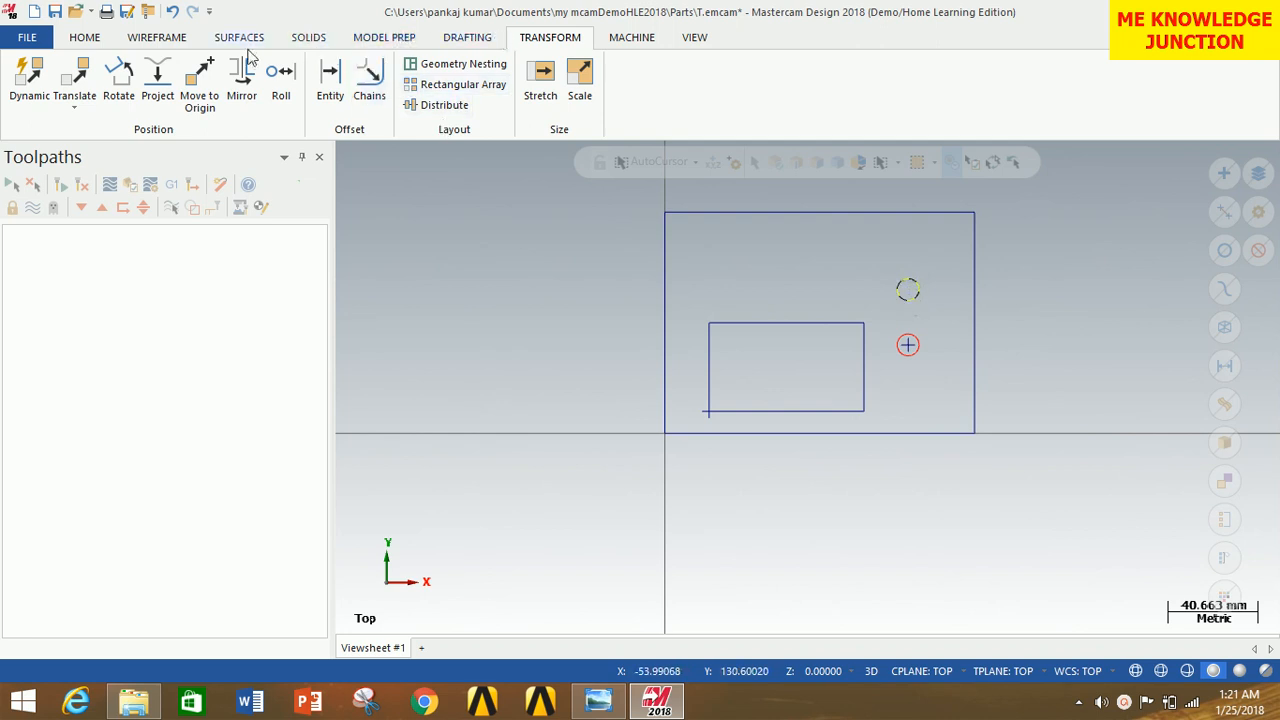
Translate a copy of the middle hole circle by 25 mm in Y to make the uppermost hole
{"action": "left_click", "coordinate": [80, 78]}
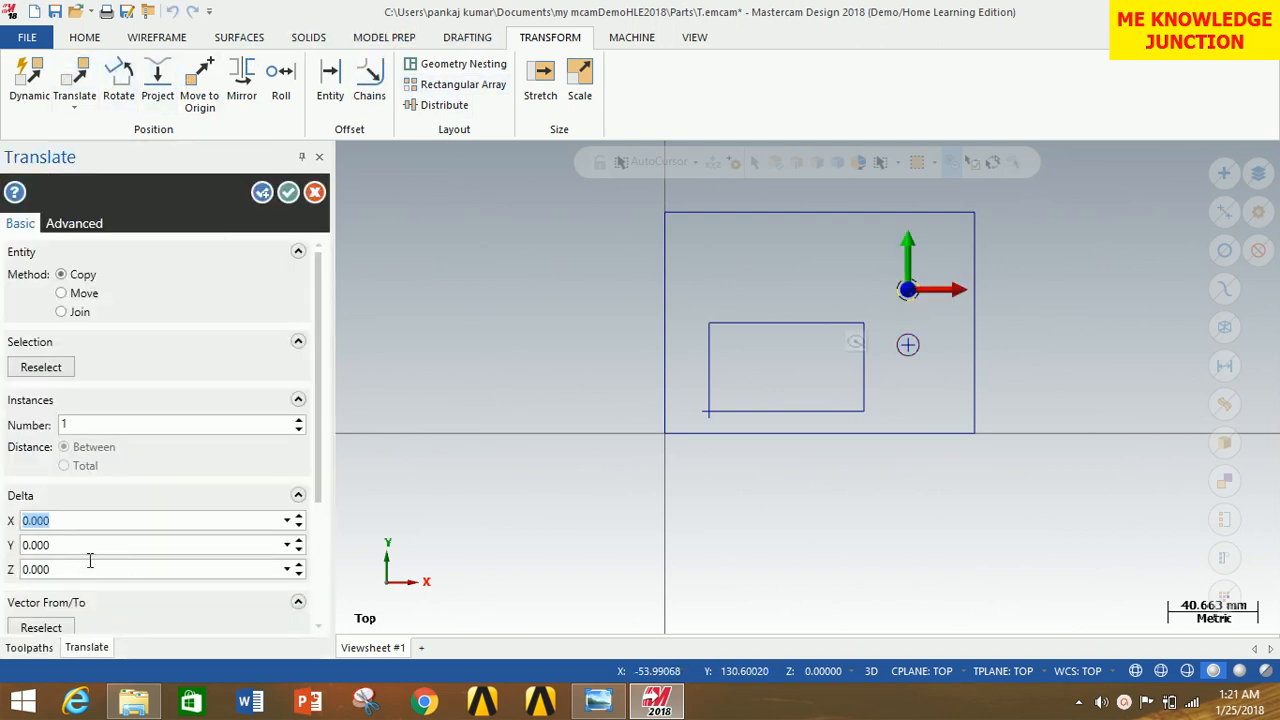
{"action": "left_click", "coordinate": [90, 546]}
{"action": "type", "text": "25"}
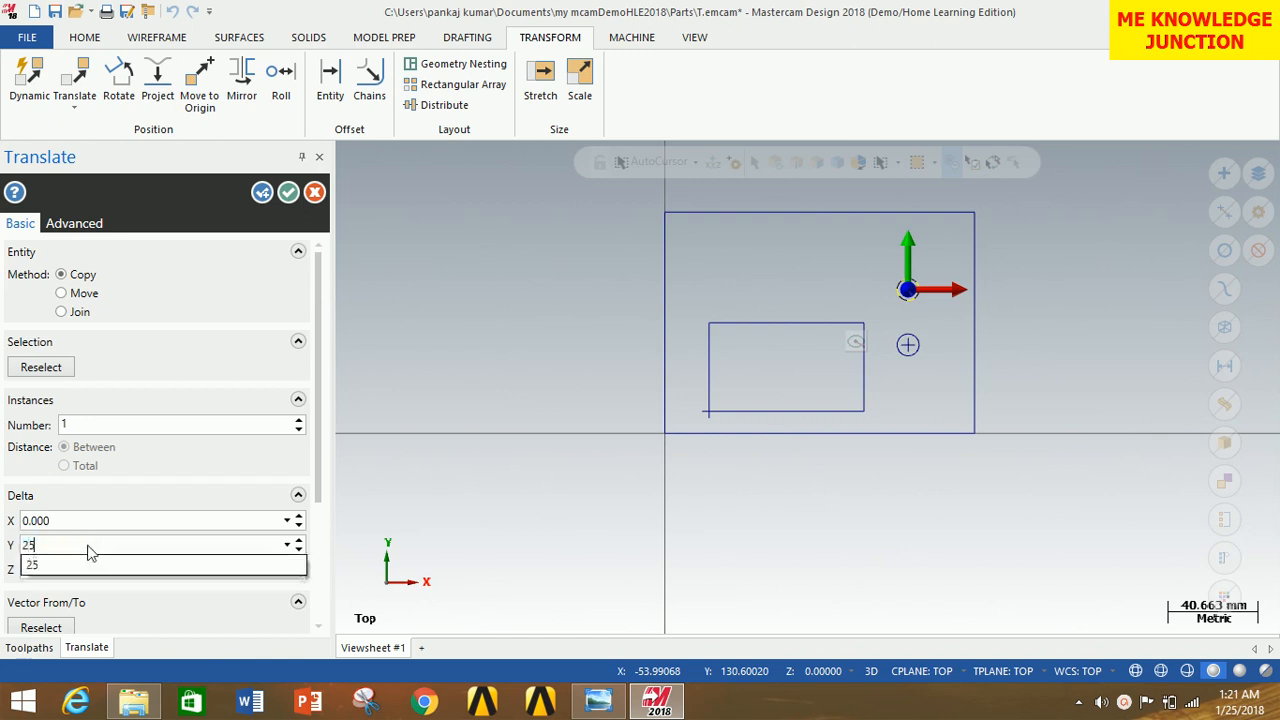
{"action": "left_click", "coordinate": [124, 566]}
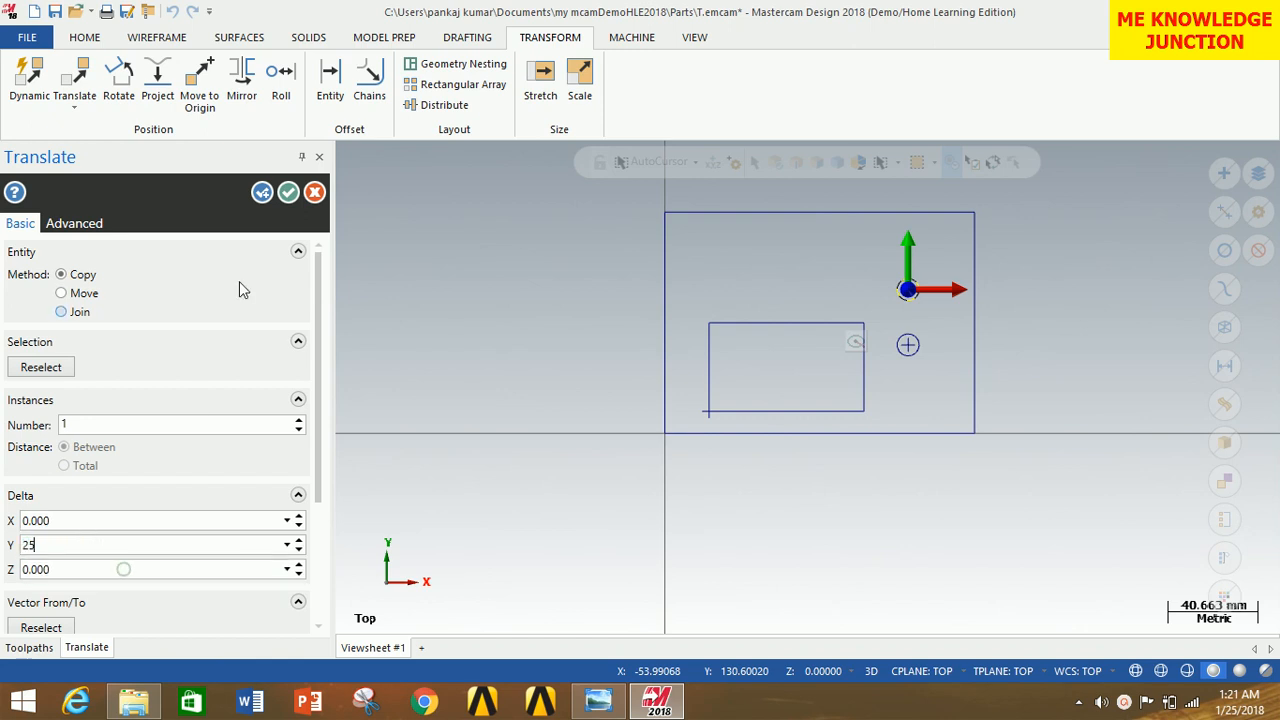
{"action": "left_click", "coordinate": [288, 192]}
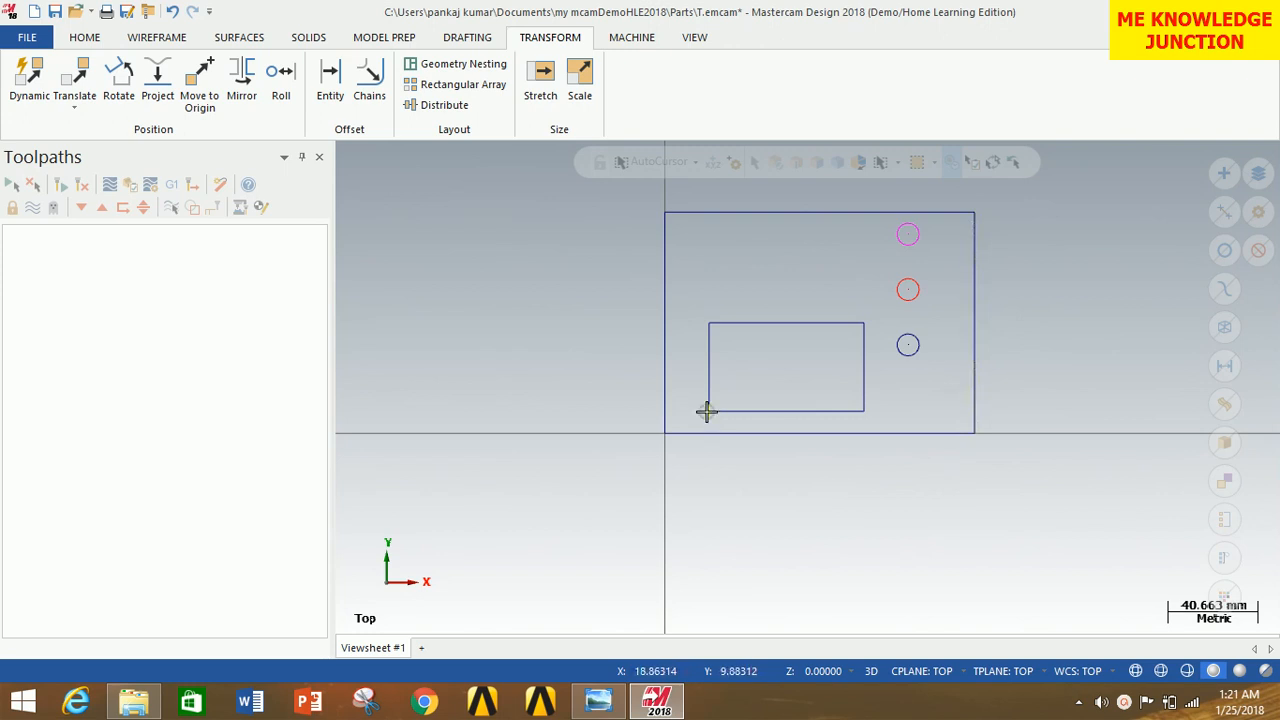
Check the upper arcs in the MP2 drawing and create a point at 20,100 on the plate's upper edge in Mastercam
{"action": "scroll", "coordinate": [896, 595], "scroll_direction": "down", "scroll_amount": 2}
{"action": "scroll", "coordinate": [1018, 336], "scroll_direction": "up", "scroll_amount": 2}
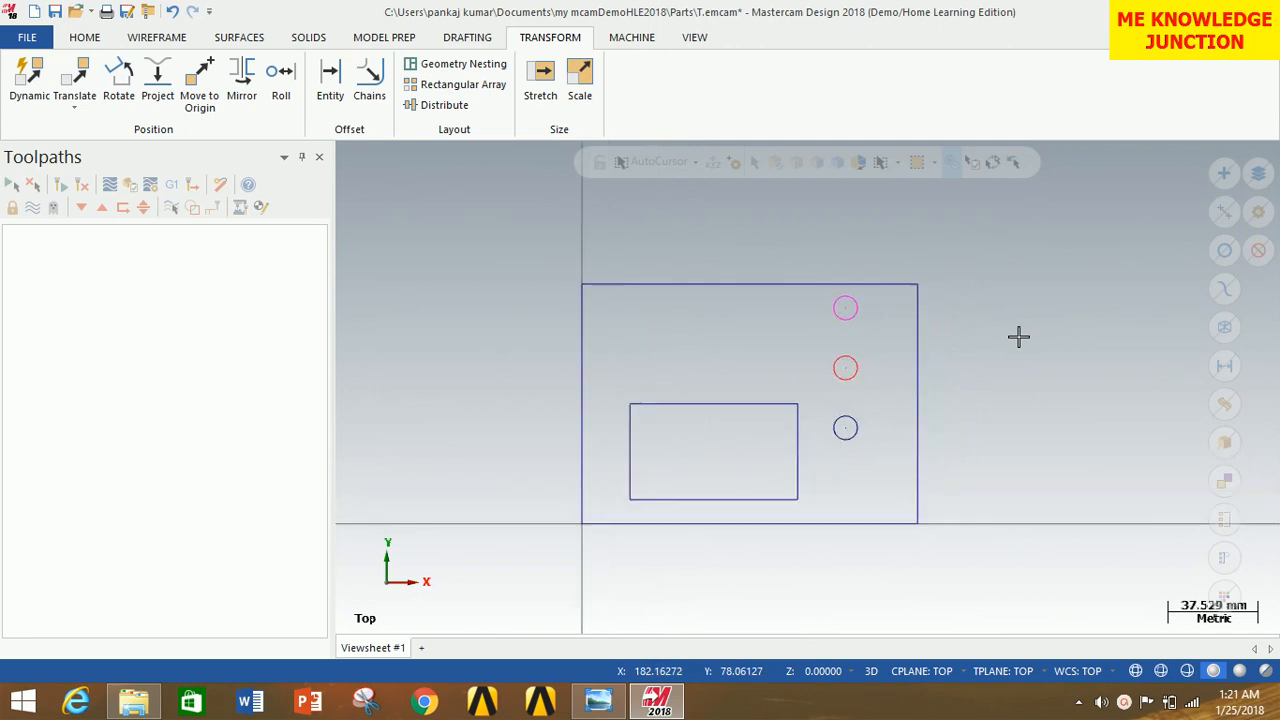
{"action": "left_click", "coordinate": [598, 700]}
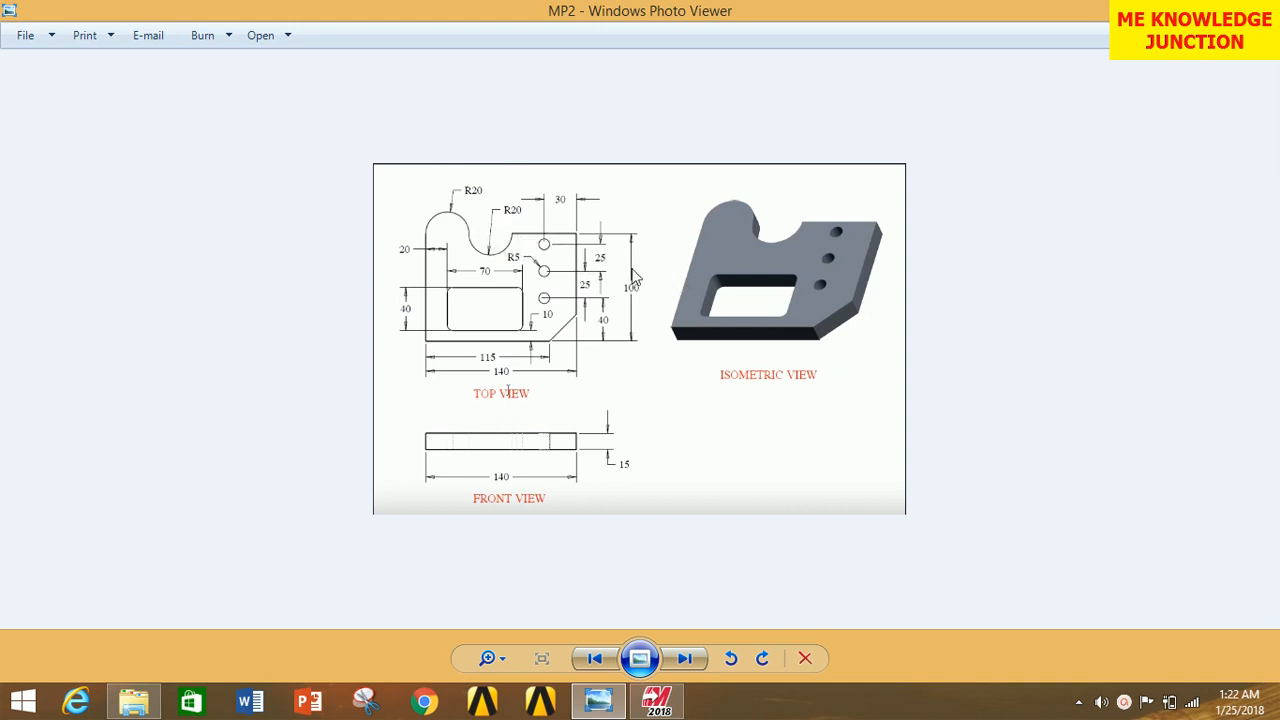
{"action": "left_click", "coordinate": [657, 700]}
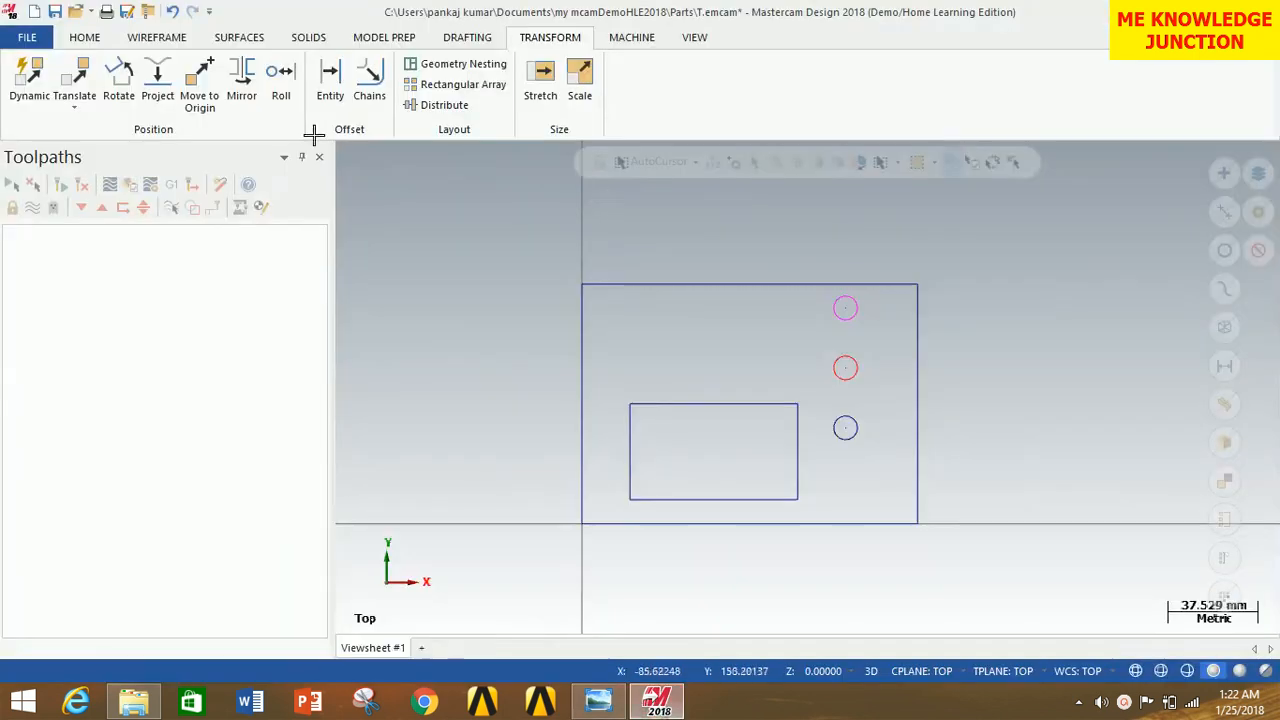
{"action": "left_click", "coordinate": [160, 37]}
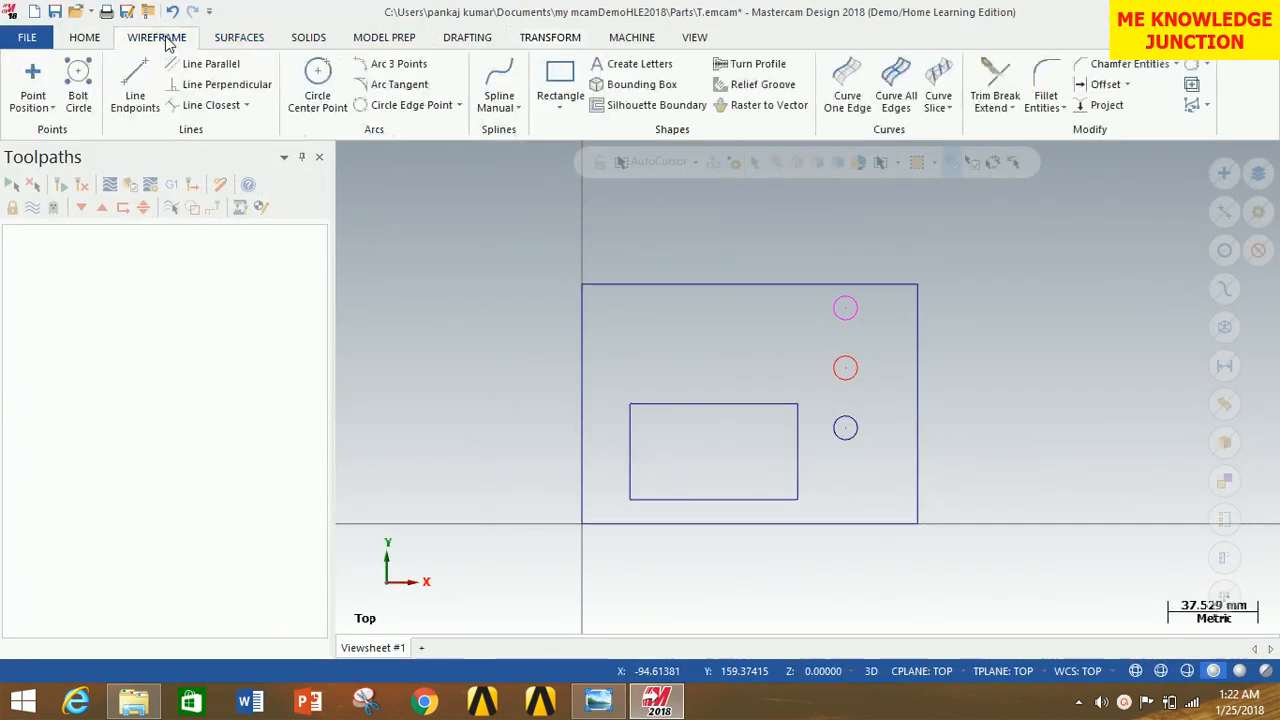
{"action": "left_click", "coordinate": [33, 85]}
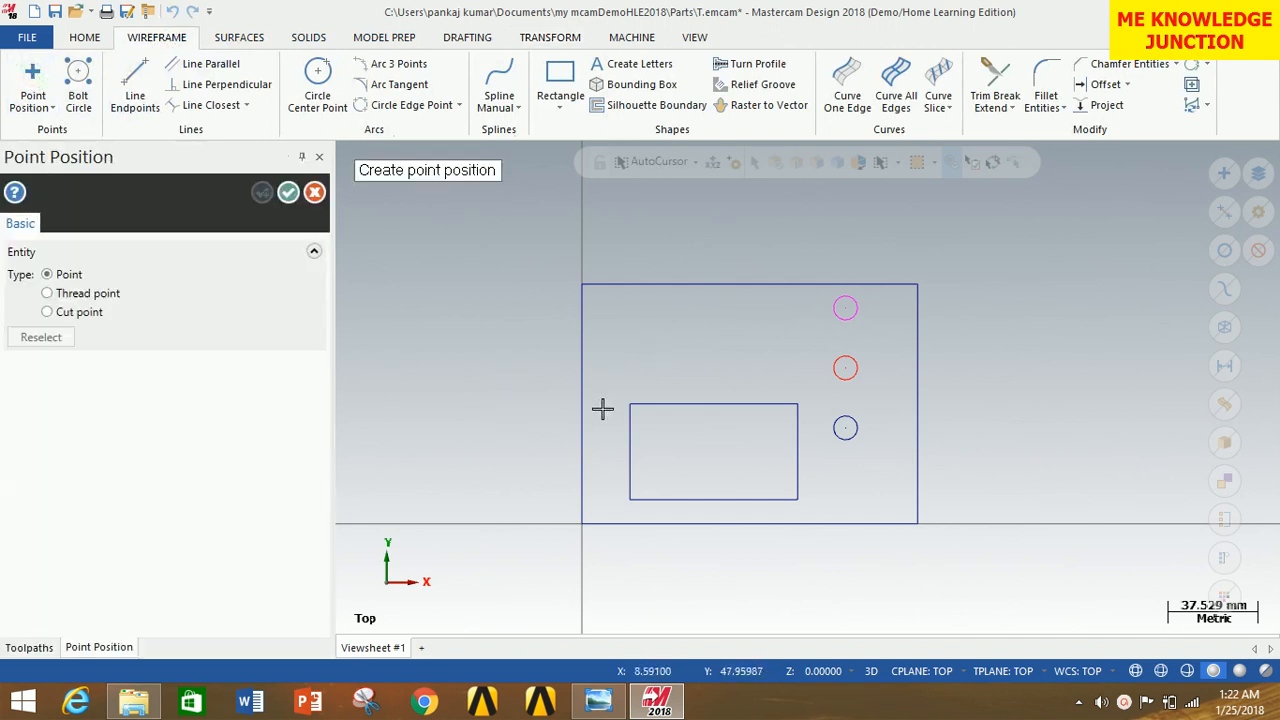
{"action": "type", "text": "20,10"}
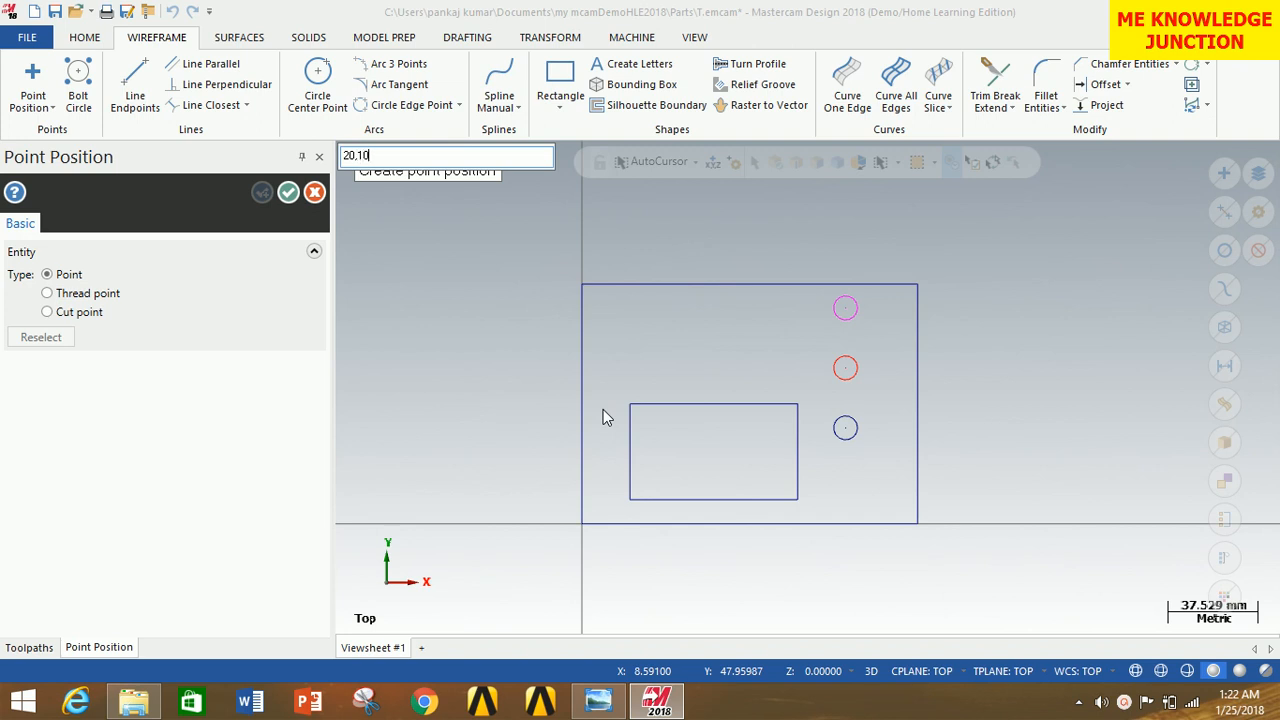
{"action": "type", "text": "0"}
{"action": "key", "text": "Return"}
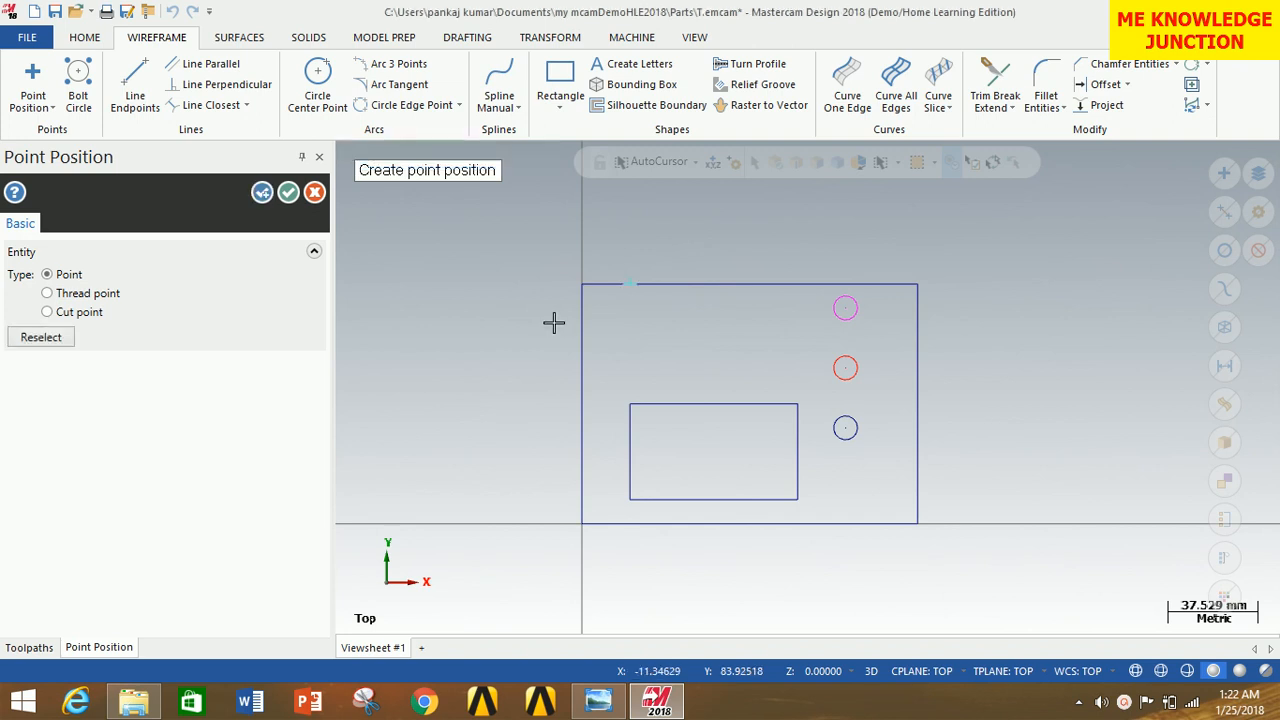
{"action": "left_click", "coordinate": [288, 192]}
Create a second point on the plate's upper edge at 60,100
{"action": "left_click", "coordinate": [33, 85]}
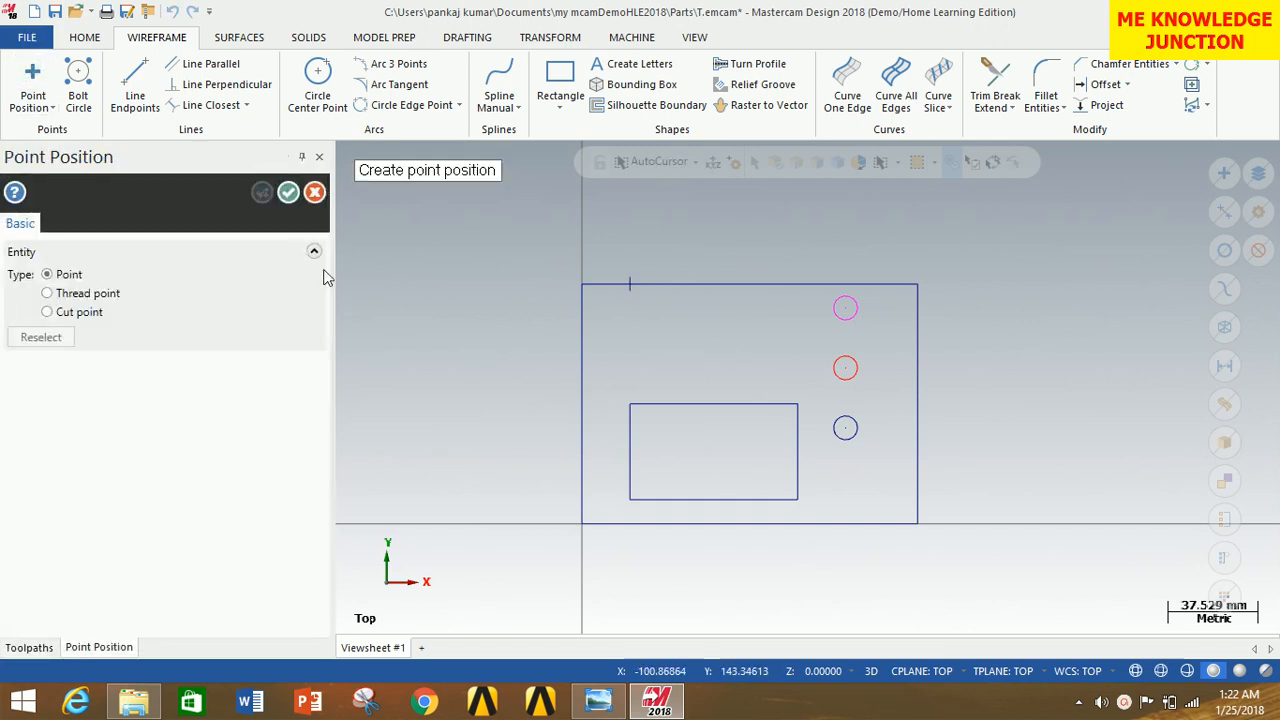
{"action": "type", "text": "60"}
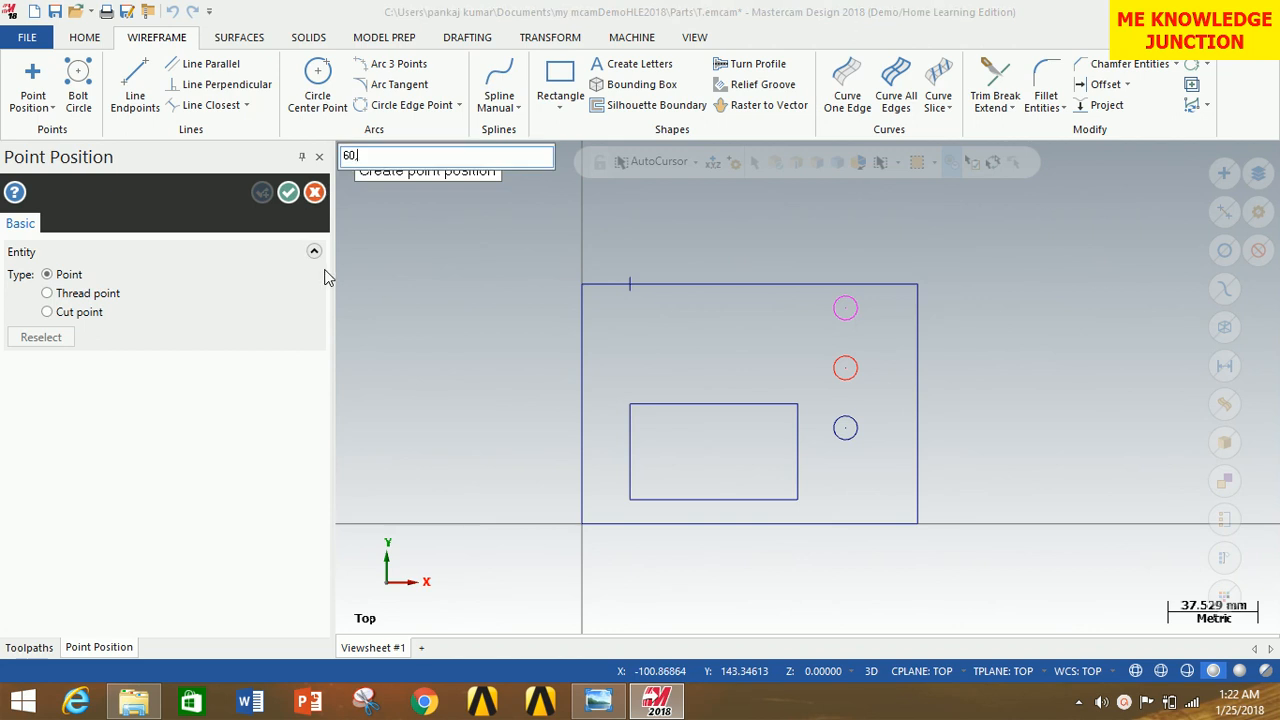
{"action": "type", "text": ",100"}
{"action": "key", "text": "Return"}
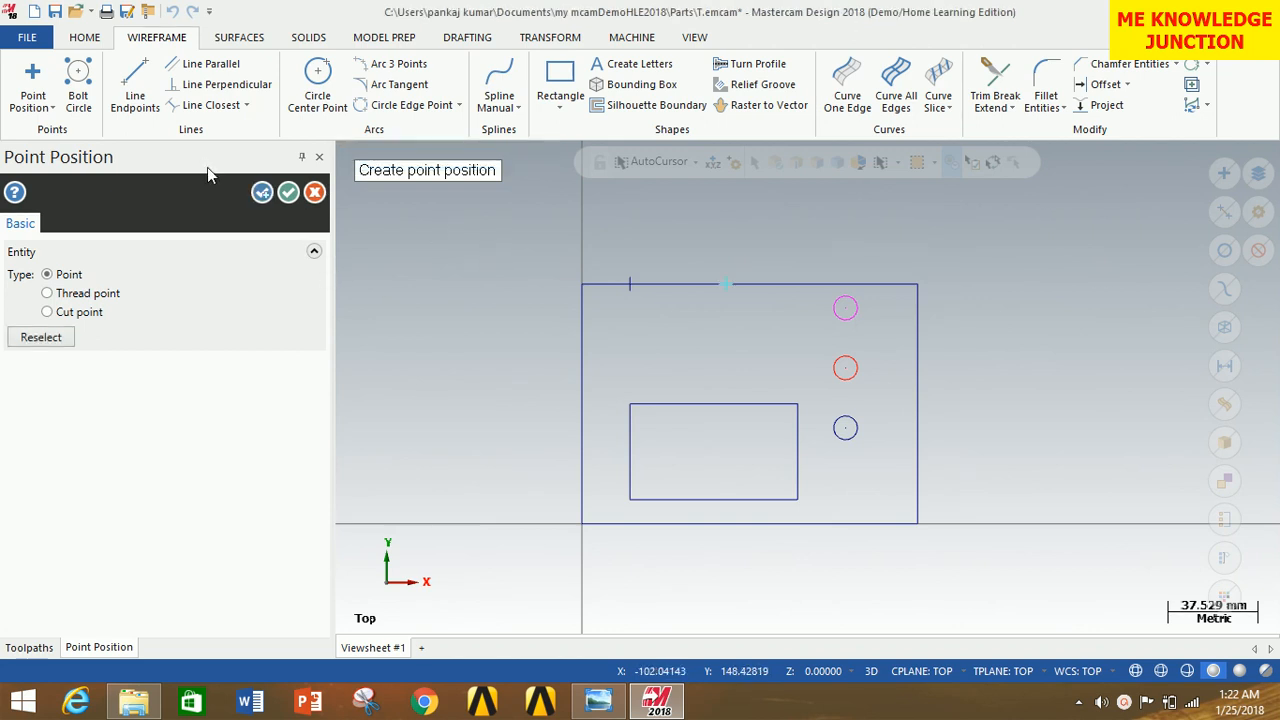
{"action": "left_click", "coordinate": [288, 192]}
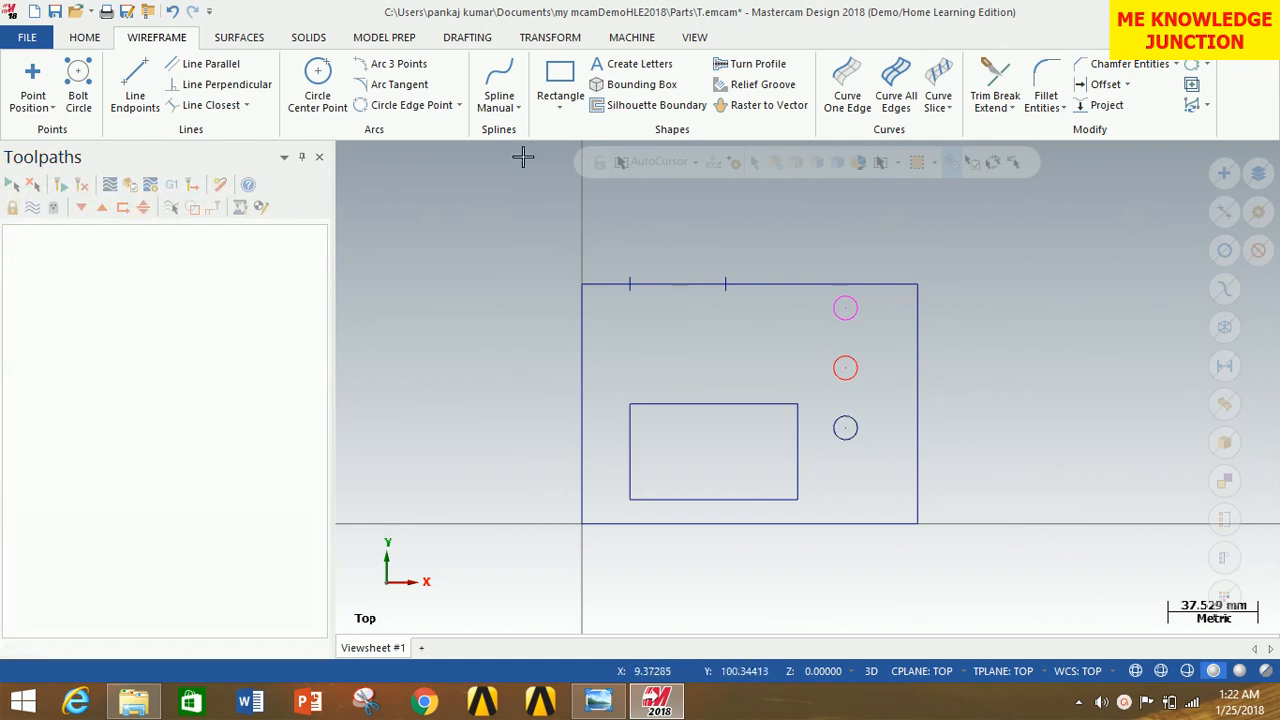
Draw a circle of radius 20 mm centred on the point at 20,100
{"action": "left_click", "coordinate": [630, 284]}
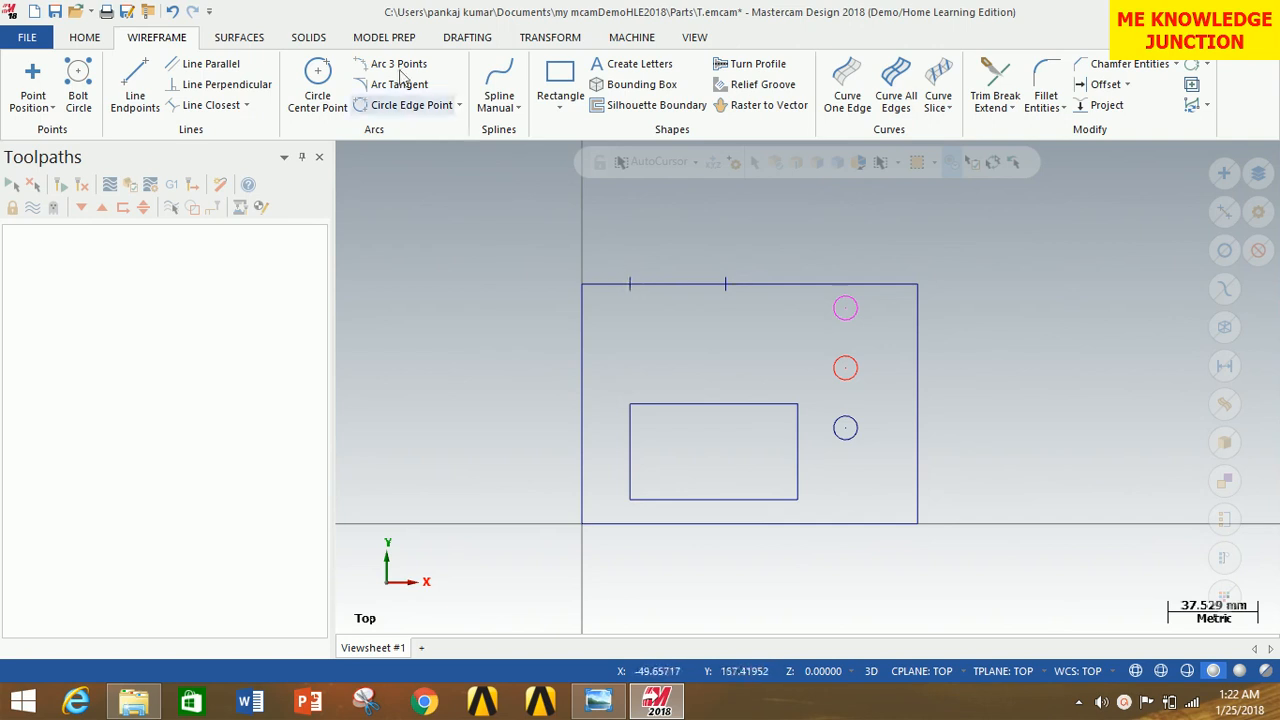
{"action": "left_click", "coordinate": [317, 78]}
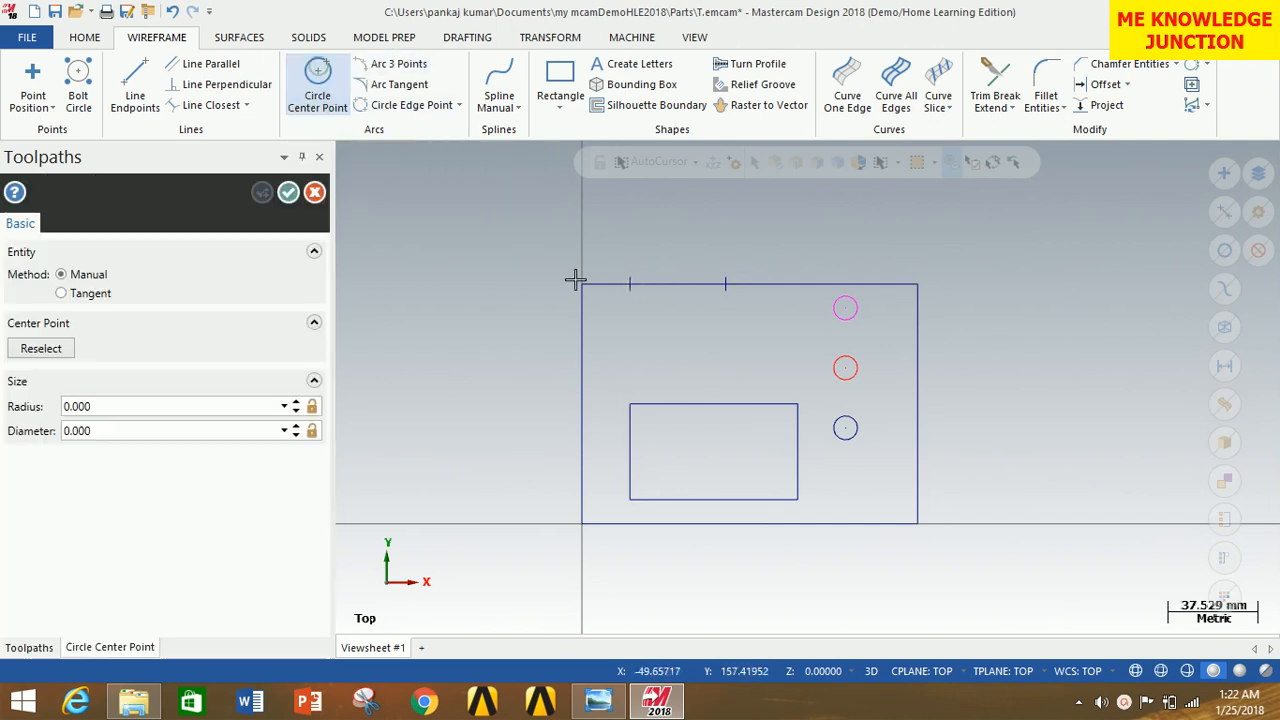
{"action": "left_click", "coordinate": [646, 294]}
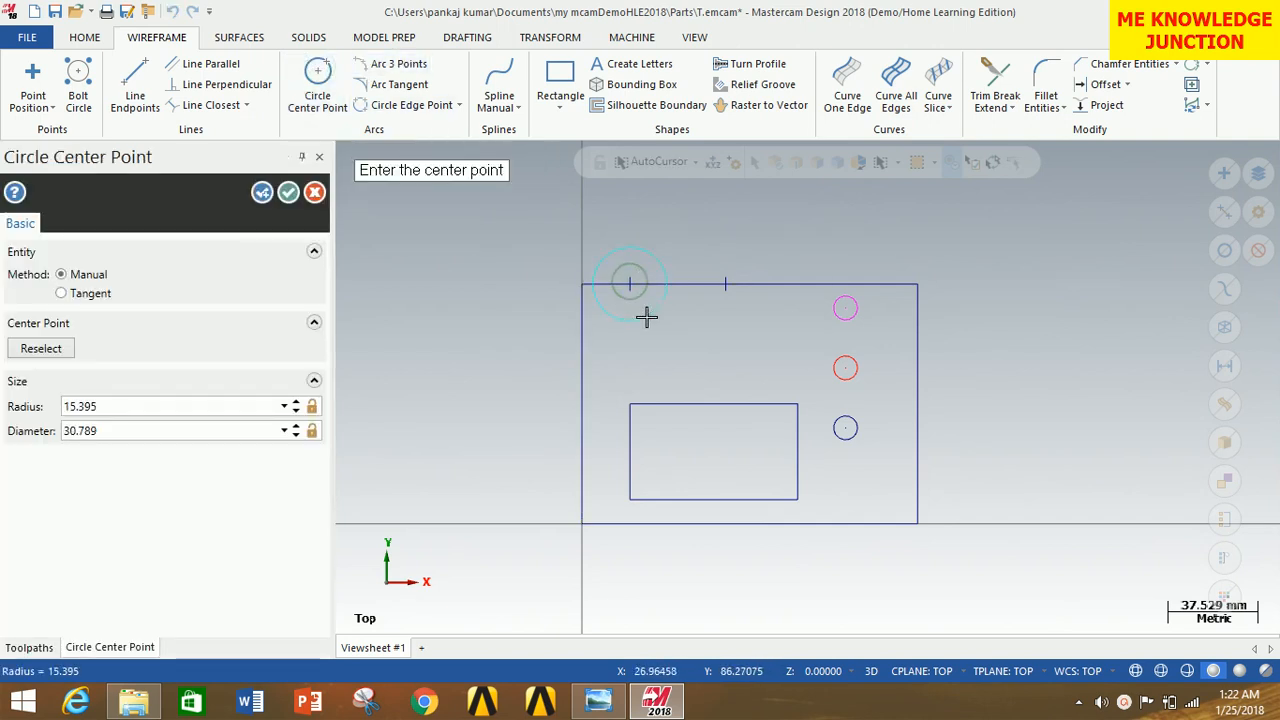
{"action": "left_click", "coordinate": [118, 406]}
{"action": "type", "text": "20"}
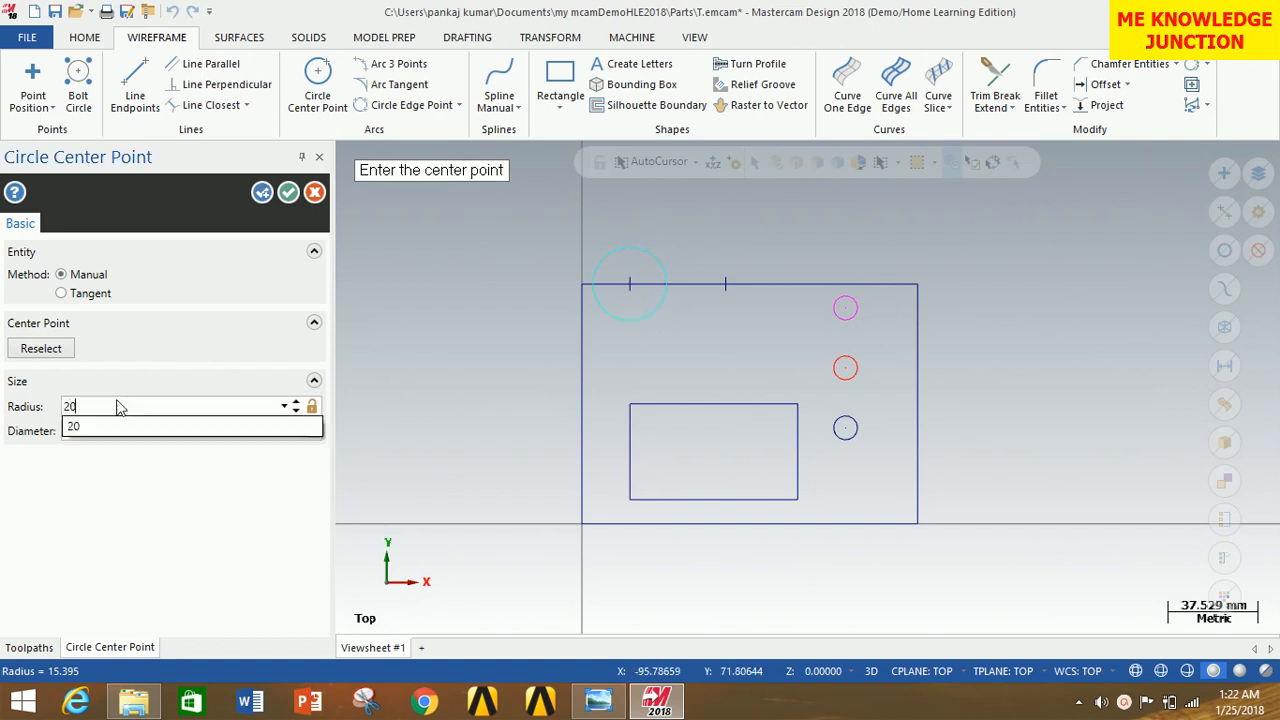
{"action": "key", "text": "Return"}
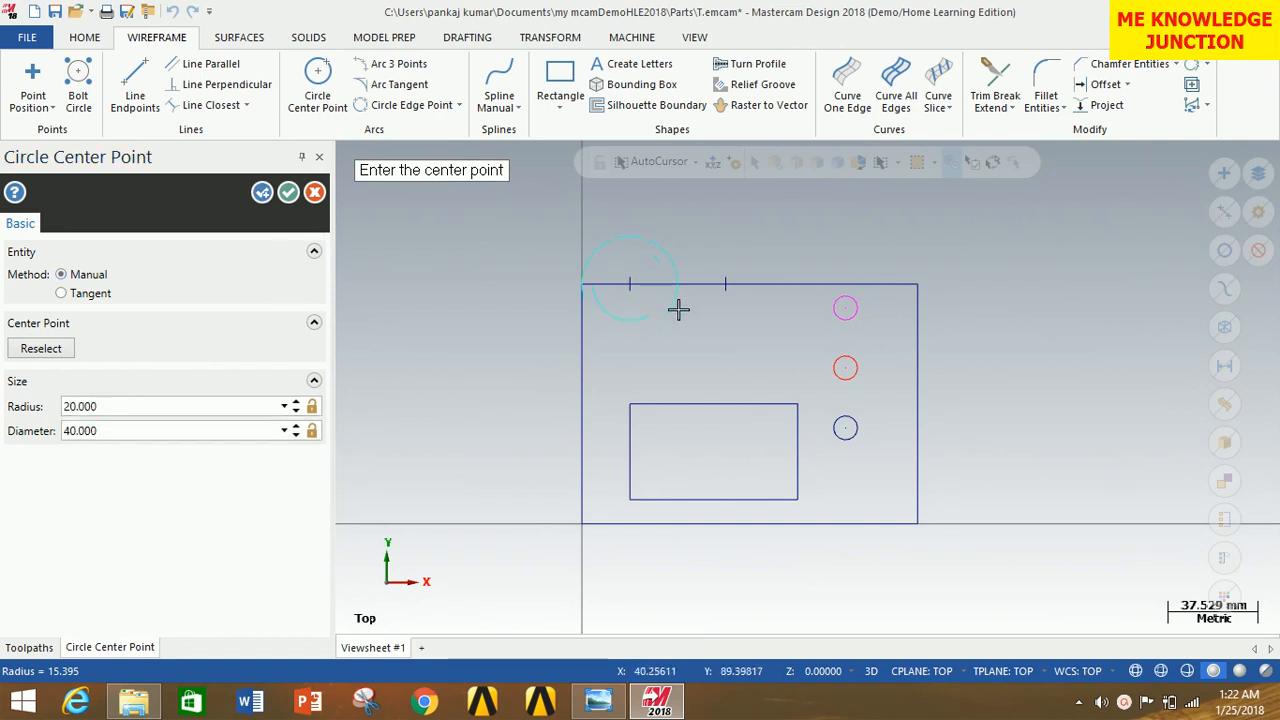
{"action": "left_click", "coordinate": [262, 193]}
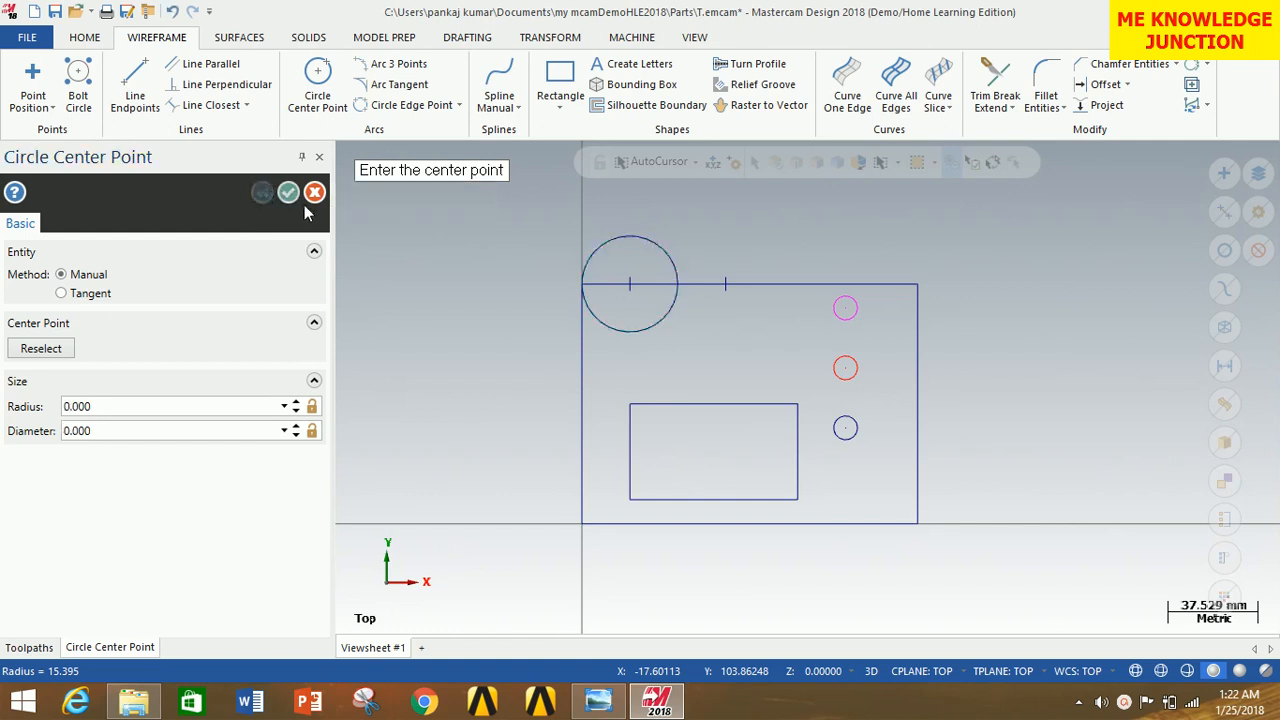
Draw a circle of radius 20 mm centred on the point at 60,100 on the plate's upper edge
{"action": "left_click", "coordinate": [725, 284]}
{"action": "left_click", "coordinate": [748, 316]}
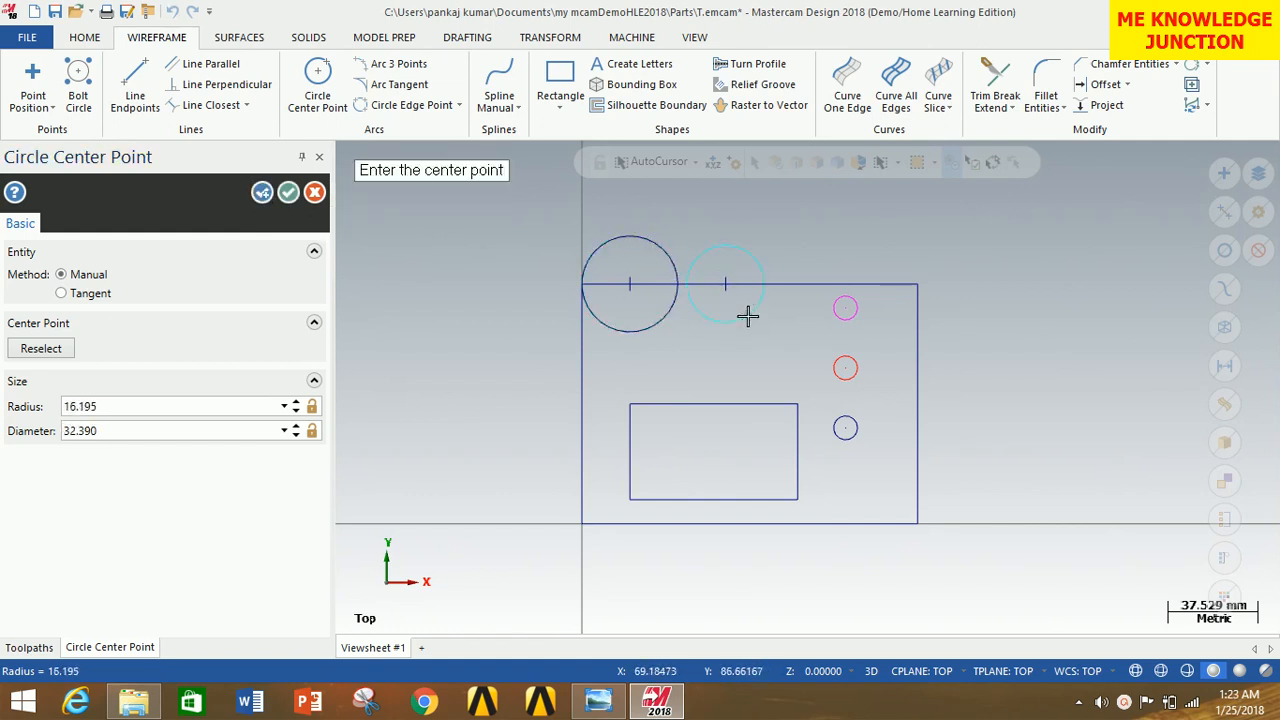
{"action": "left_click", "coordinate": [110, 407]}
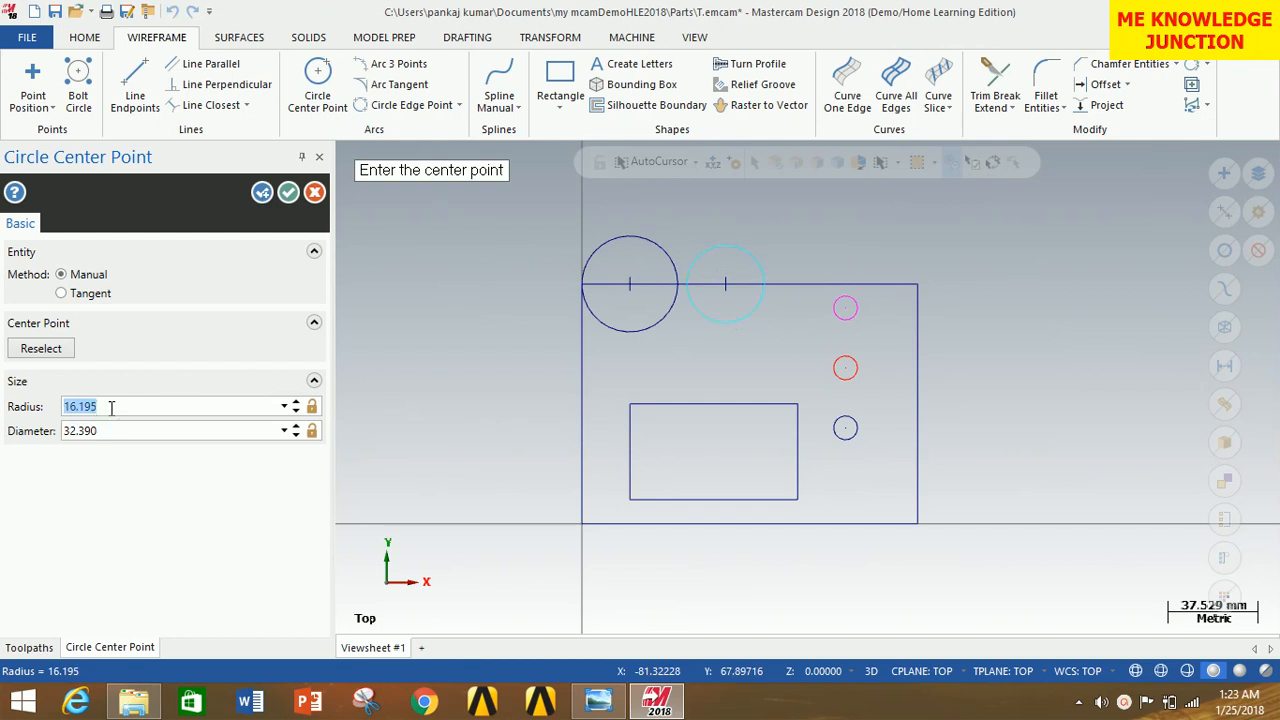
{"action": "type", "text": "20"}
{"action": "key", "text": "Return"}
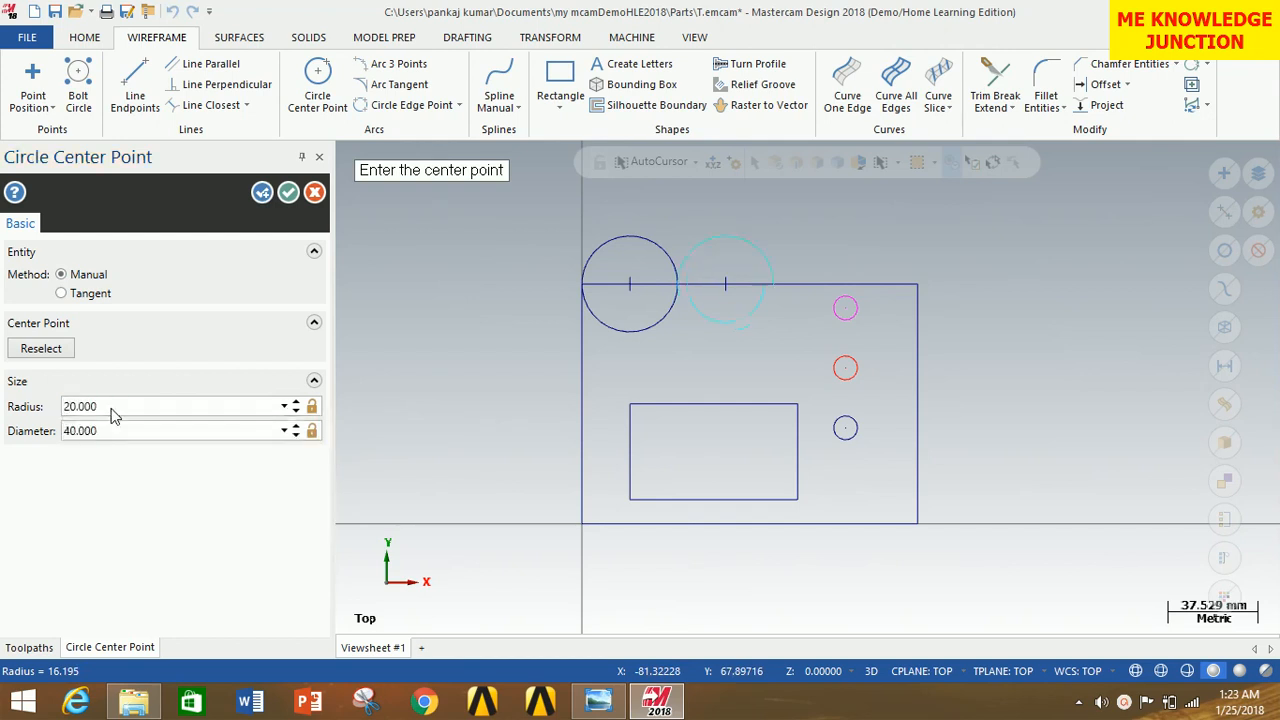
{"action": "left_click", "coordinate": [288, 192]}
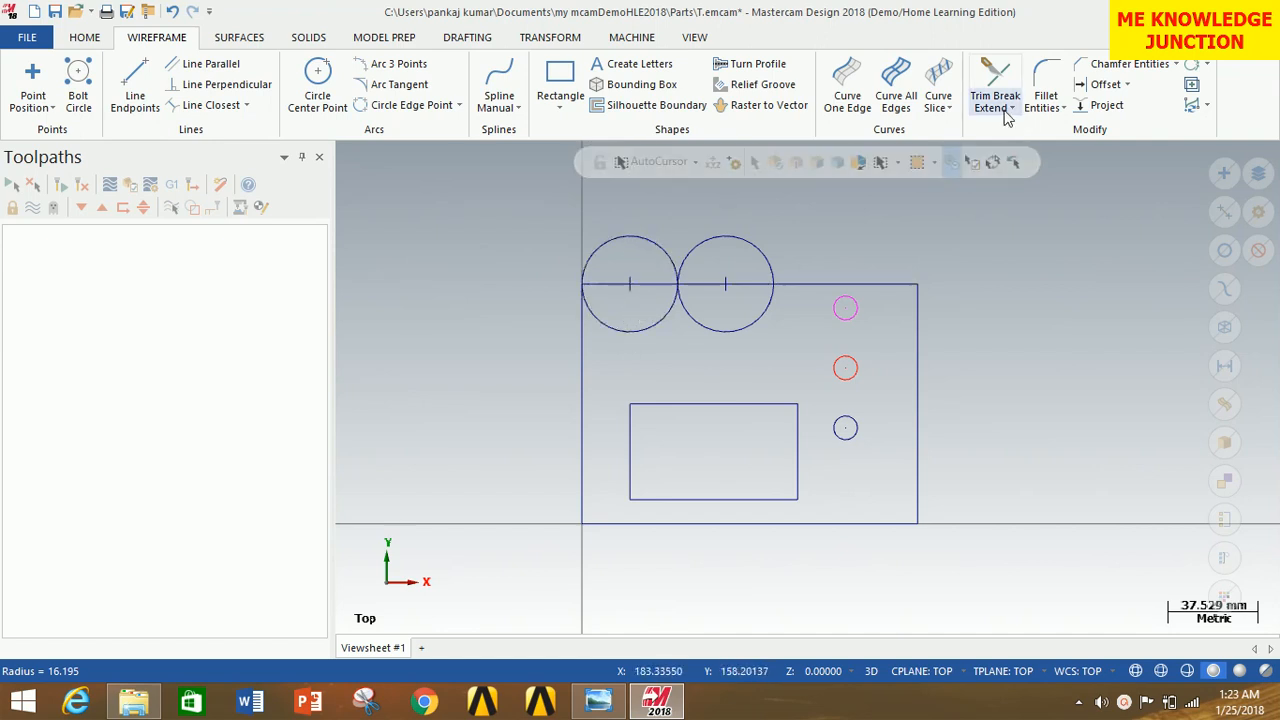
Trim the two R20 circles at the plate's upper edge, keeping the upper half of the left circle and the lower half of the right one
{"action": "left_click", "coordinate": [993, 80]}
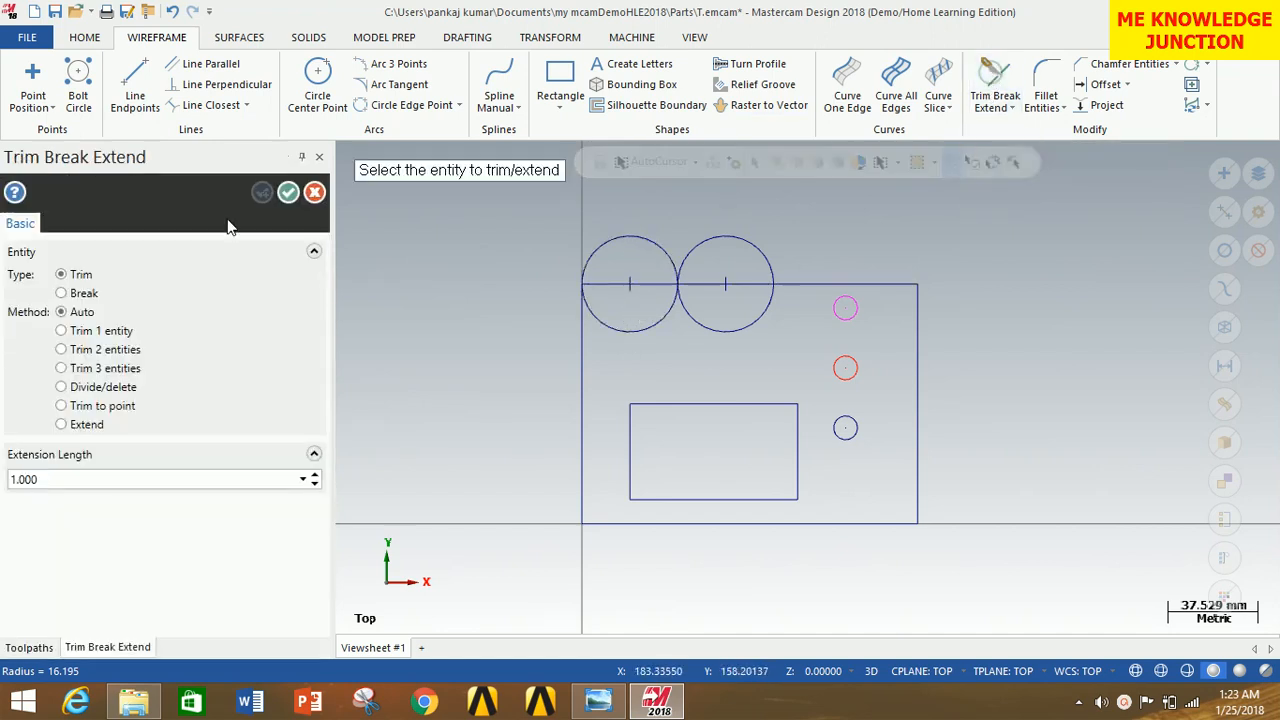
{"action": "left_click", "coordinate": [100, 352]}
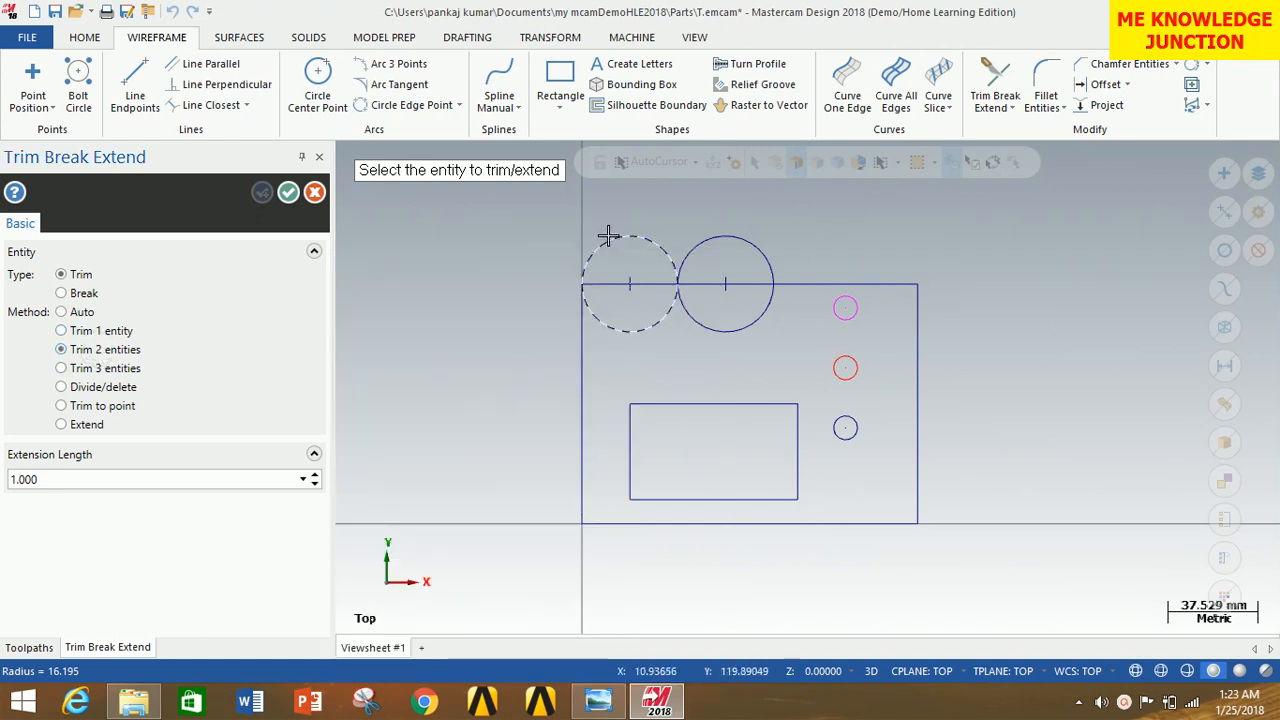
{"action": "left_click", "coordinate": [580, 330]}
{"action": "left_click", "coordinate": [608, 242]}
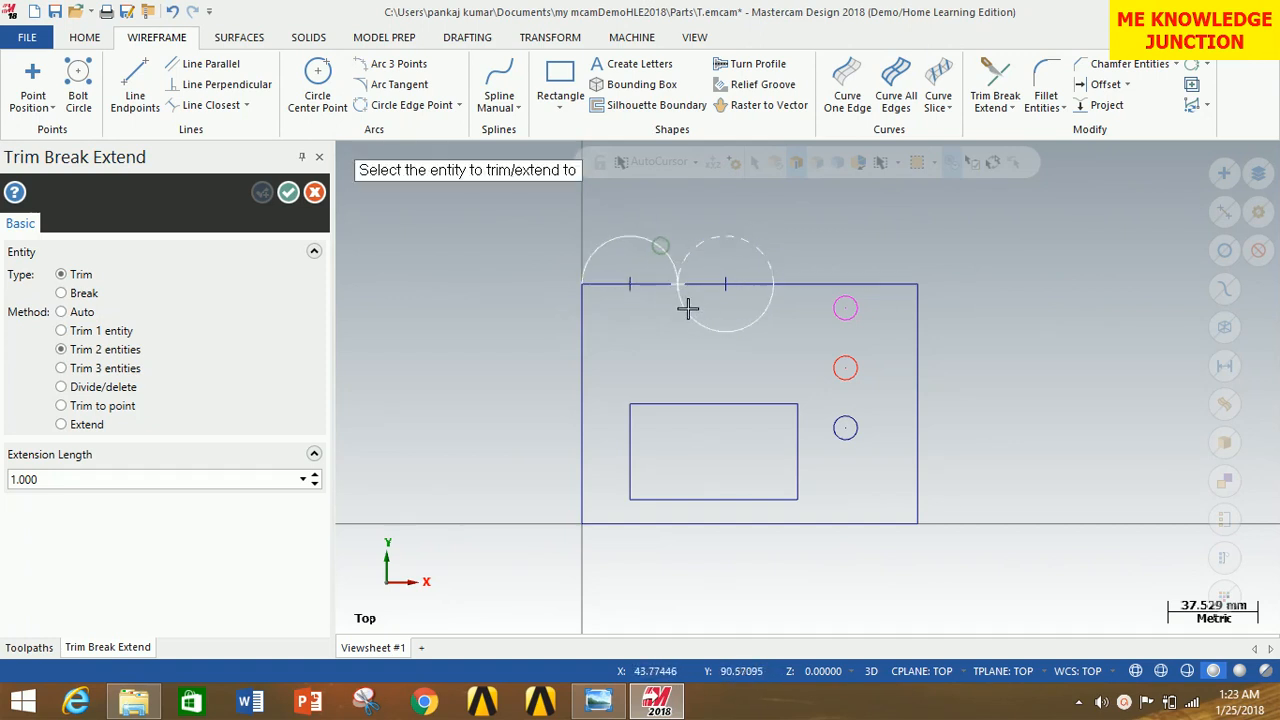
{"action": "left_click", "coordinate": [687, 306]}
{"action": "left_click", "coordinate": [792, 284]}
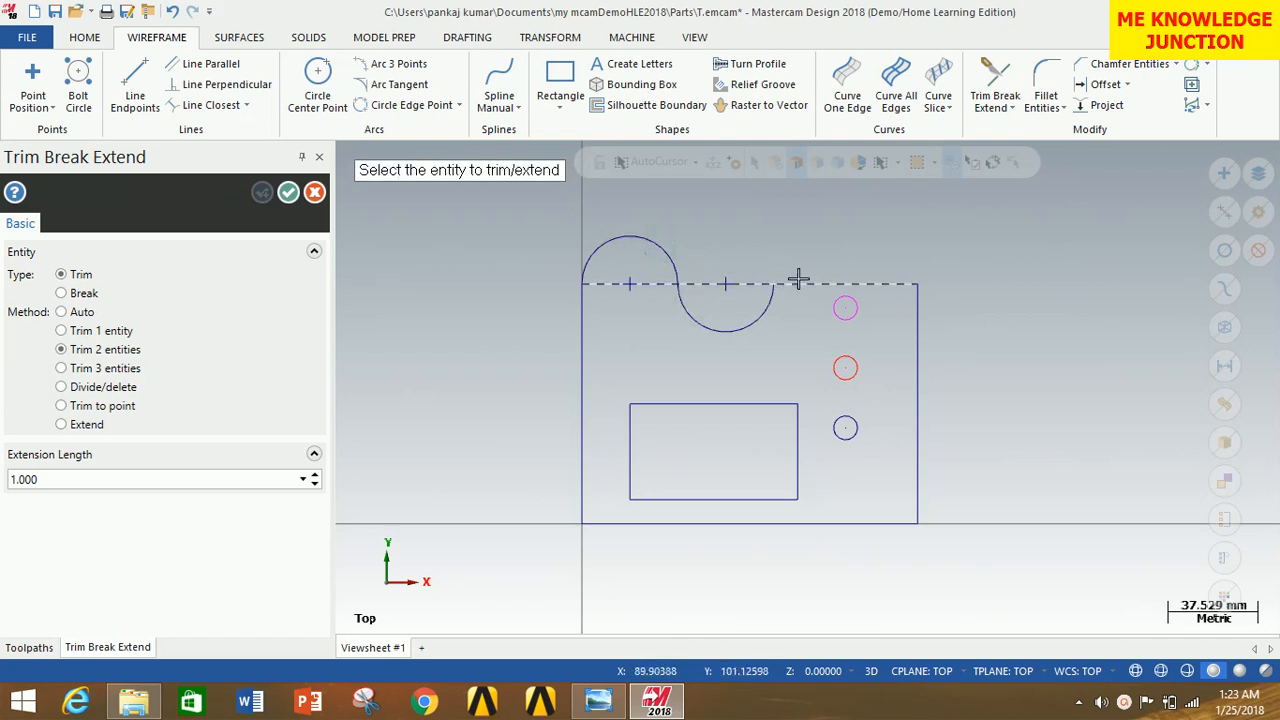
Trim the plate's upper edge back to the end of the right R20 arc, keeping the portion above the holes
{"action": "left_click", "coordinate": [790, 286]}
{"action": "left_click", "coordinate": [771, 297]}
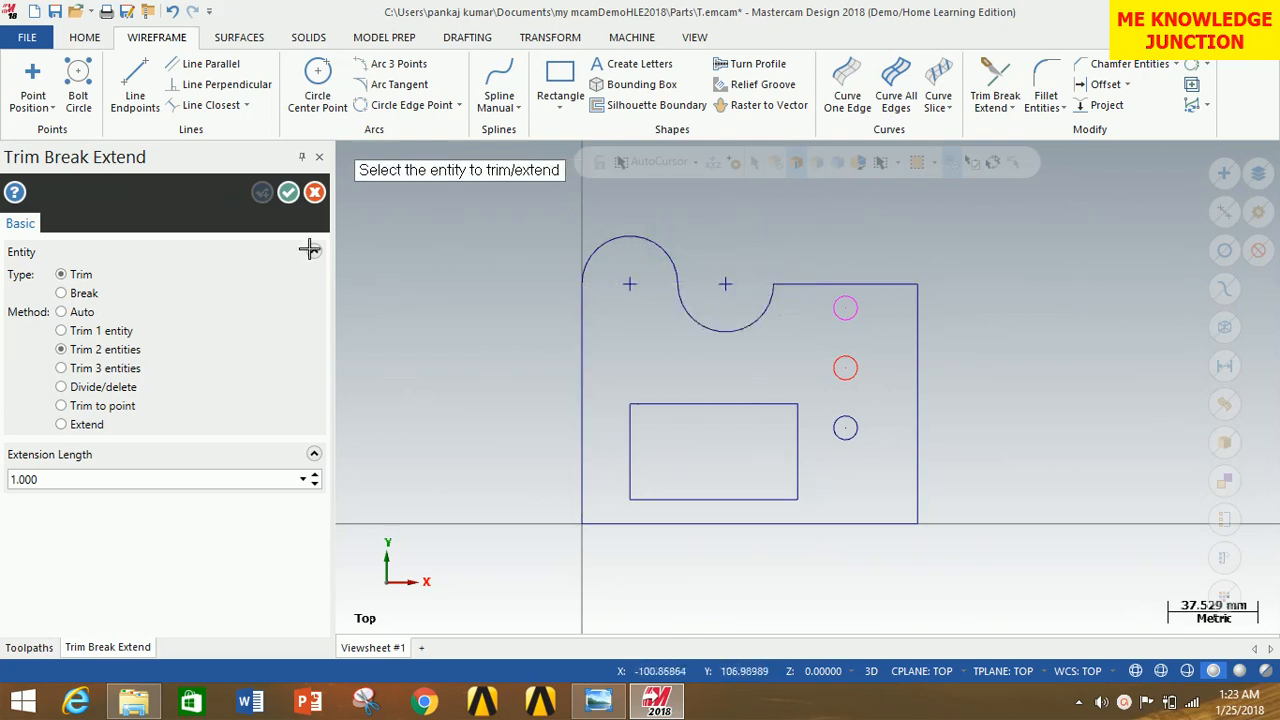
{"action": "left_click", "coordinate": [288, 192]}
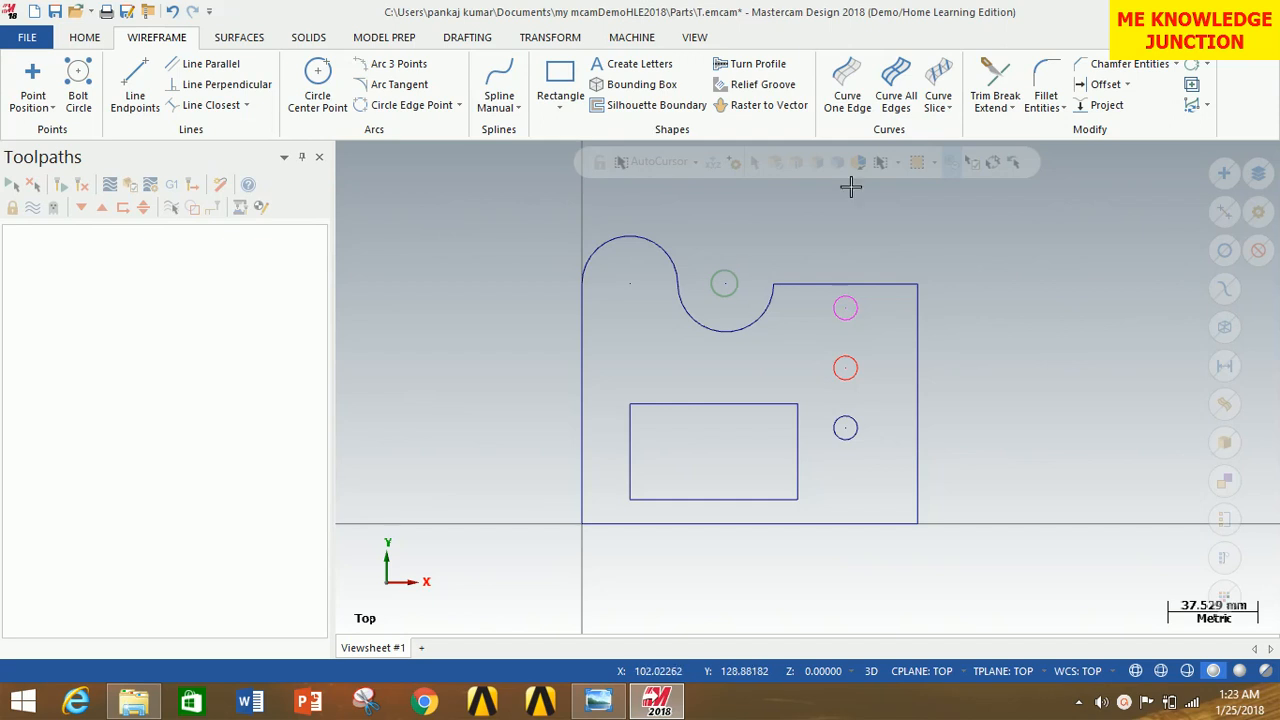
Check the pocket and plate corners in the MP2 drawing and chamfer the pocket's four corners by 5 mm in Mastercam
{"action": "right_click", "coordinate": [607, 712]}
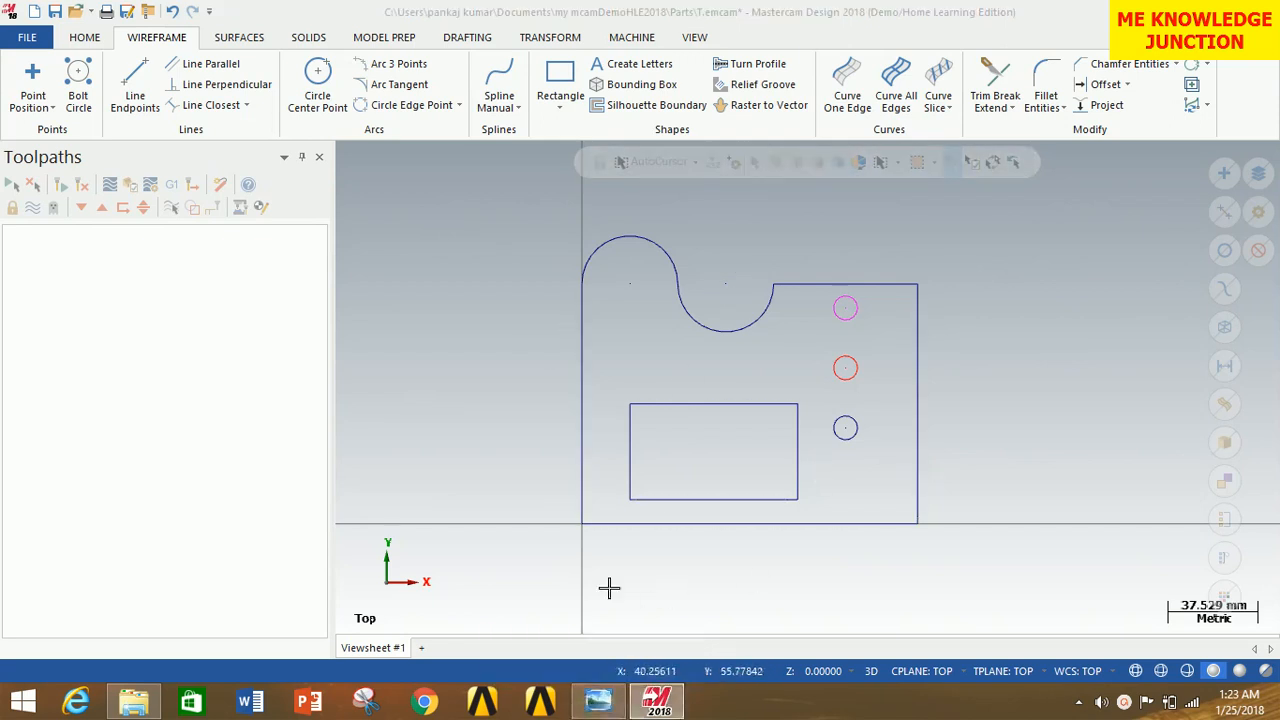
{"action": "left_click", "coordinate": [598, 703]}
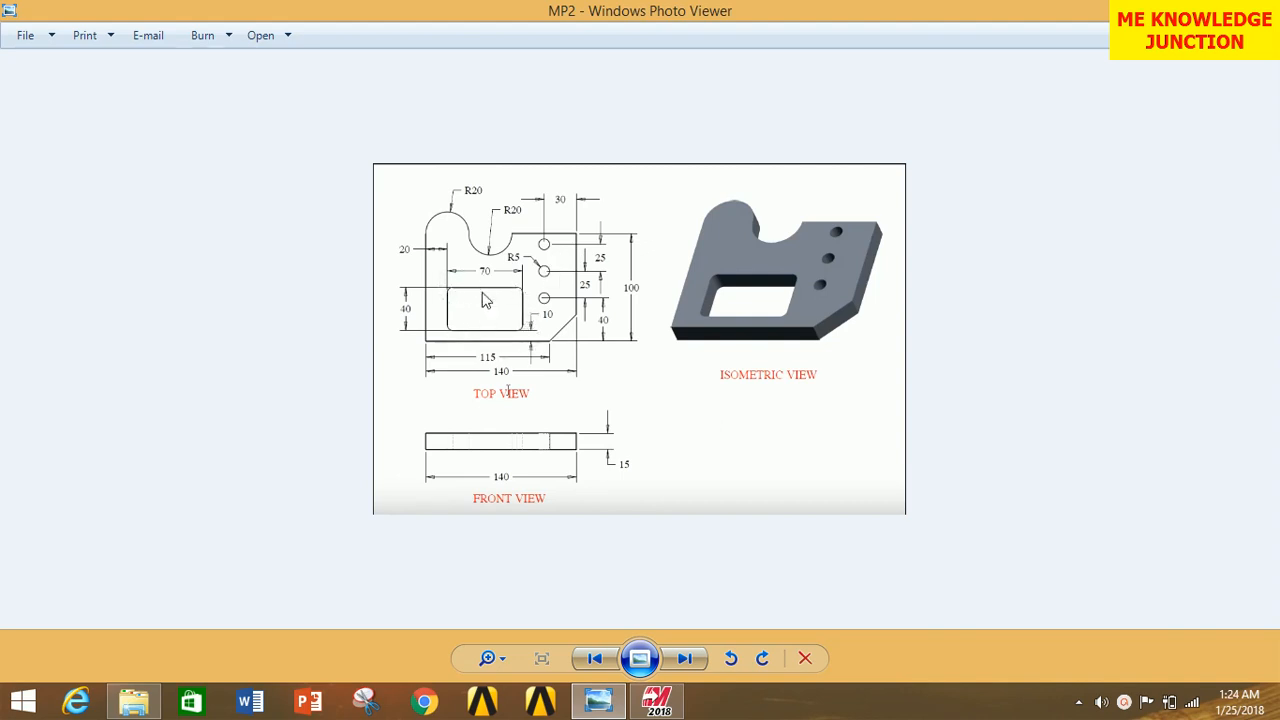
{"action": "left_click", "coordinate": [658, 702]}
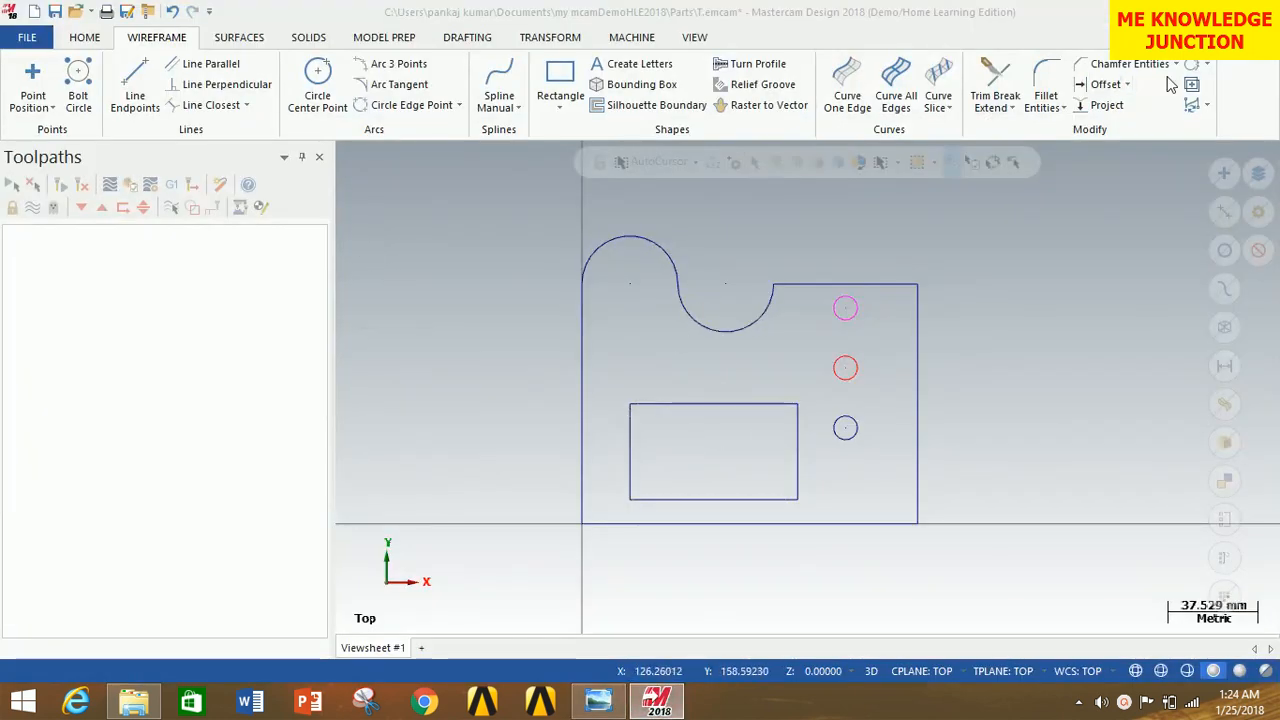
{"action": "left_click", "coordinate": [1130, 63]}
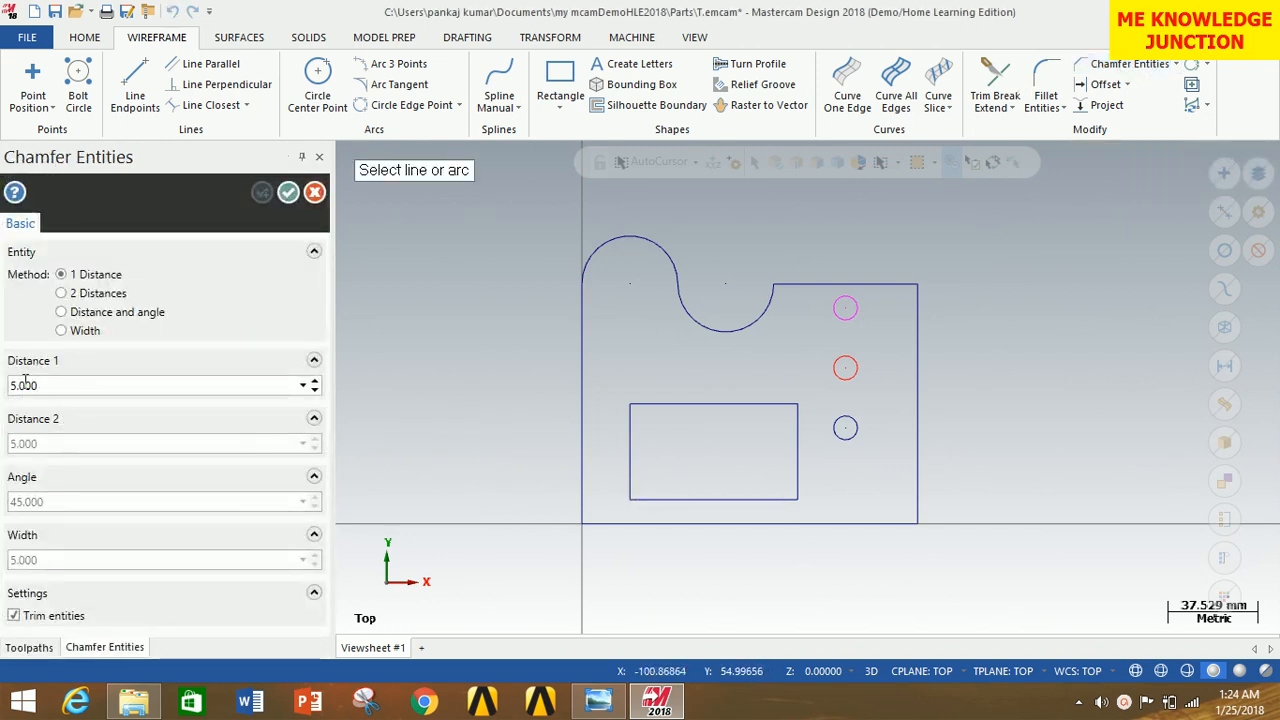
{"action": "left_click", "coordinate": [645, 500]}
{"action": "left_click", "coordinate": [632, 477]}
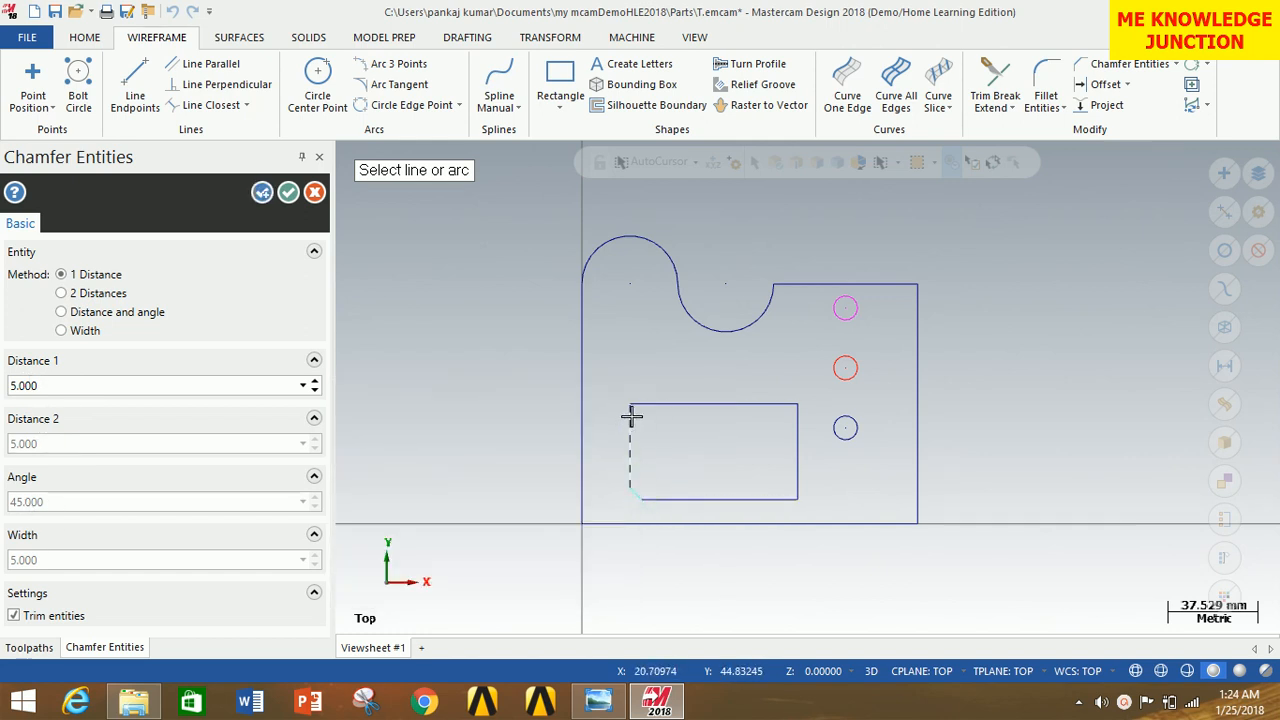
{"action": "left_click", "coordinate": [643, 402]}
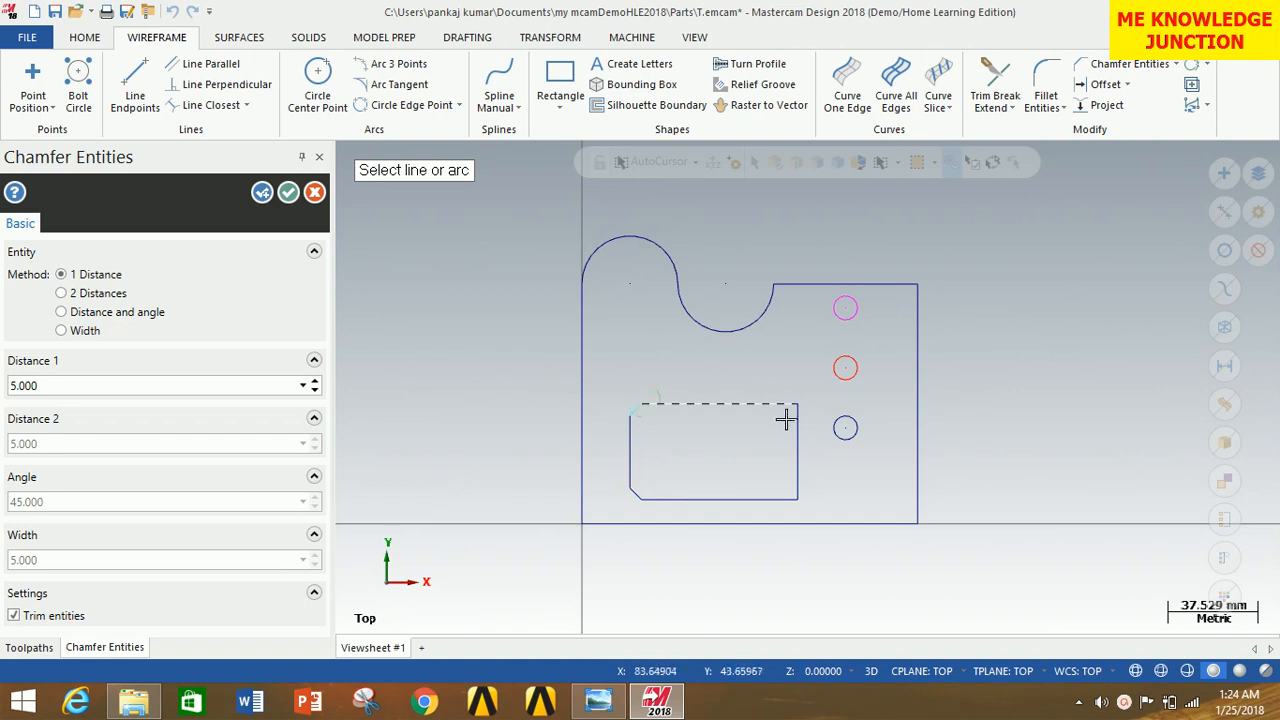
{"action": "left_click", "coordinate": [797, 418]}
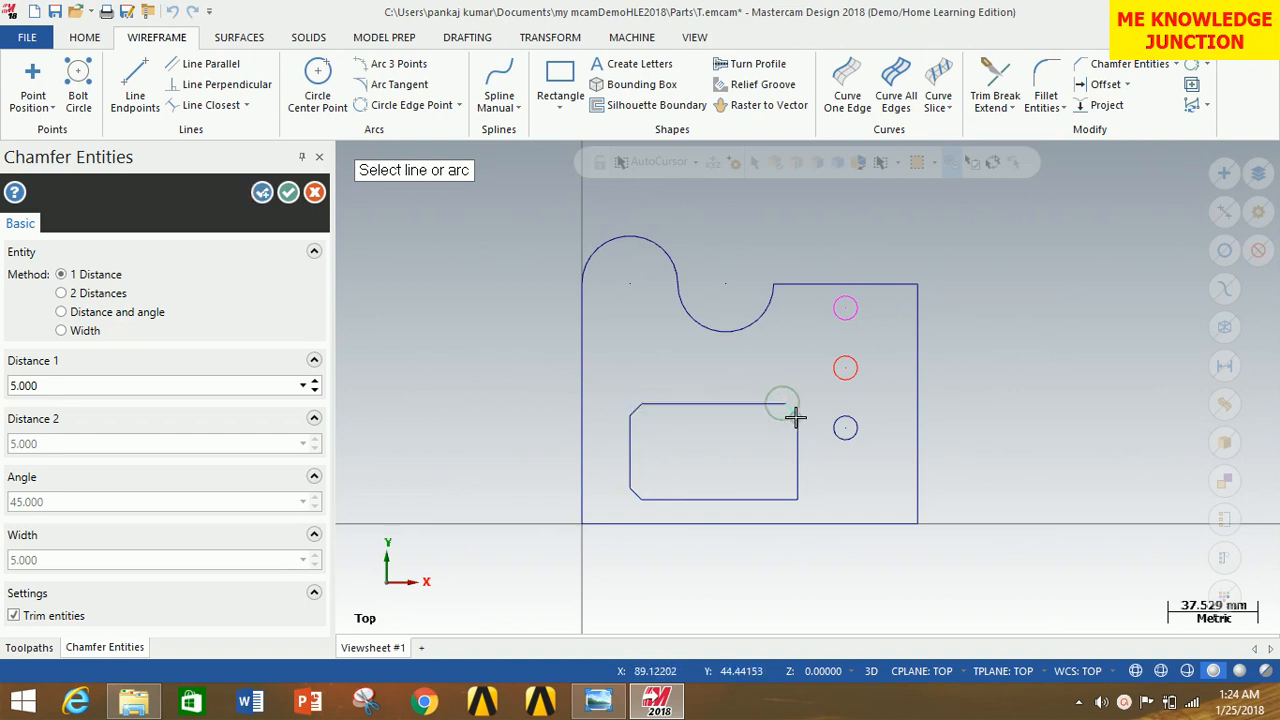
{"action": "left_click", "coordinate": [796, 483]}
{"action": "left_click", "coordinate": [787, 499]}
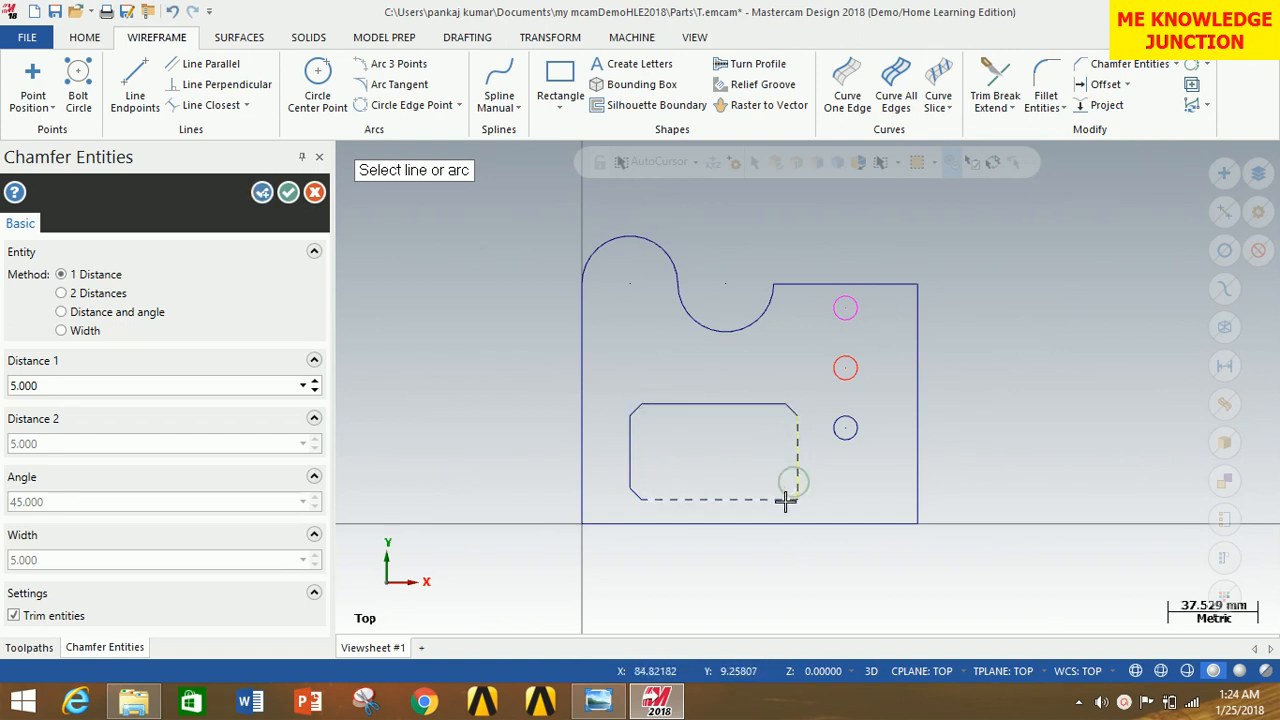
Chamfer the plate's lower-right corner with the 1 Distance method at 25 mm
{"action": "left_click", "coordinate": [918, 457]}
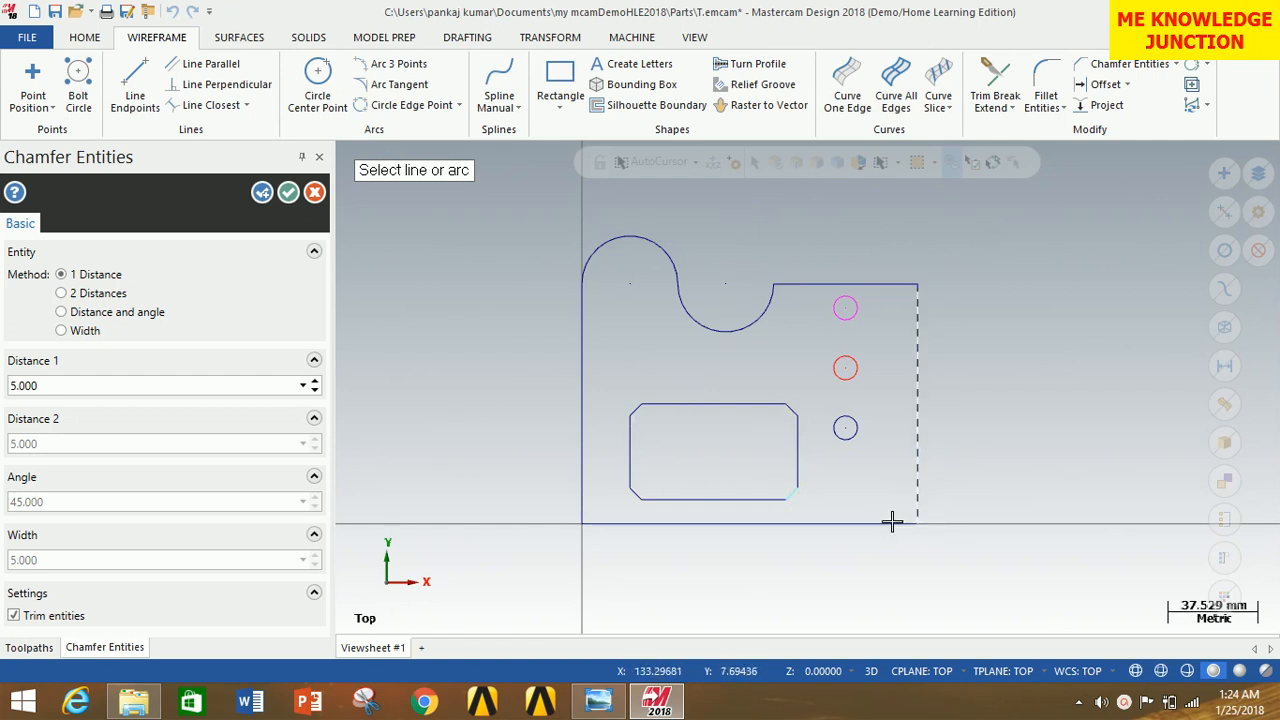
{"action": "left_click", "coordinate": [880, 523]}
{"action": "left_click", "coordinate": [920, 472]}
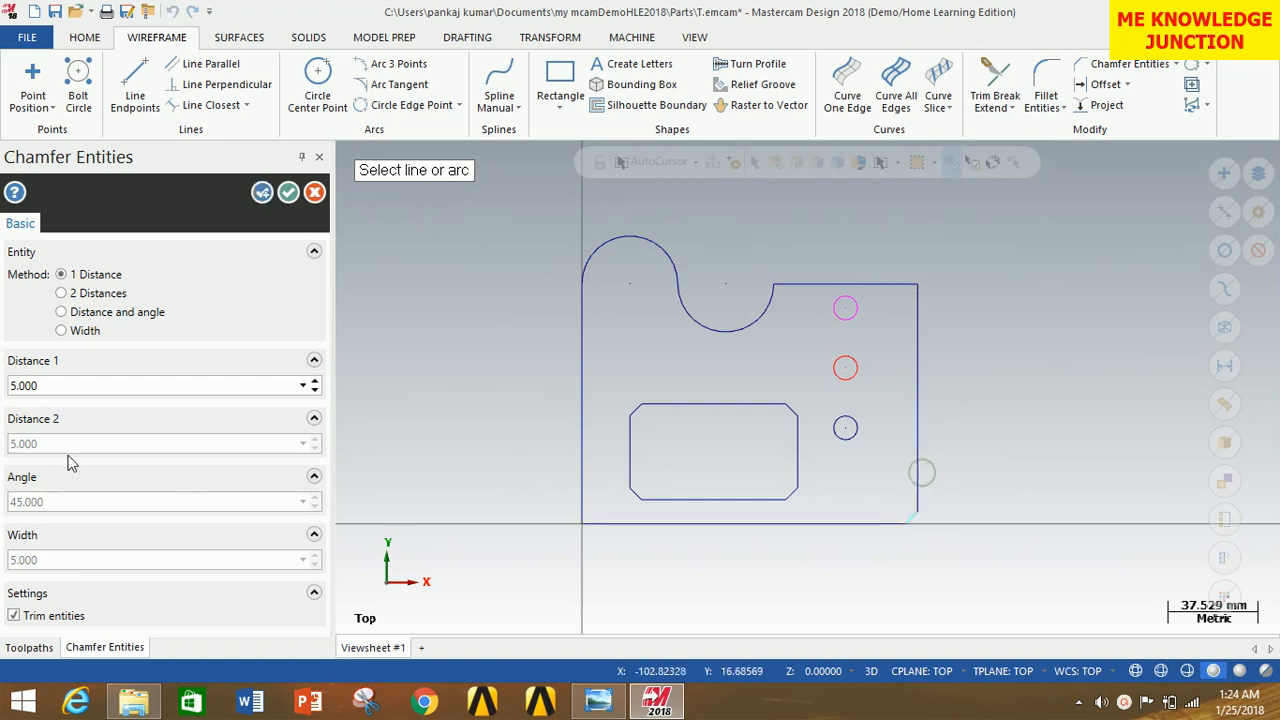
{"action": "double_click", "coordinate": [74, 386]}
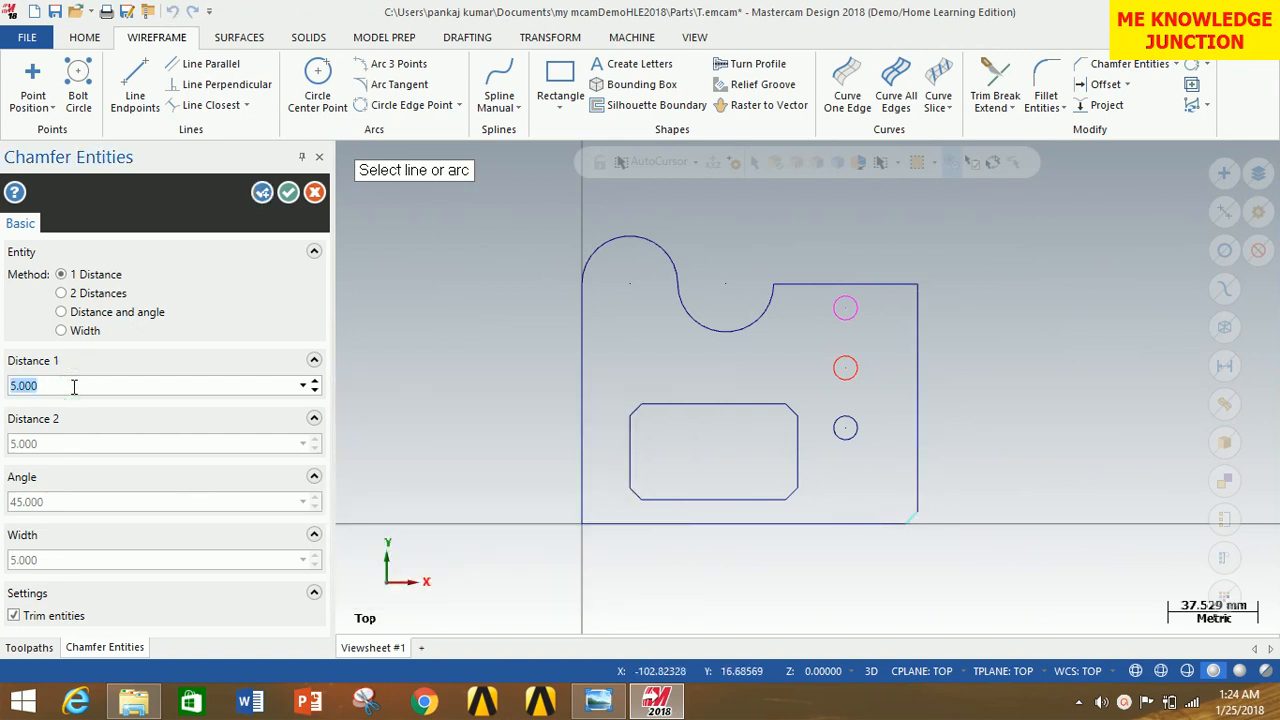
{"action": "type", "text": "25"}
{"action": "key", "text": "Return"}
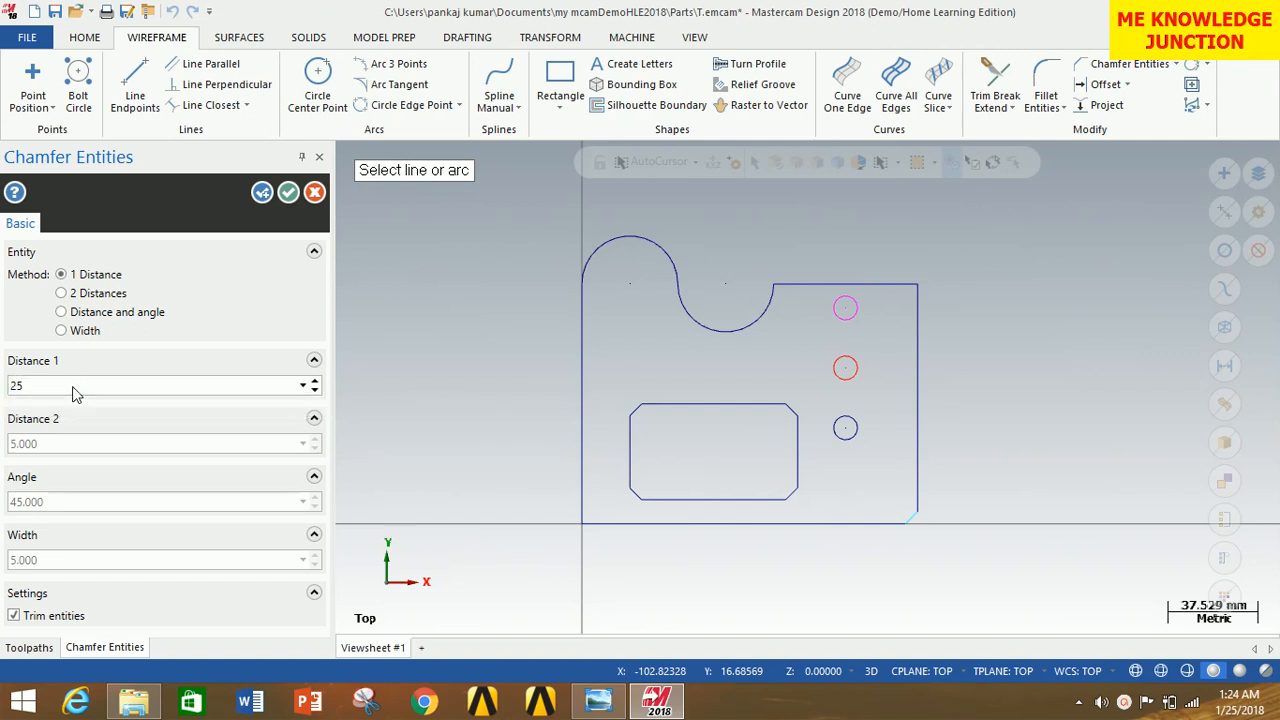
{"action": "left_click", "coordinate": [288, 194]}
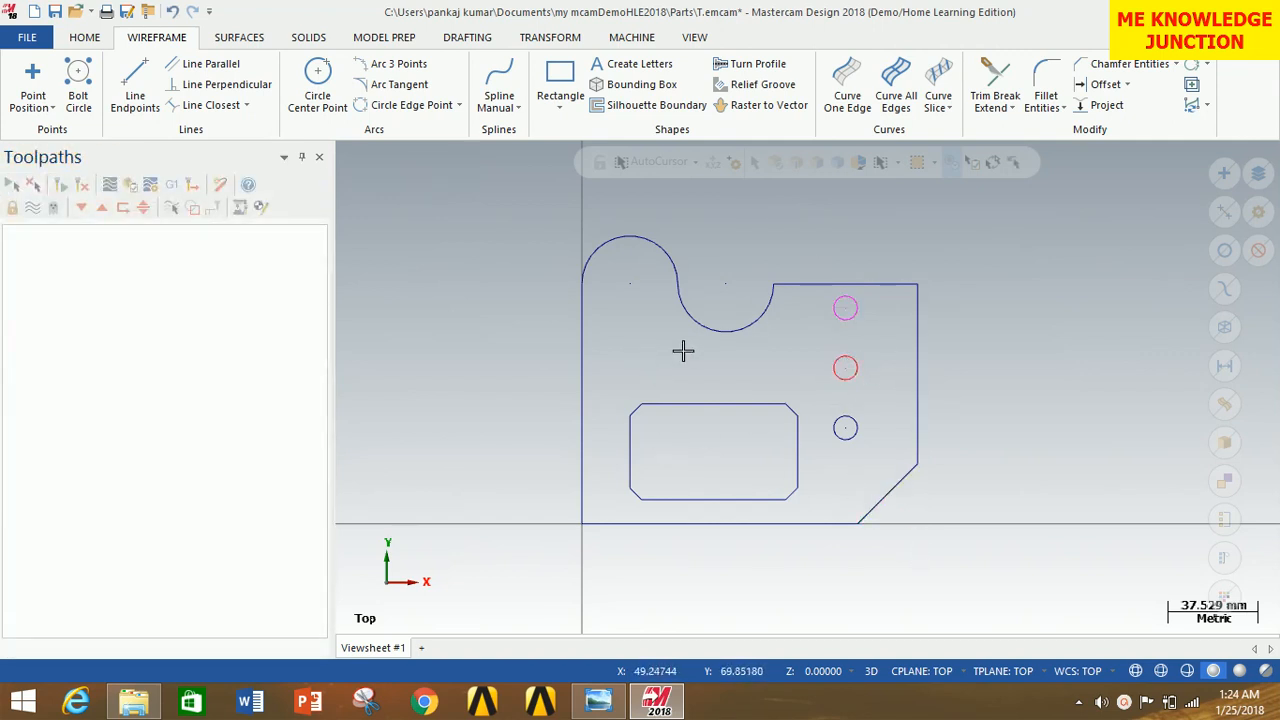
Clear the result colours from the two copied hole circles
{"action": "left_click", "coordinate": [827, 387]}
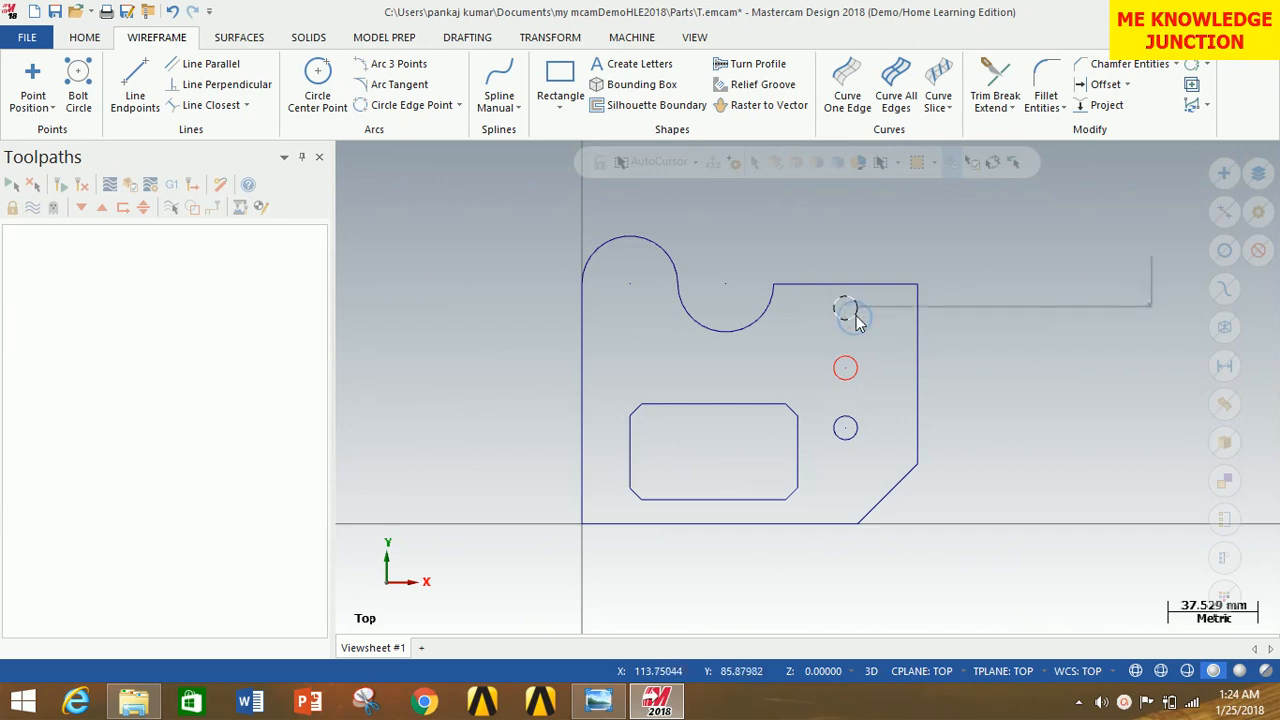
{"action": "right_click", "coordinate": [857, 321]}
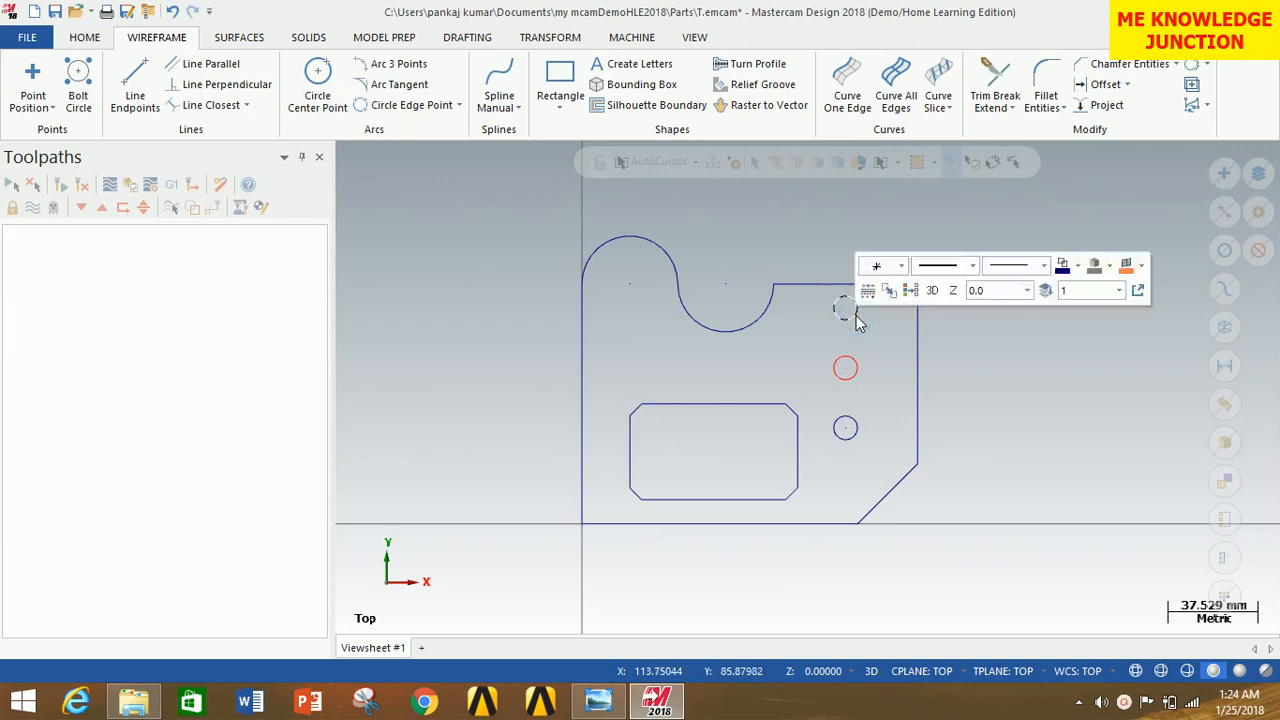
{"action": "left_click", "coordinate": [917, 299]}
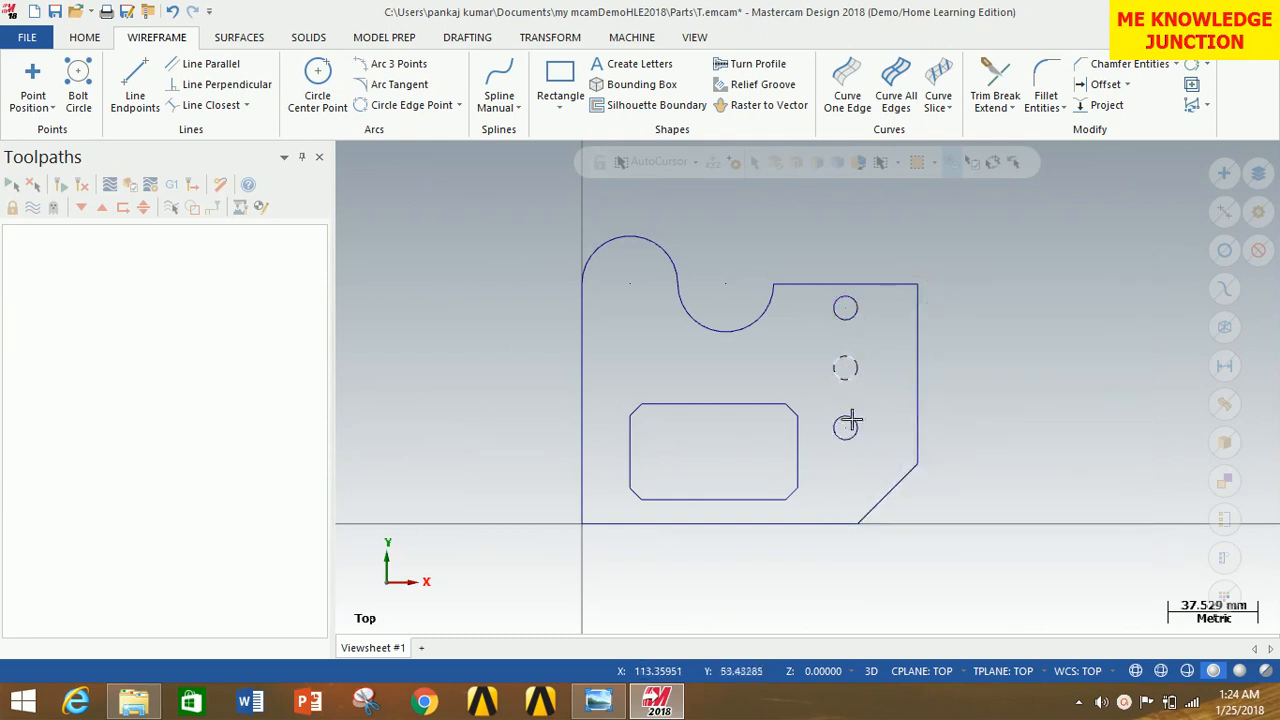
Start a solid extrusion from the plate's outer profile, the chamfered pocket and the three hole circles
{"action": "right_click", "coordinate": [985, 252]}
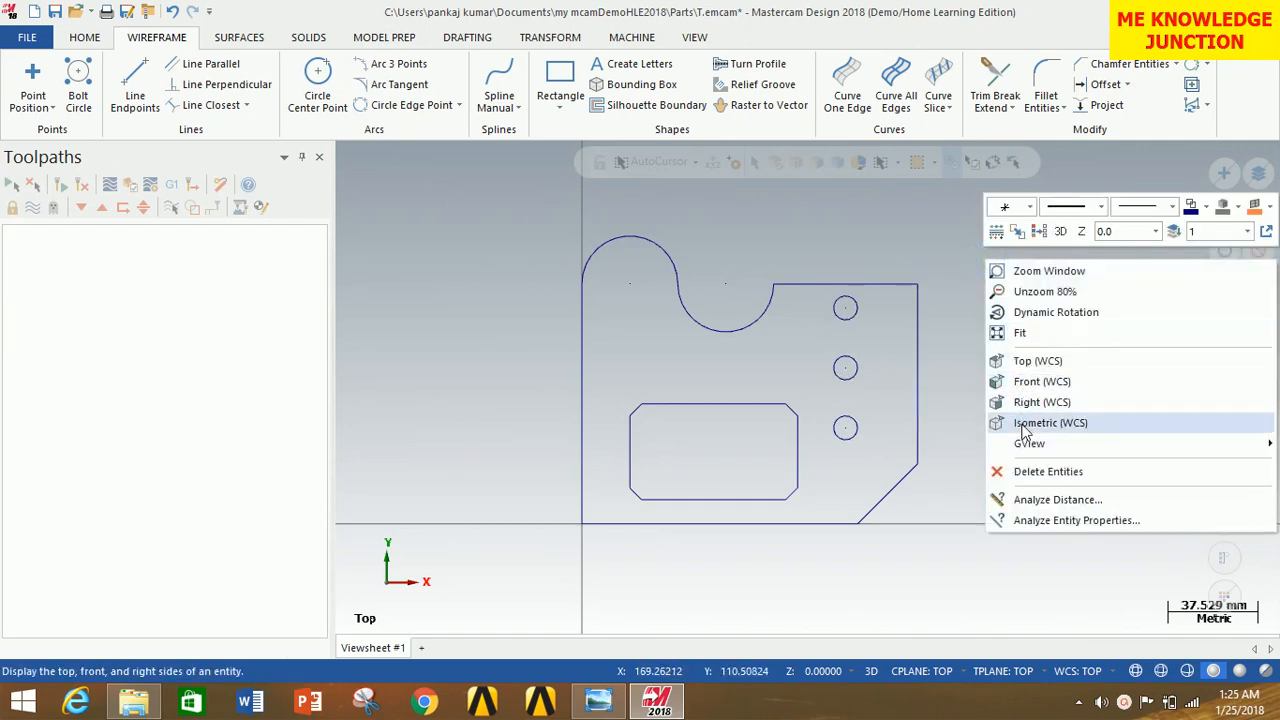
{"action": "left_click", "coordinate": [1040, 422]}
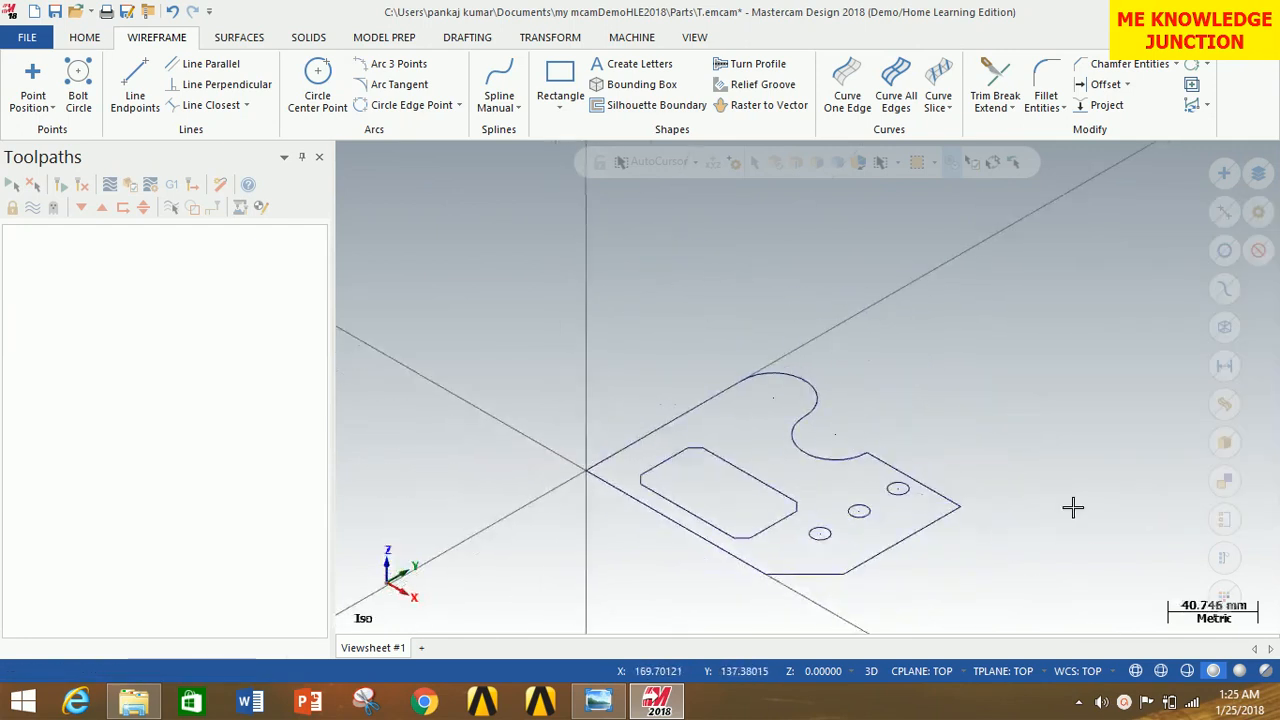
{"action": "scroll", "coordinate": [617, 349], "scroll_direction": "down", "scroll_amount": 2}
{"action": "scroll", "coordinate": [503, 297], "scroll_direction": "up", "scroll_amount": 3}
{"action": "scroll", "coordinate": [466, 289], "scroll_direction": "down", "scroll_amount": 4}
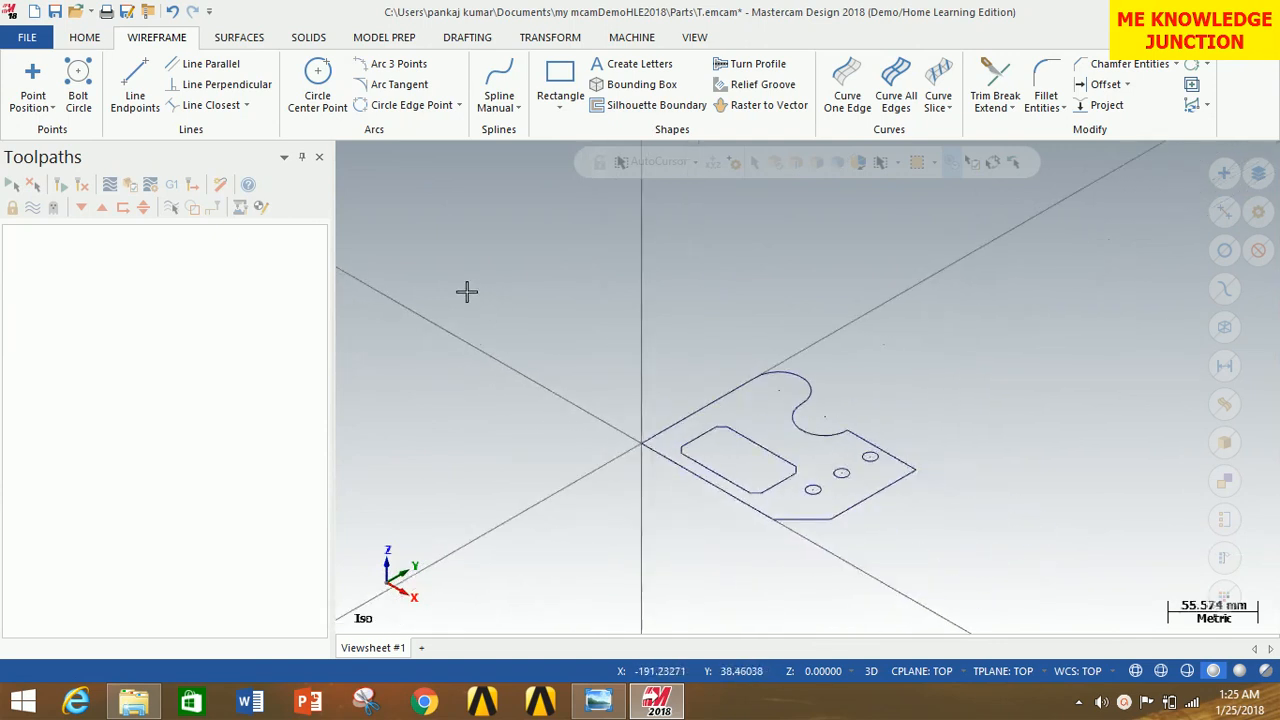
{"action": "scroll", "coordinate": [631, 391], "scroll_direction": "up", "scroll_amount": 5}
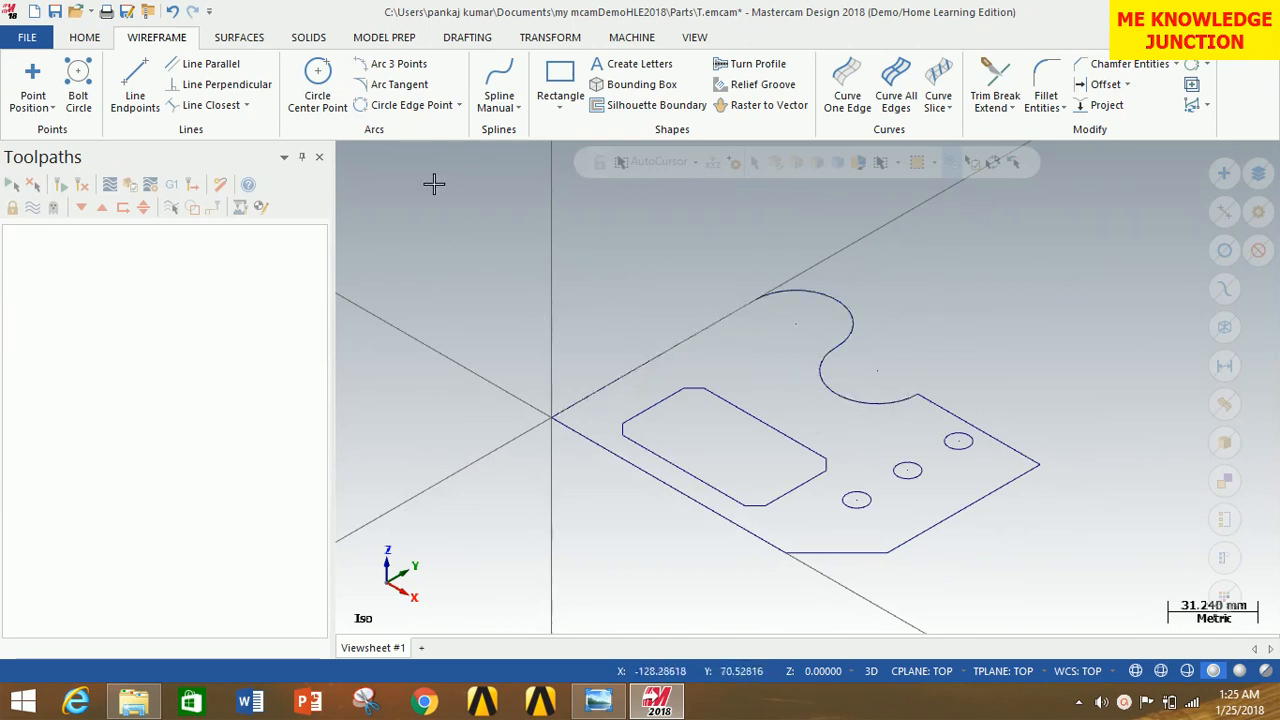
{"action": "left_click", "coordinate": [309, 38]}
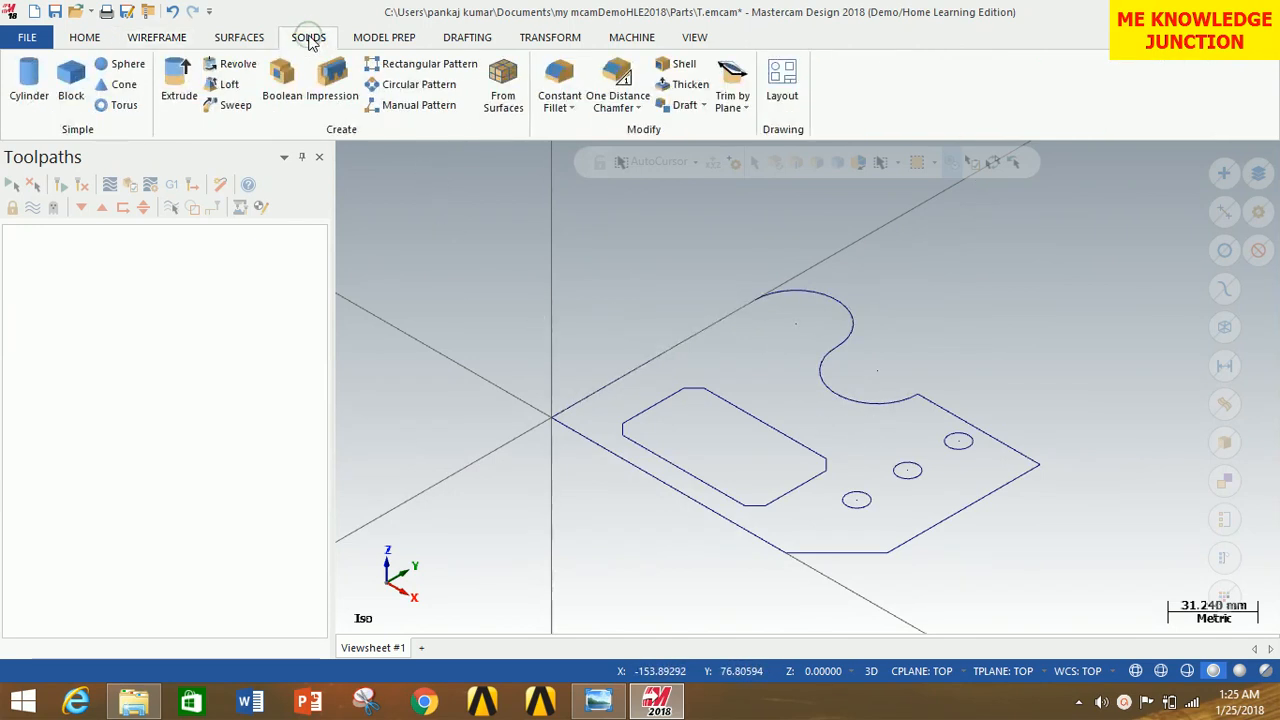
{"action": "left_click", "coordinate": [181, 70]}
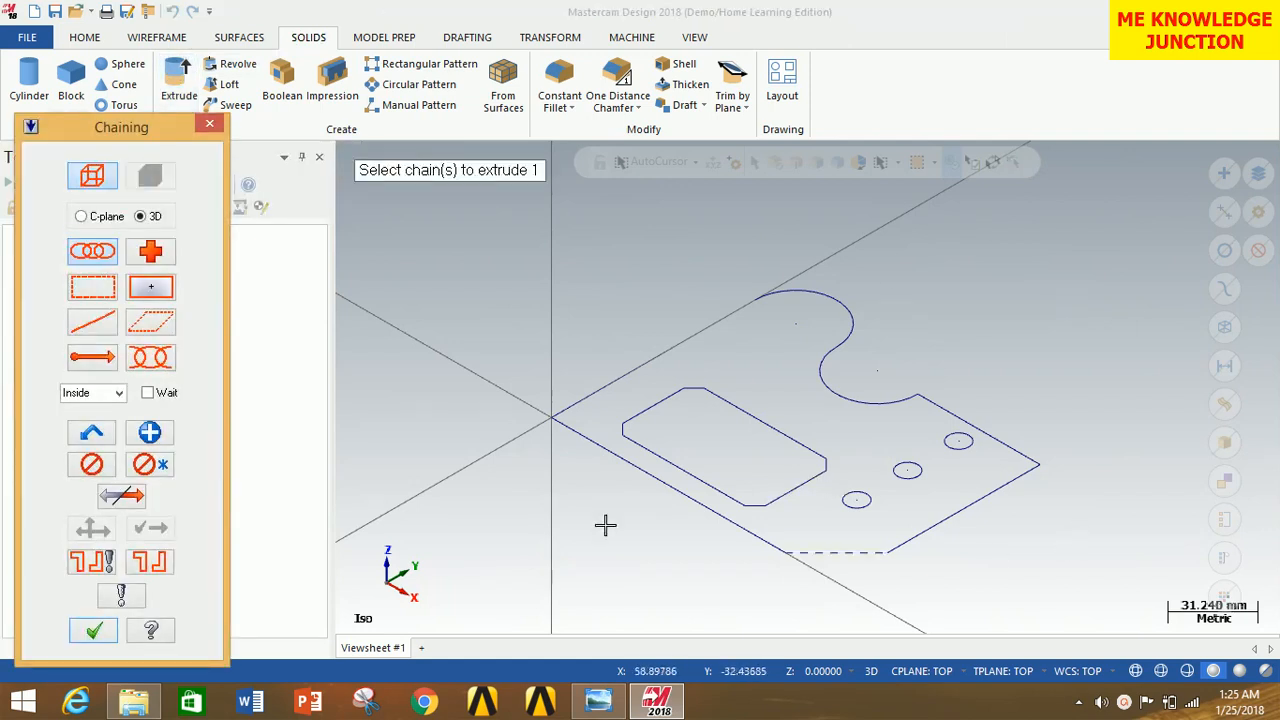
{"action": "left_click", "coordinate": [609, 379]}
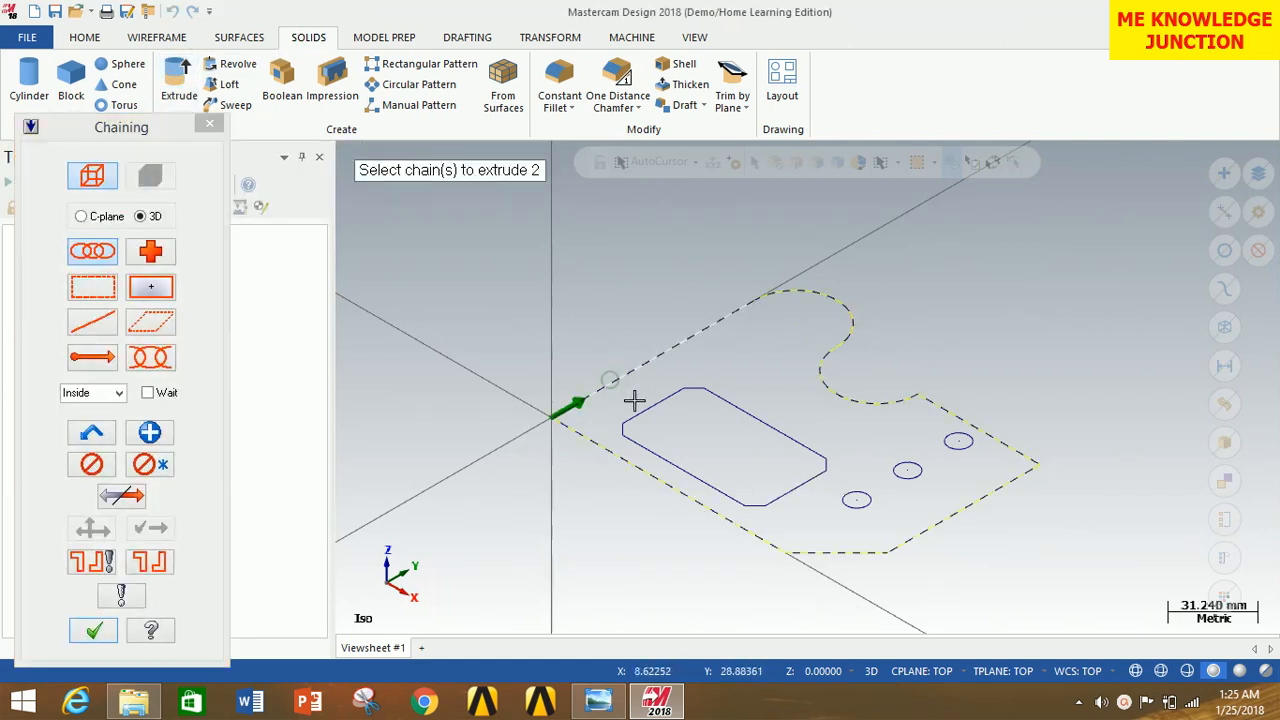
{"action": "left_click", "coordinate": [650, 404]}
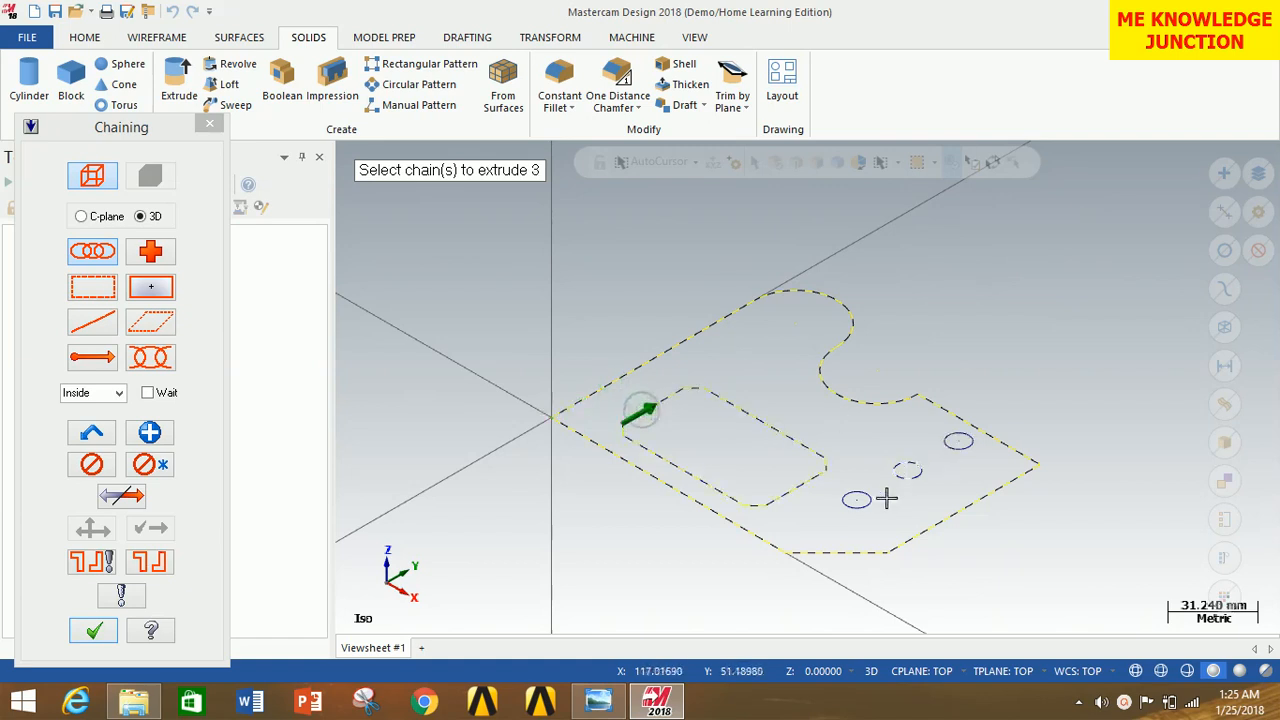
{"action": "left_click", "coordinate": [853, 502]}
{"action": "left_click", "coordinate": [910, 470]}
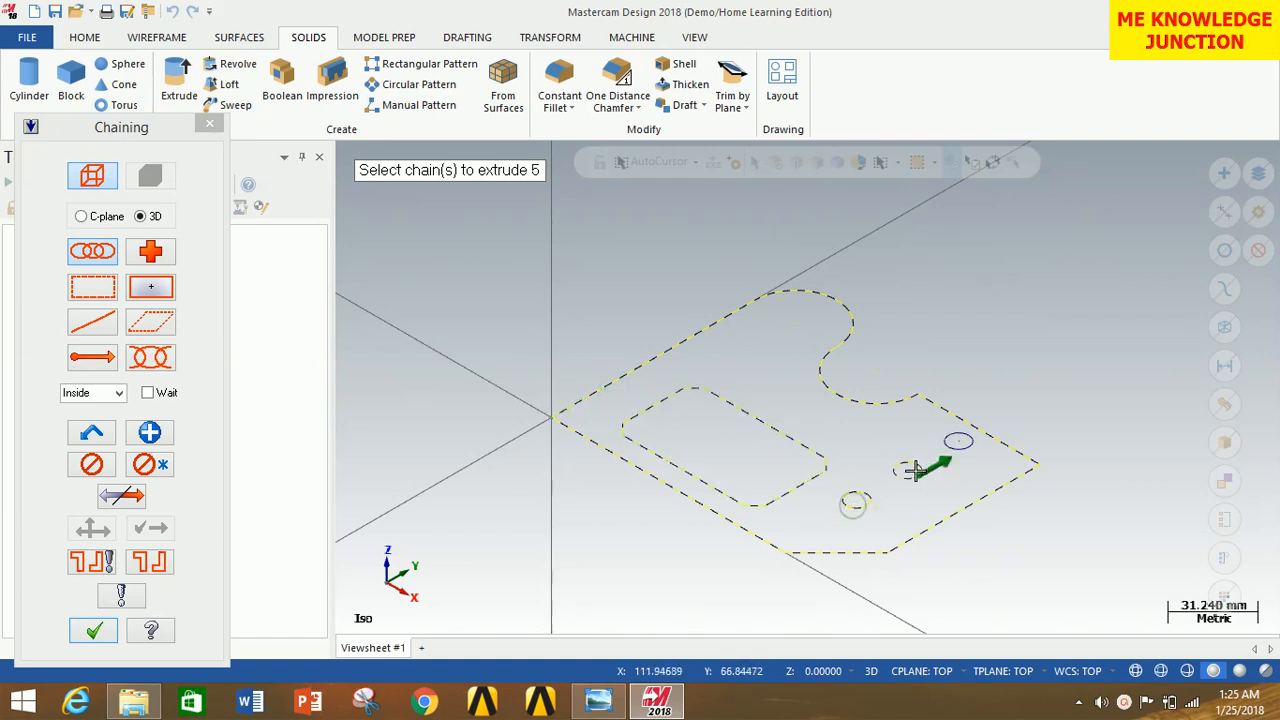
{"action": "left_click", "coordinate": [958, 441]}
{"action": "left_click", "coordinate": [91, 631]}
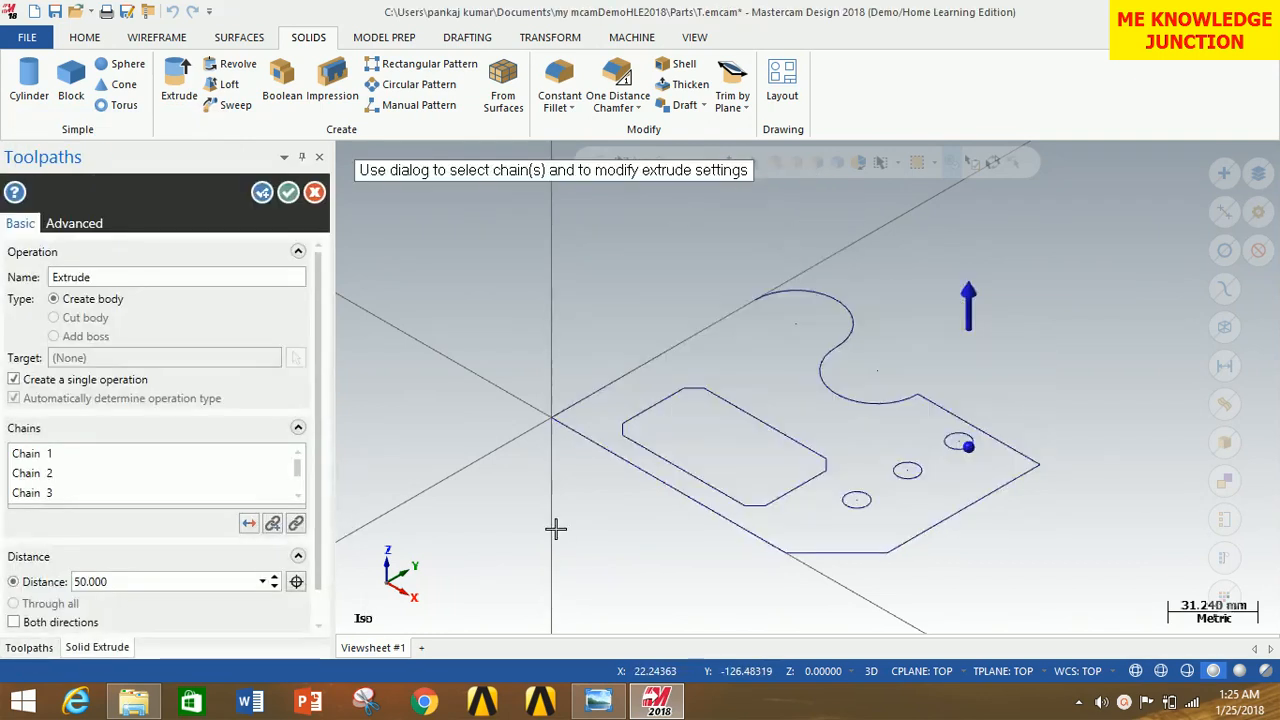
Reverse the extrusion direction to point downward and create the plate body with a distance of 15 mm
{"action": "left_click", "coordinate": [249, 526]}
{"action": "left_click", "coordinate": [147, 586]}
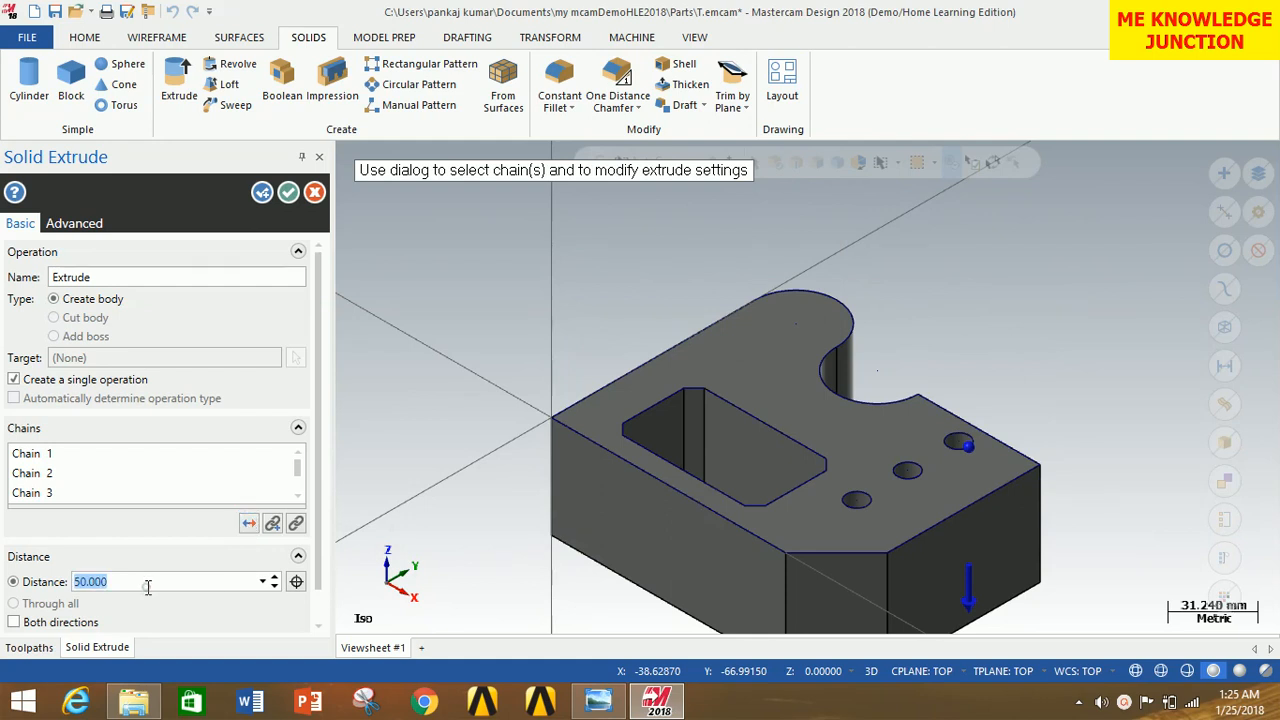
{"action": "type", "text": "25"}
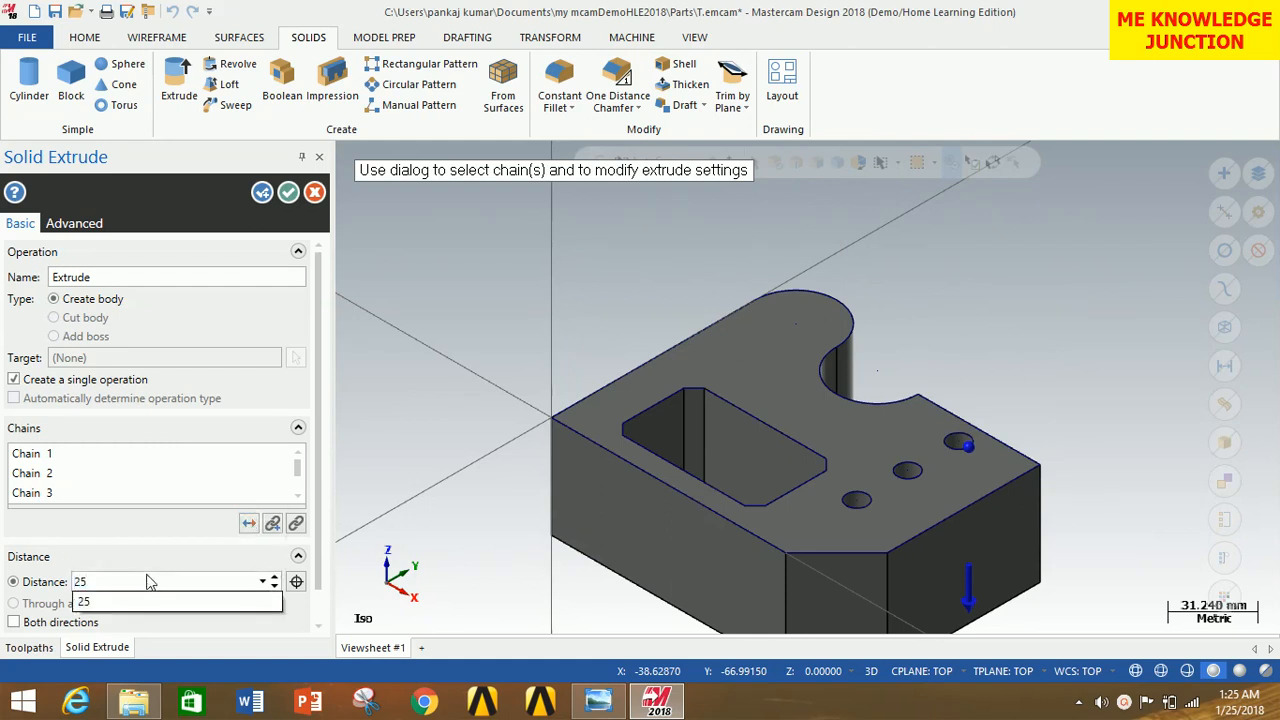
{"action": "key", "text": "BackSpace"}
{"action": "key", "text": "BackSpace"}
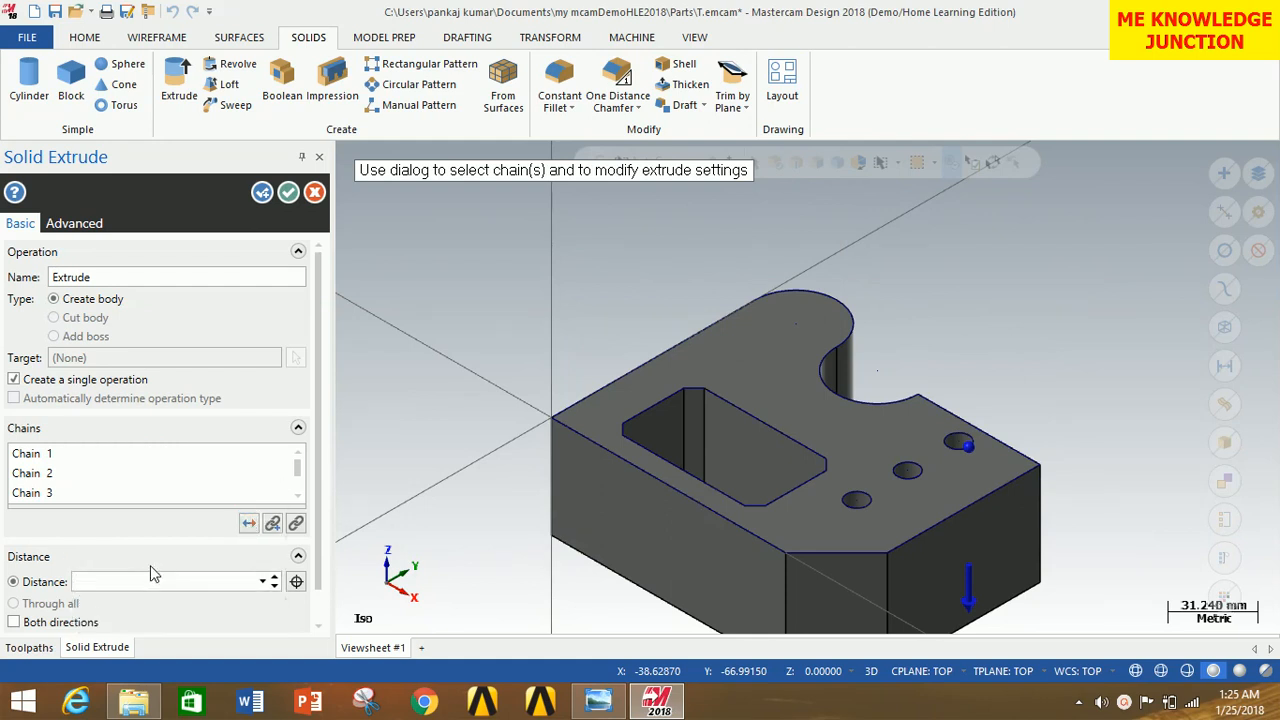
{"action": "type", "text": "15"}
{"action": "key", "text": "Return"}
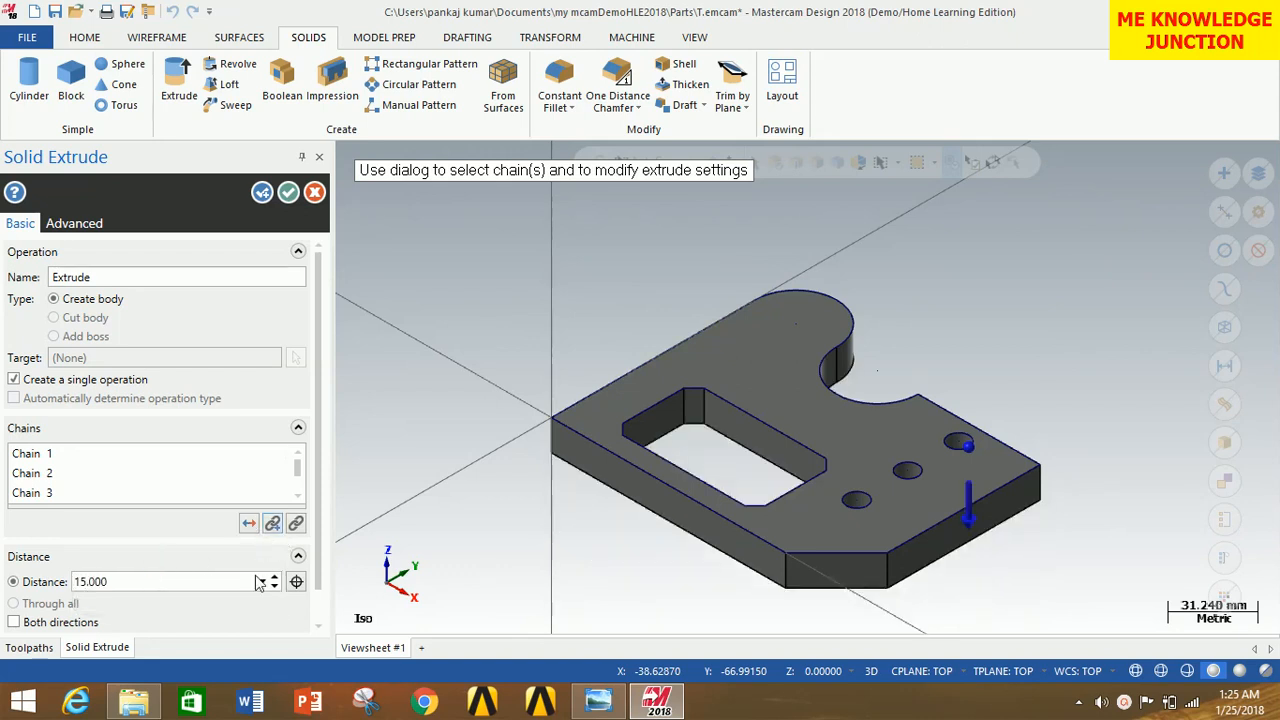
{"action": "left_click", "coordinate": [288, 193]}
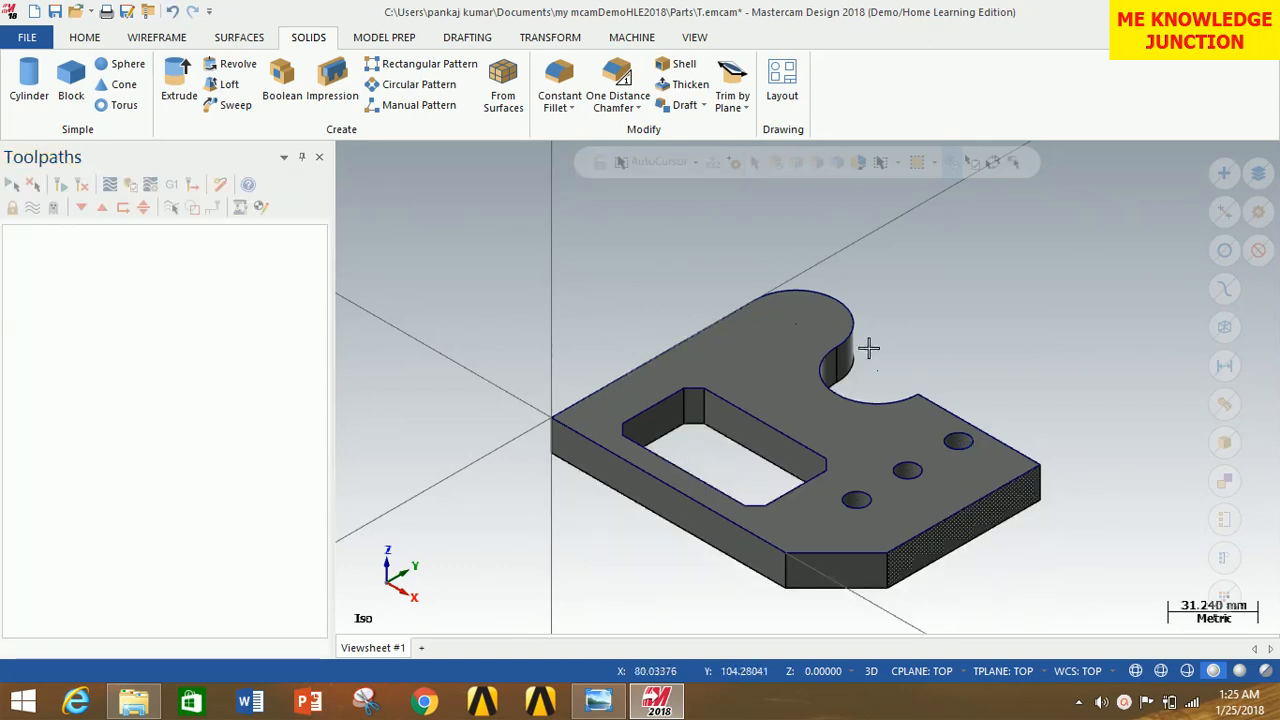
Assign the default mill machine to the plate part
{"action": "scroll", "coordinate": [733, 367], "scroll_direction": "down", "scroll_amount": 1}
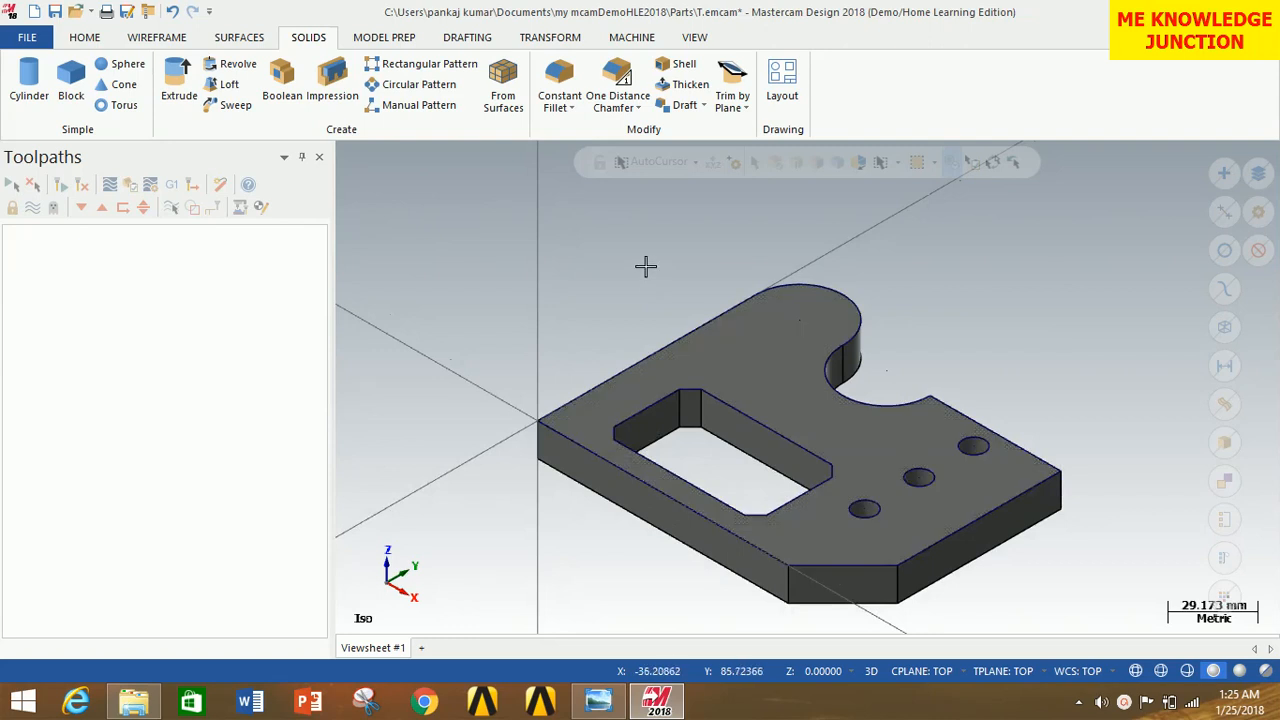
{"action": "scroll", "coordinate": [720, 431], "scroll_direction": "up", "scroll_amount": 2}
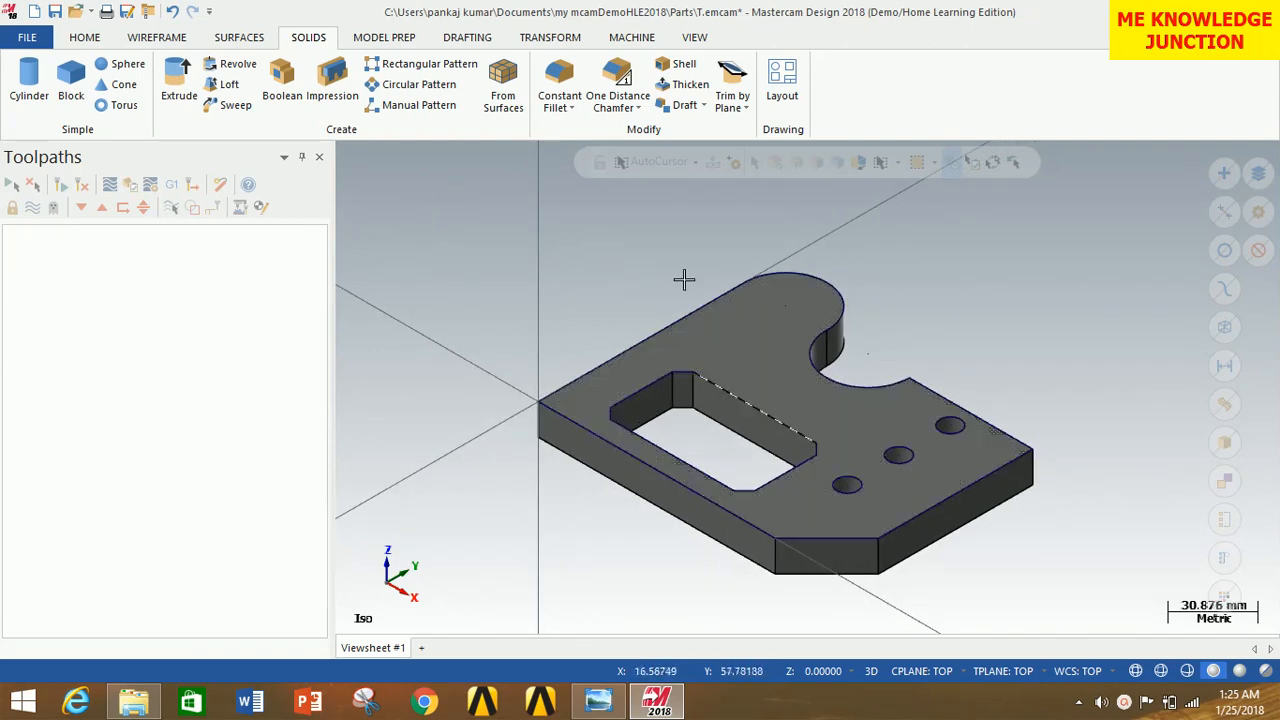
{"action": "left_click", "coordinate": [630, 38]}
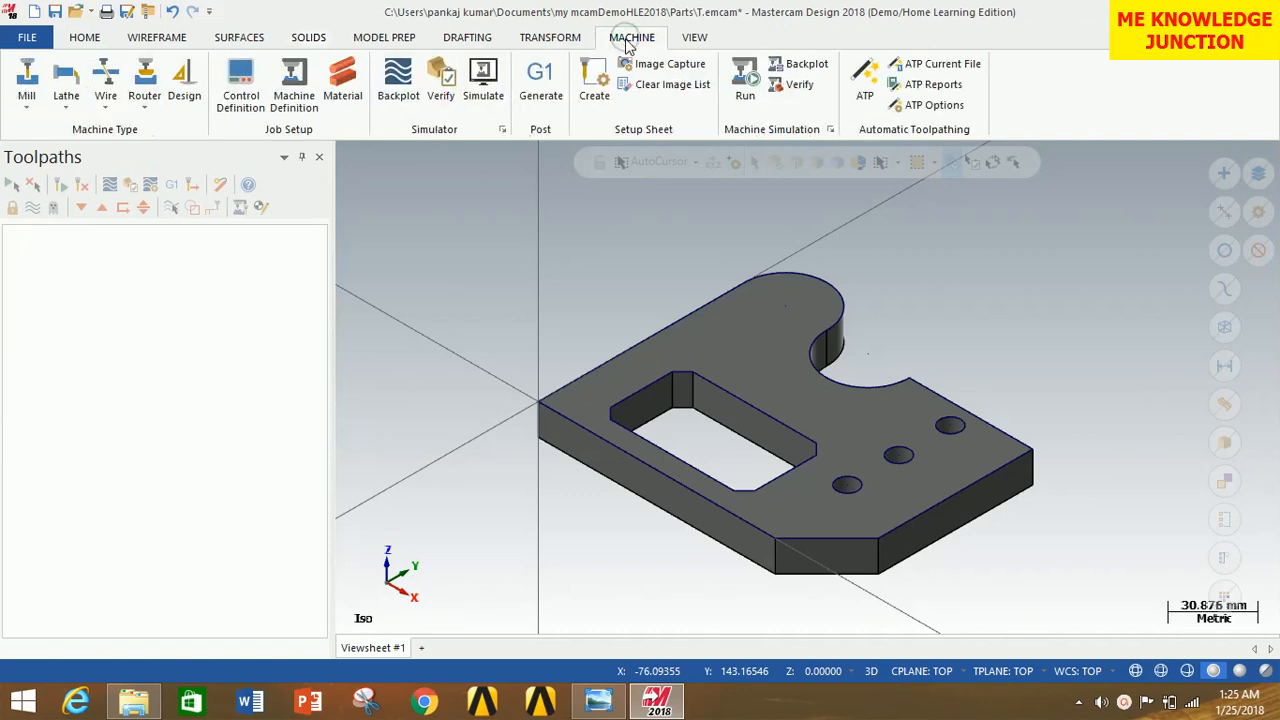
{"action": "left_click", "coordinate": [26, 100]}
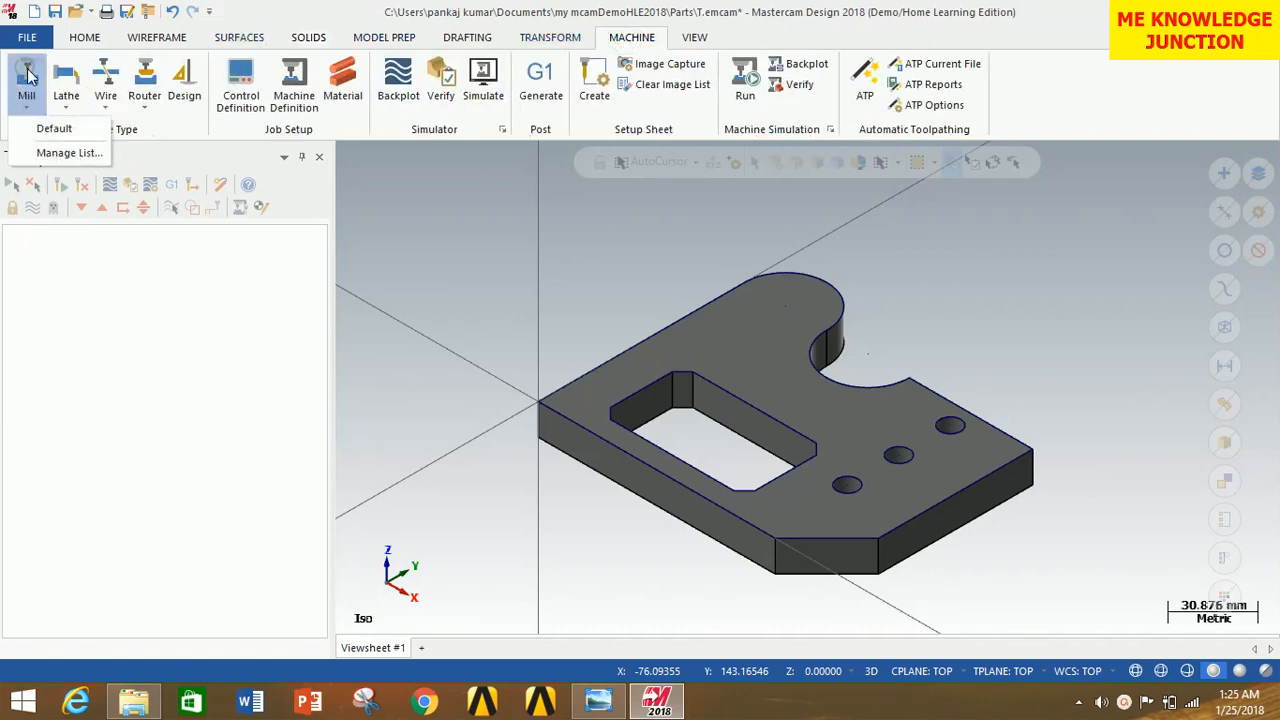
{"action": "left_click", "coordinate": [55, 130]}
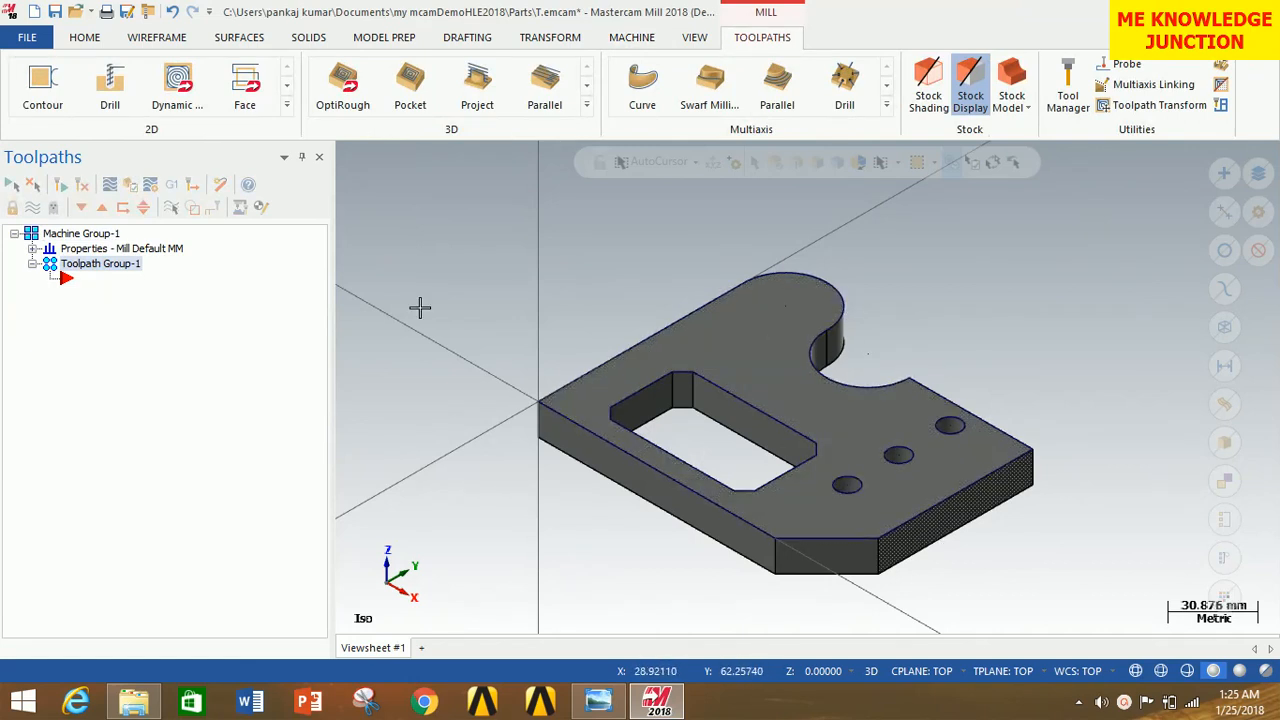
Define rectangular stock from all solids and enlarge it to X 142, Y 122 and Z 16 mm
{"action": "left_click", "coordinate": [32, 249]}
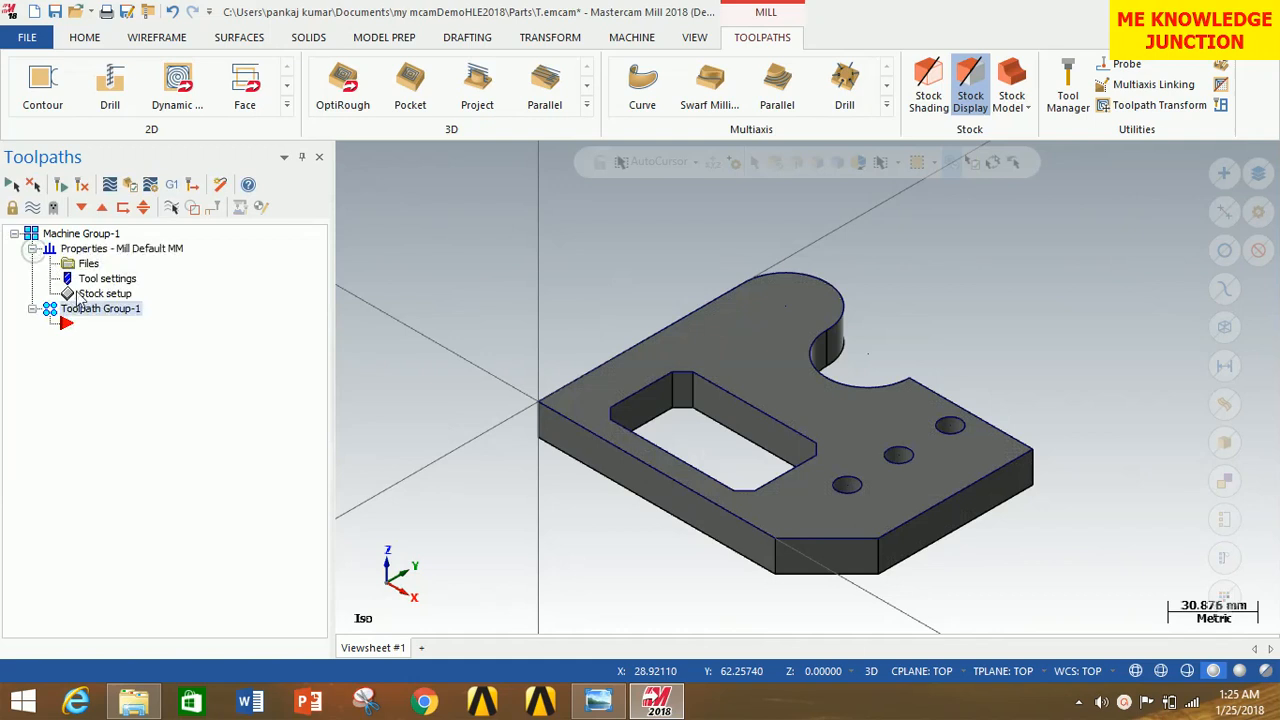
{"action": "left_click", "coordinate": [97, 294]}
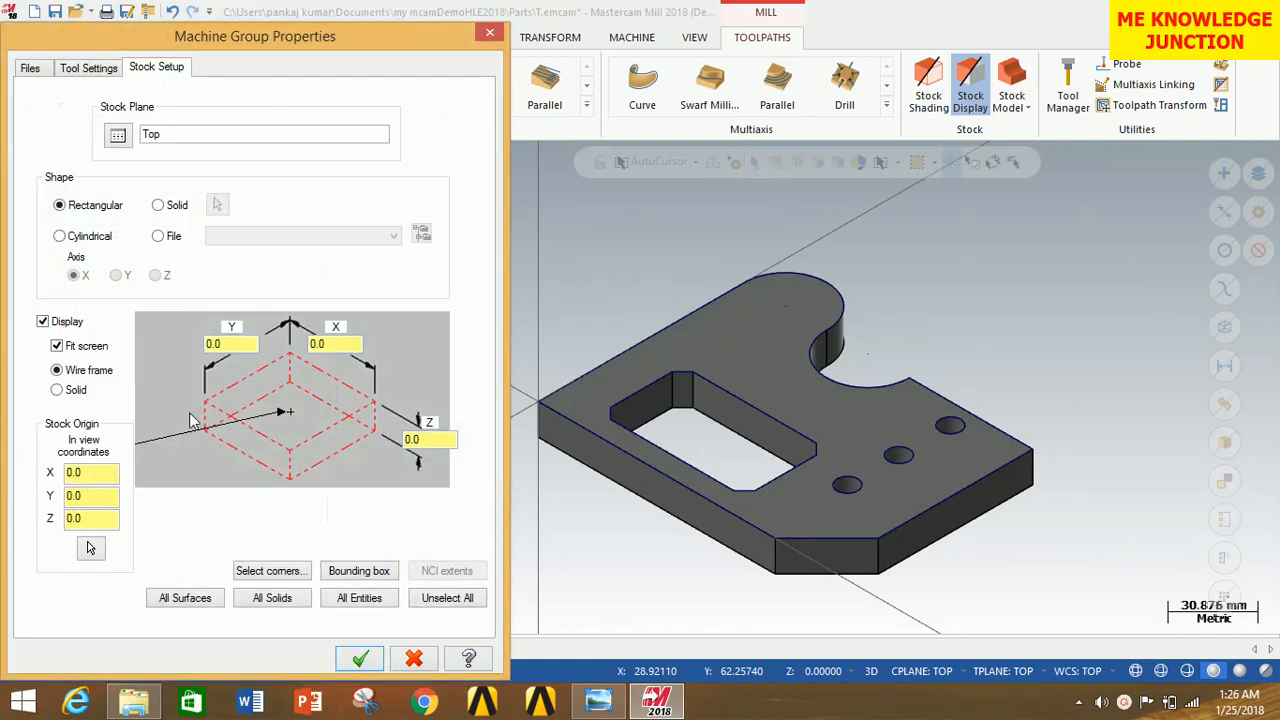
{"action": "left_click", "coordinate": [283, 601]}
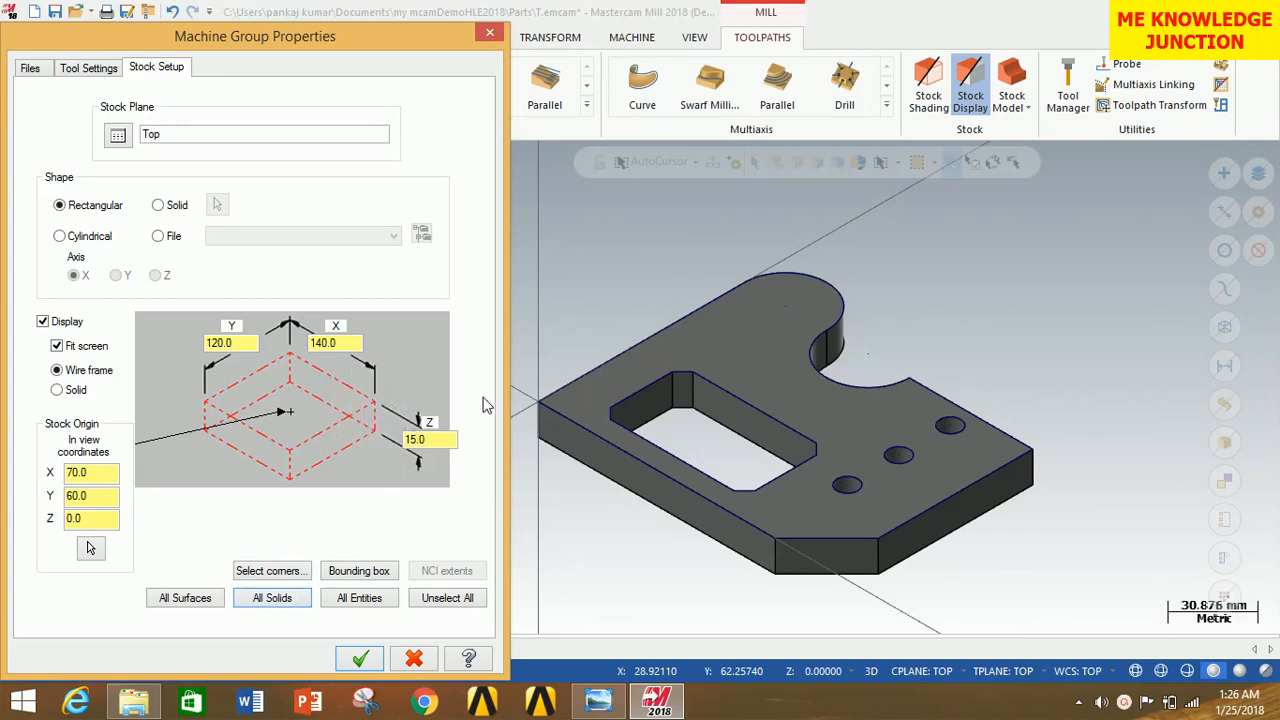
{"action": "double_click", "coordinate": [436, 438]}
{"action": "key", "text": "Tab"}
{"action": "type", "text": "142"}
{"action": "double_click", "coordinate": [251, 342]}
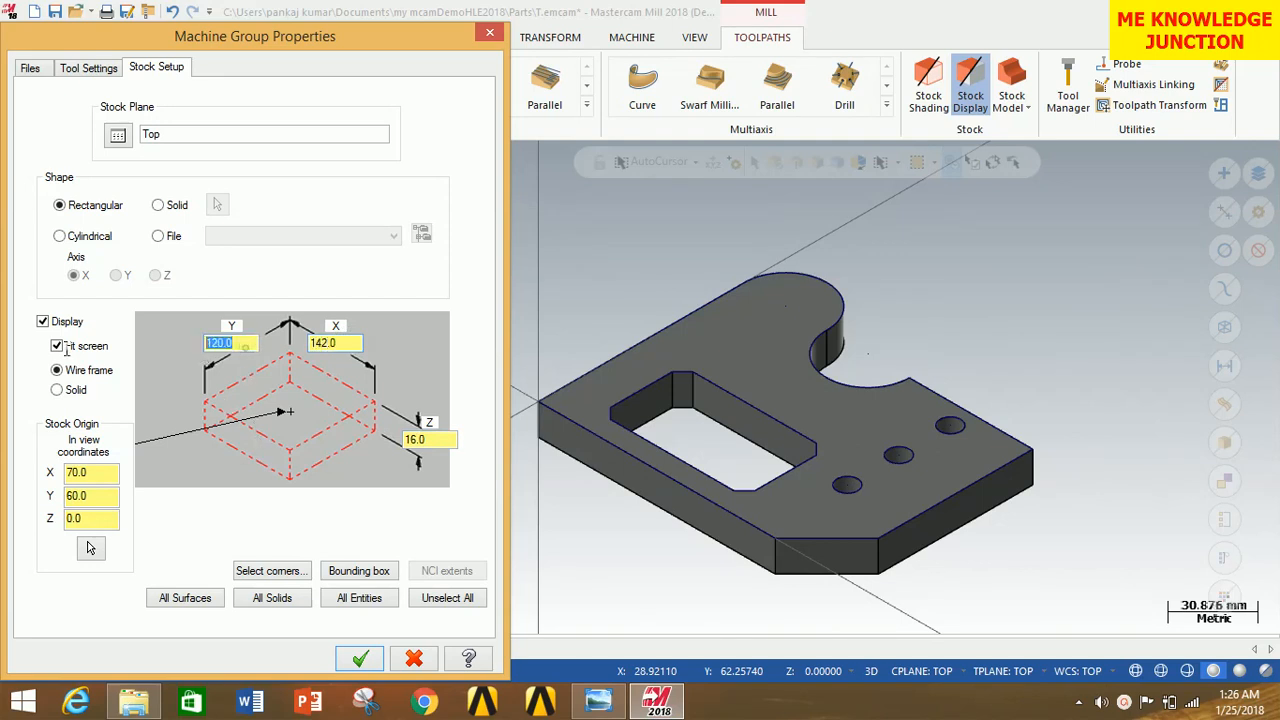
{"action": "type", "text": "122"}
{"action": "left_click", "coordinate": [360, 658]}
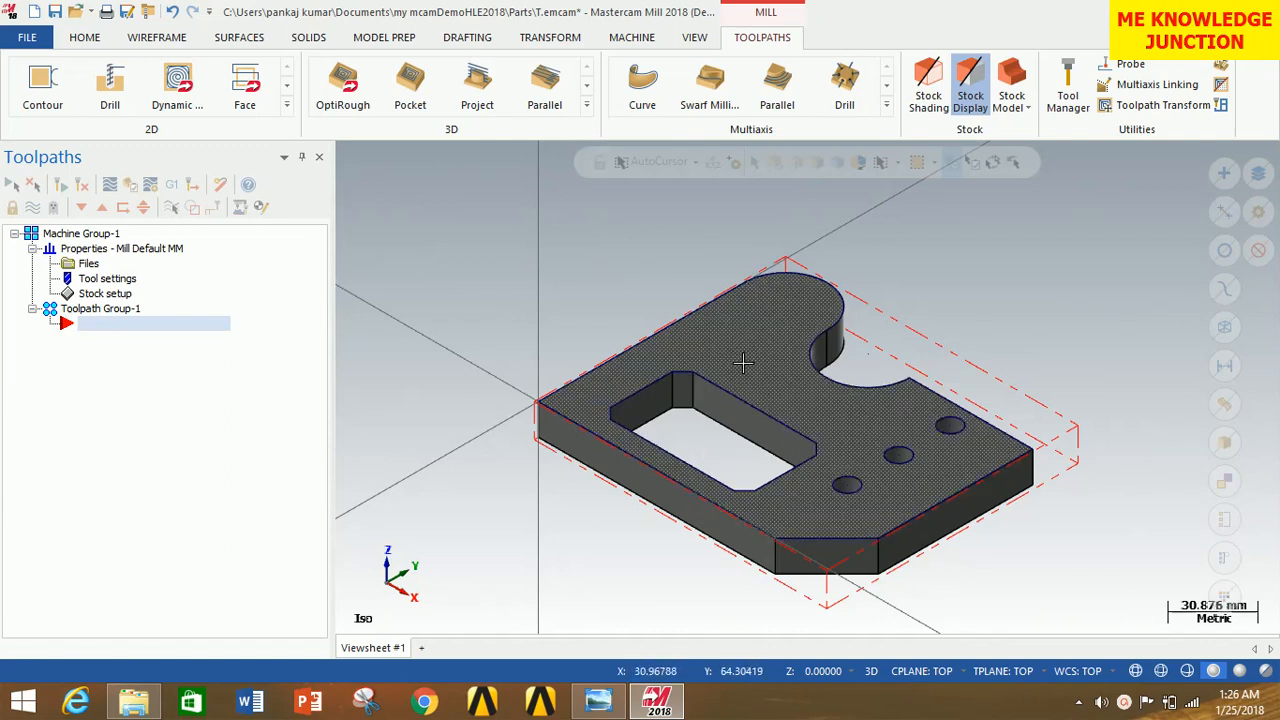
Start a Face toolpath with the Wait option enabled and chain the plate's outer top profile as its geometry
{"action": "left_click", "coordinate": [245, 88]}
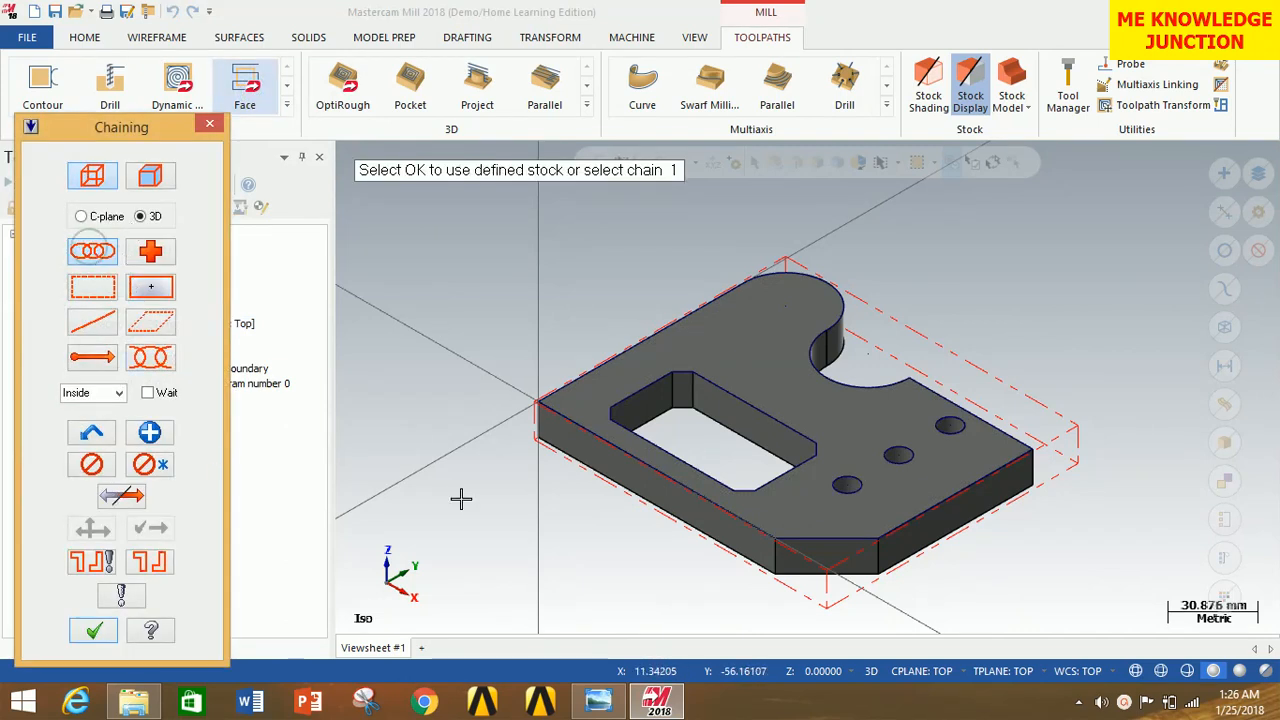
{"action": "left_click", "coordinate": [147, 396]}
{"action": "left_click", "coordinate": [548, 390]}
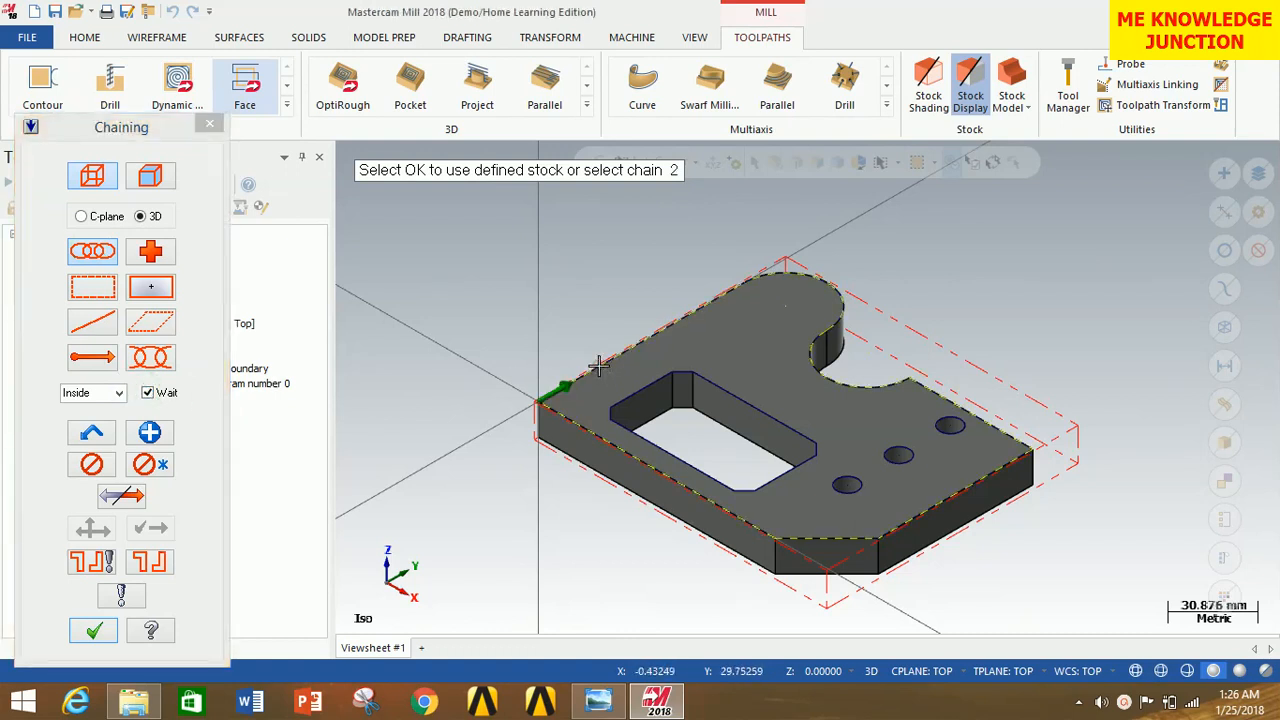
{"action": "left_click", "coordinate": [93, 630]}
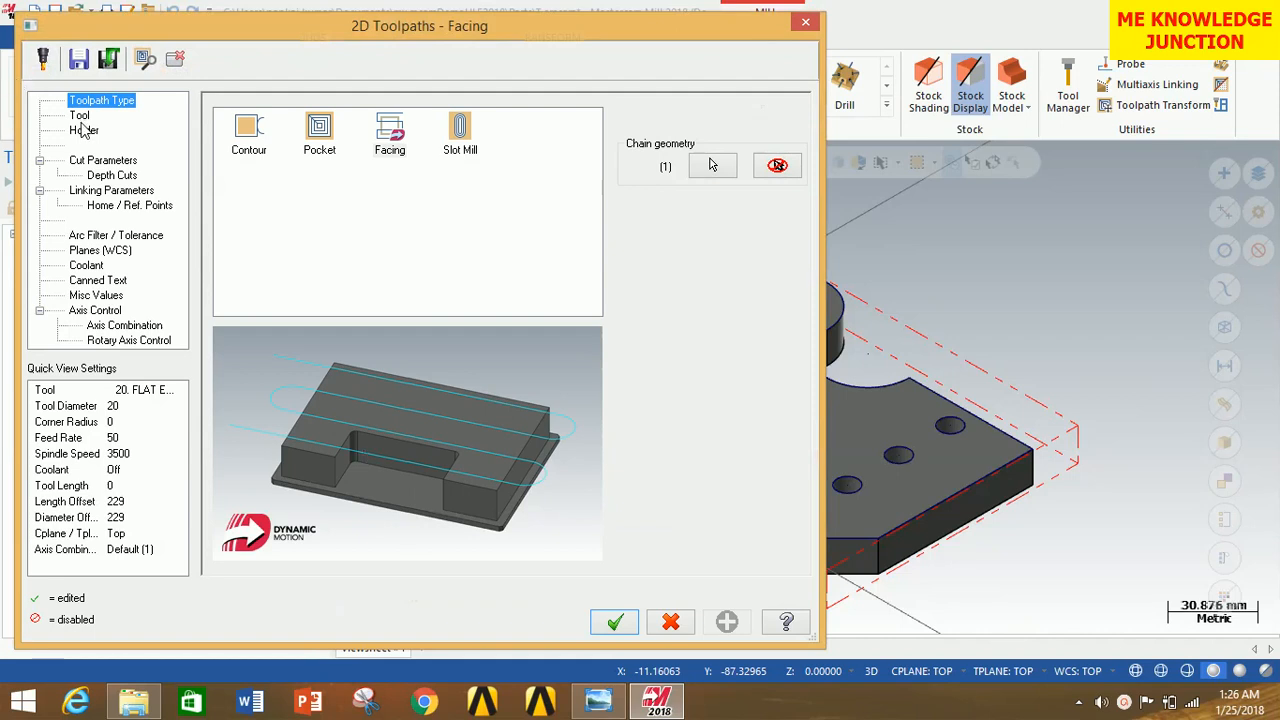
Choose the 42 mm face mill (FACE MILL - 42/50) from the tool library for the facing toolpath
{"action": "left_click", "coordinate": [80, 116]}
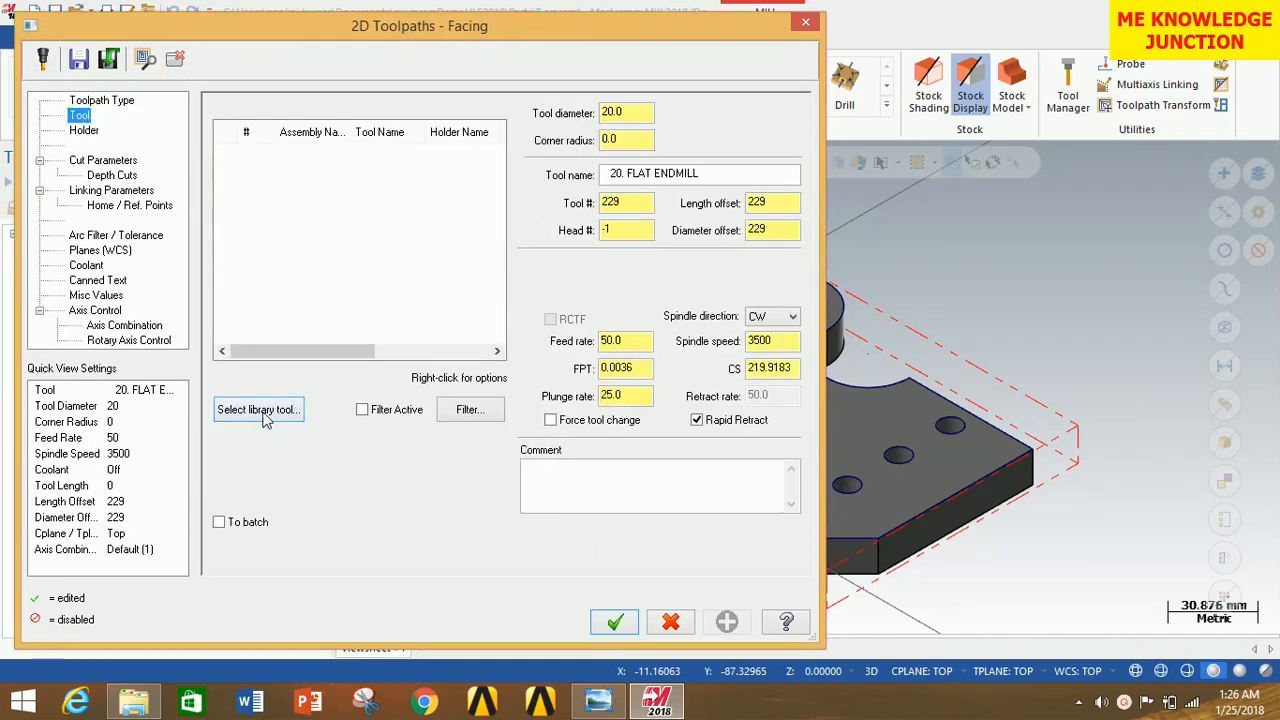
{"action": "left_click", "coordinate": [262, 410]}
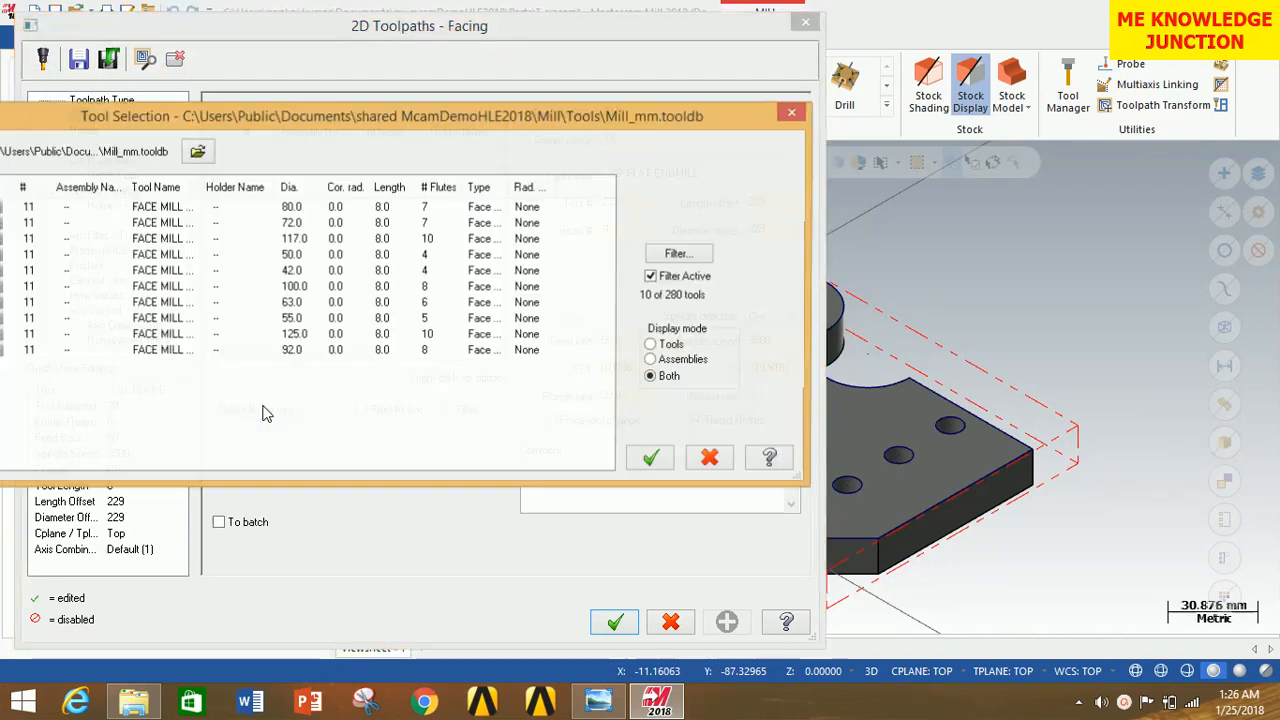
{"action": "left_click", "coordinate": [680, 254]}
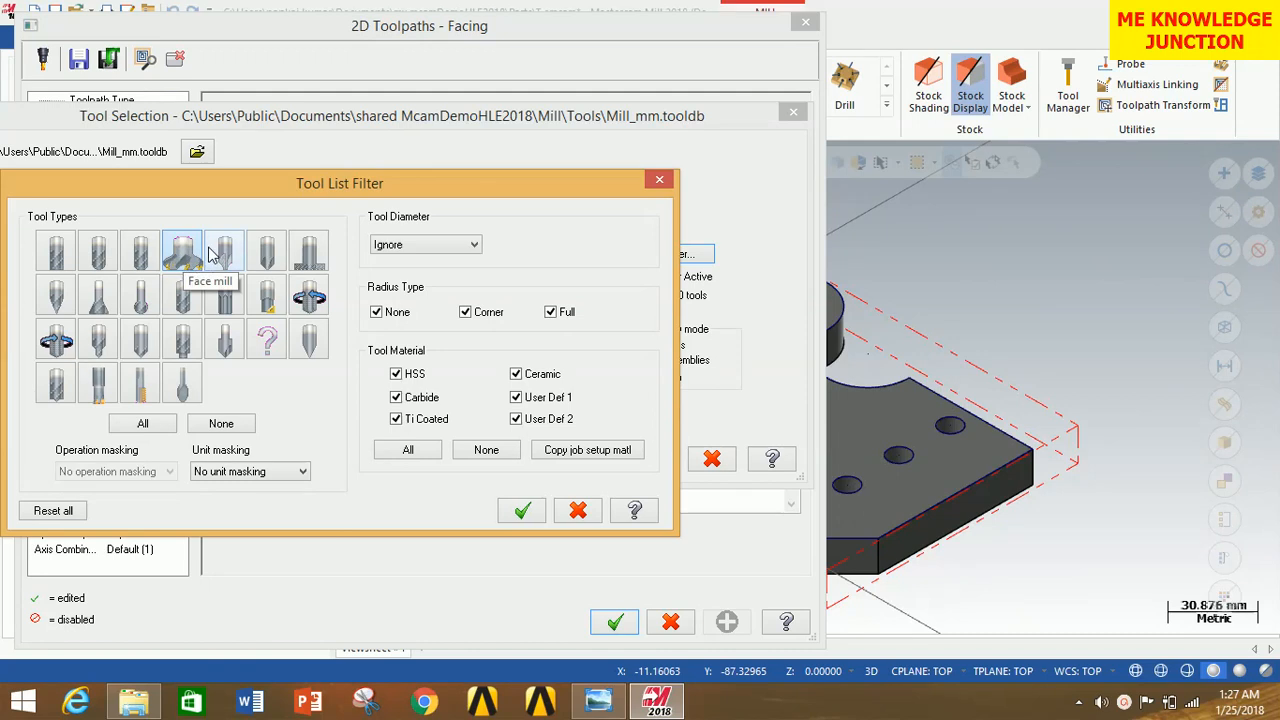
{"action": "left_click", "coordinate": [521, 510]}
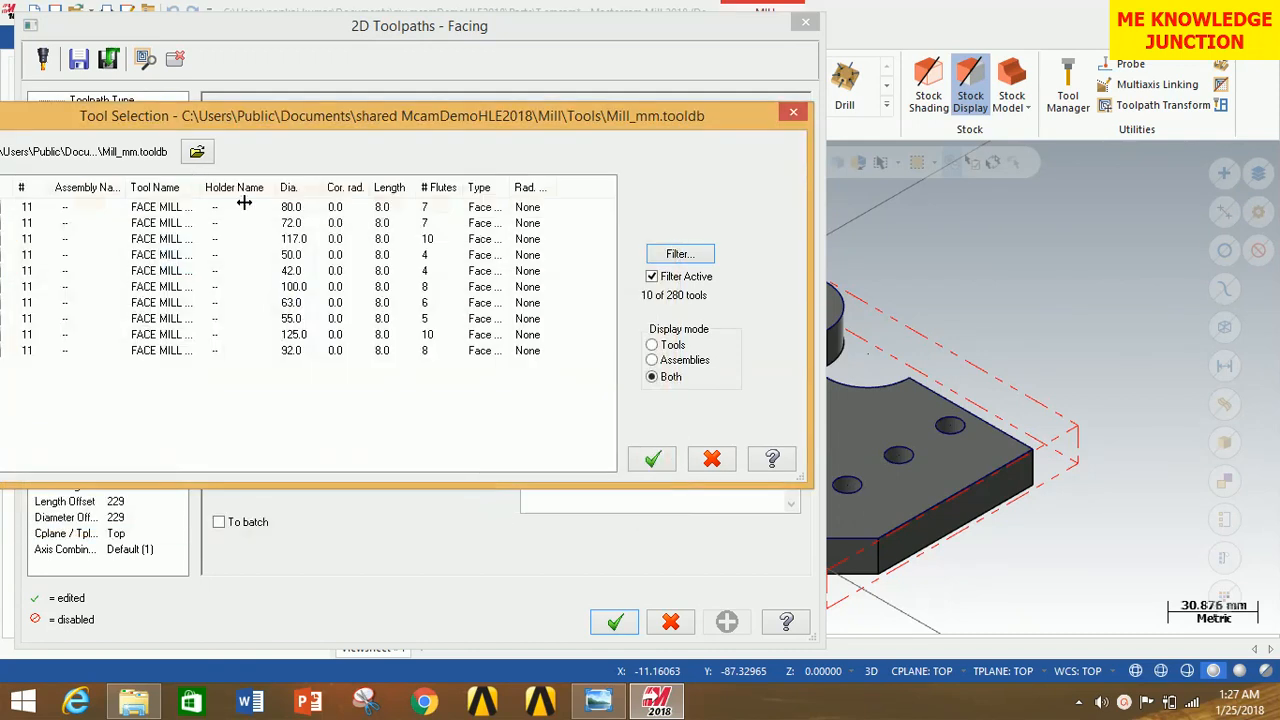
{"action": "left_click", "coordinate": [292, 272]}
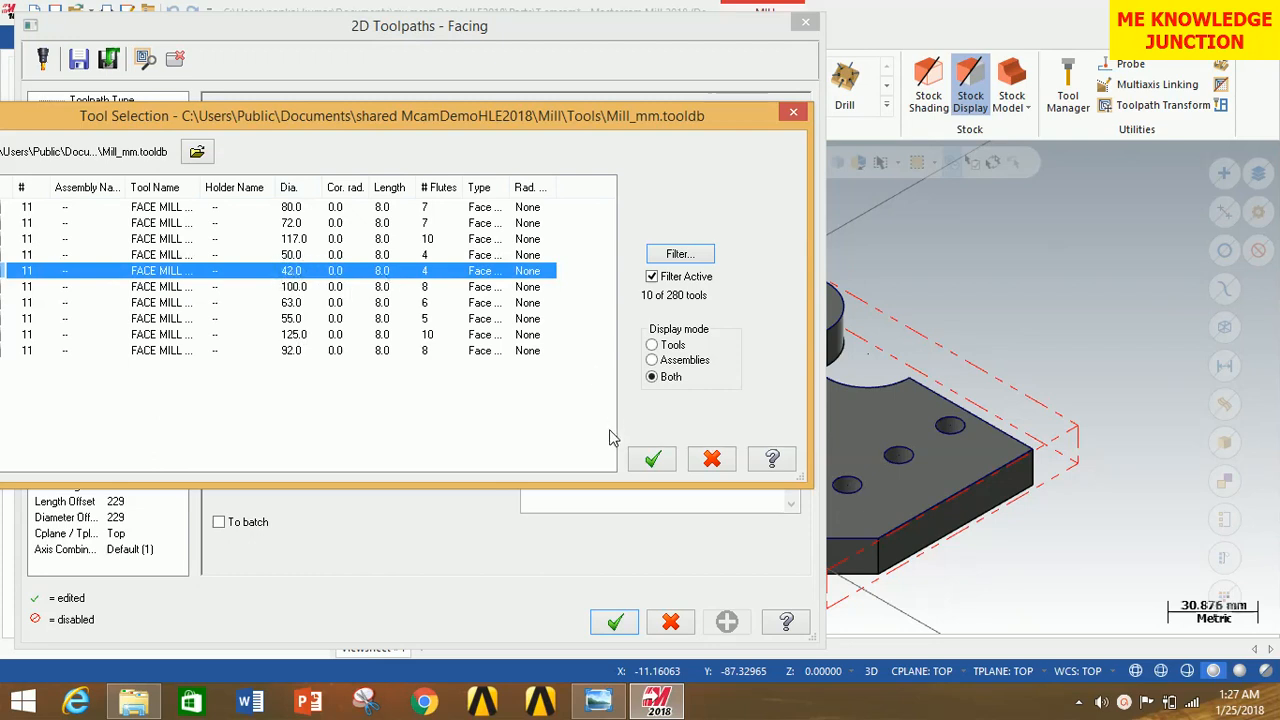
{"action": "left_click", "coordinate": [655, 462]}
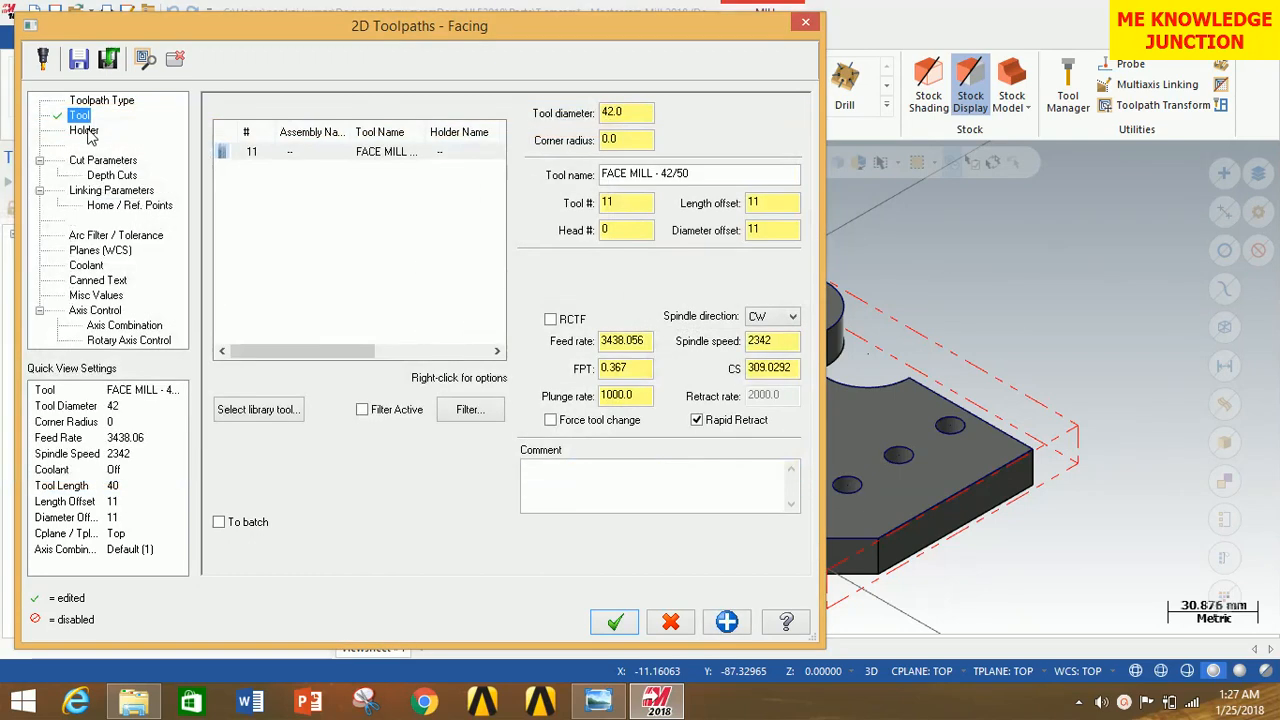
Set the facing cut style to Zigzag and the stock to leave on floors to 0
{"action": "left_click", "coordinate": [100, 161]}
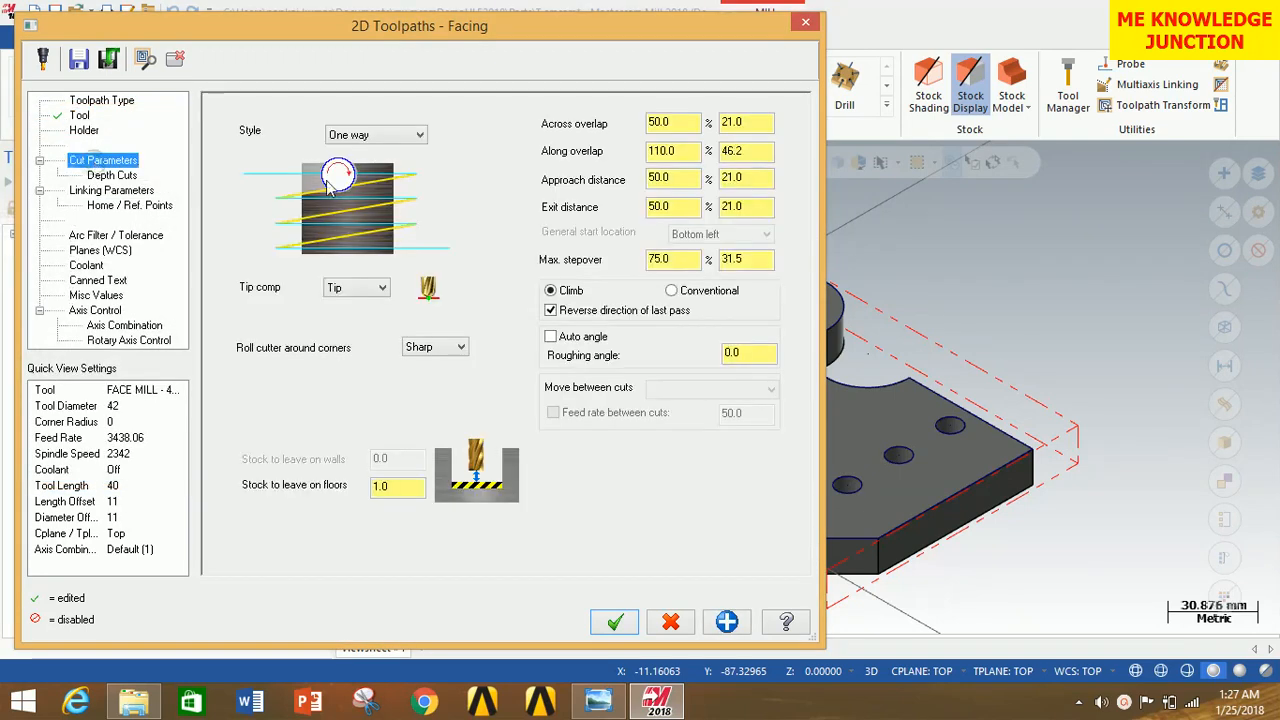
{"action": "left_click", "coordinate": [350, 135]}
{"action": "left_click", "coordinate": [365, 160]}
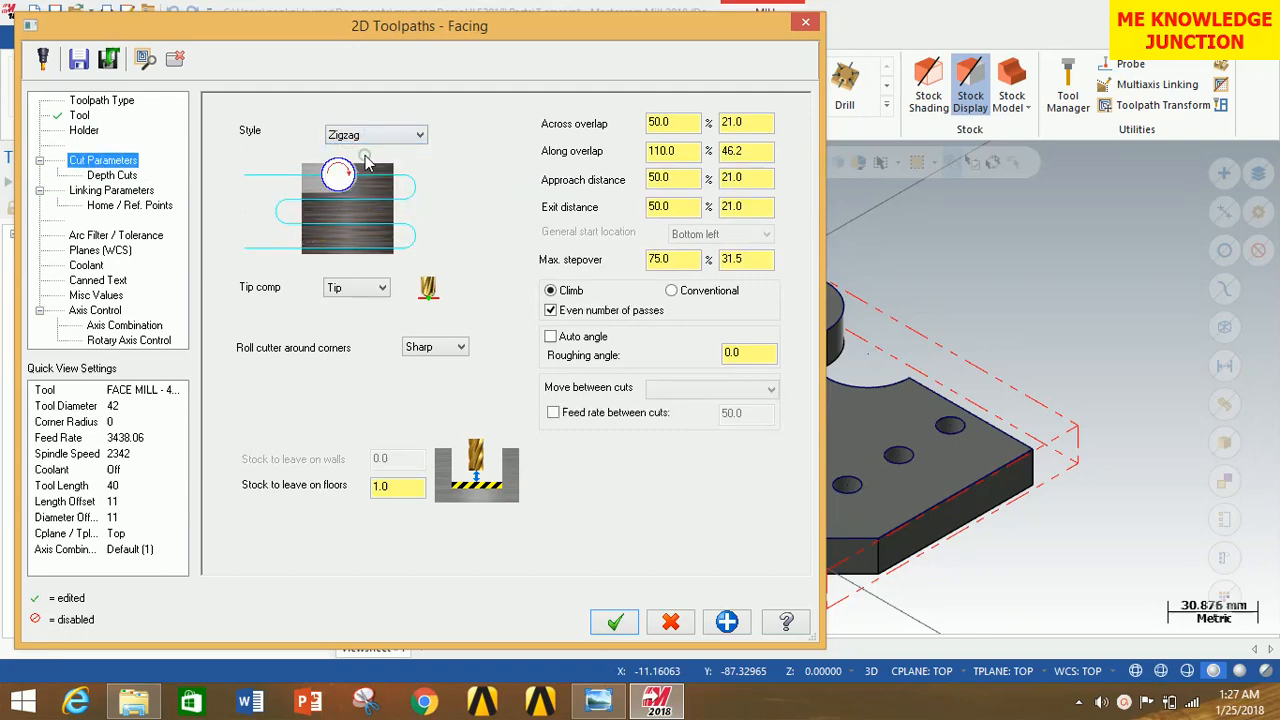
{"action": "left_click_drag", "start_coordinate": [412, 490], "coordinate": [291, 481]}
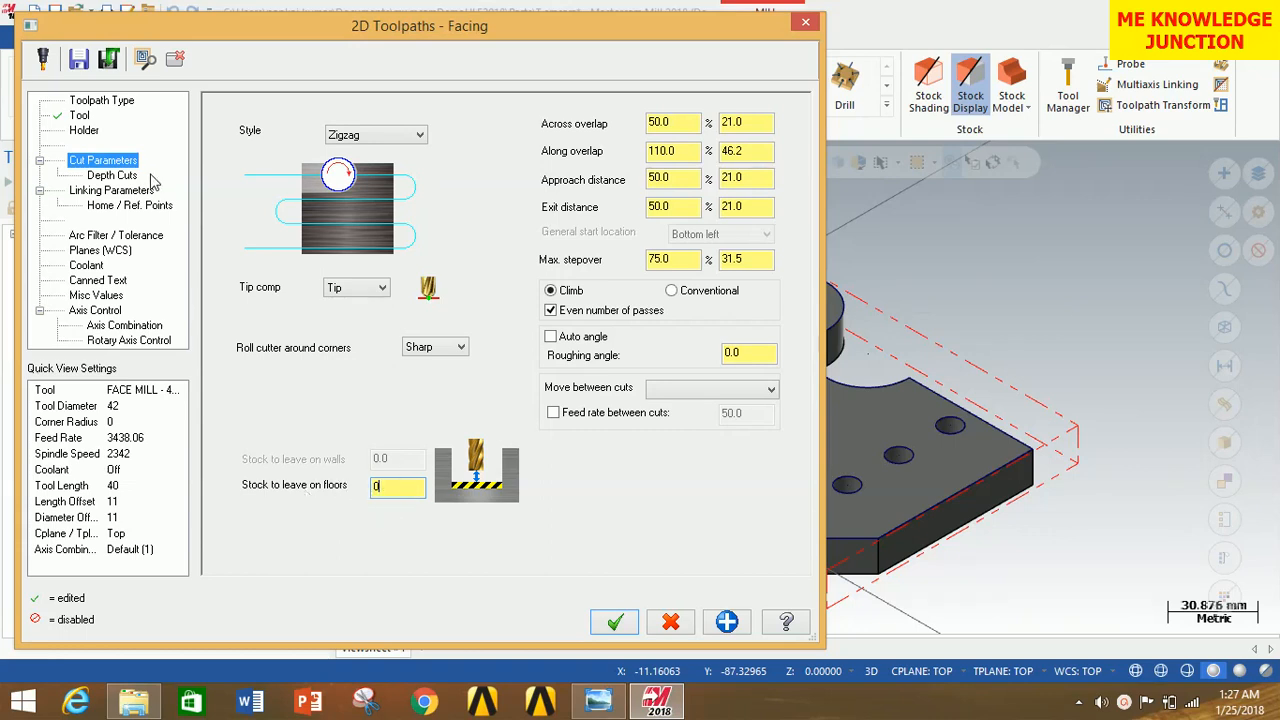
Set the facing depth cuts to a 4 mm max rough step with 1 finish cut of 0.25 mm
{"action": "left_click", "coordinate": [112, 176]}
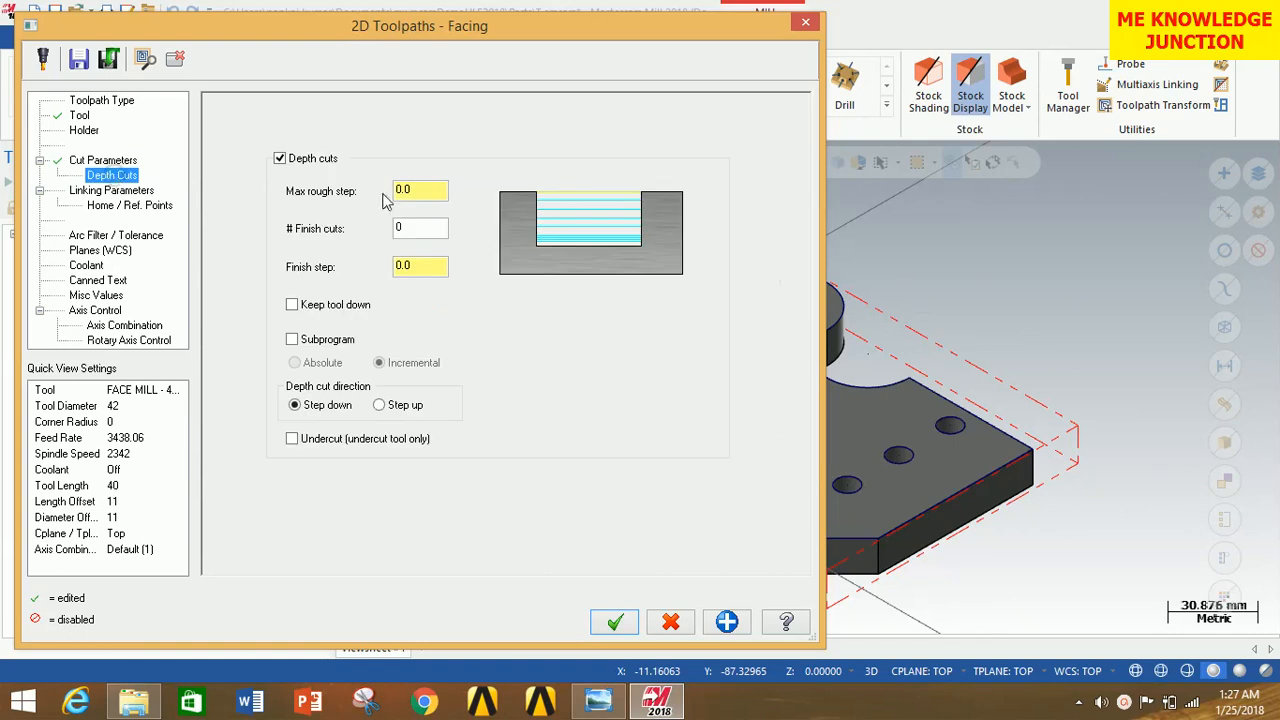
{"action": "double_click", "coordinate": [417, 191]}
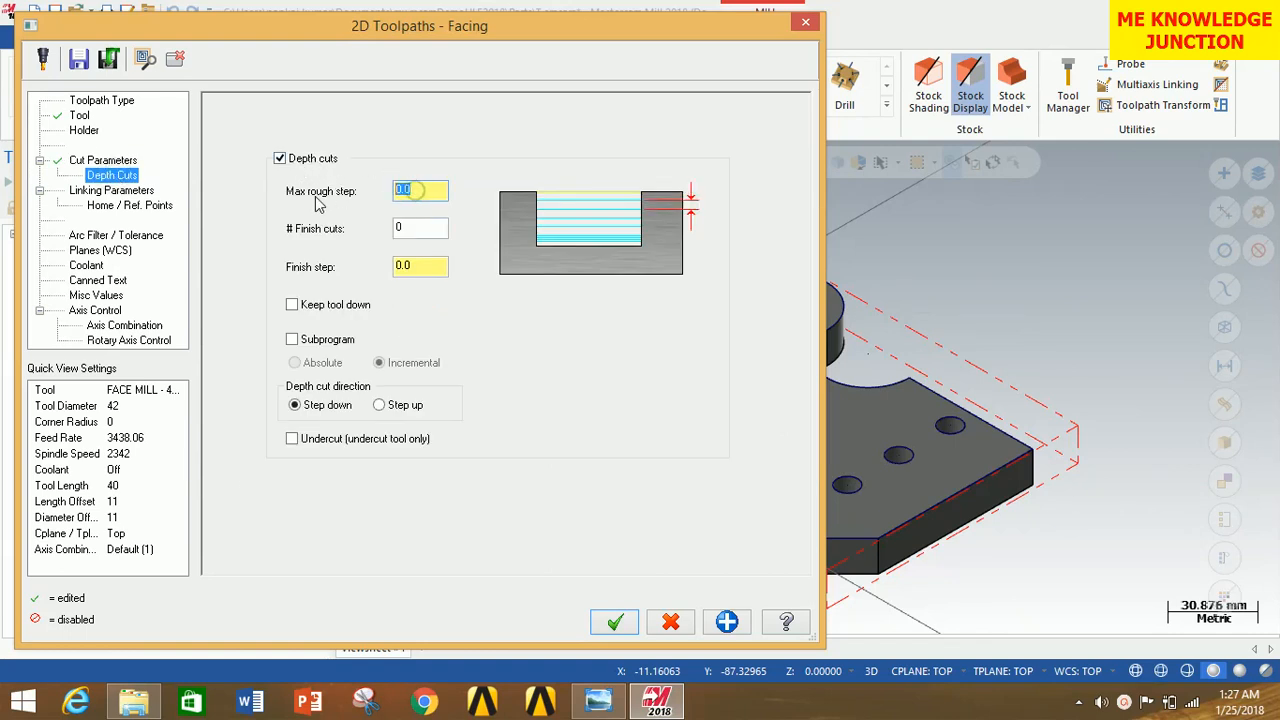
{"action": "type", "text": "4"}
{"action": "double_click", "coordinate": [417, 229]}
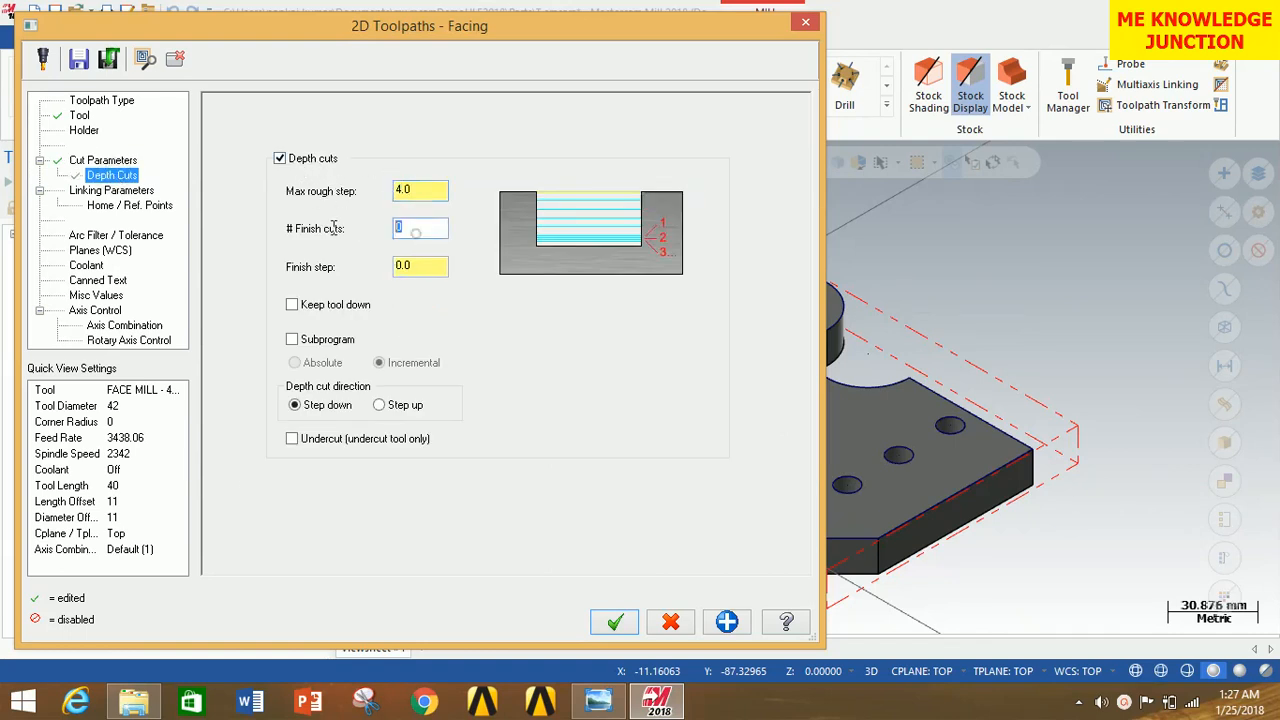
{"action": "type", "text": "1"}
{"action": "left_click", "coordinate": [418, 266]}
{"action": "key", "text": "BackSpace"}
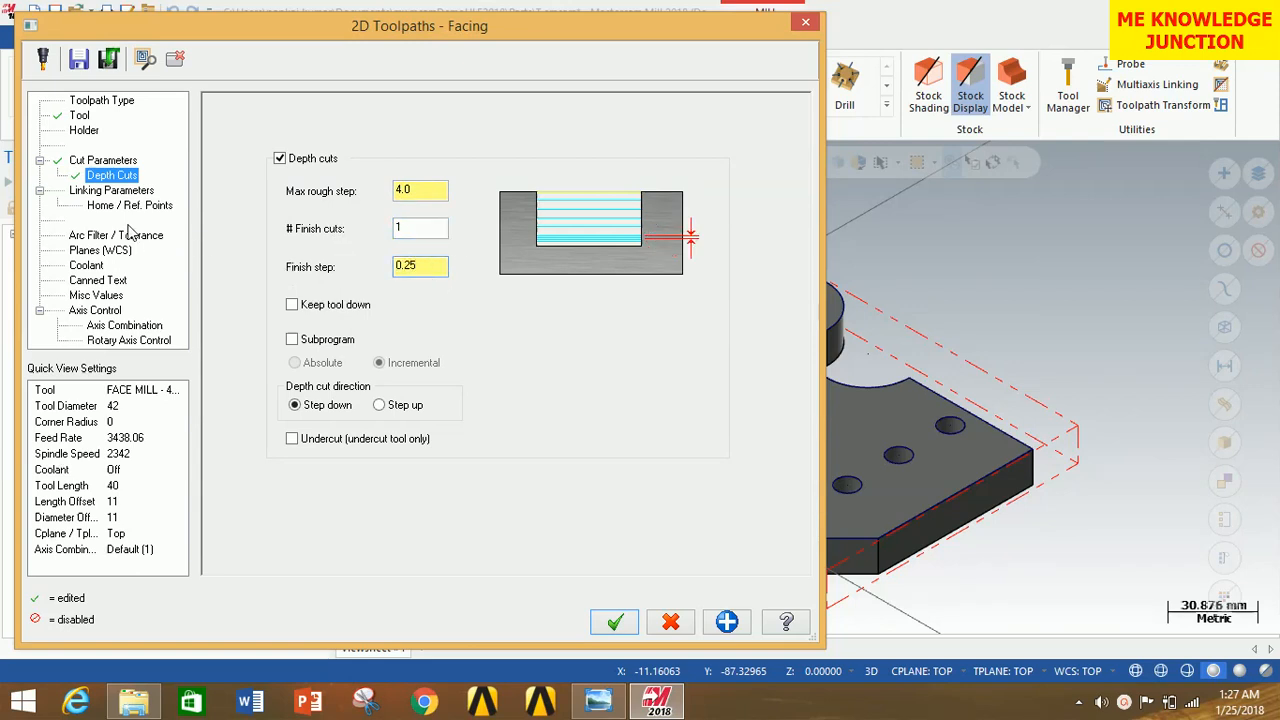
Set the facing toolpath's incremental depth to -1.0 and generate the toolpath
{"action": "left_click", "coordinate": [129, 193]}
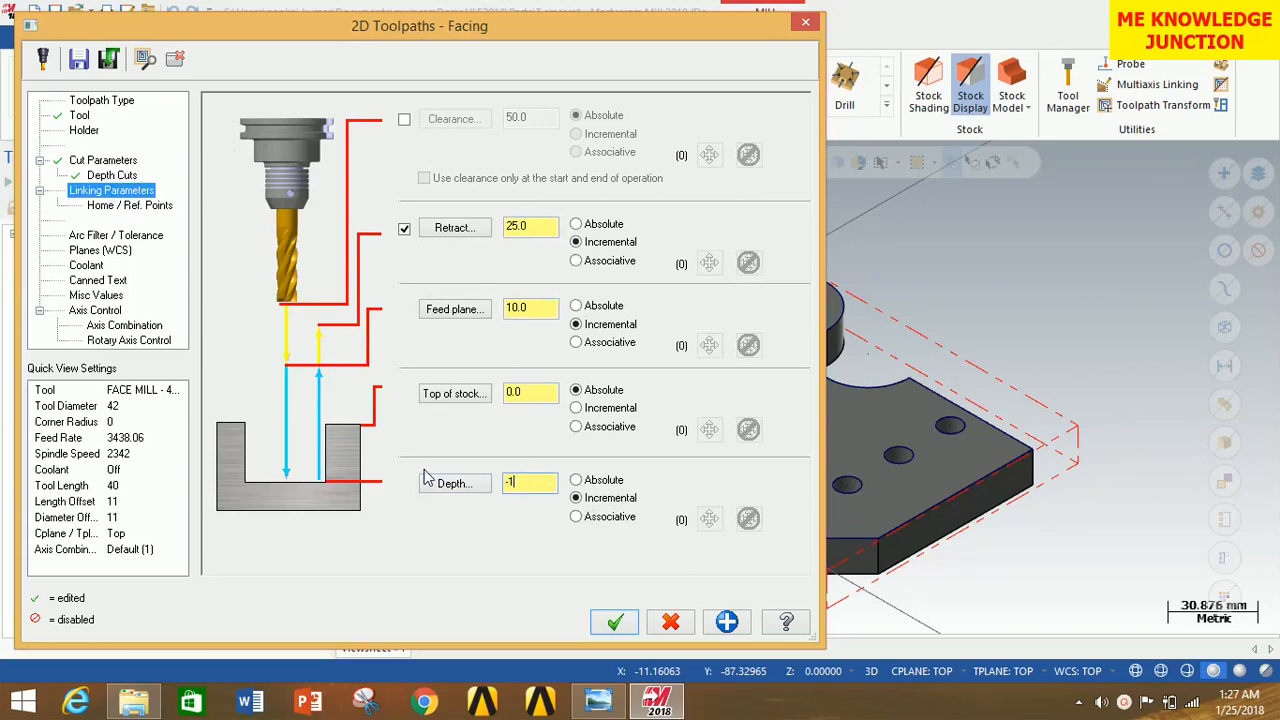
{"action": "type", "text": ".0"}
{"action": "left_click", "coordinate": [614, 622]}
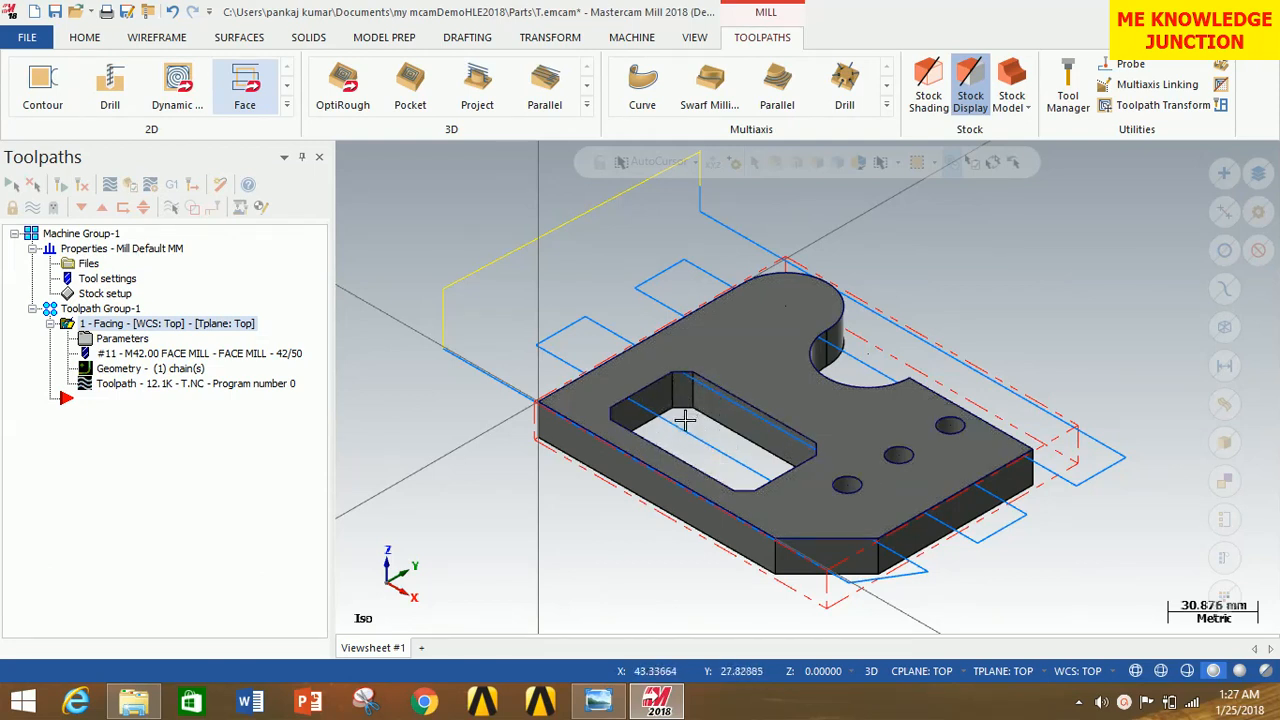
Start a 2D Pocket toolpath and chain the top edge of the plate's chamfered rectangular cutout
{"action": "left_click", "coordinate": [287, 108]}
{"action": "left_click", "coordinate": [110, 165]}
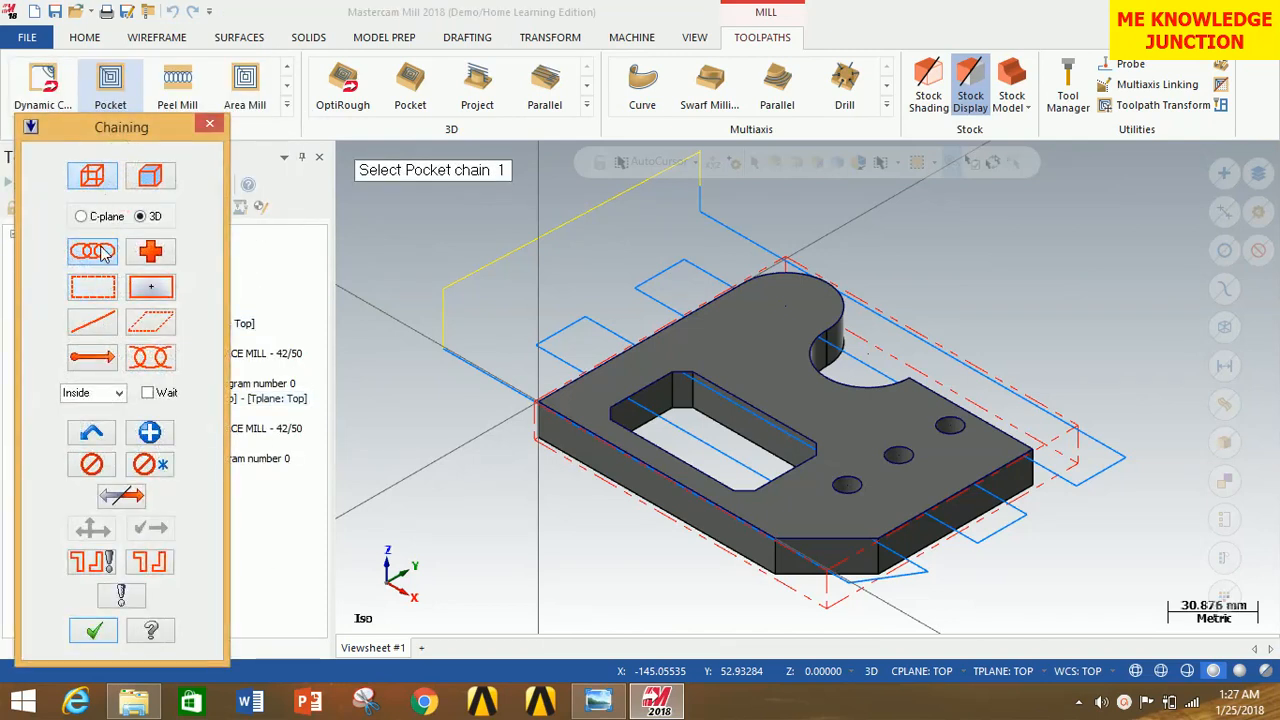
{"action": "left_click", "coordinate": [640, 388]}
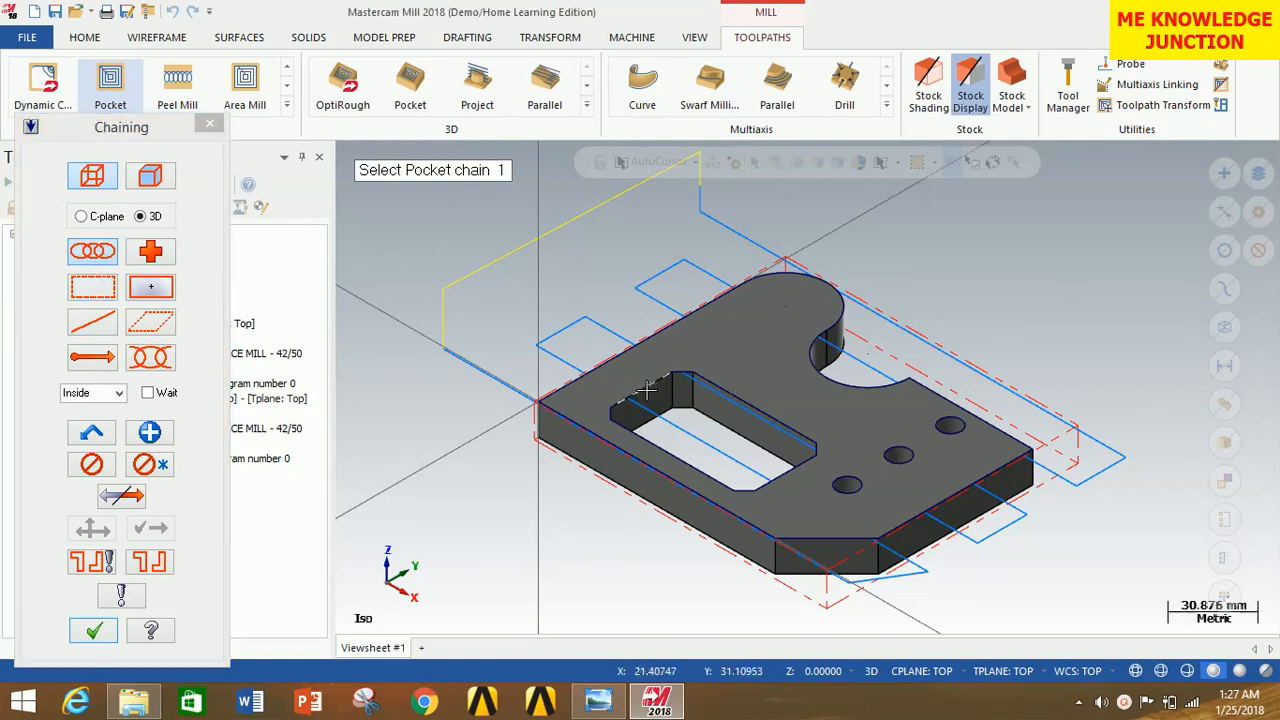
{"action": "left_click", "coordinate": [93, 630]}
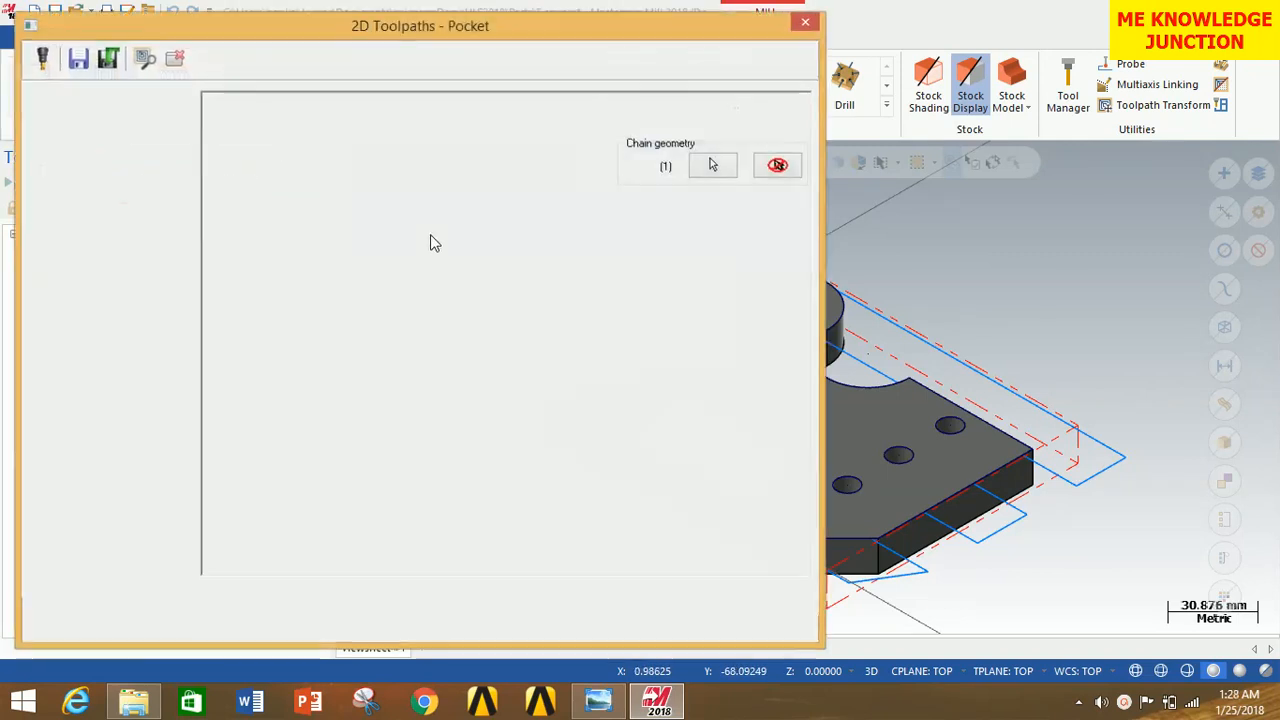
Choose the 5 mm flat end mill from the tool library, filtered to end mills, for the pocket toolpath
{"action": "left_click", "coordinate": [84, 117]}
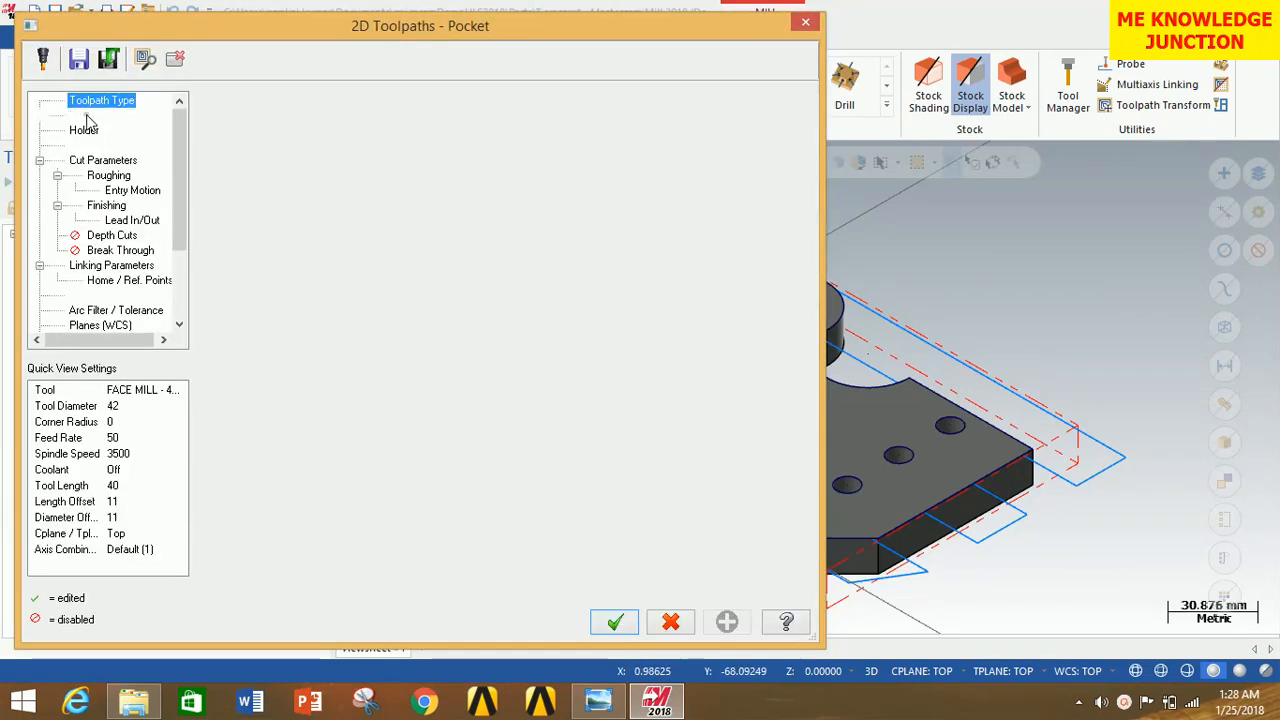
{"action": "left_click", "coordinate": [259, 410]}
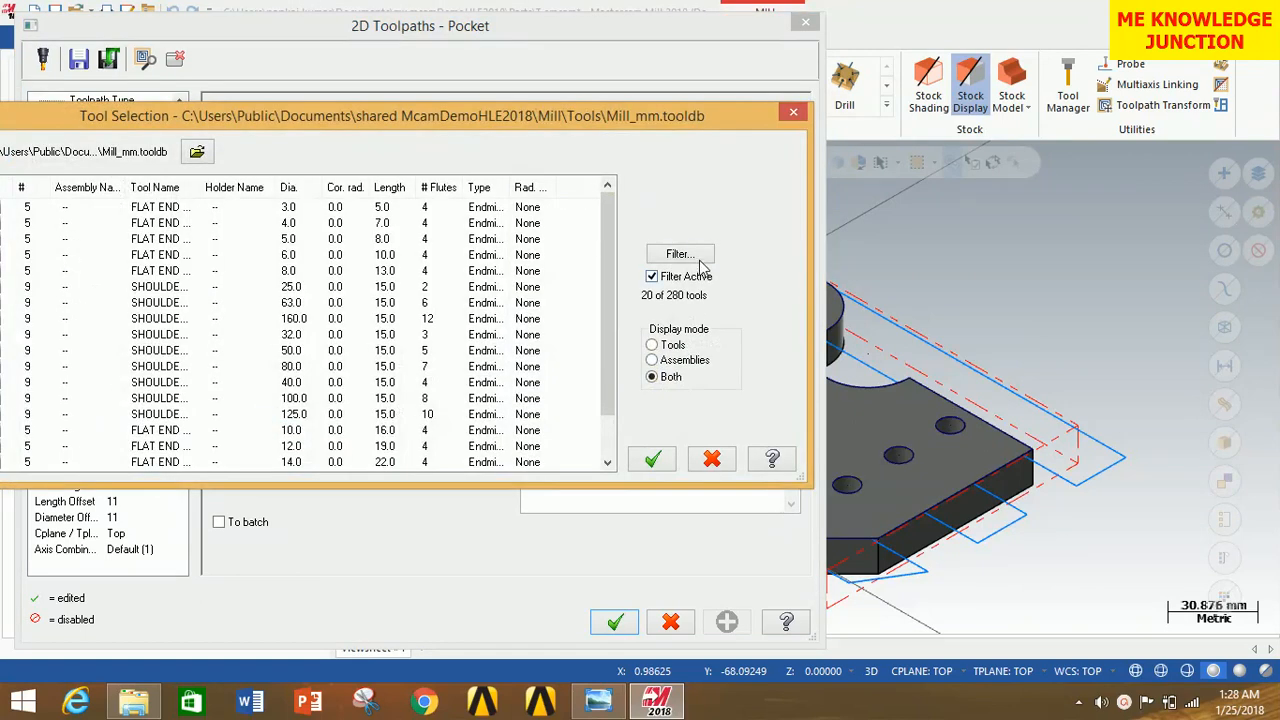
{"action": "left_click", "coordinate": [699, 257]}
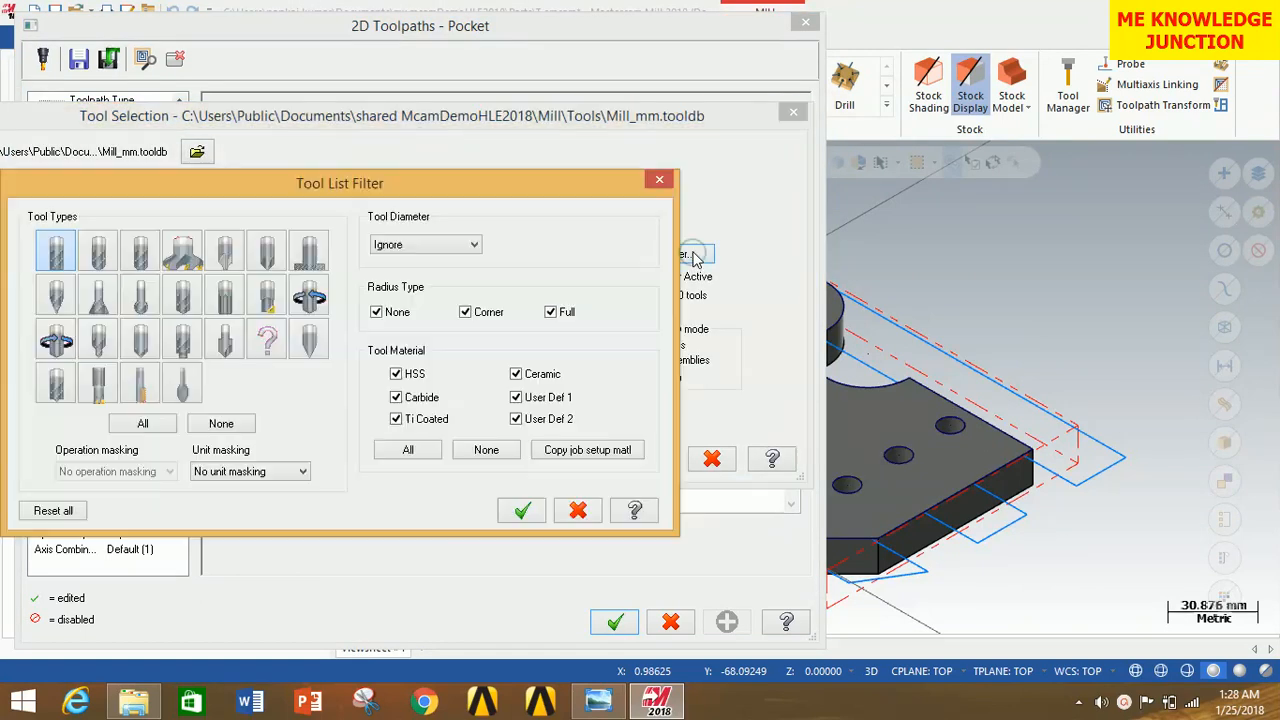
{"action": "left_click", "coordinate": [55, 250]}
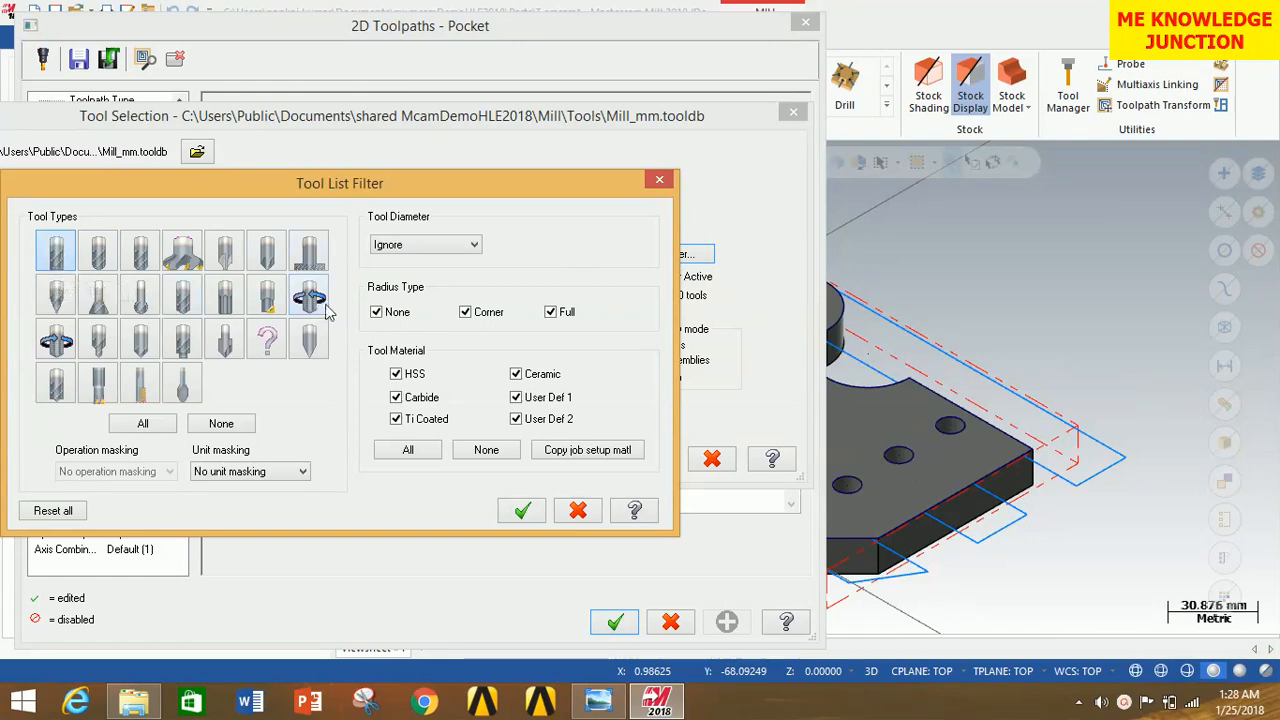
{"action": "left_click", "coordinate": [519, 511]}
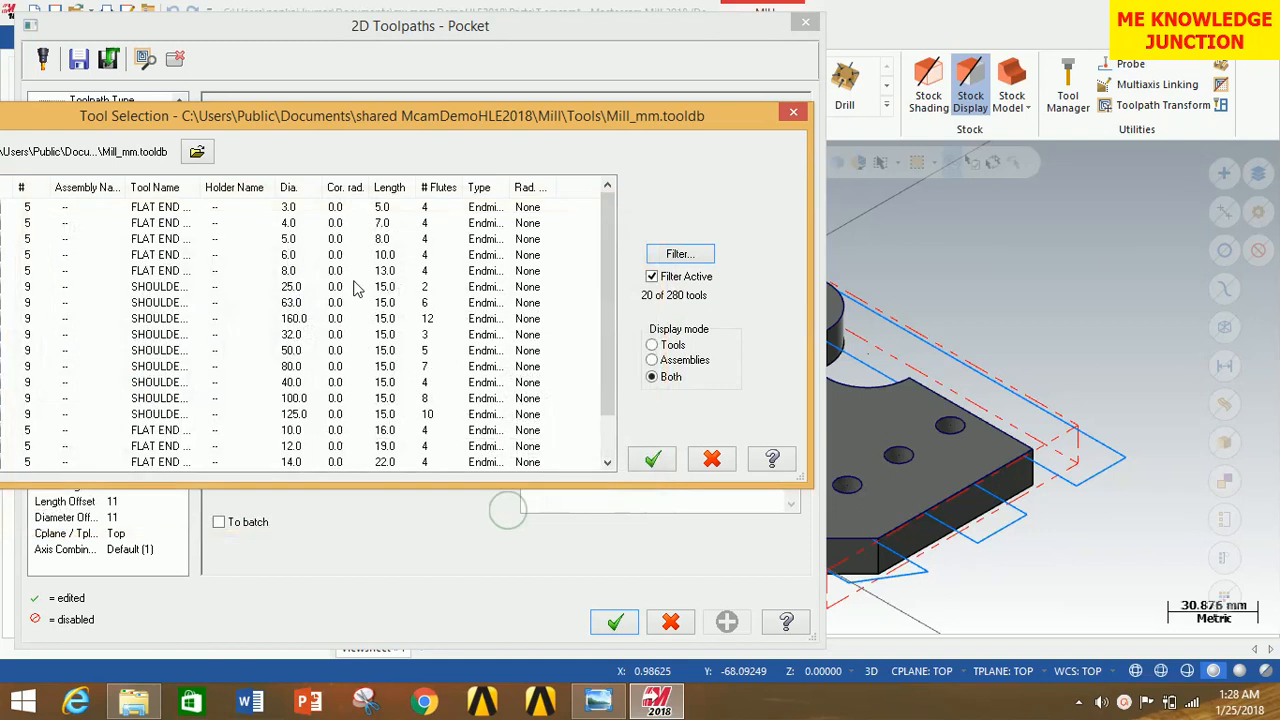
{"action": "left_click", "coordinate": [291, 243]}
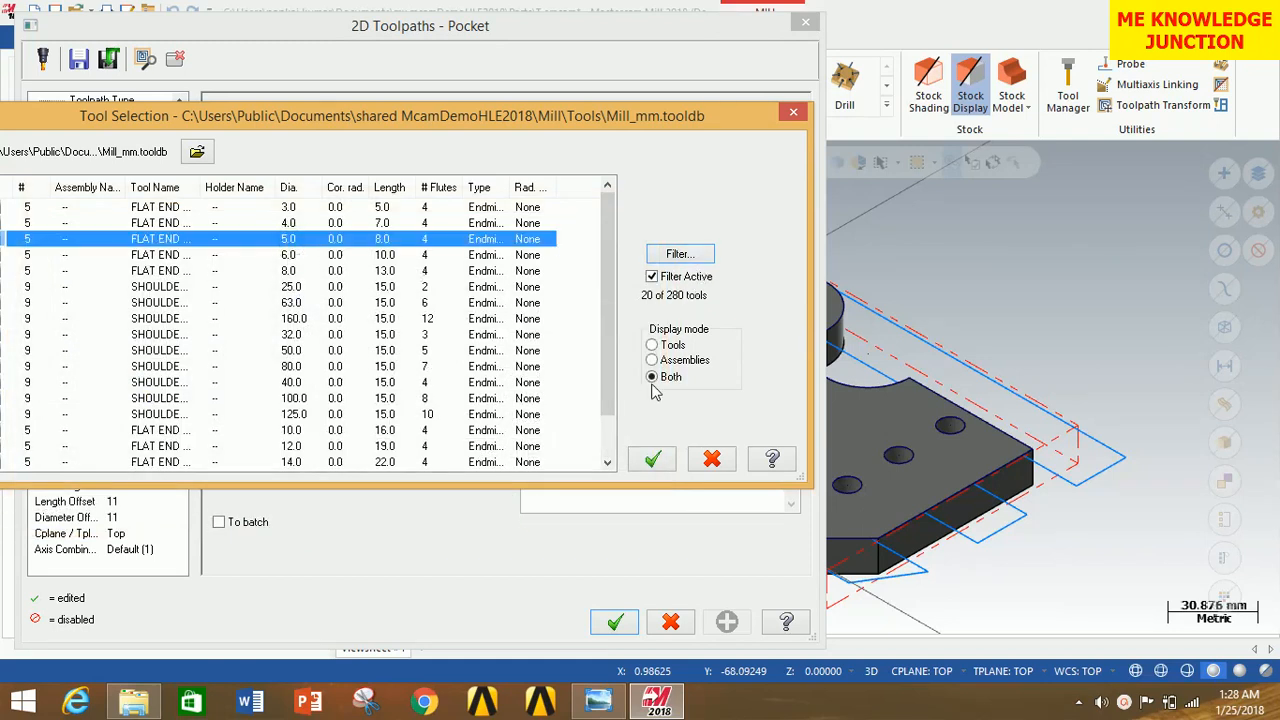
{"action": "left_click", "coordinate": [652, 460]}
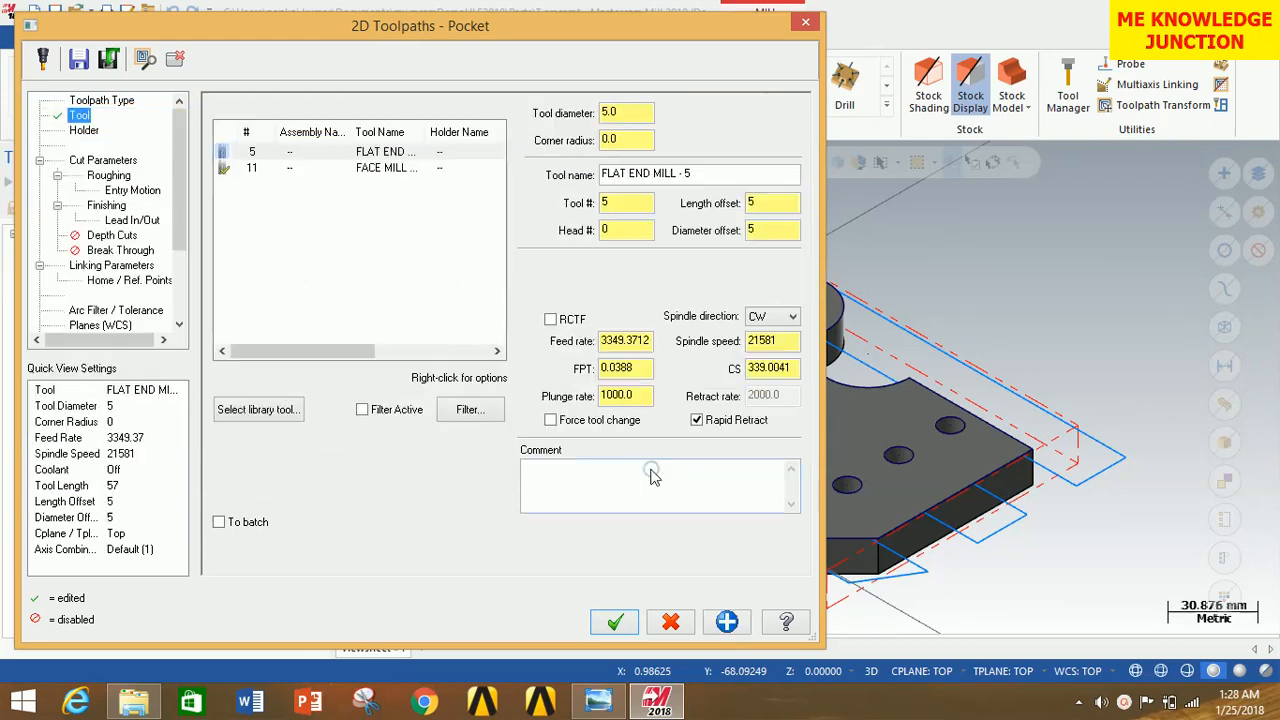
Set the pocket's stock to leave on both walls and floors to 0
{"action": "left_click", "coordinate": [100, 160]}
{"action": "double_click", "coordinate": [400, 457]}
{"action": "type", "text": "0"}
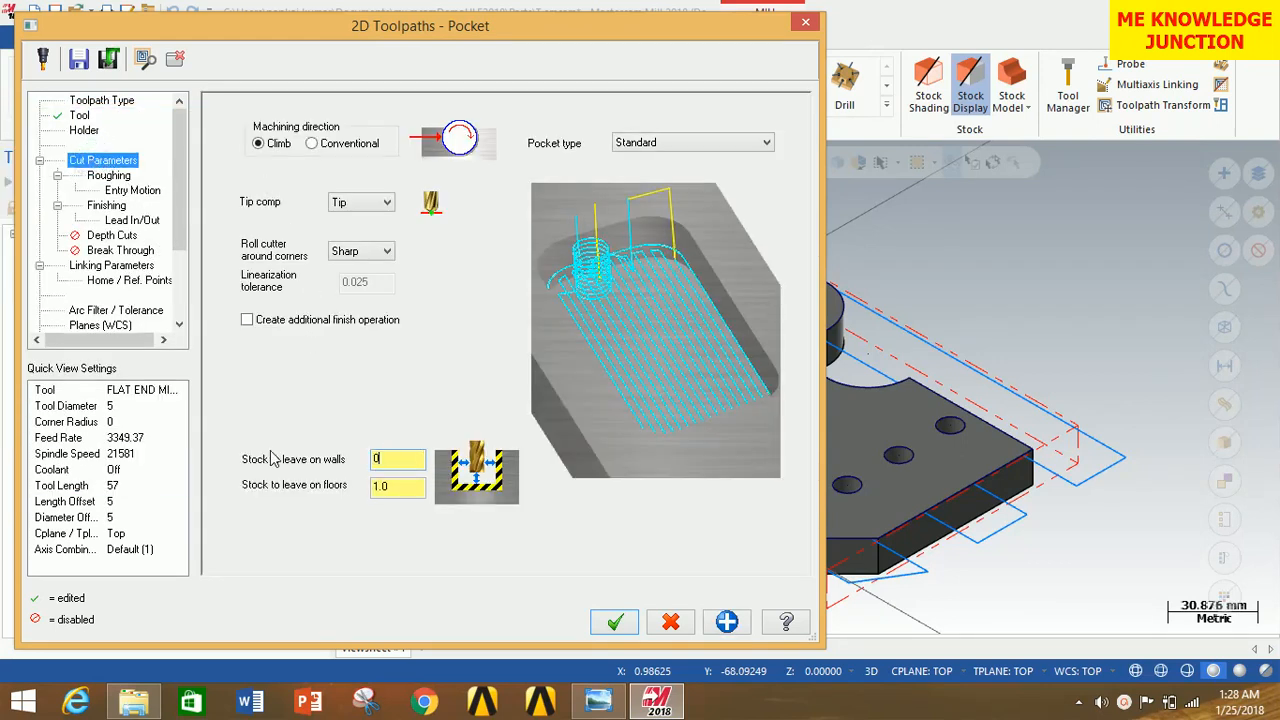
{"action": "double_click", "coordinate": [400, 485]}
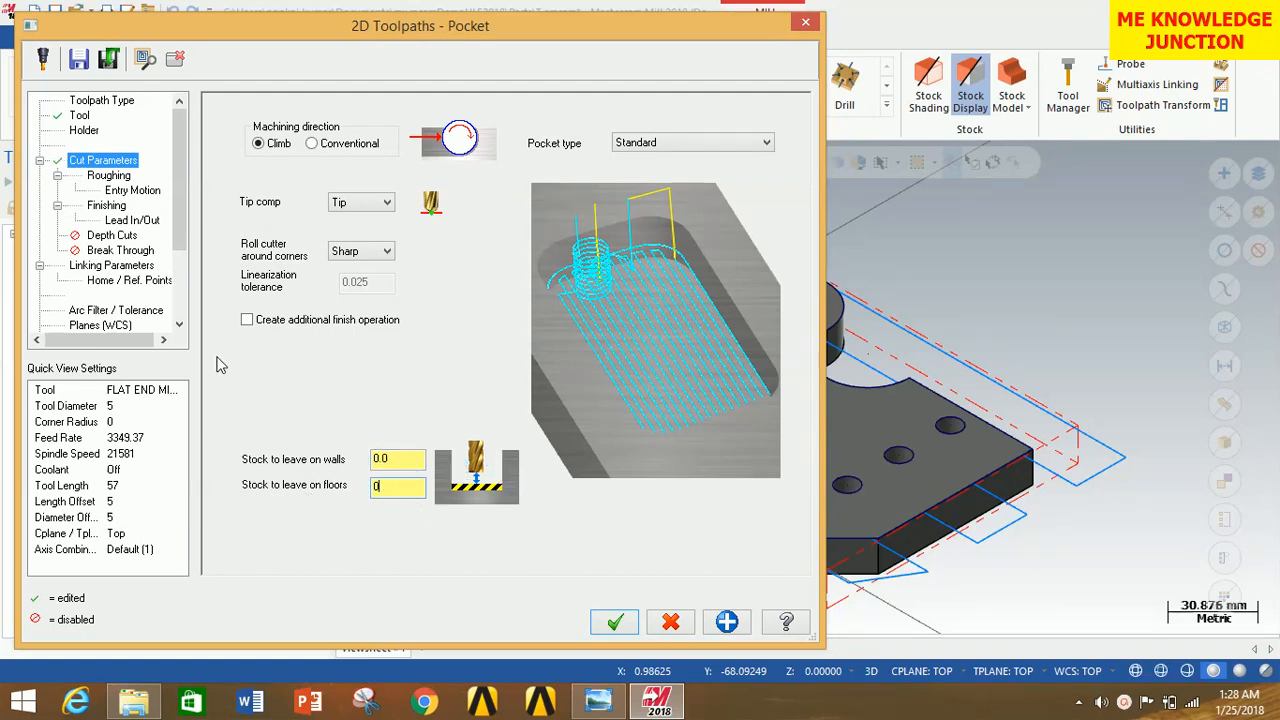
Set the pocket roughing method to Constant Overlap Spiral and review the entry motion and finishing settings
{"action": "left_click", "coordinate": [104, 176]}
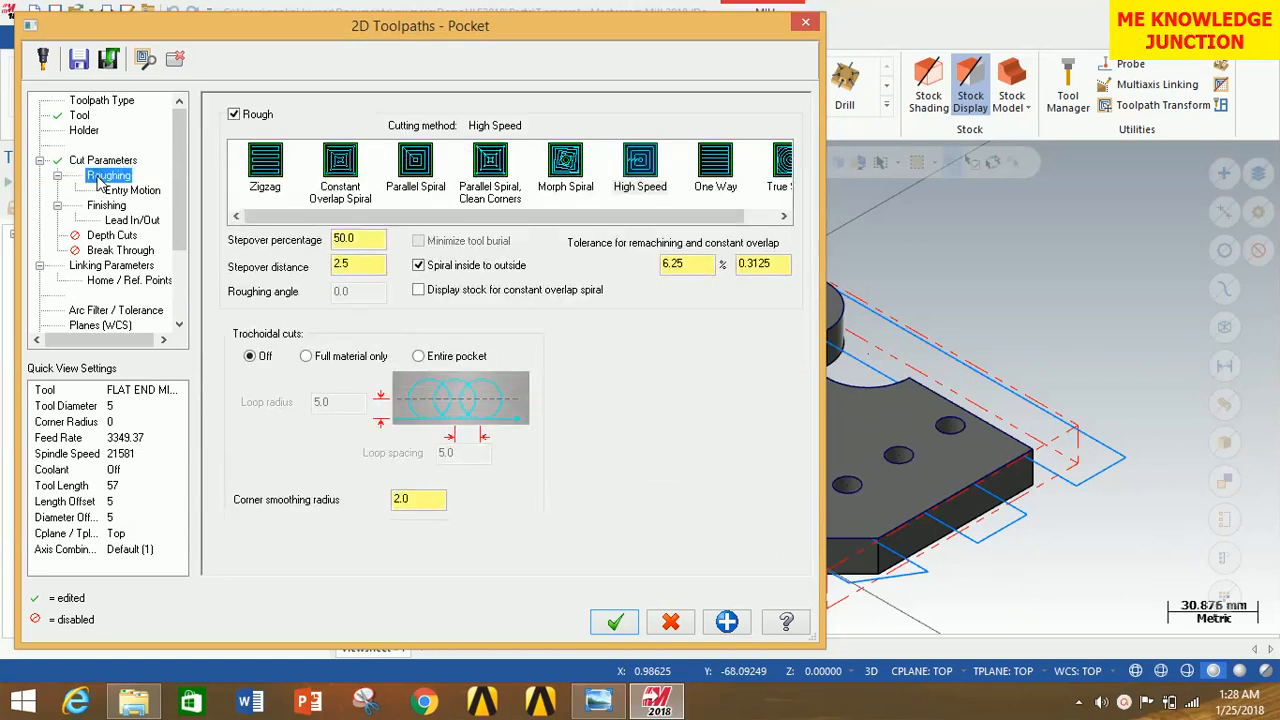
{"action": "left_click", "coordinate": [350, 166]}
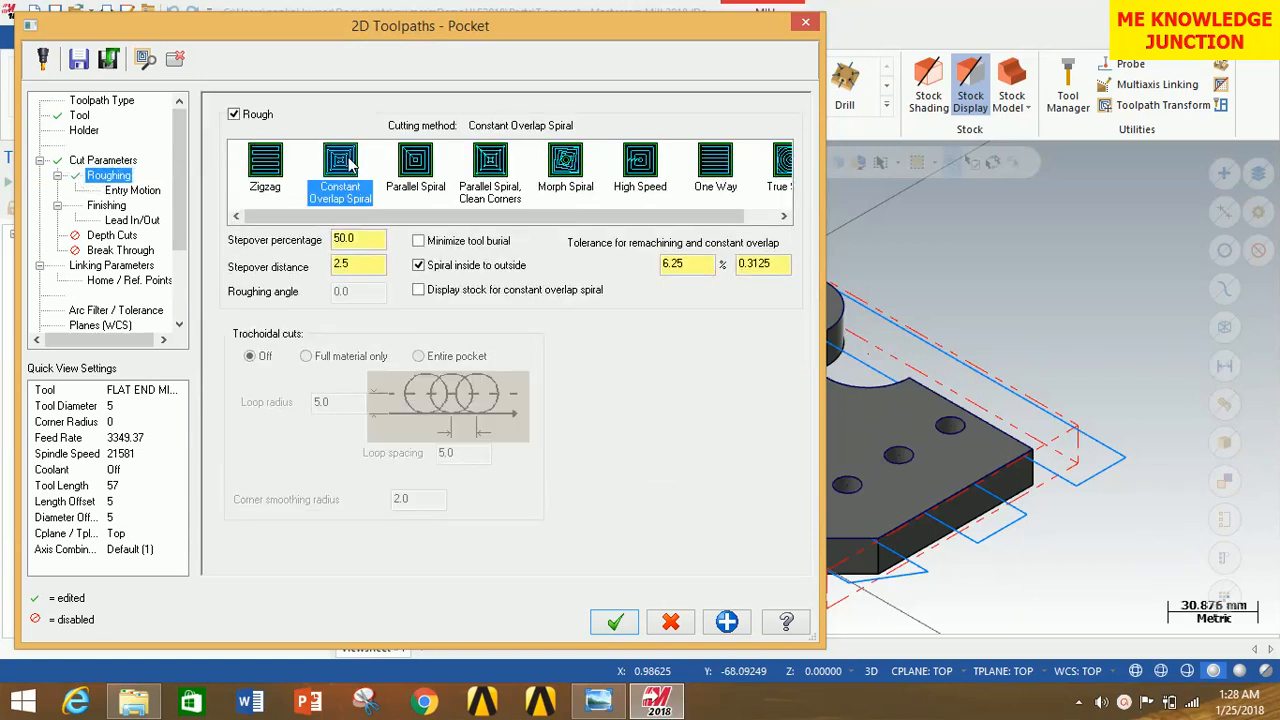
{"action": "left_click", "coordinate": [138, 191]}
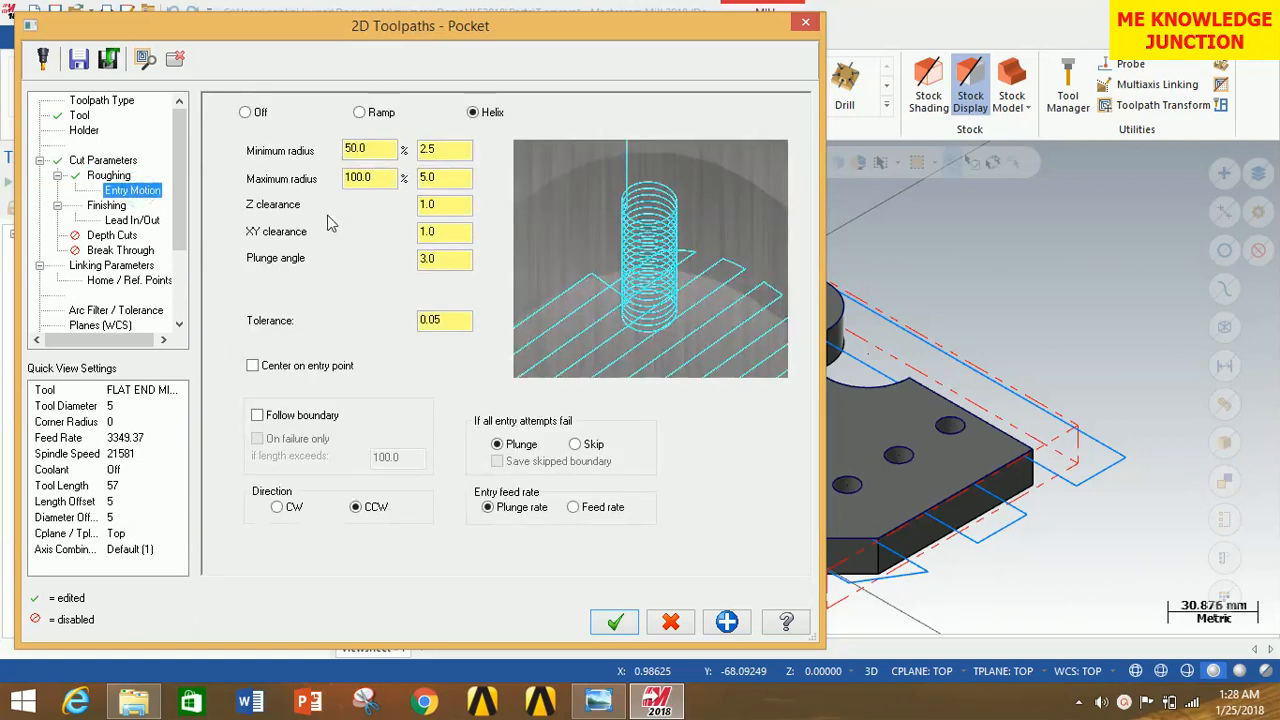
{"action": "left_click", "coordinate": [106, 205]}
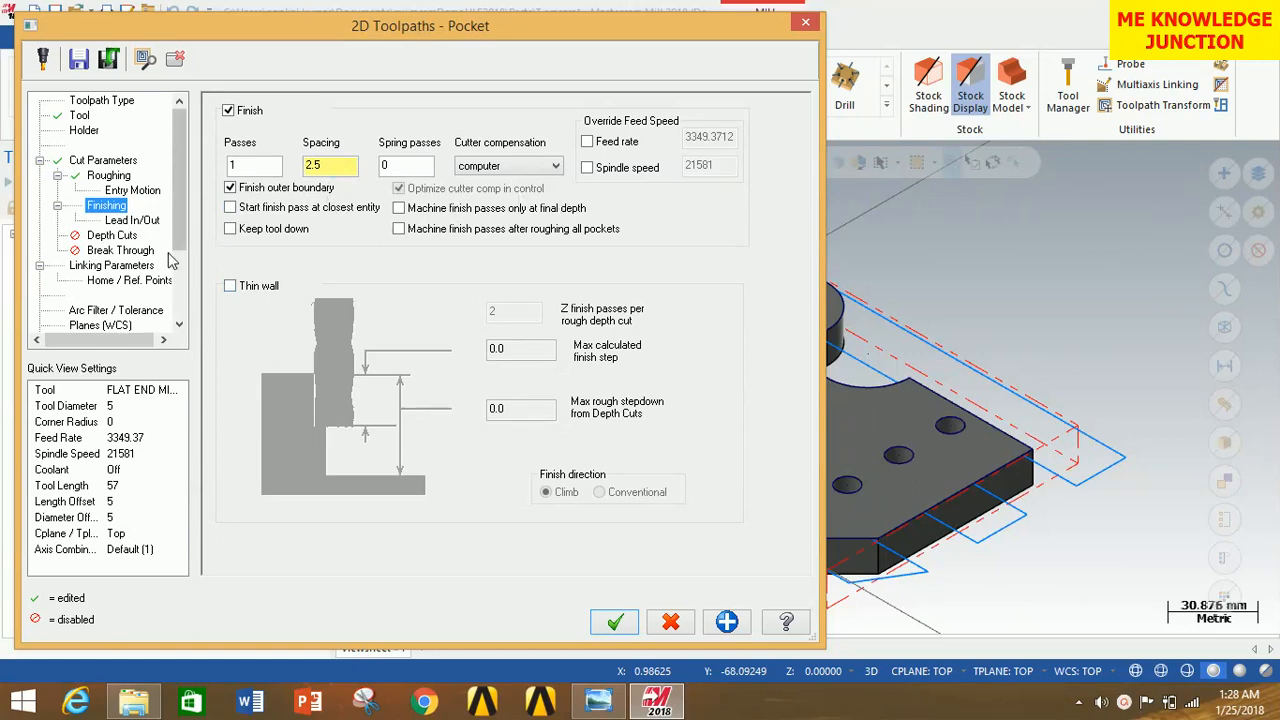
Enable depth cuts for the pocket with a 4 mm max rough step and 1 finish cut of 0.25 mm
{"action": "left_click", "coordinate": [129, 238]}
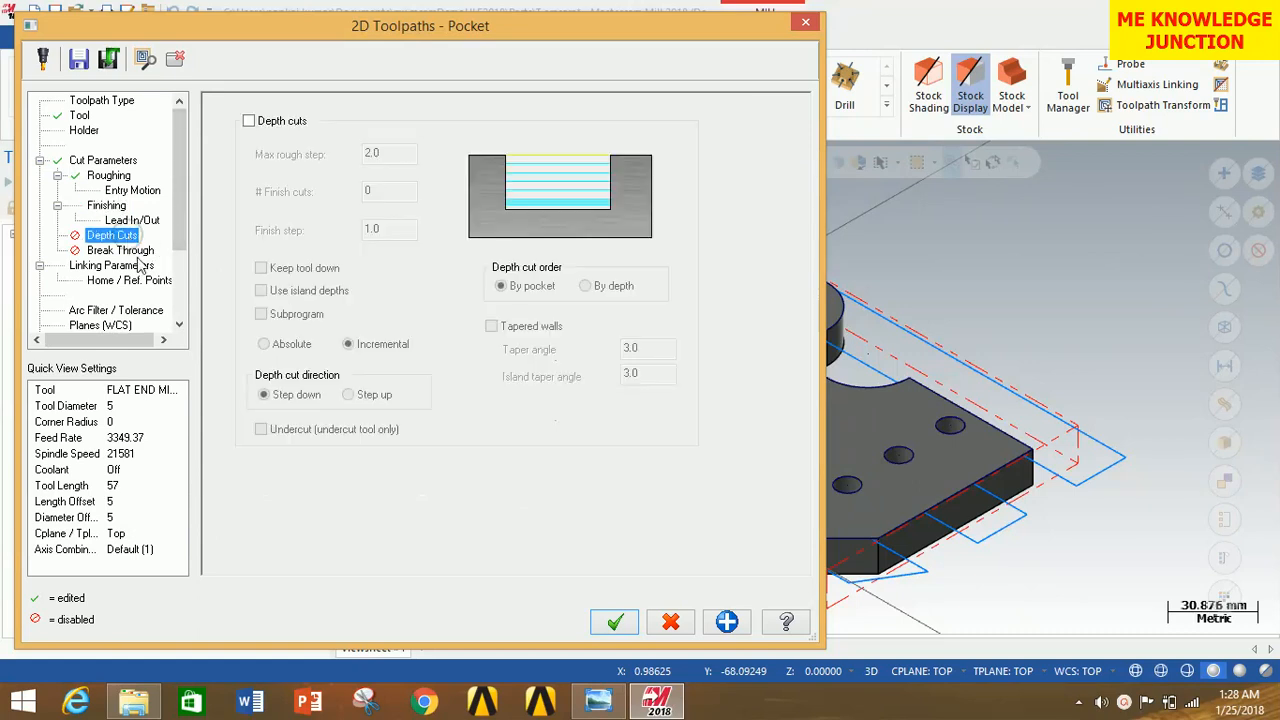
{"action": "left_click", "coordinate": [249, 121]}
{"action": "double_click", "coordinate": [405, 154]}
{"action": "type", "text": "4"}
{"action": "double_click", "coordinate": [376, 191]}
{"action": "type", "text": "1"}
{"action": "double_click", "coordinate": [407, 230]}
{"action": "type", "text": "0.25"}
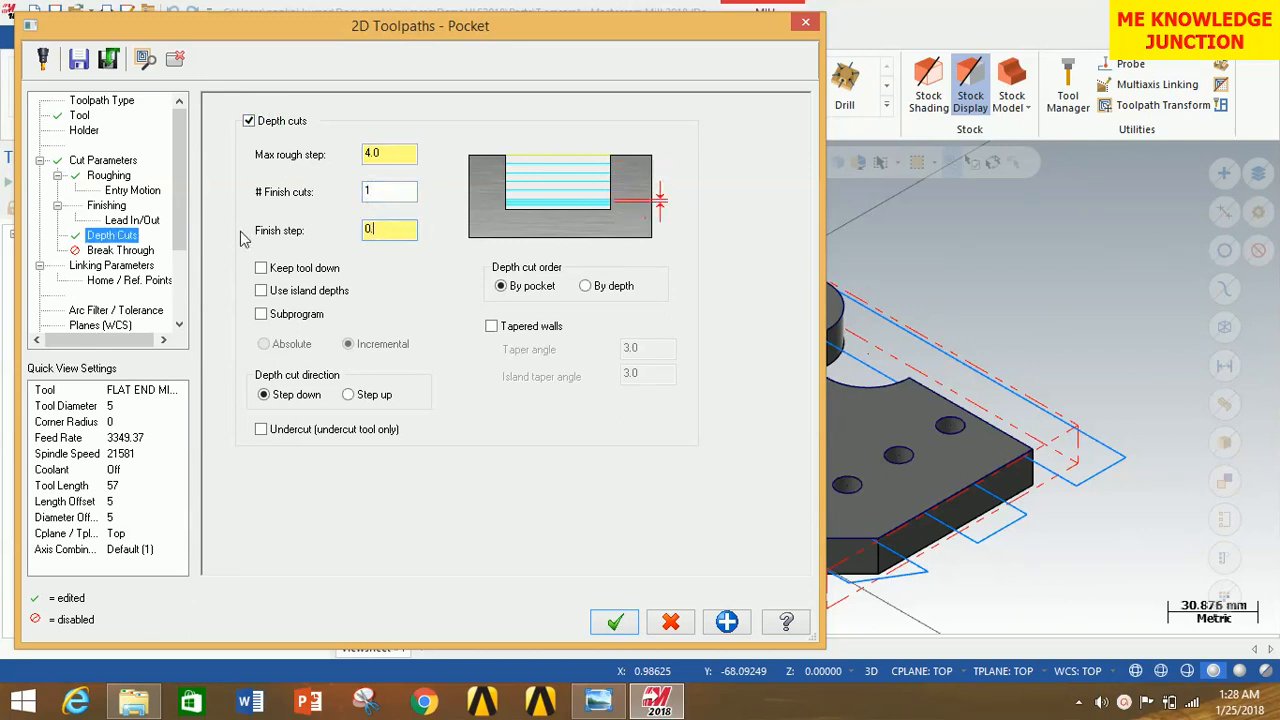
Enable break through for the pocket with an amount of 5 mm
{"action": "left_click", "coordinate": [120, 250]}
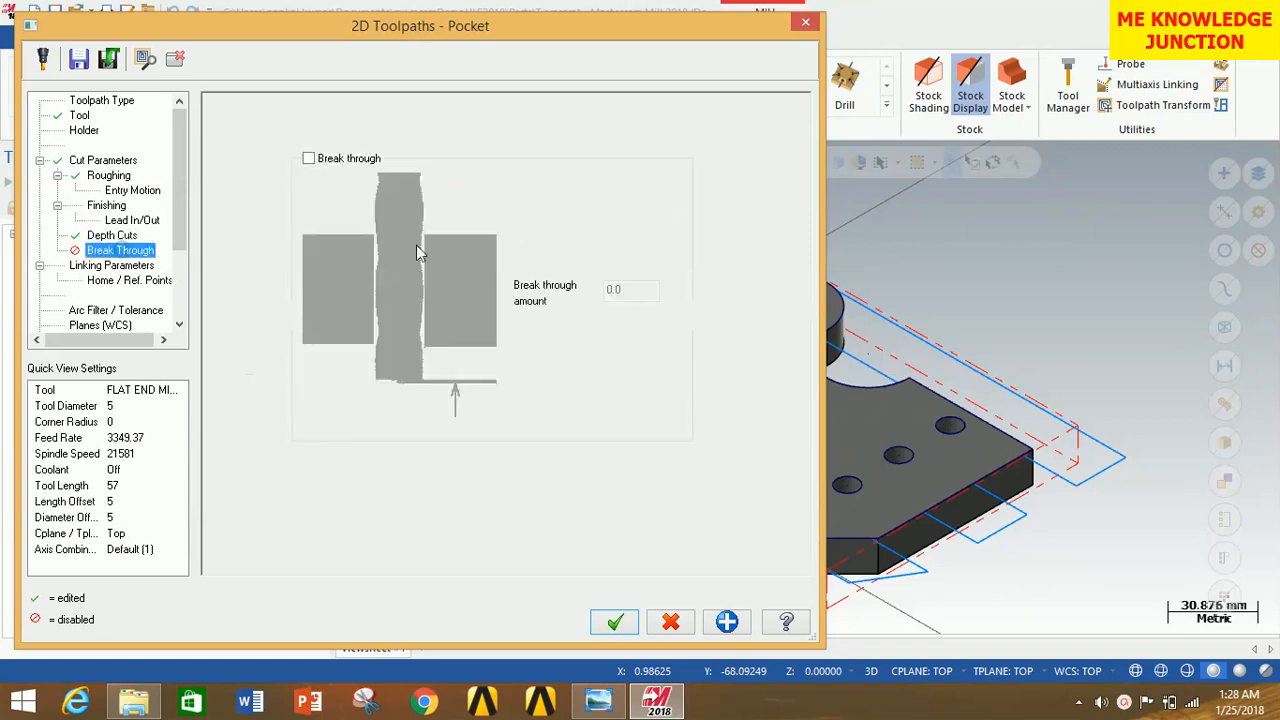
{"action": "left_click", "coordinate": [309, 158]}
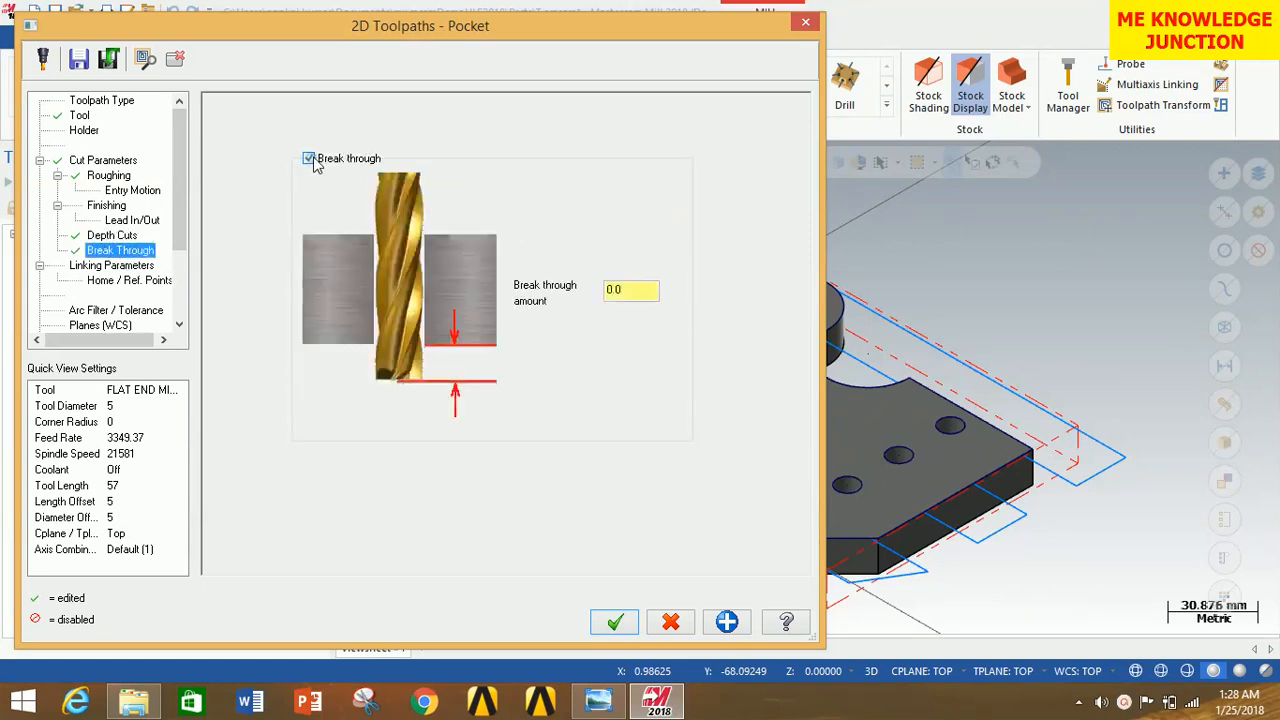
{"action": "double_click", "coordinate": [644, 291]}
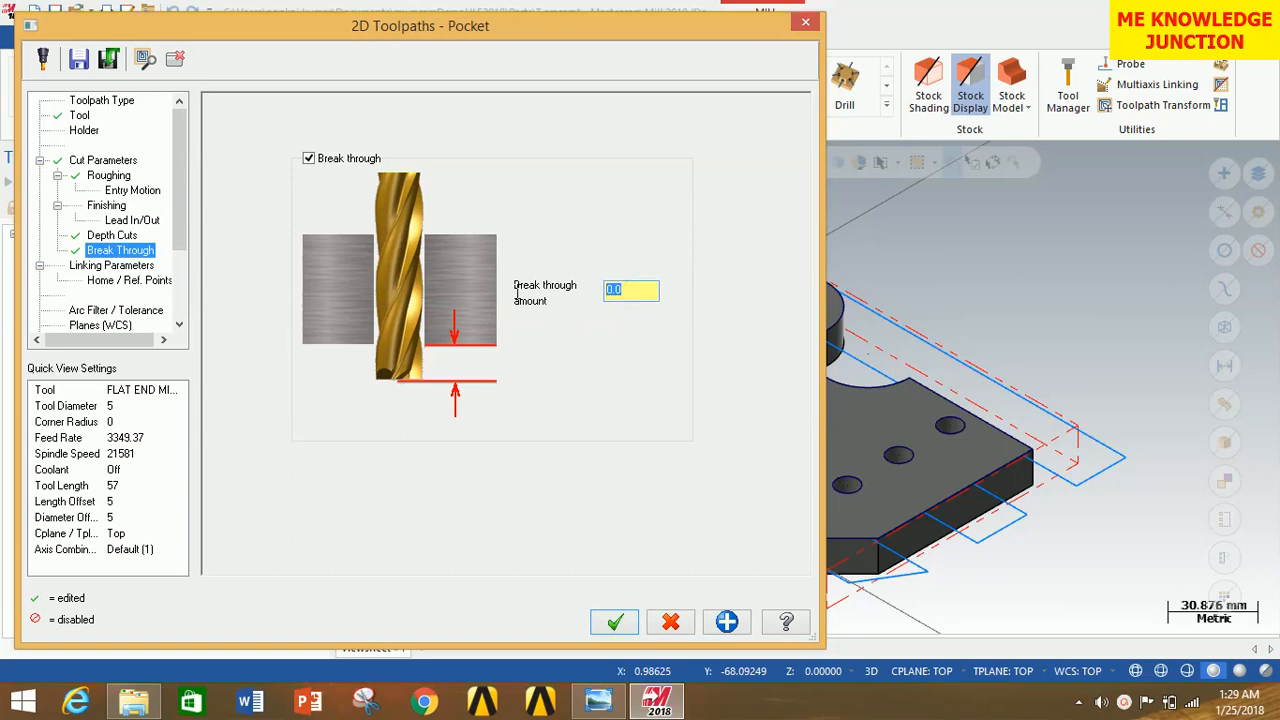
{"action": "type", "text": "5"}
Set the pocket's incremental depth to -20 mm and generate the toolpath
{"action": "left_click", "coordinate": [111, 265]}
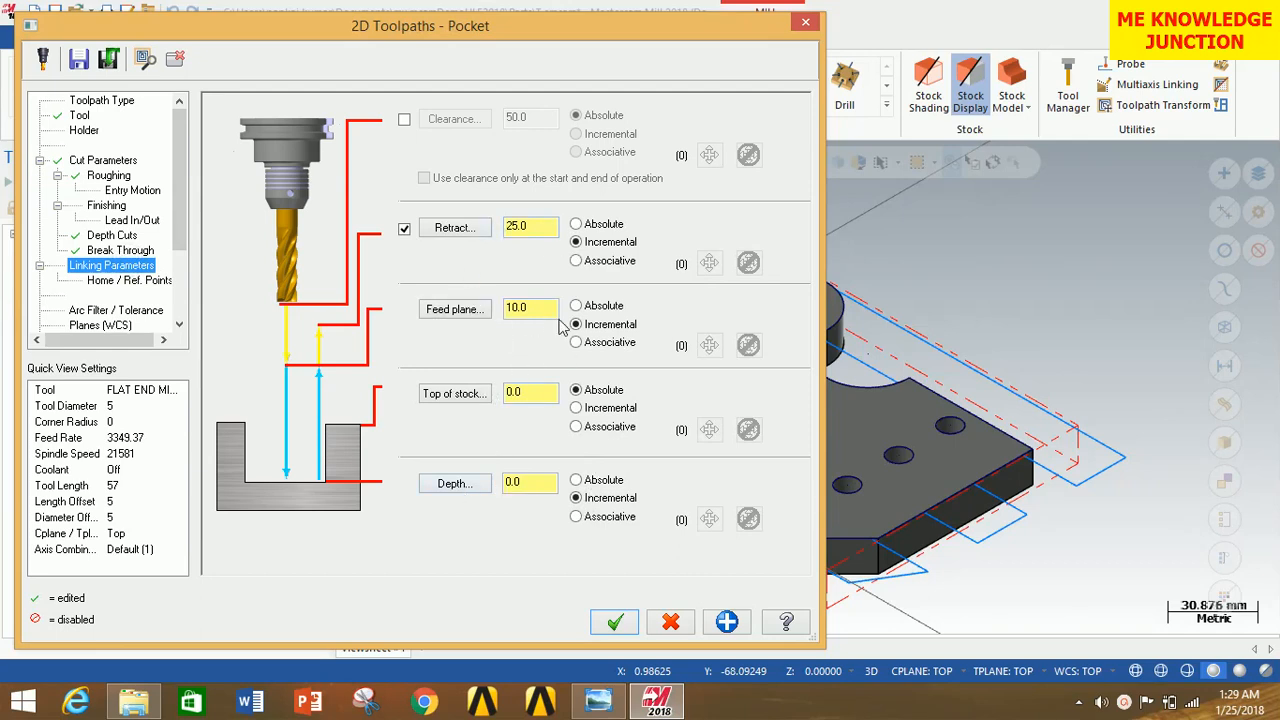
{"action": "double_click", "coordinate": [522, 482]}
{"action": "left_click", "coordinate": [614, 622]}
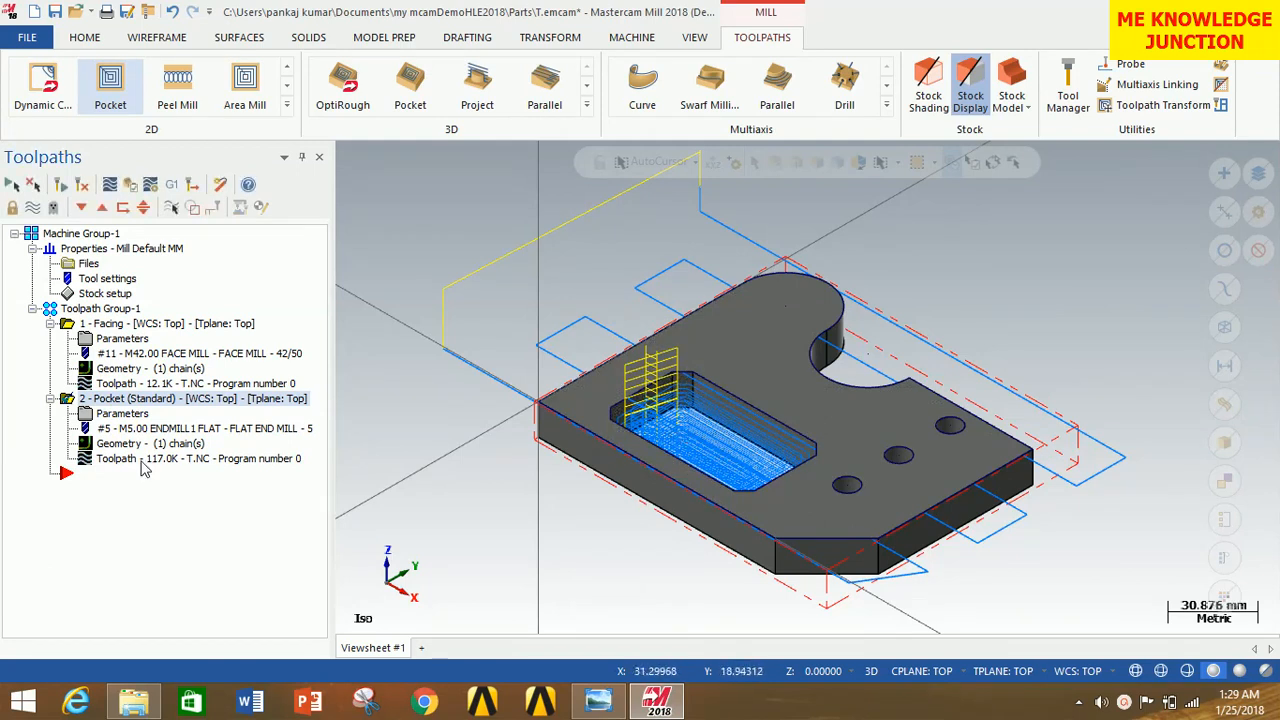
Set the cutting length of the pocket's 5 mm flat end mill to 20 mm and regenerate the pocket toolpath
{"action": "left_click", "coordinate": [132, 416]}
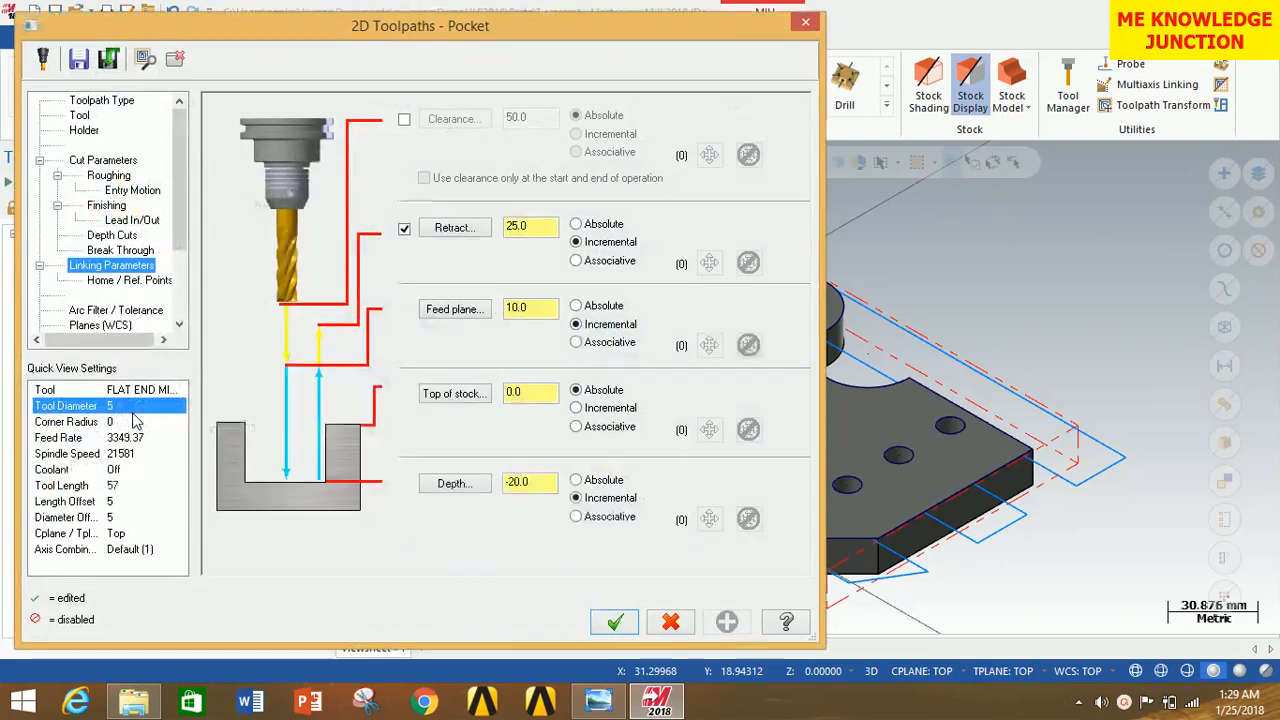
{"action": "left_click", "coordinate": [81, 116]}
{"action": "left_click", "coordinate": [266, 151]}
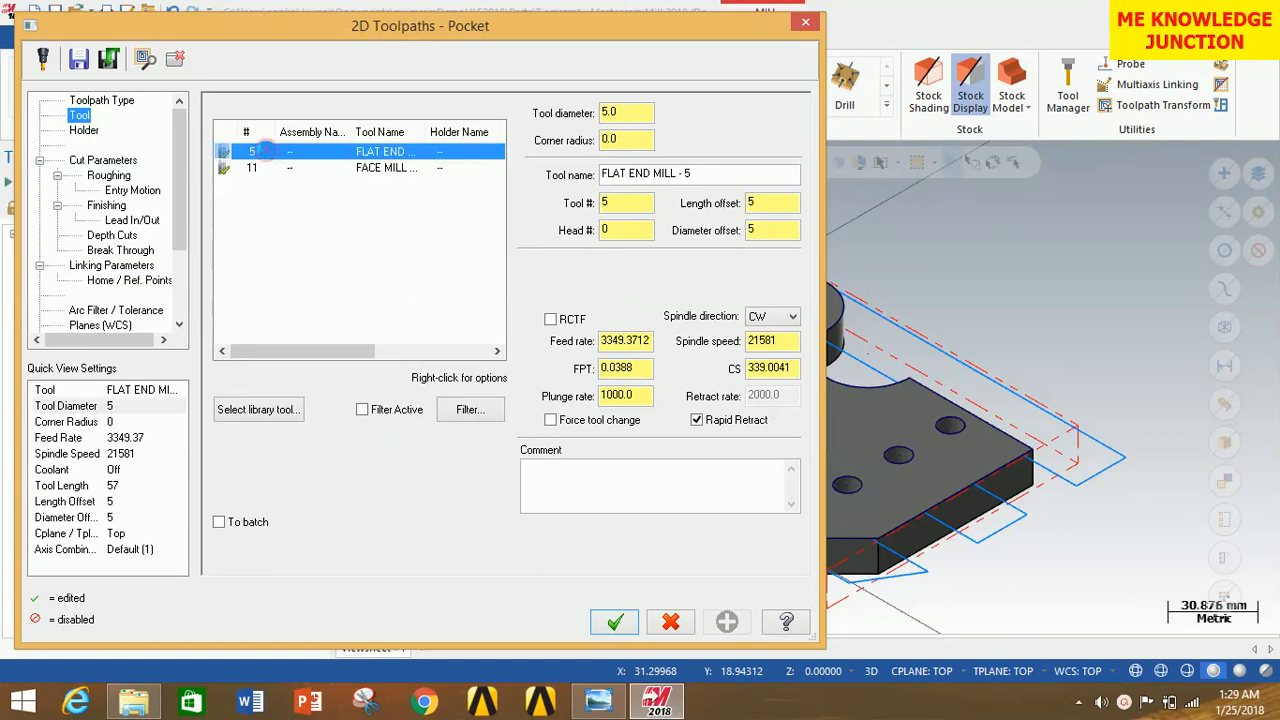
{"action": "double_click", "coordinate": [266, 151]}
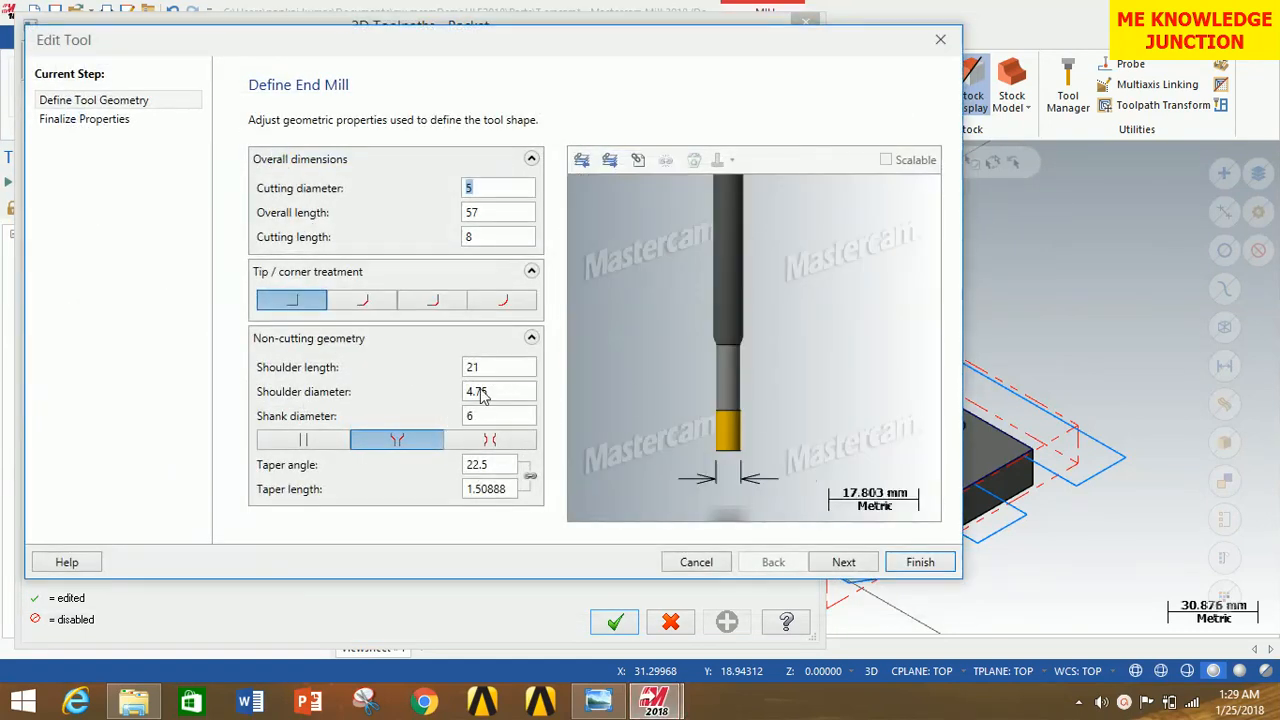
{"action": "left_click", "coordinate": [488, 237]}
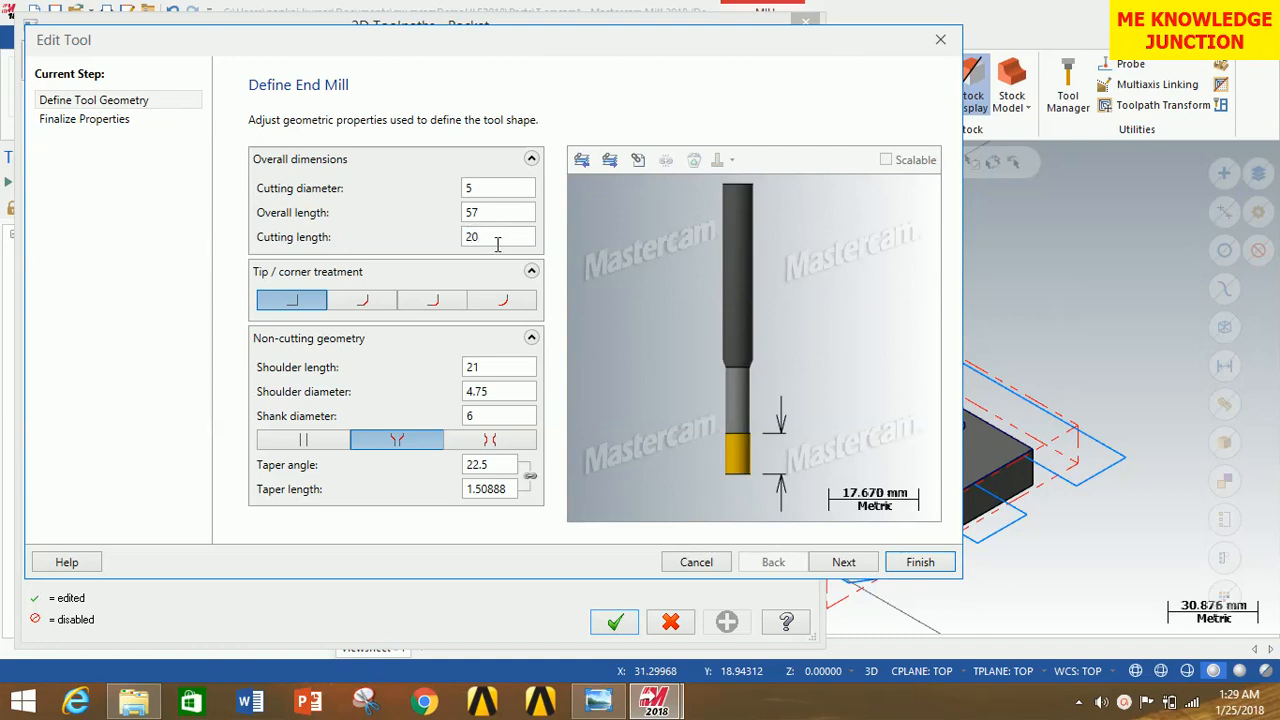
{"action": "left_click", "coordinate": [843, 562]}
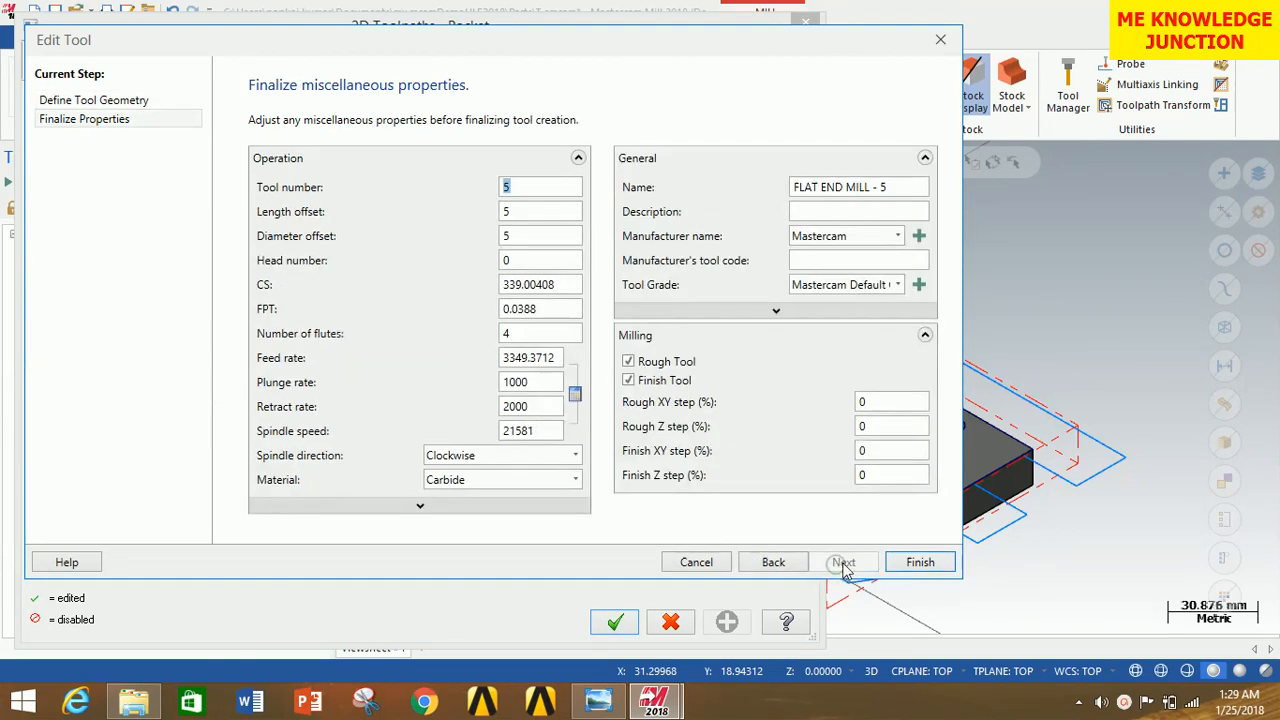
{"action": "left_click", "coordinate": [905, 563]}
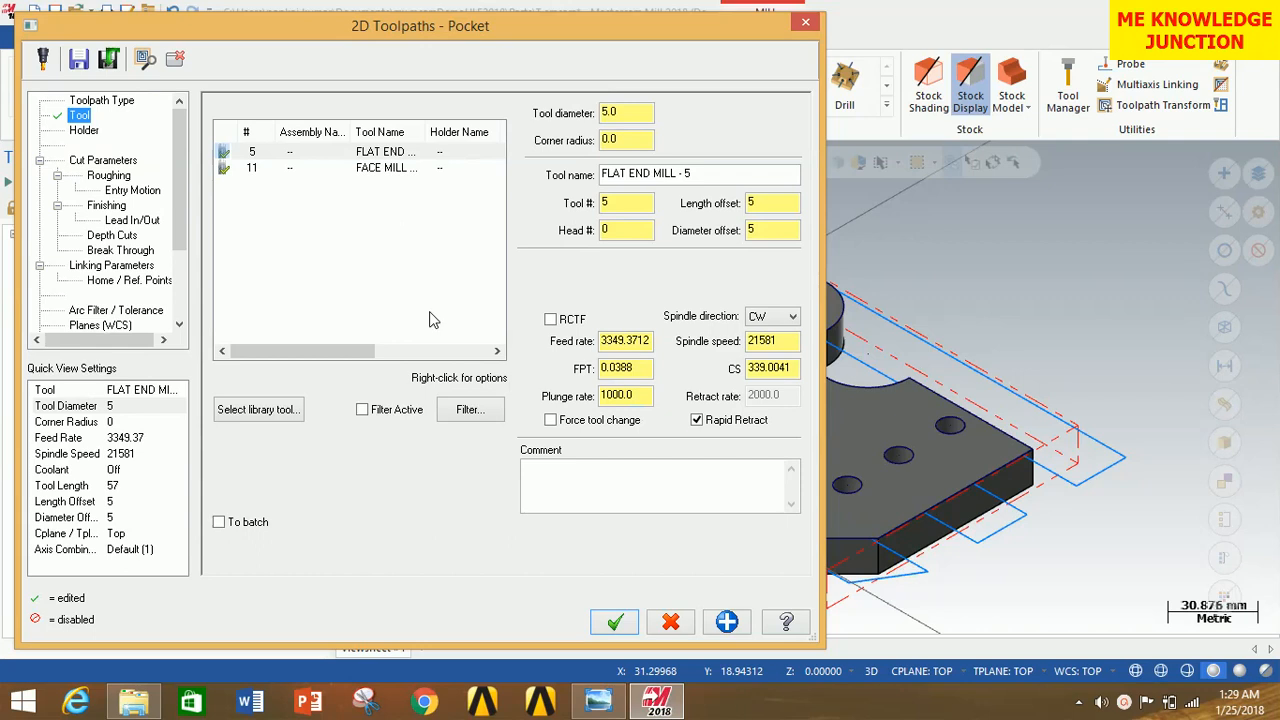
{"action": "left_click", "coordinate": [614, 622]}
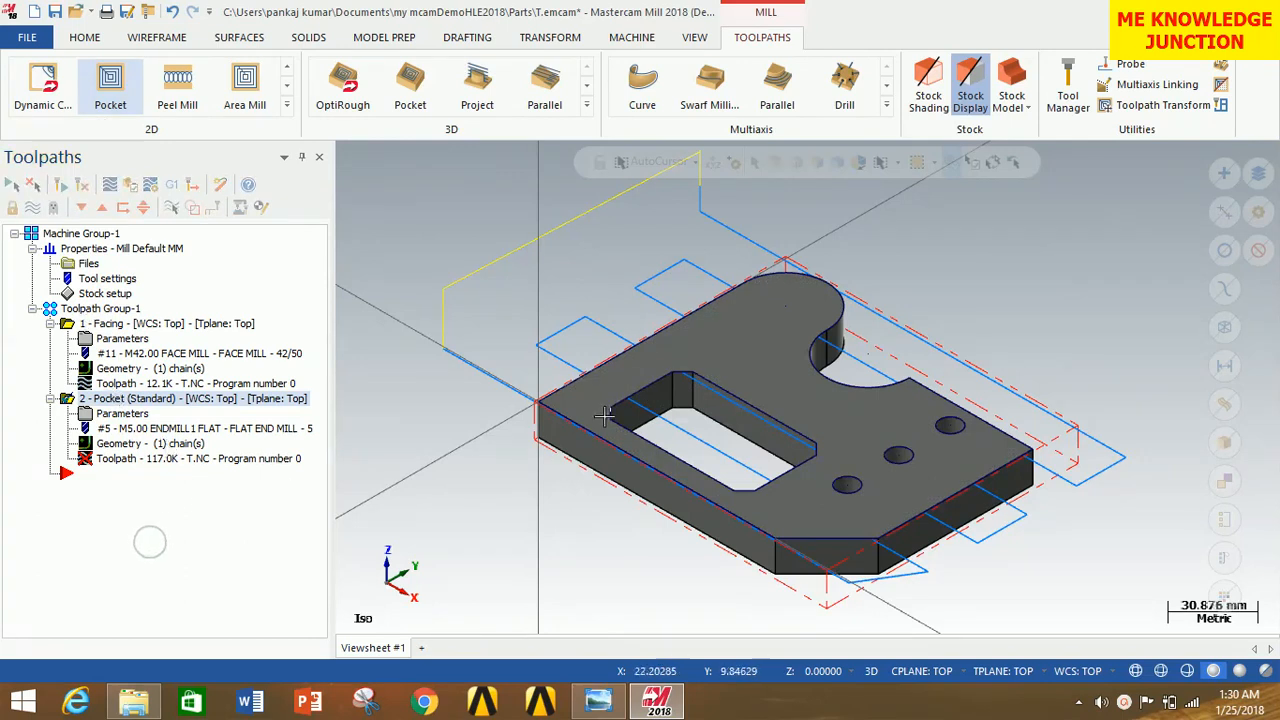
{"action": "left_click", "coordinate": [61, 186]}
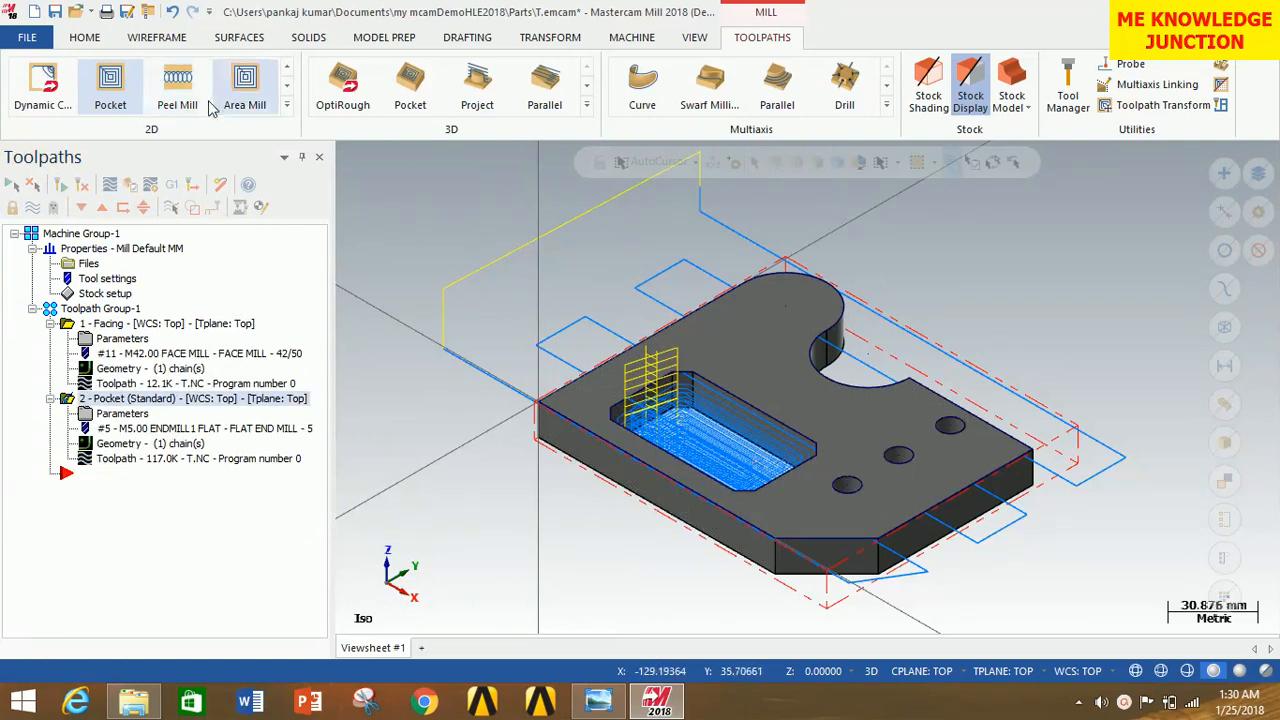
{"action": "left_click", "coordinate": [286, 104]}
{"action": "left_click", "coordinate": [109, 100]}
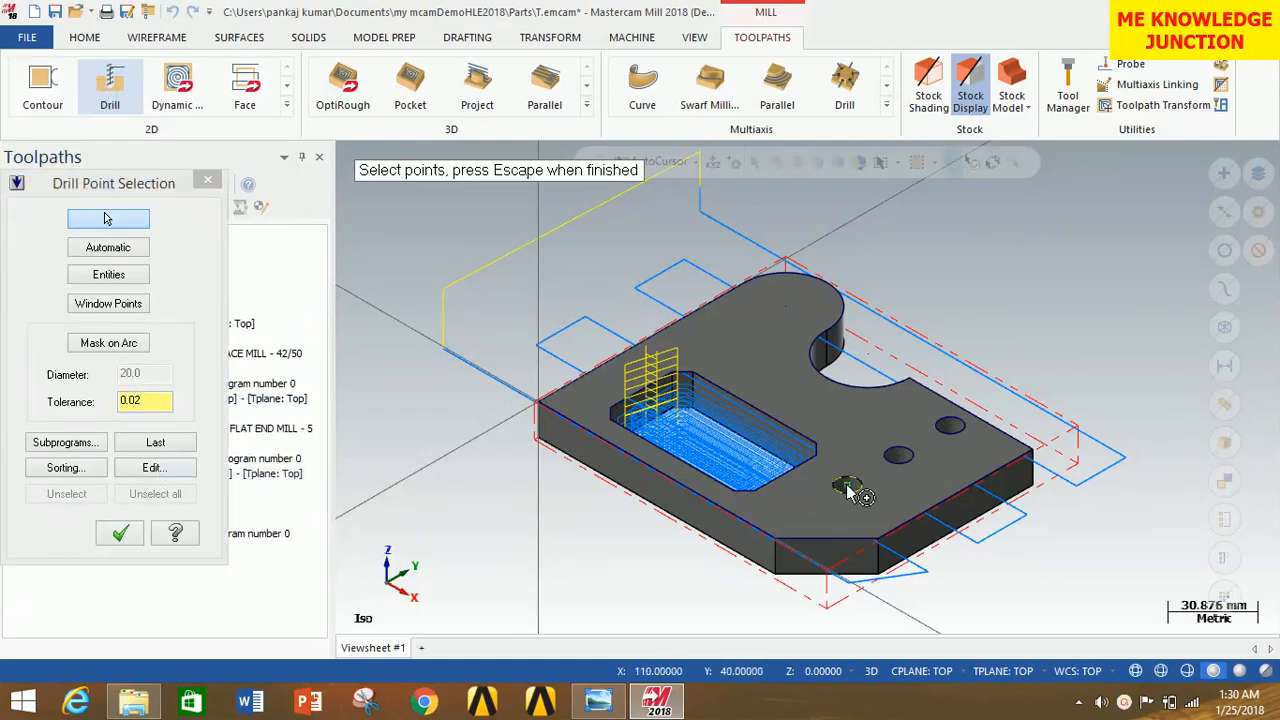
{"action": "left_click", "coordinate": [847, 488]}
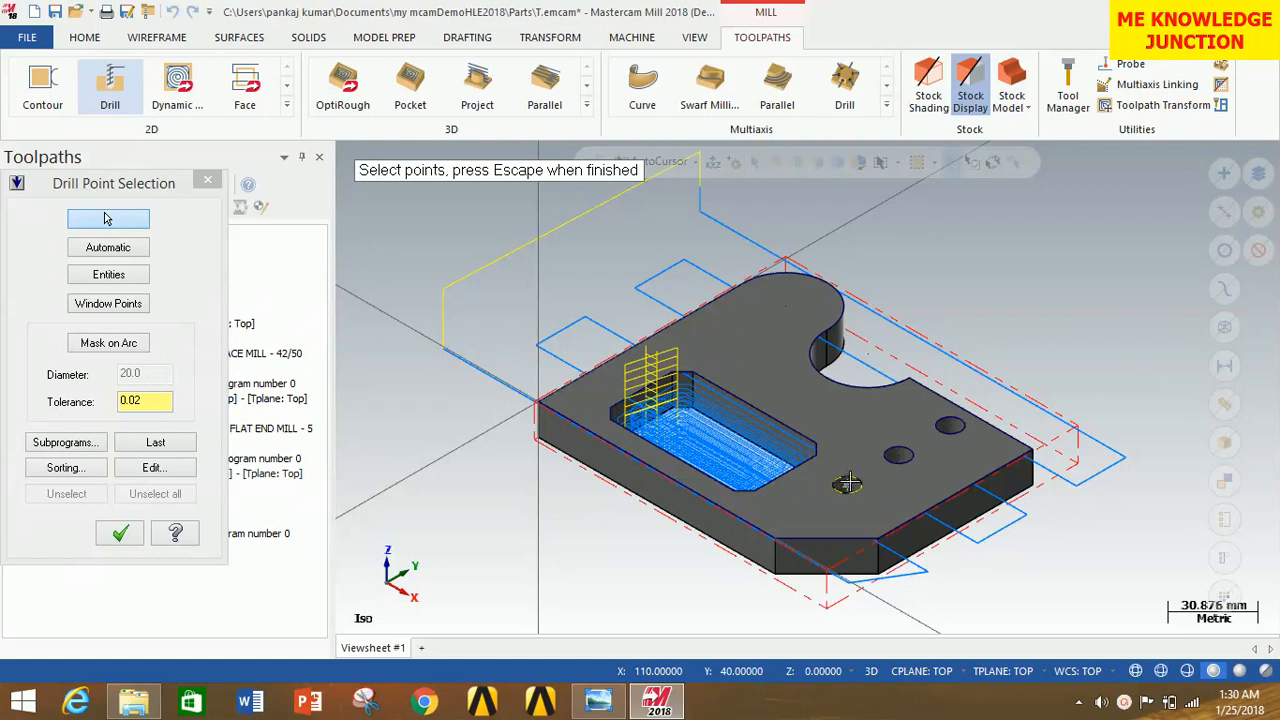
{"action": "left_click", "coordinate": [905, 457]}
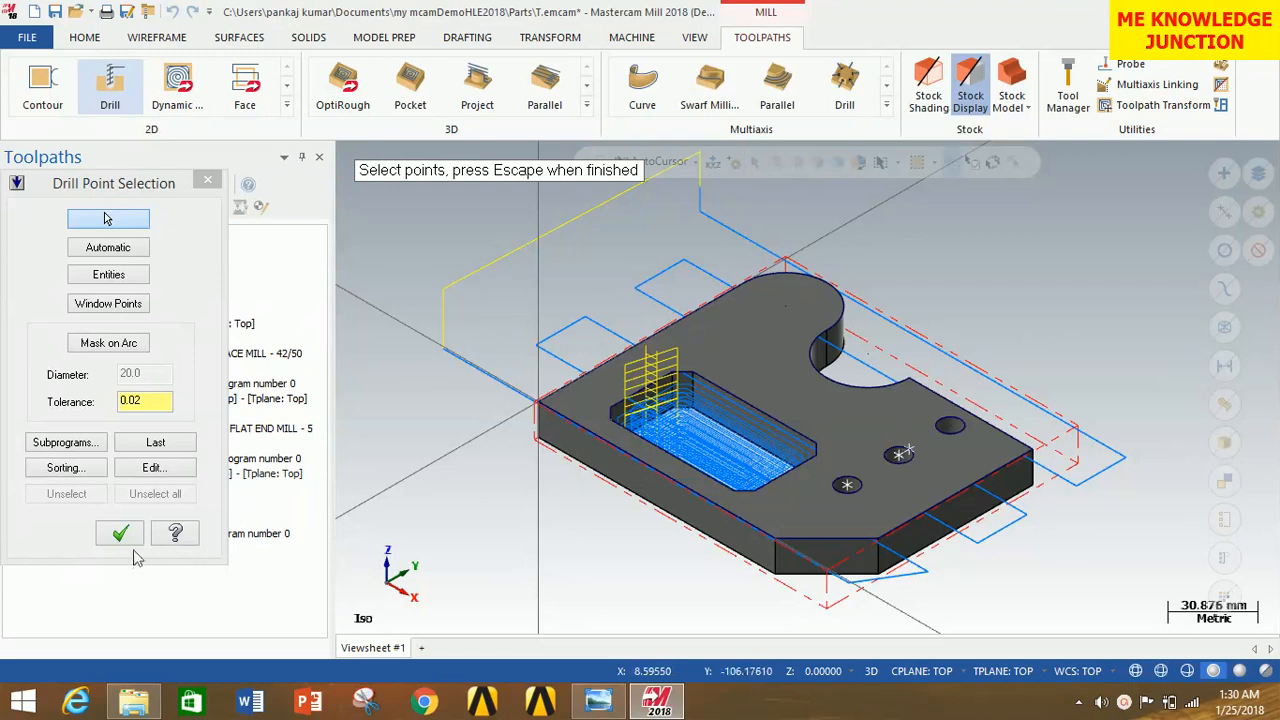
{"action": "left_click", "coordinate": [207, 180]}
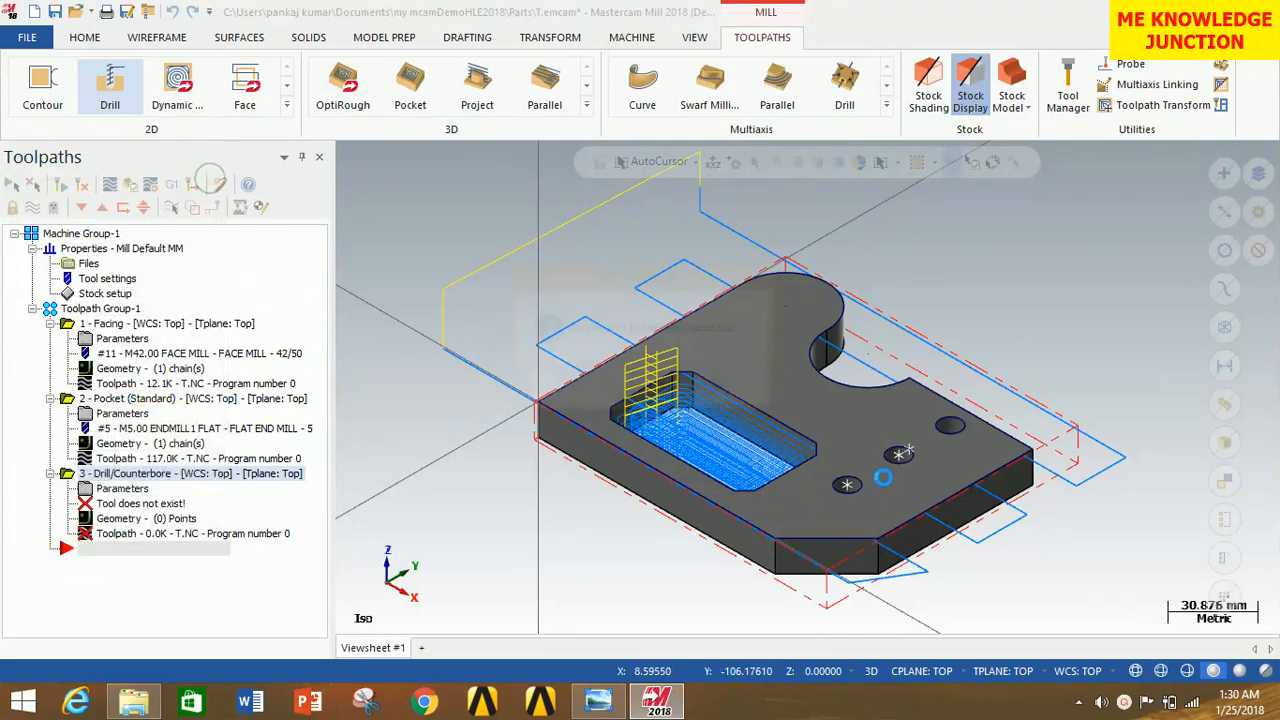
{"action": "left_click", "coordinate": [727, 392]}
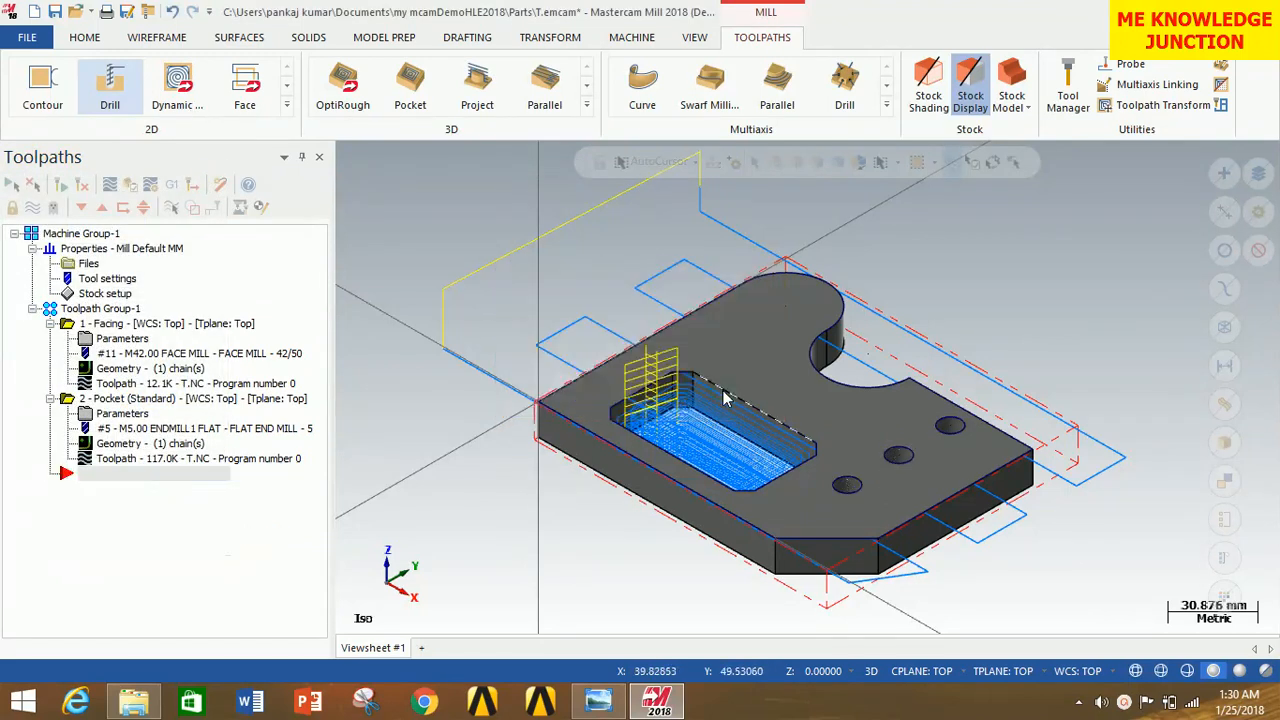
Start a drill toolpath using the center points of the three round holes
{"action": "left_click", "coordinate": [112, 86]}
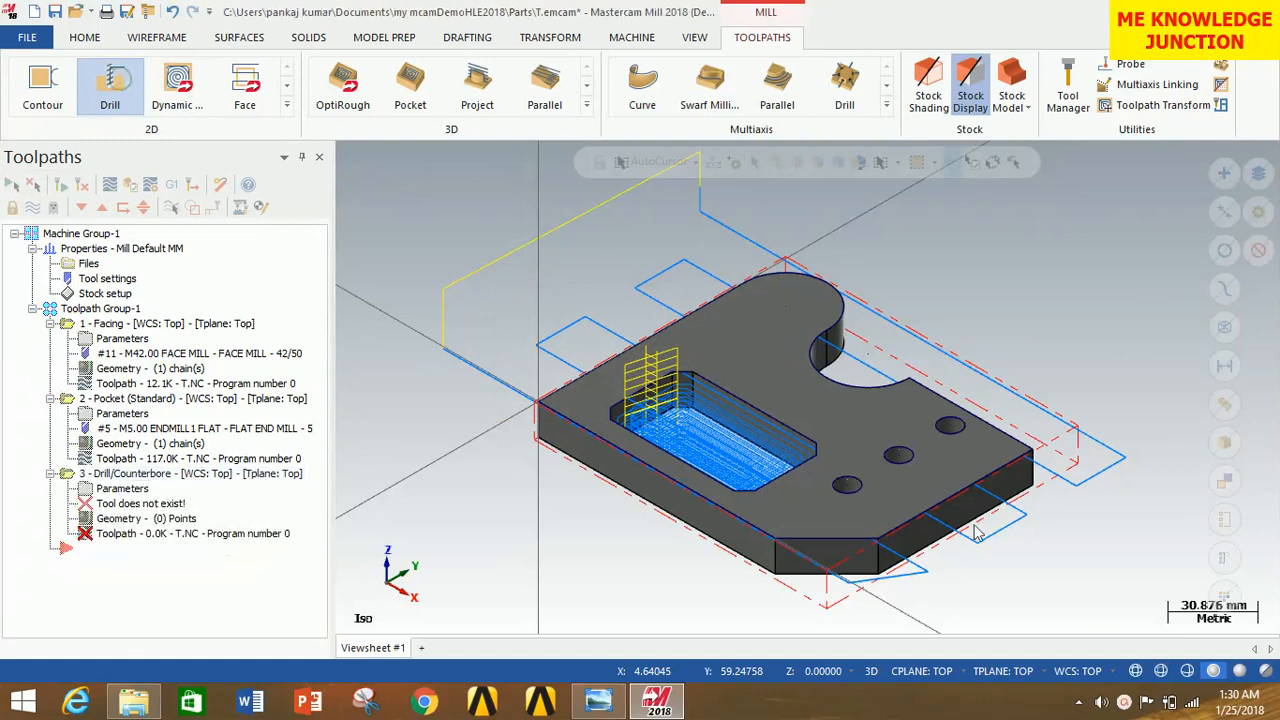
{"action": "left_click", "coordinate": [847, 484]}
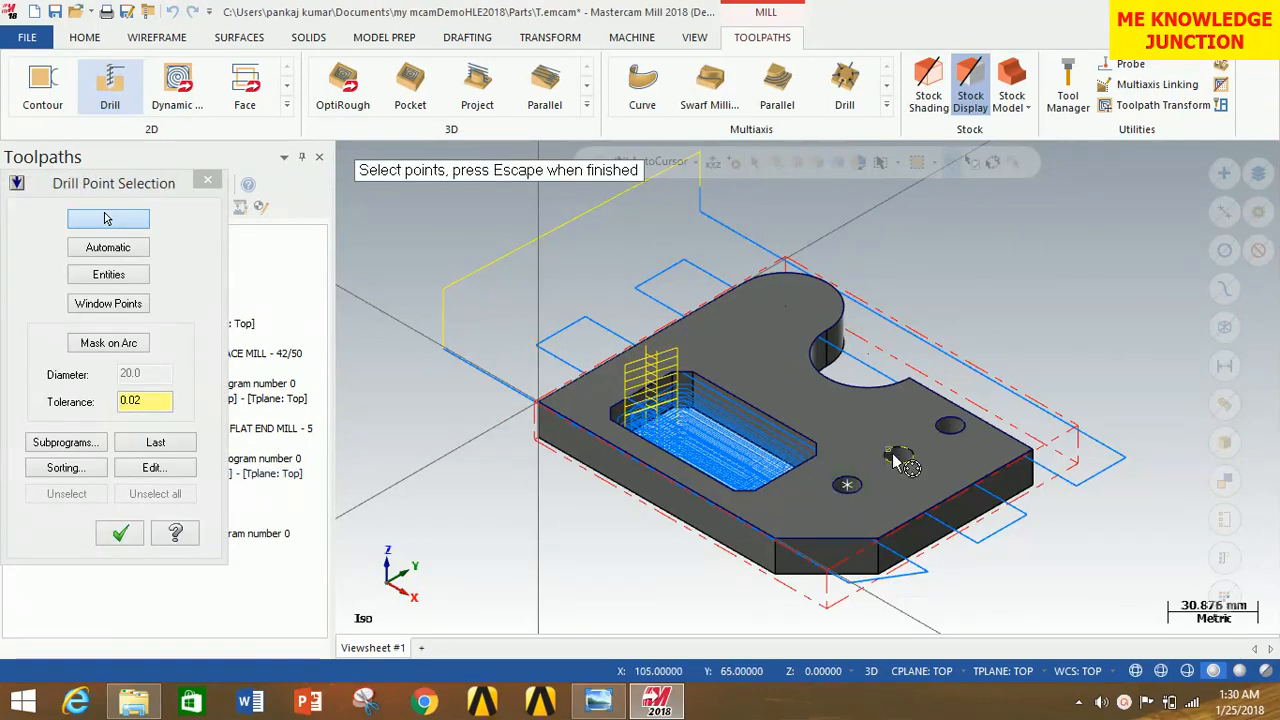
{"action": "left_click", "coordinate": [898, 455]}
{"action": "left_click", "coordinate": [950, 425]}
{"action": "left_click", "coordinate": [119, 533]}
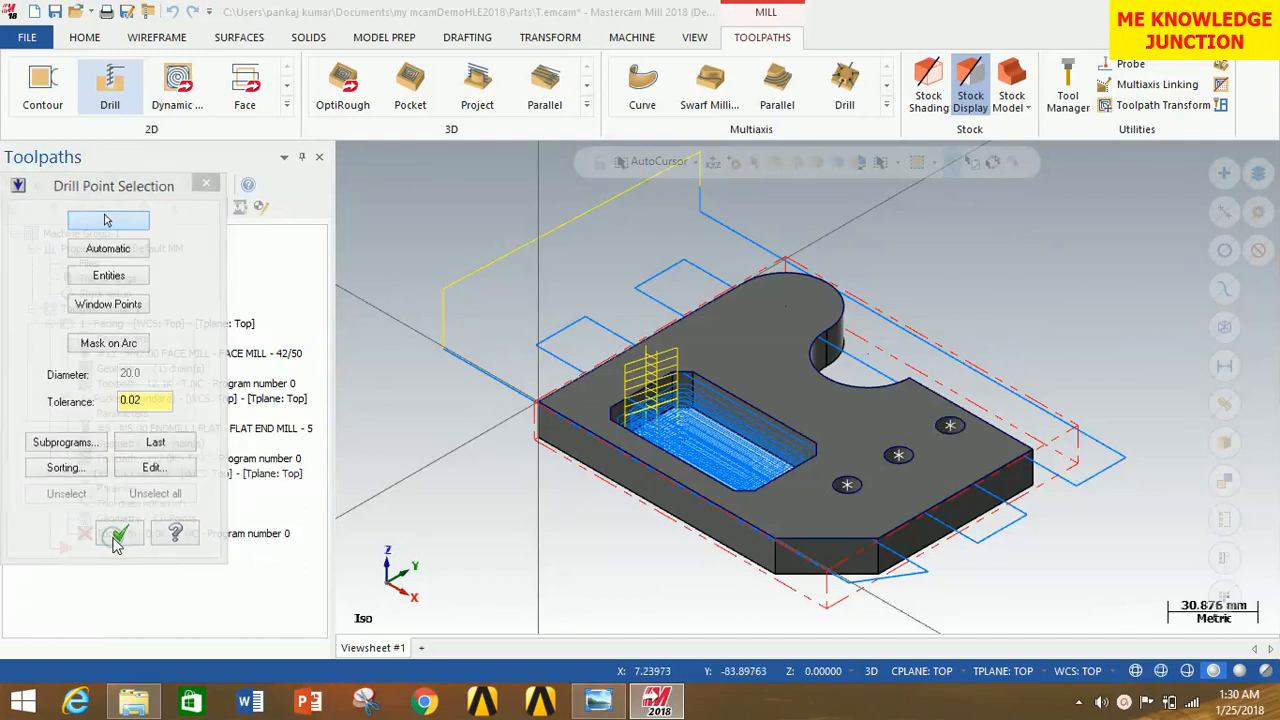
Choose the 10 mm SOLID CARBIDE DRILL 5xDc from the tool library and accept its geometry and properties
{"action": "left_click", "coordinate": [88, 115]}
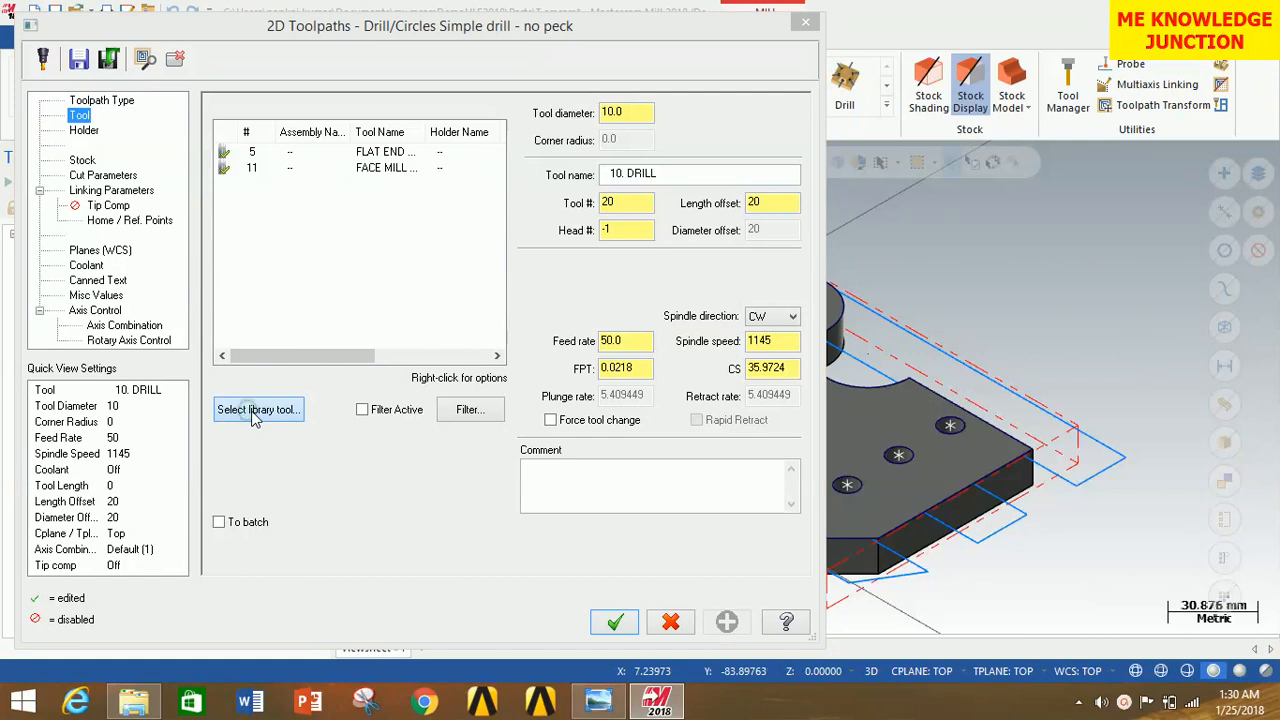
{"action": "left_click", "coordinate": [251, 409]}
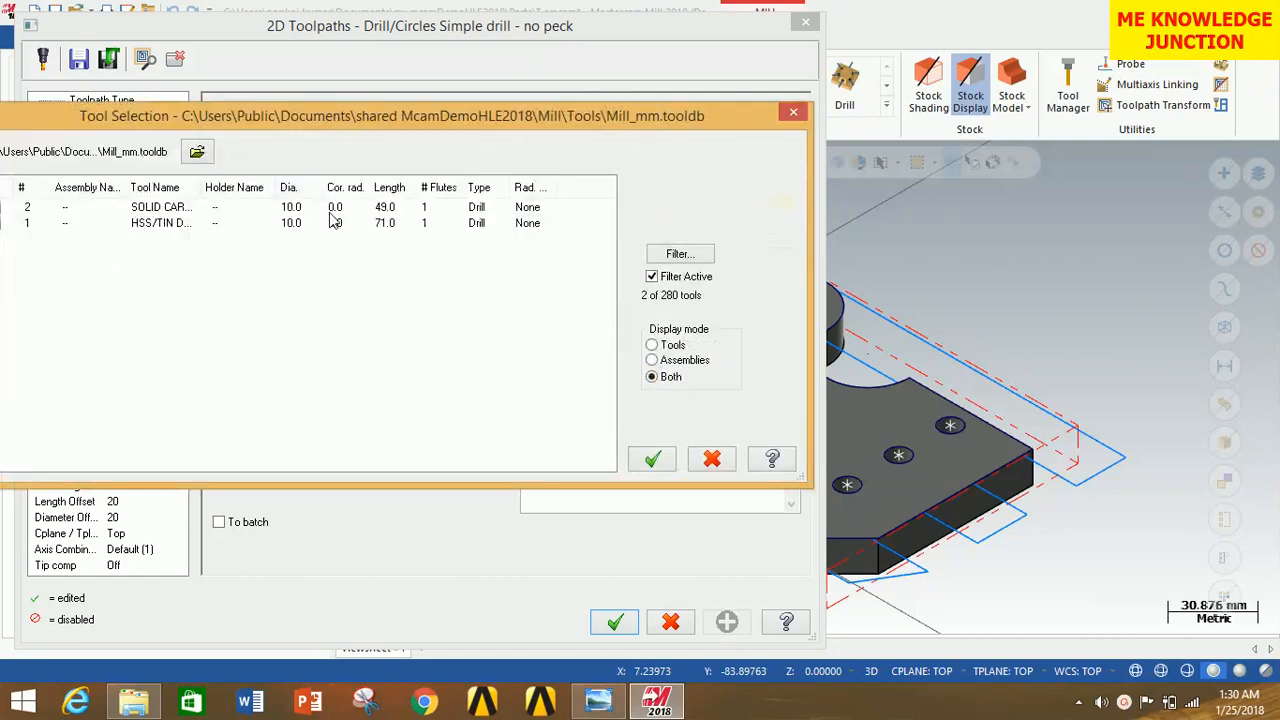
{"action": "left_click", "coordinate": [690, 254]}
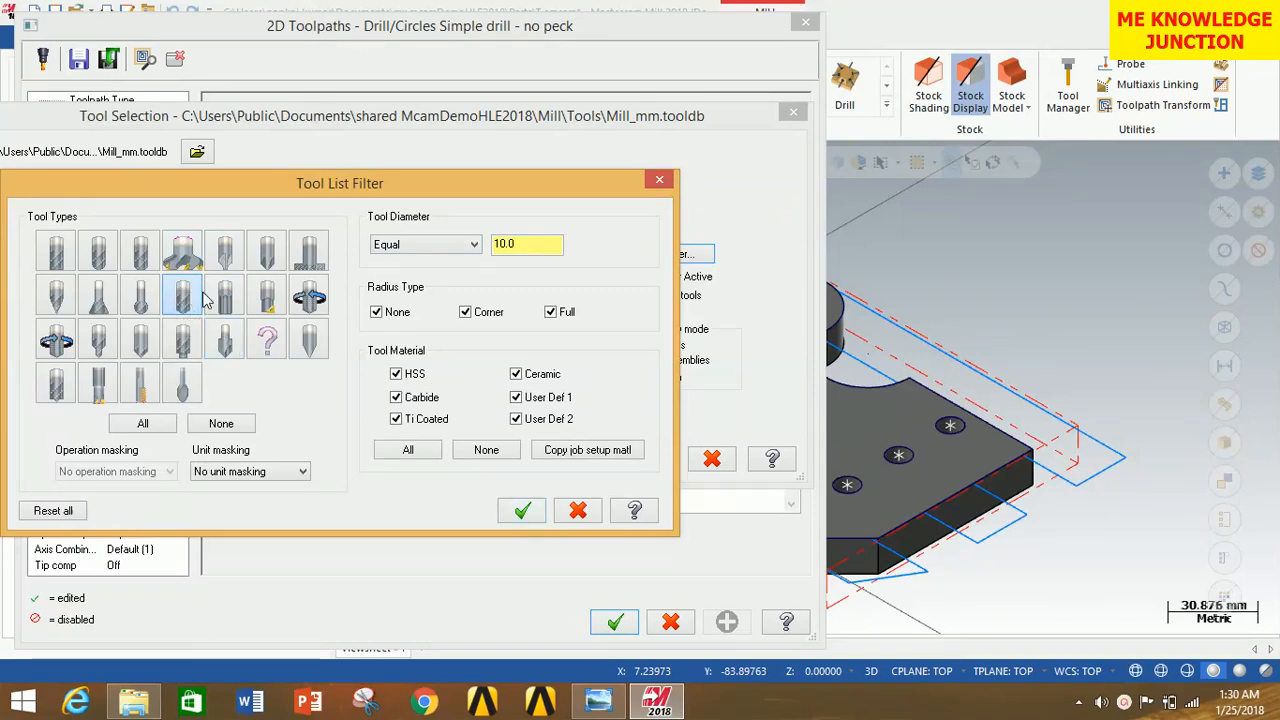
{"action": "left_click", "coordinate": [521, 511]}
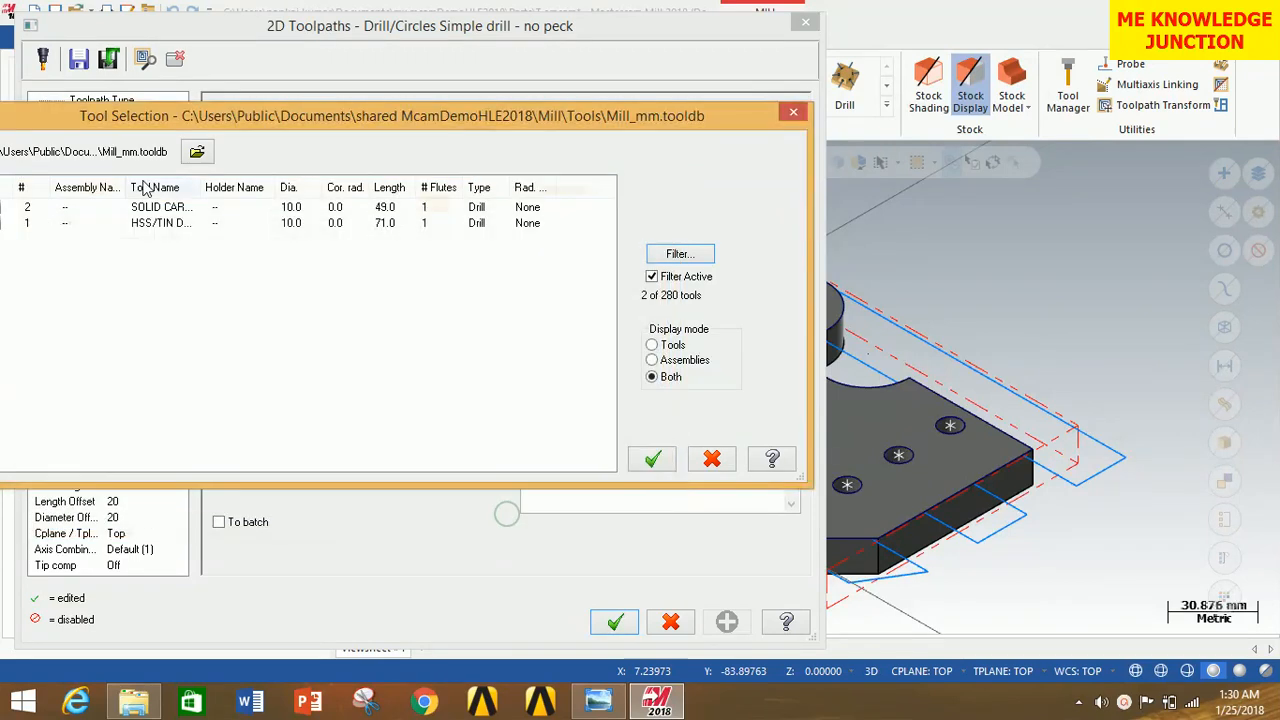
{"action": "left_click", "coordinate": [334, 208]}
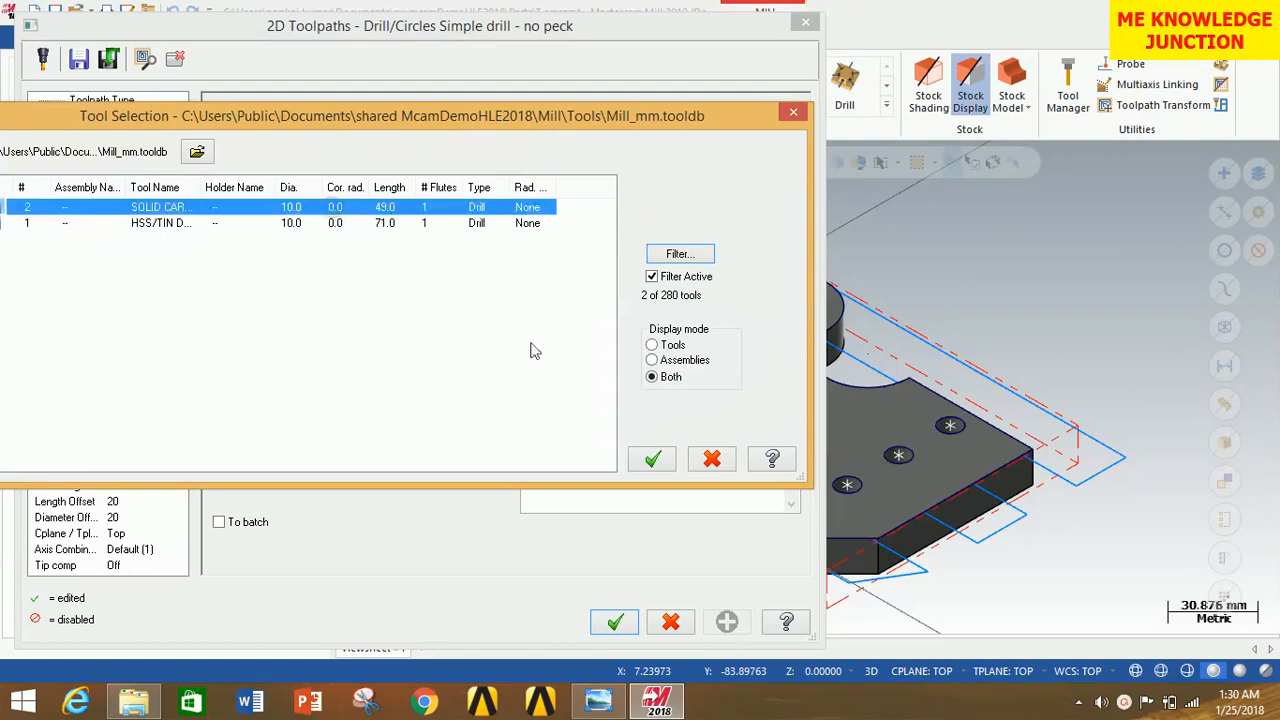
{"action": "left_click", "coordinate": [652, 462]}
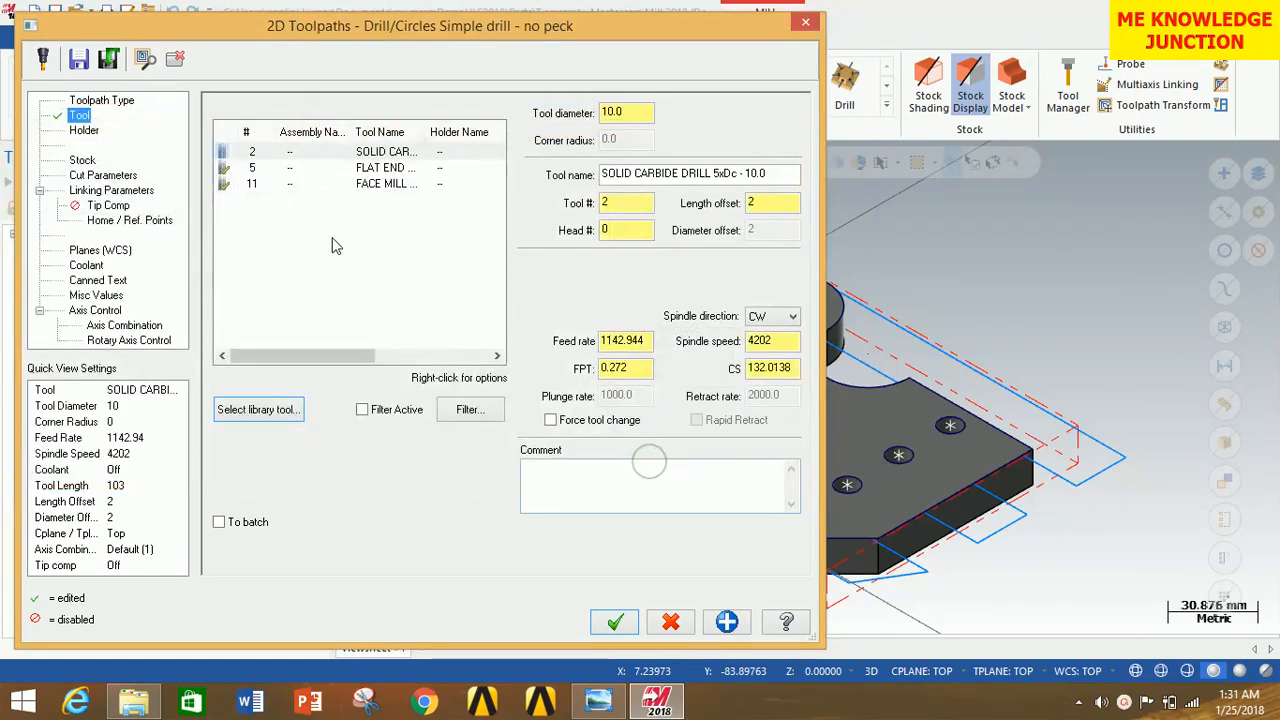
{"action": "left_click", "coordinate": [282, 155]}
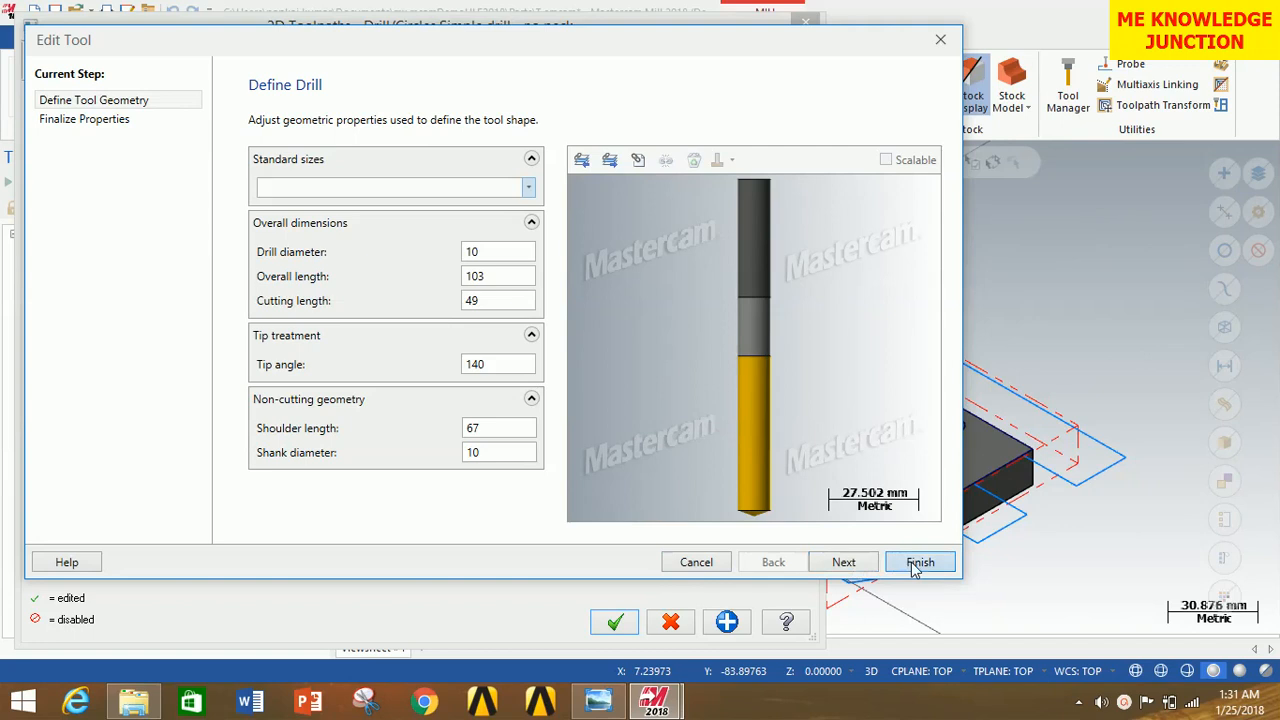
{"action": "left_click", "coordinate": [841, 563]}
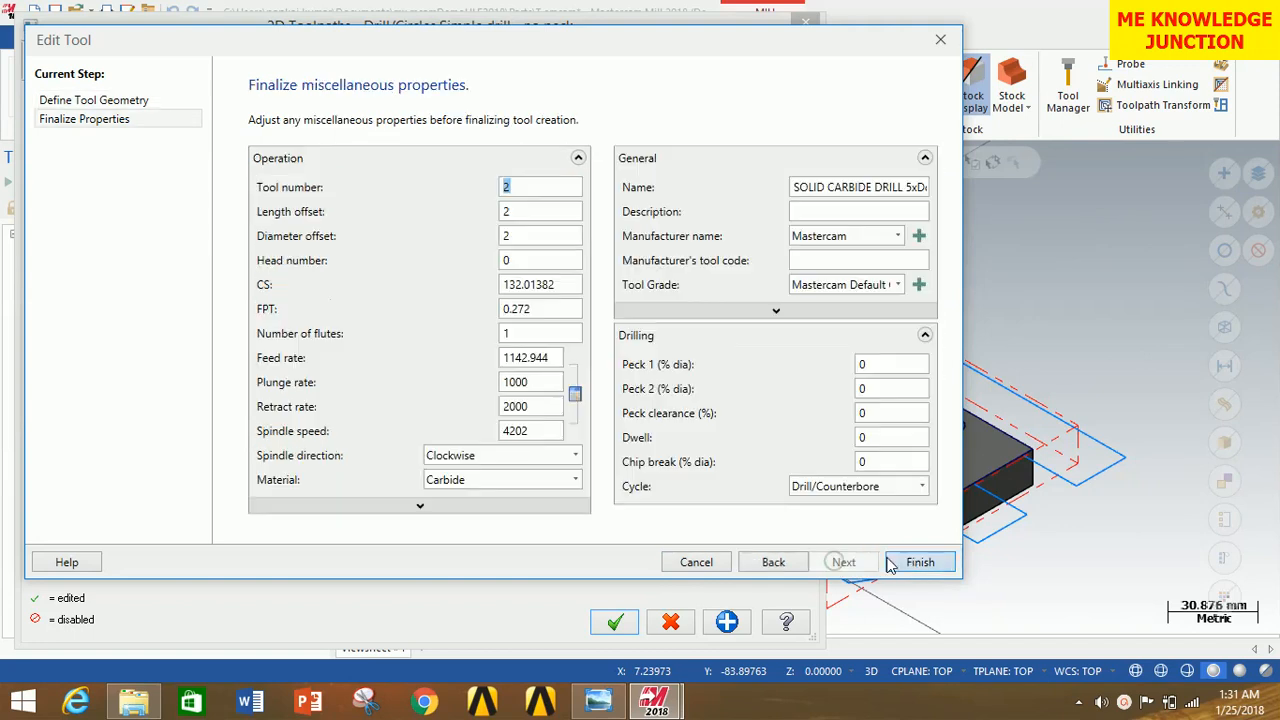
{"action": "left_click", "coordinate": [910, 561]}
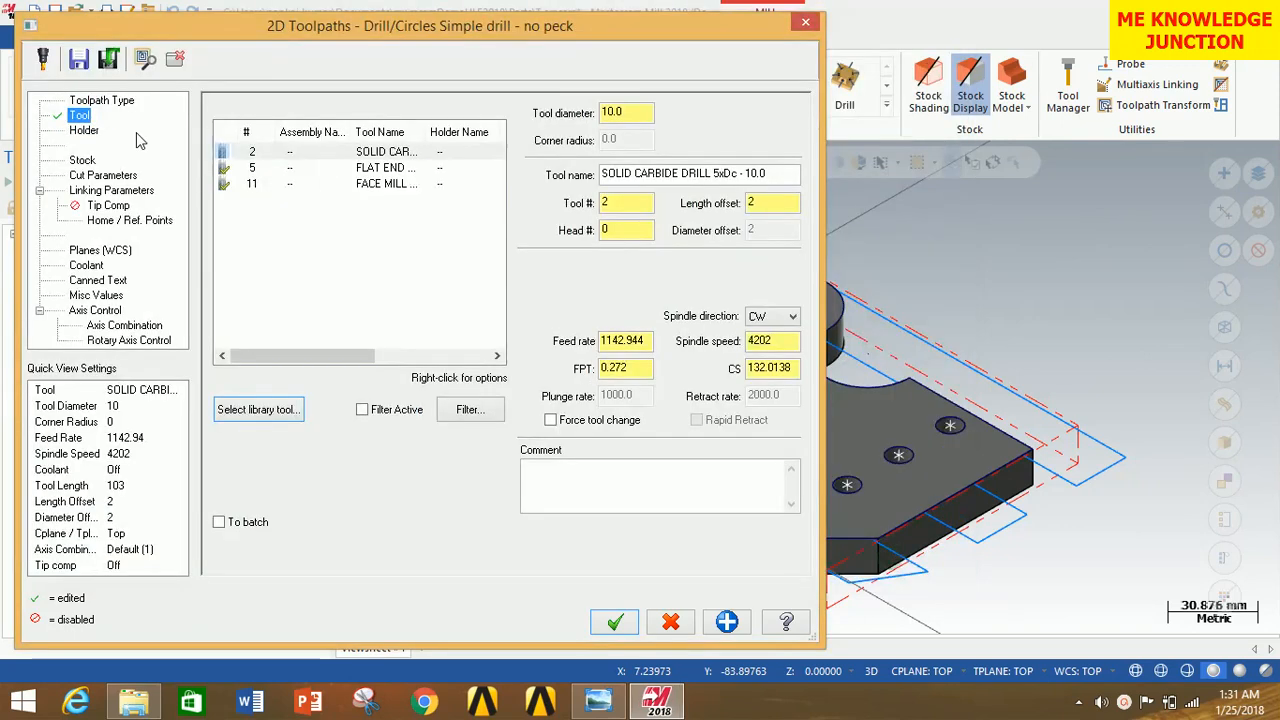
Enable Use Stock with incremental linking for the drilling, set its depth to -20 mm and generate the toolpath
{"action": "left_click", "coordinate": [83, 160]}
{"action": "left_click", "coordinate": [243, 129]}
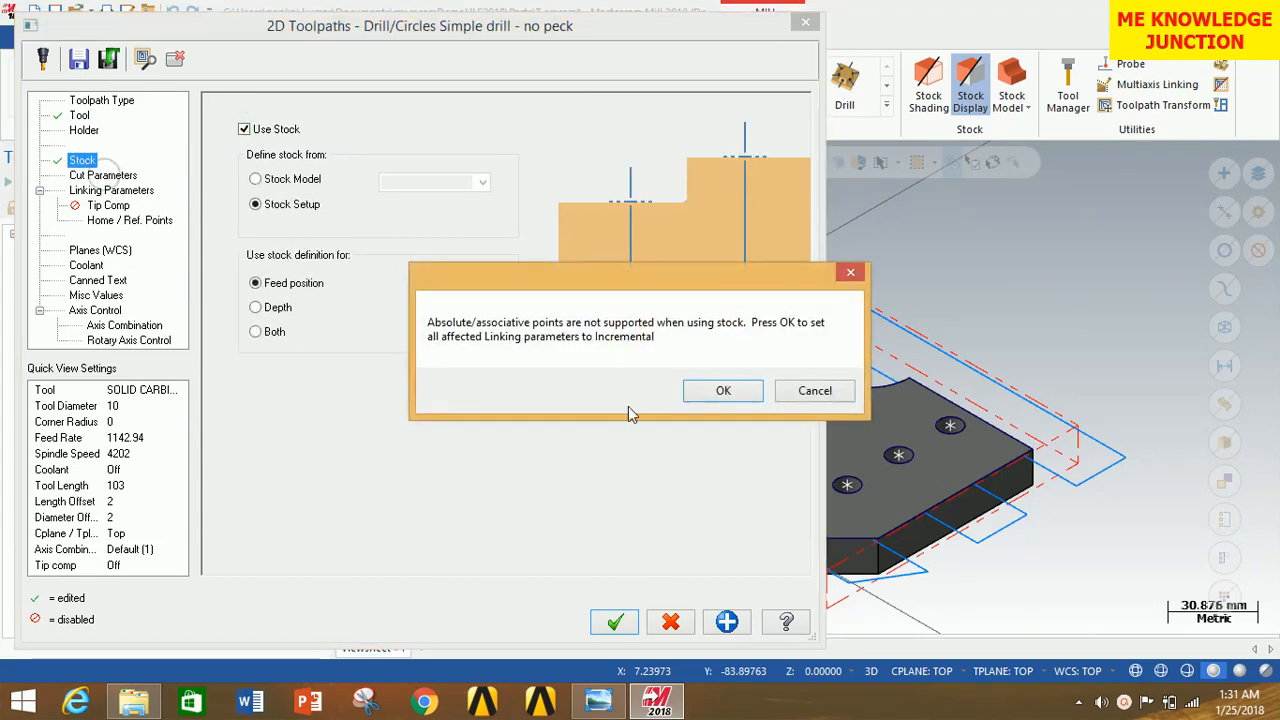
{"action": "left_click", "coordinate": [708, 395]}
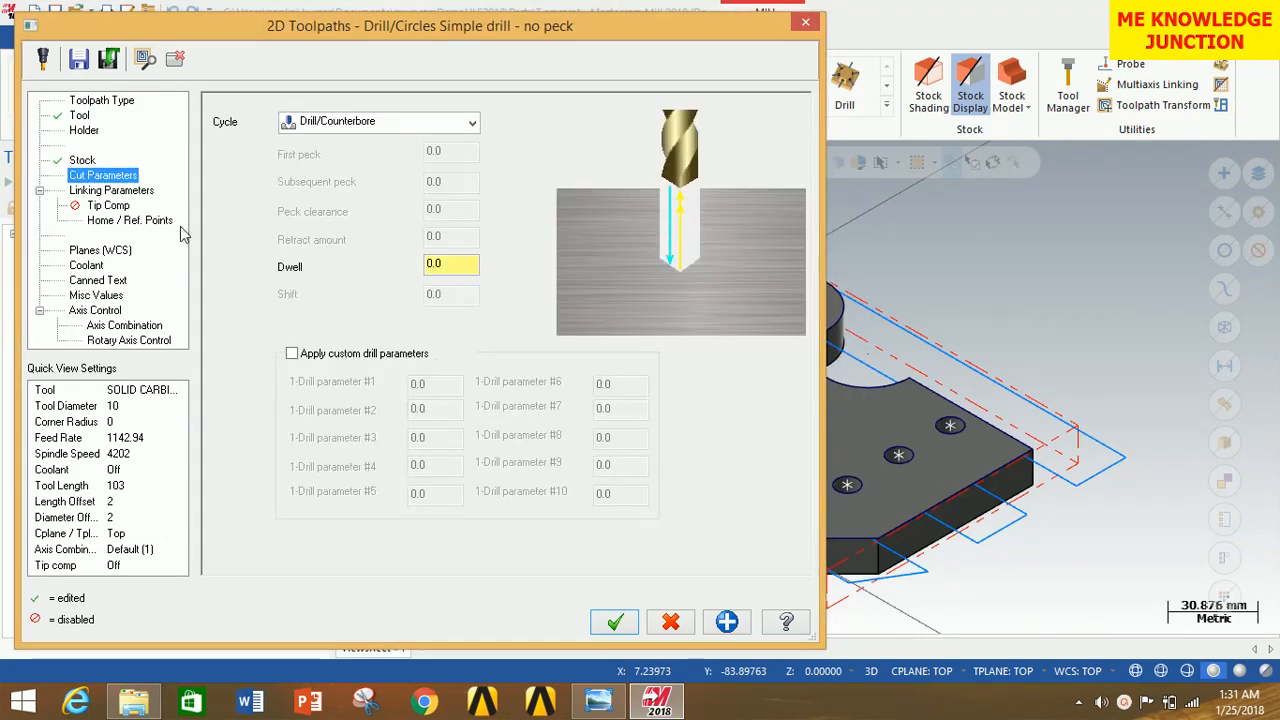
{"action": "left_click", "coordinate": [135, 192]}
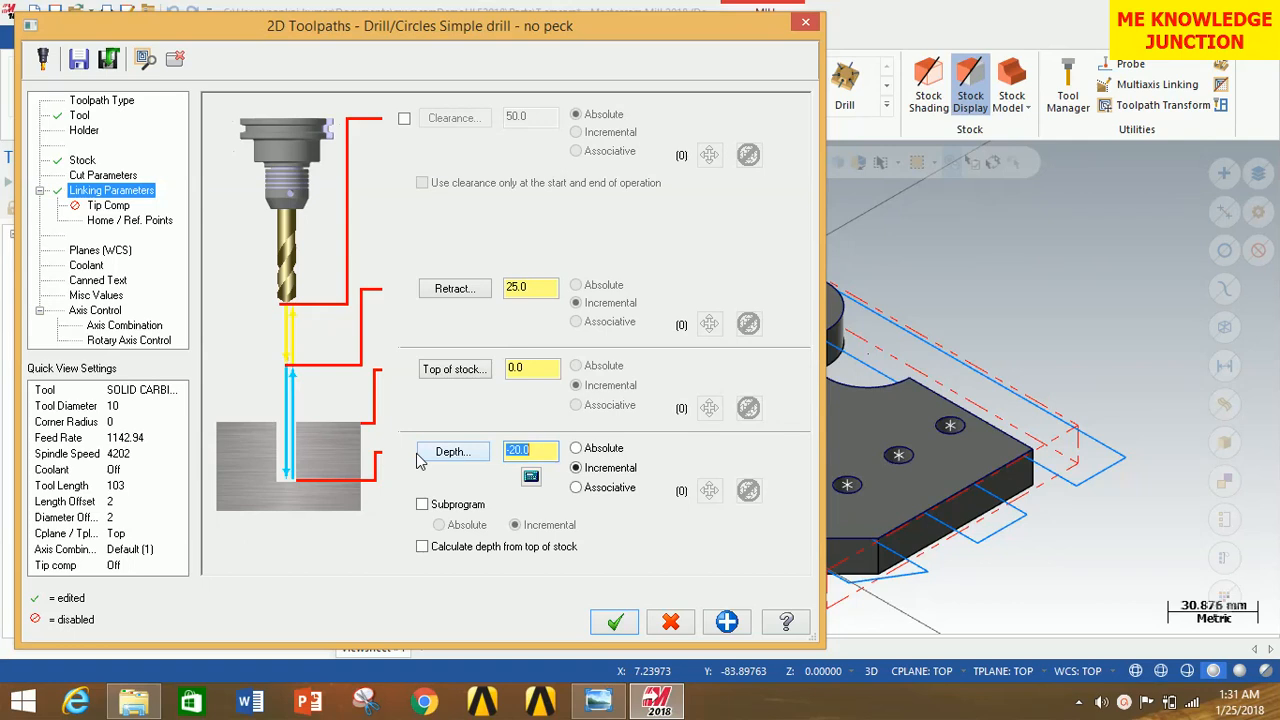
{"action": "left_click", "coordinate": [615, 623]}
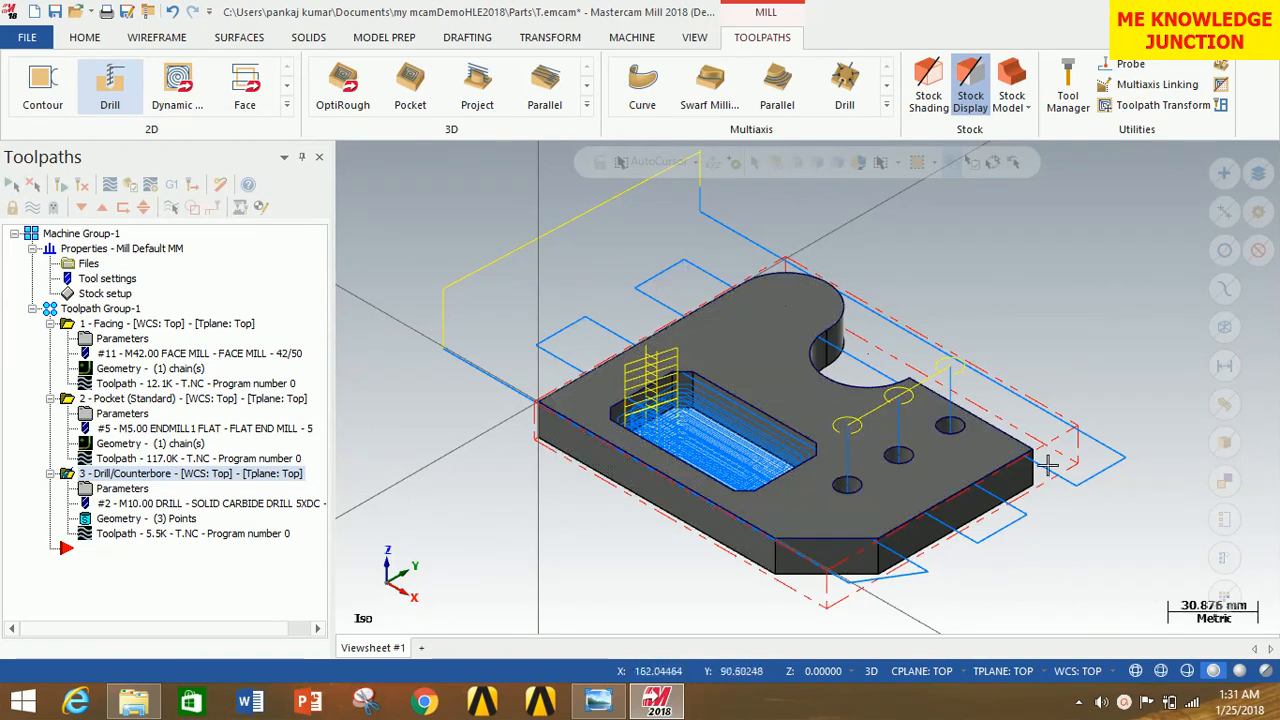
Start a contour toolpath on the plate's outer top profile chain
{"action": "left_click", "coordinate": [42, 85]}
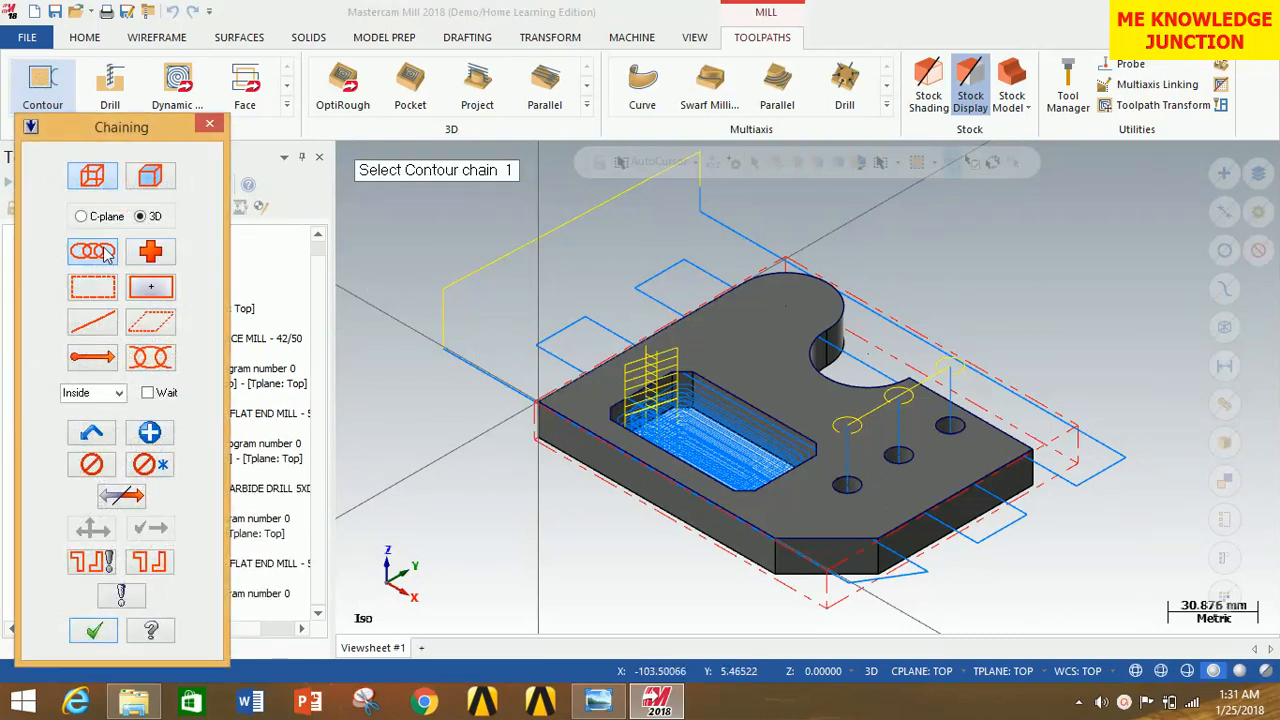
{"action": "left_click", "coordinate": [570, 385]}
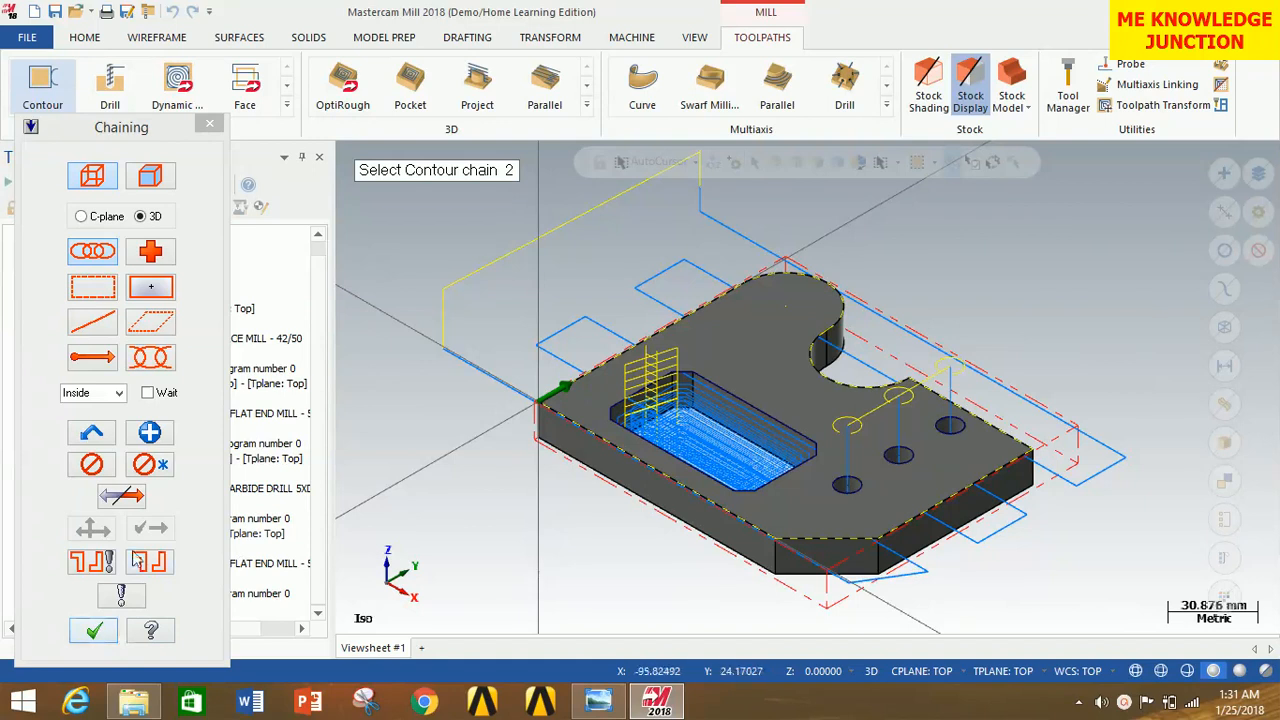
{"action": "left_click", "coordinate": [92, 631]}
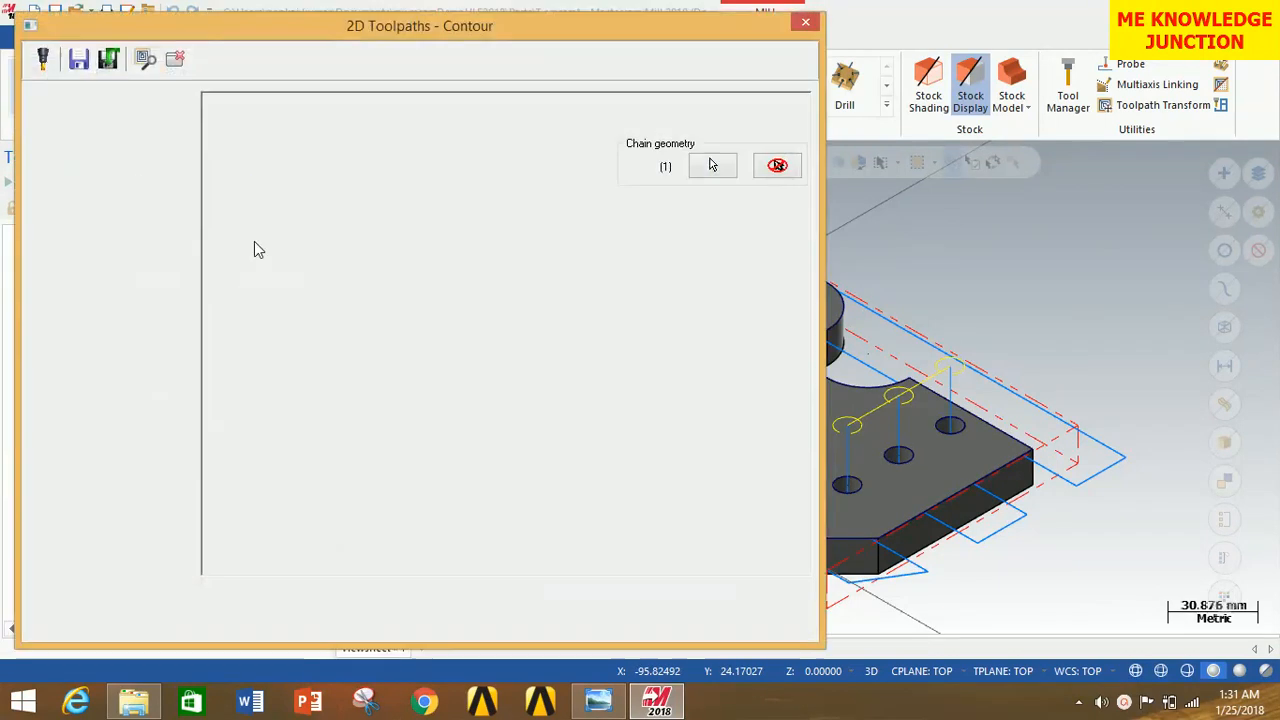
Choose the 10 mm BALL-NOSE END MILL from the tool library for the contour, filtering the tool list by Endmill2 Sphere
{"action": "left_click", "coordinate": [79, 115]}
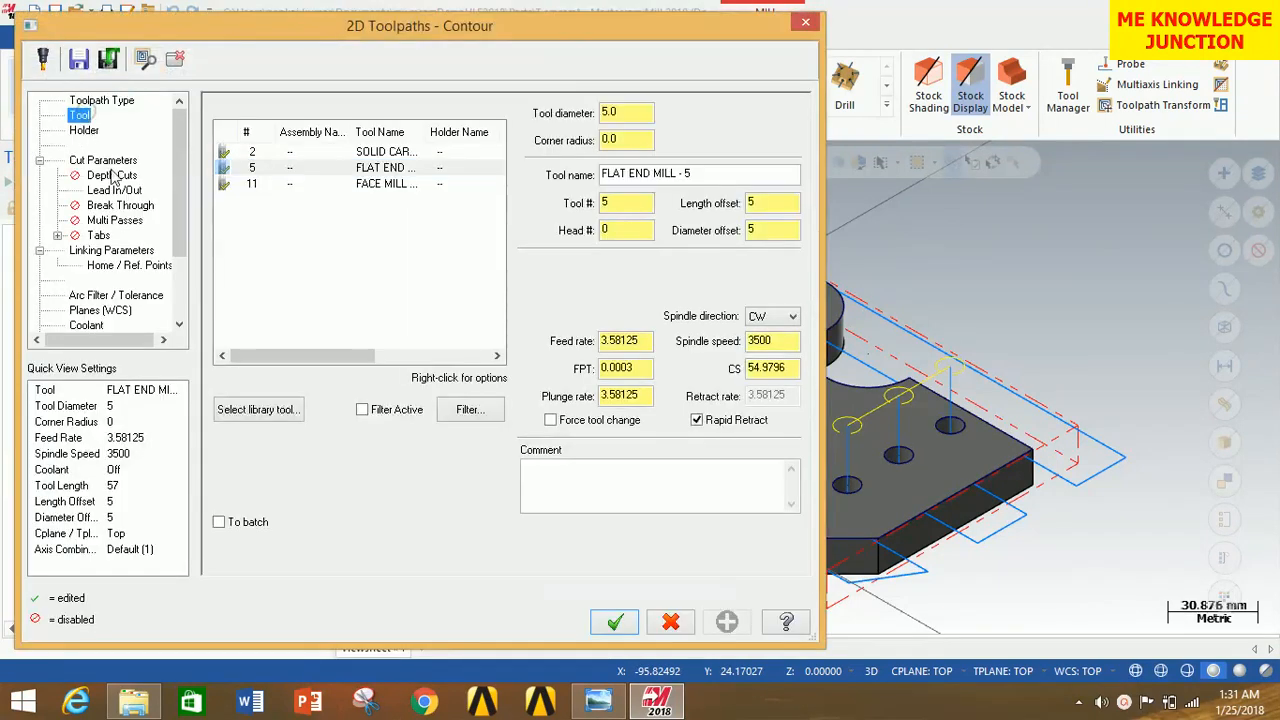
{"action": "left_click", "coordinate": [257, 412]}
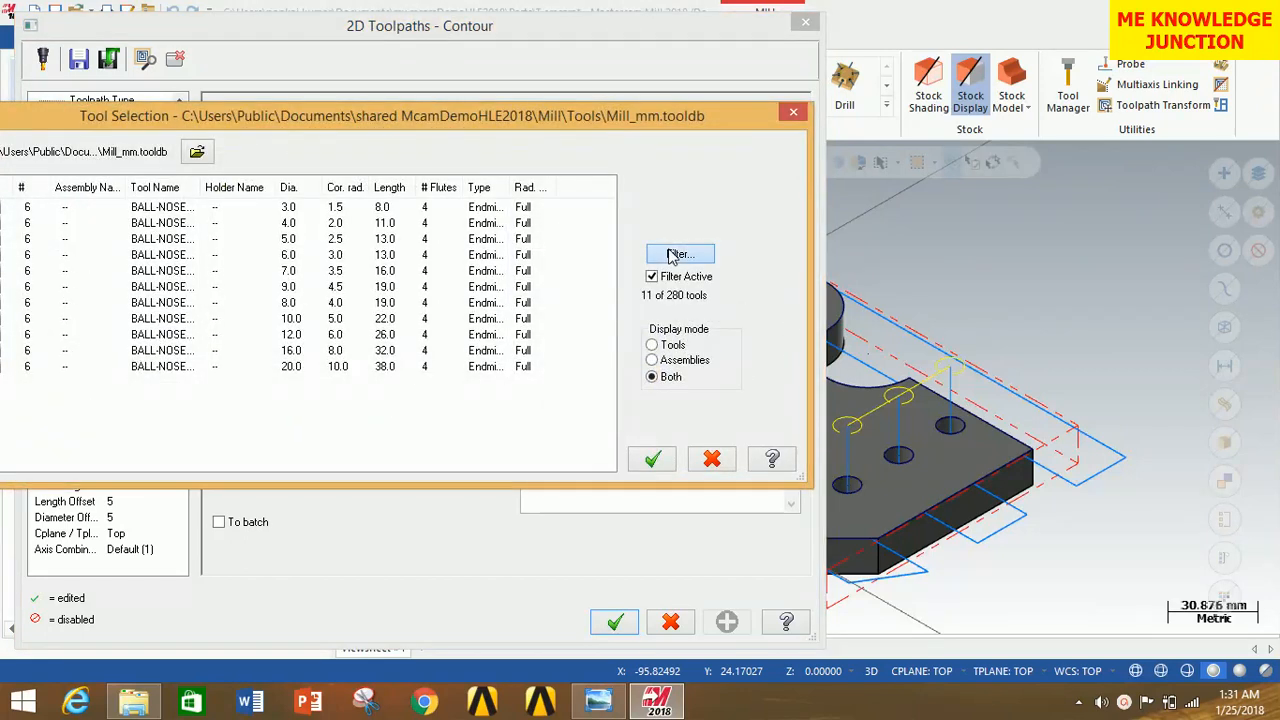
{"action": "left_click", "coordinate": [678, 254]}
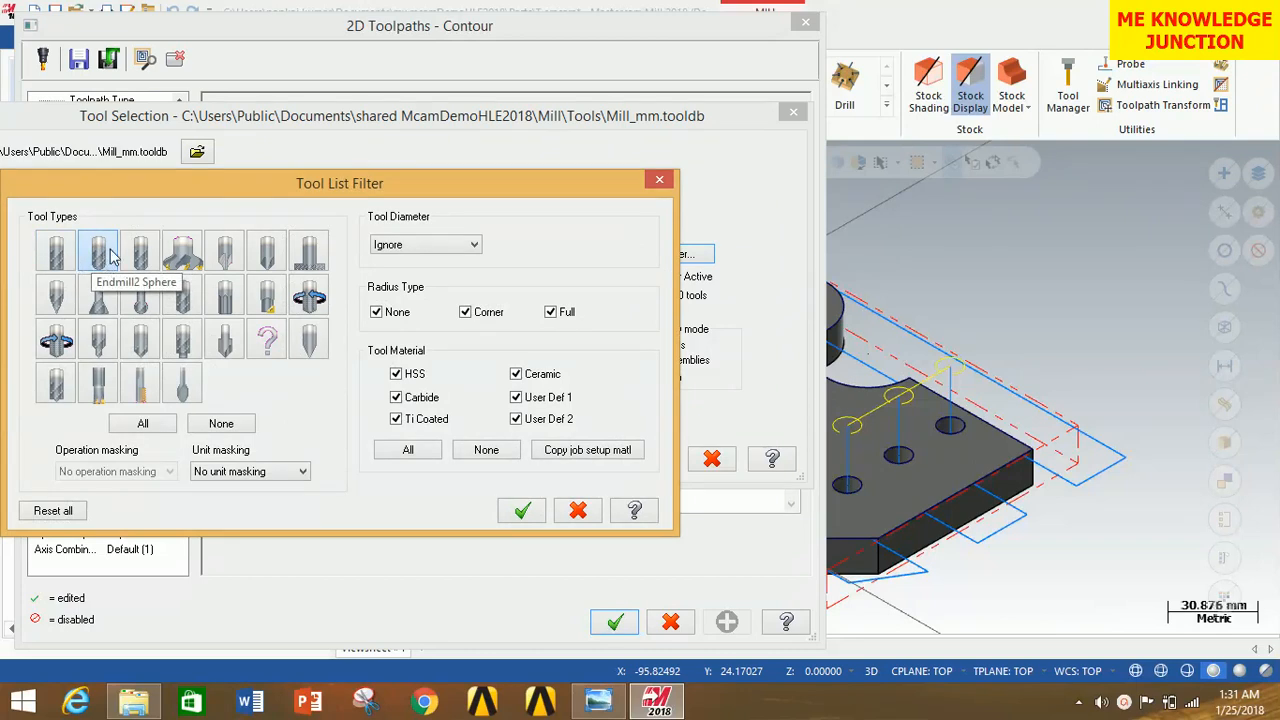
{"action": "left_click", "coordinate": [99, 251]}
{"action": "left_click", "coordinate": [521, 511]}
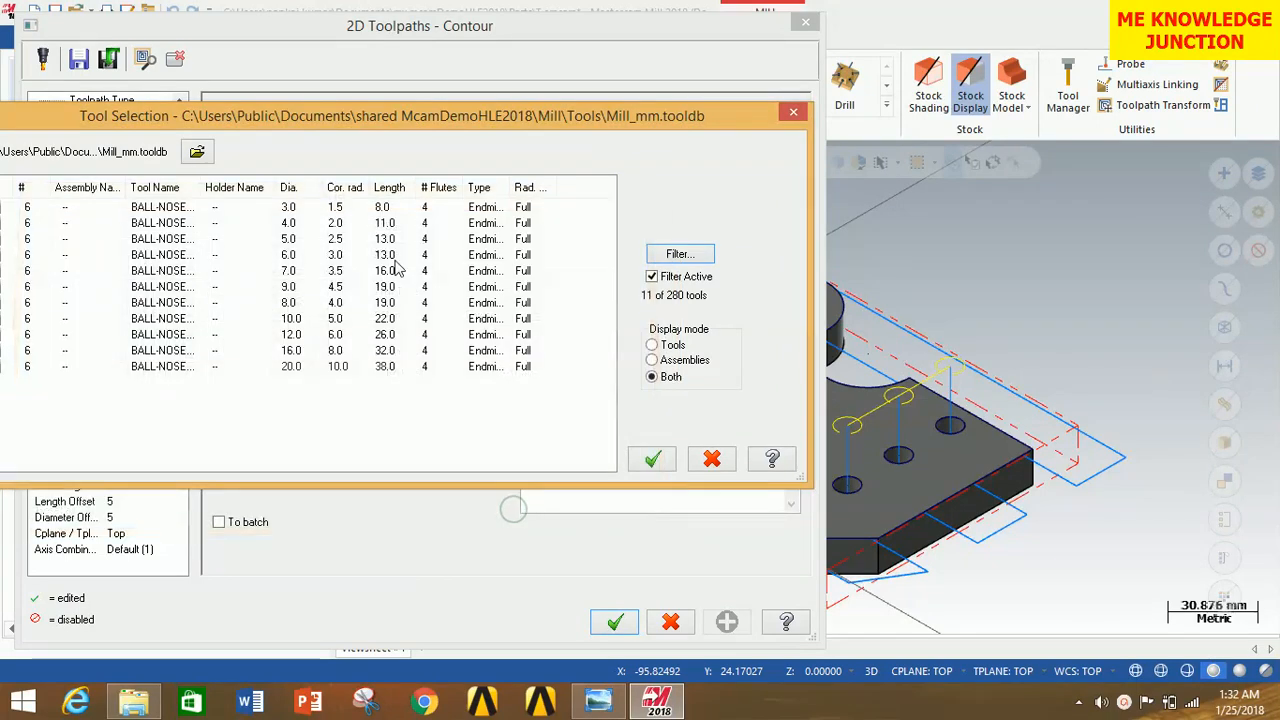
{"action": "left_click", "coordinate": [290, 241]}
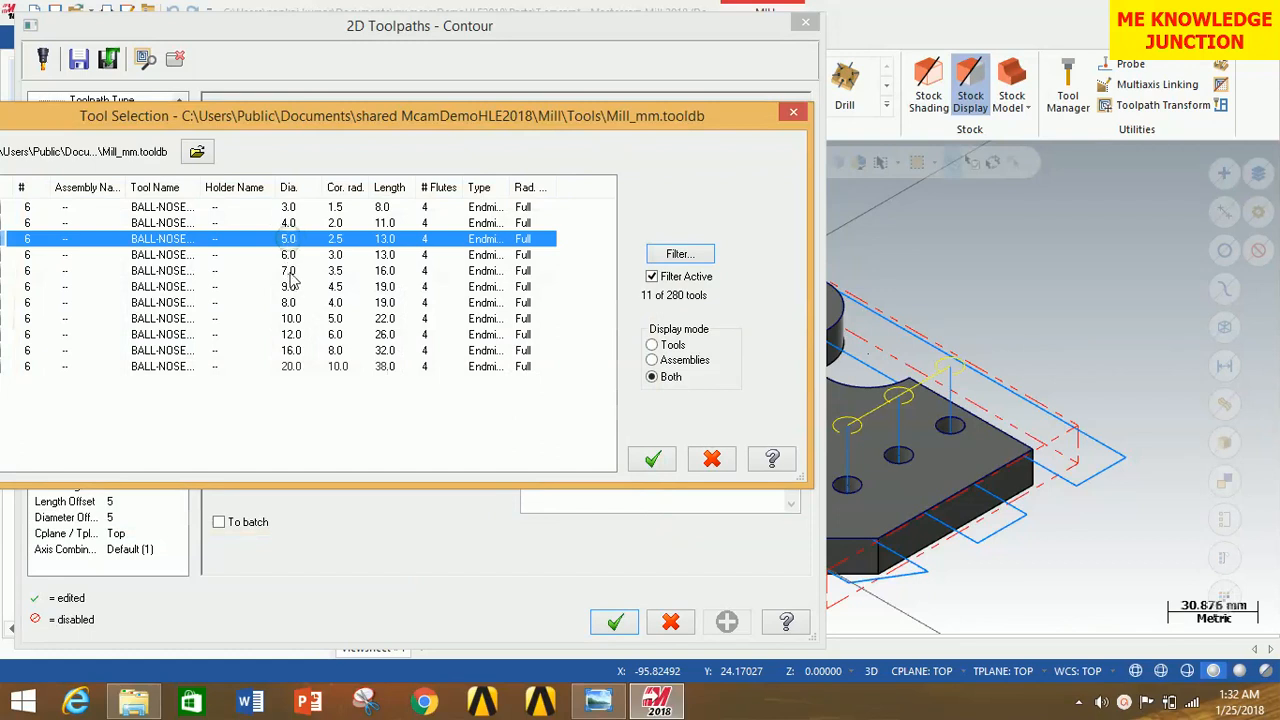
{"action": "left_click", "coordinate": [295, 320]}
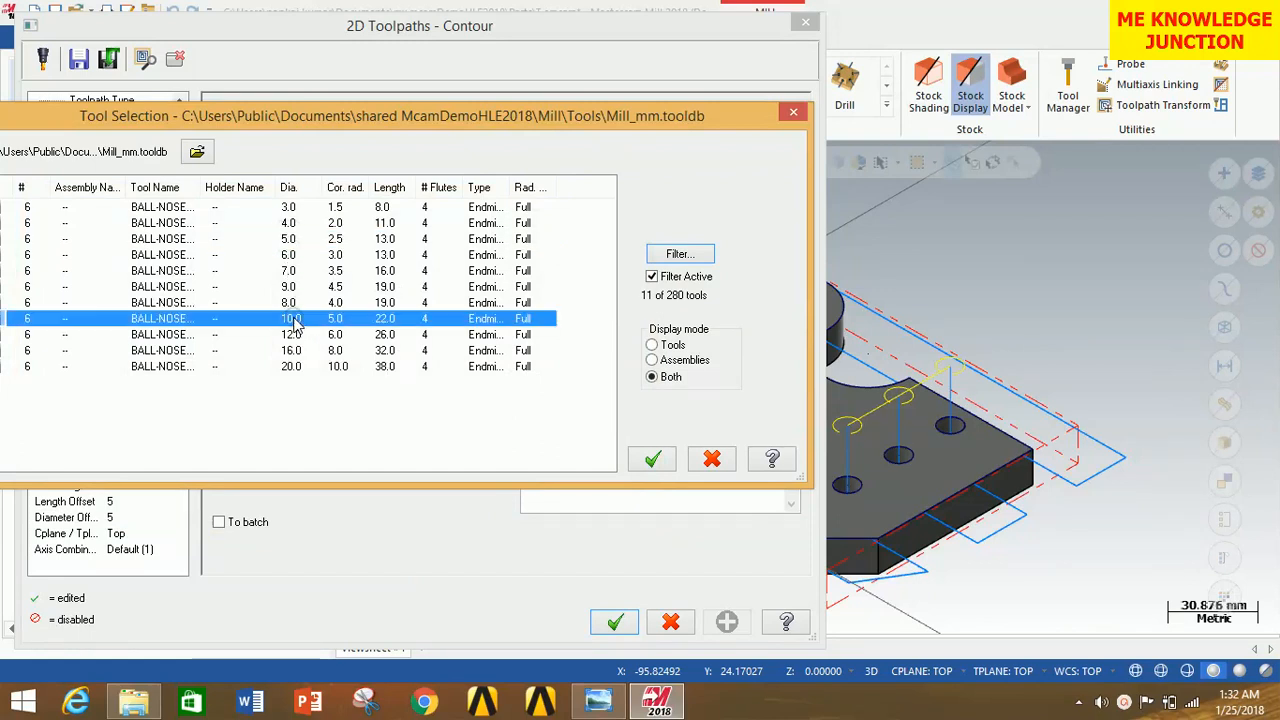
{"action": "left_click", "coordinate": [652, 460]}
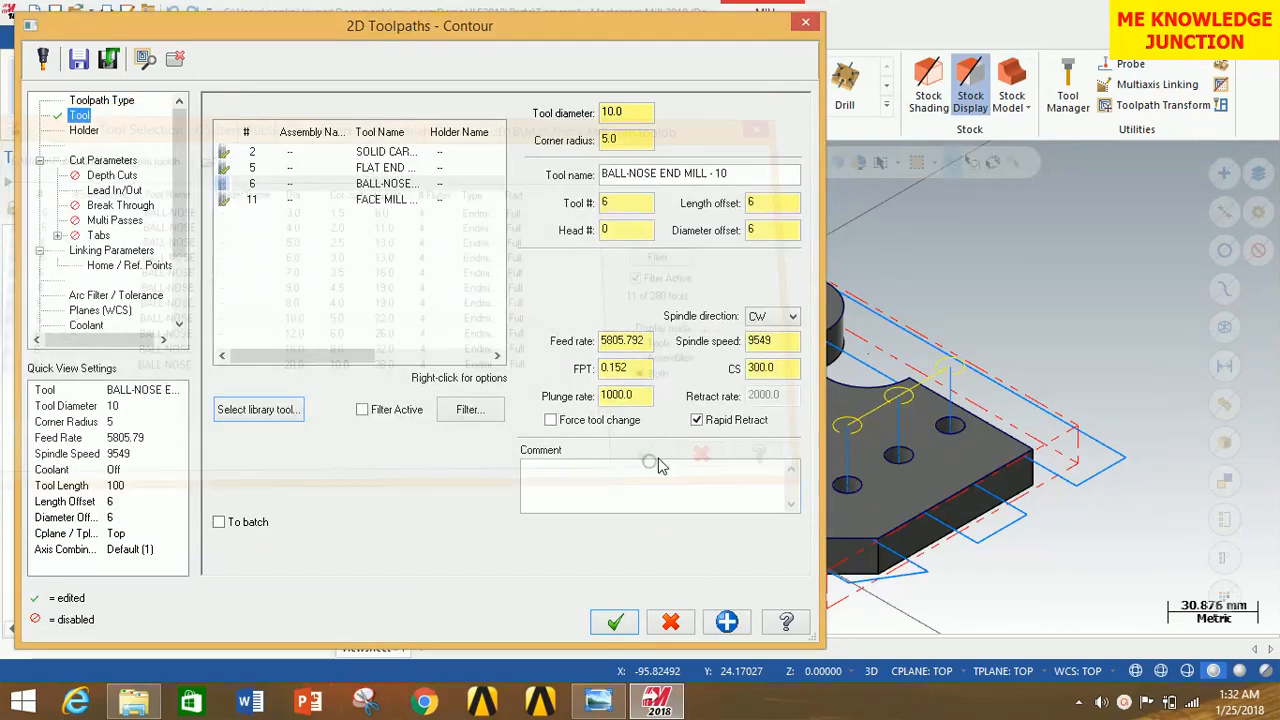
Enable depth cuts for the contour with a maximum rough step of 4 mm and 1 finish cut
{"action": "left_click", "coordinate": [101, 161]}
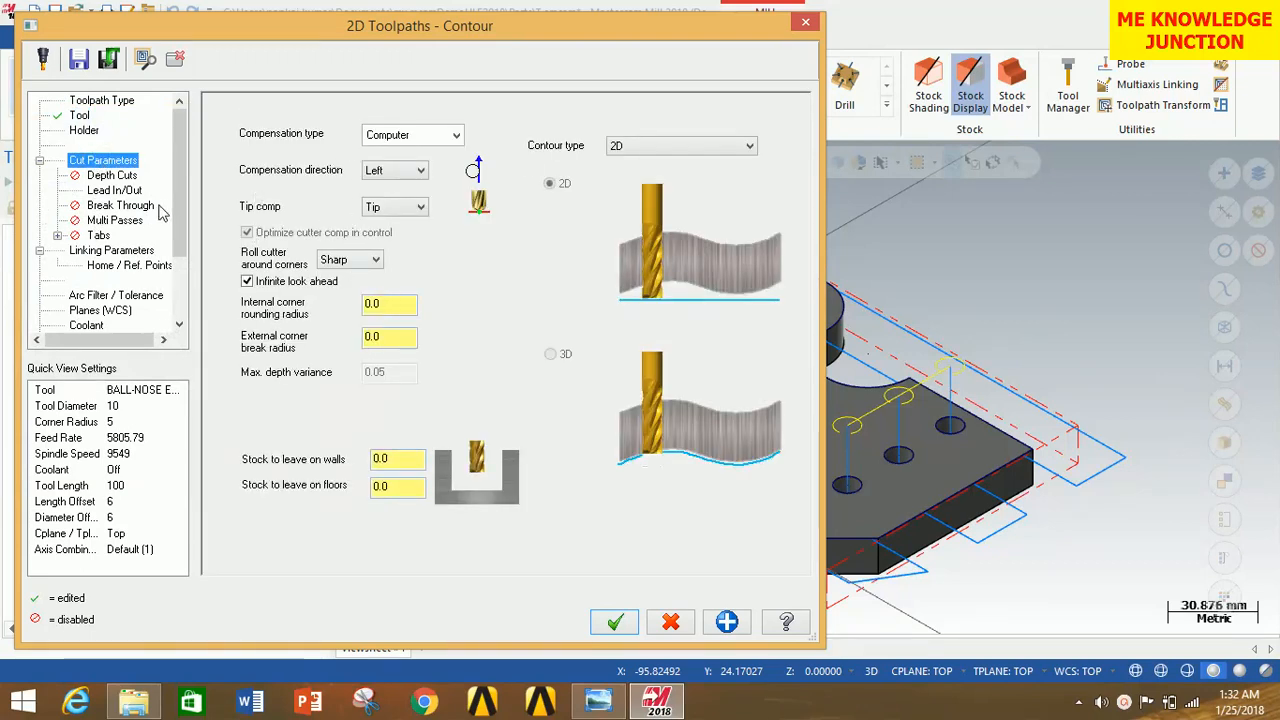
{"action": "left_click", "coordinate": [112, 176]}
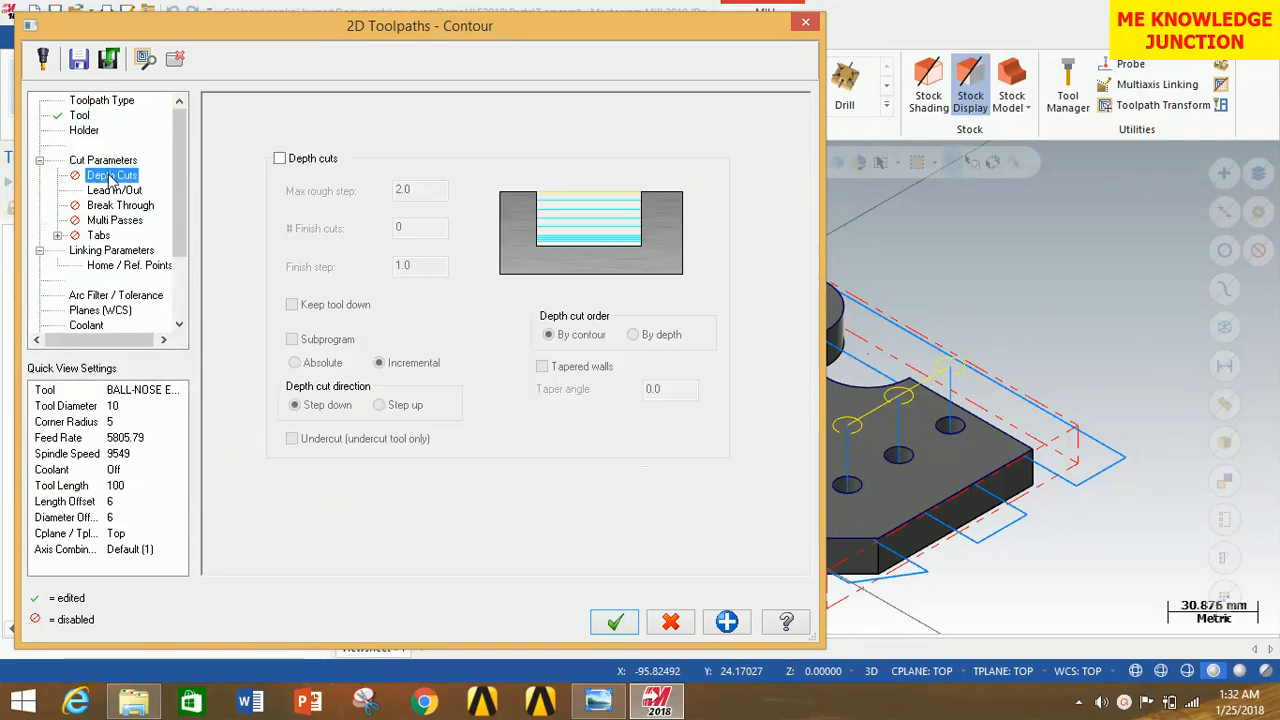
{"action": "left_click", "coordinate": [280, 159]}
{"action": "double_click", "coordinate": [430, 189]}
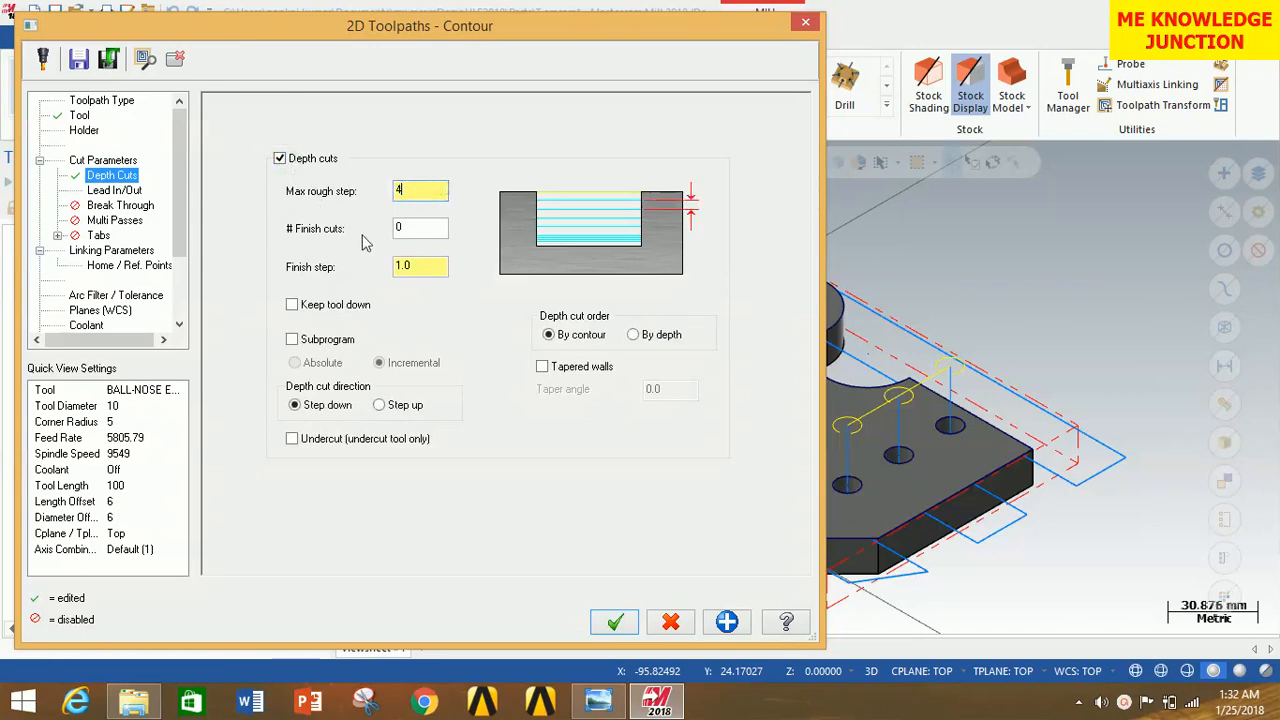
{"action": "left_click", "coordinate": [425, 229]}
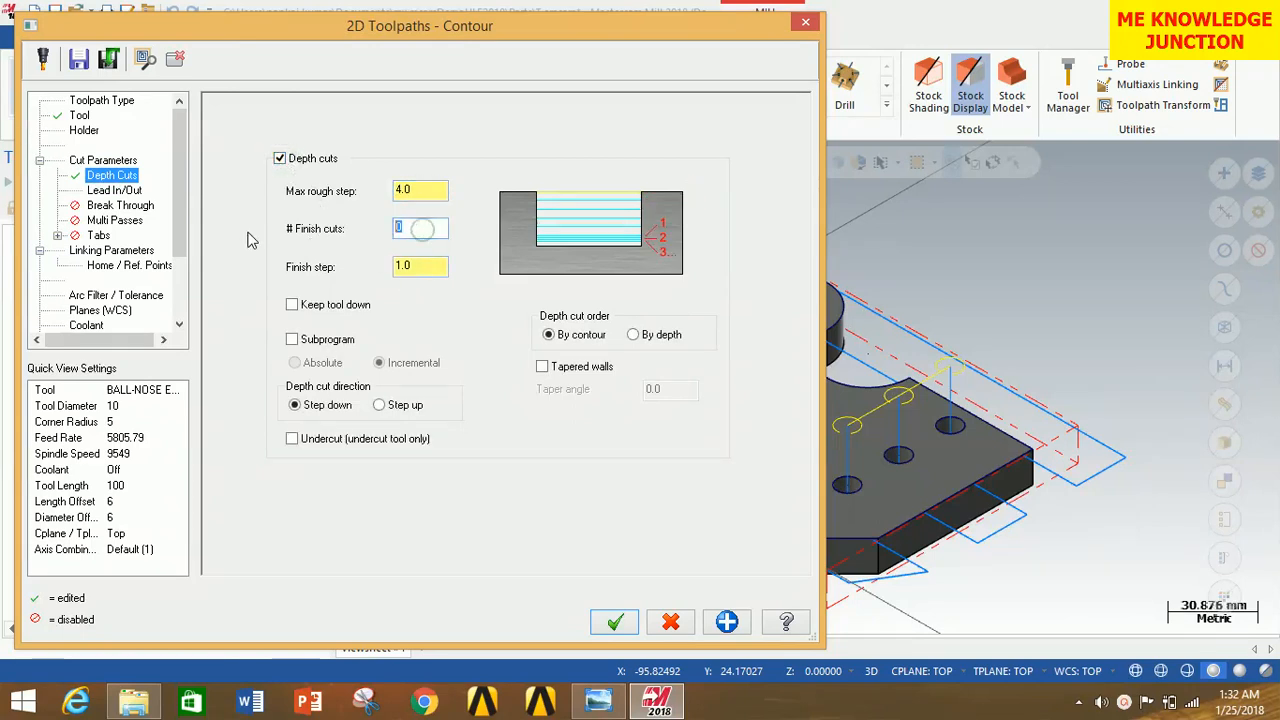
{"action": "left_click", "coordinate": [428, 266]}
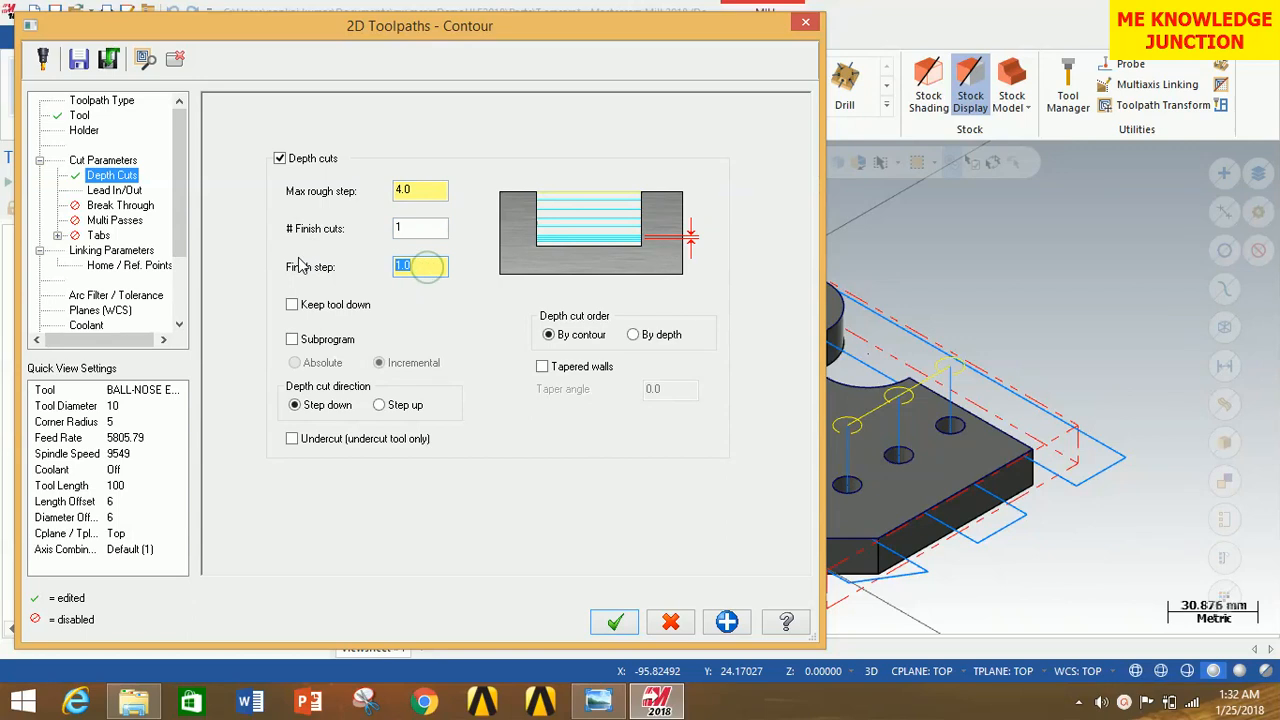
Enable a 5 mm break through, set the contour's incremental depth to -20 mm and generate the toolpath
{"action": "left_click", "coordinate": [131, 194]}
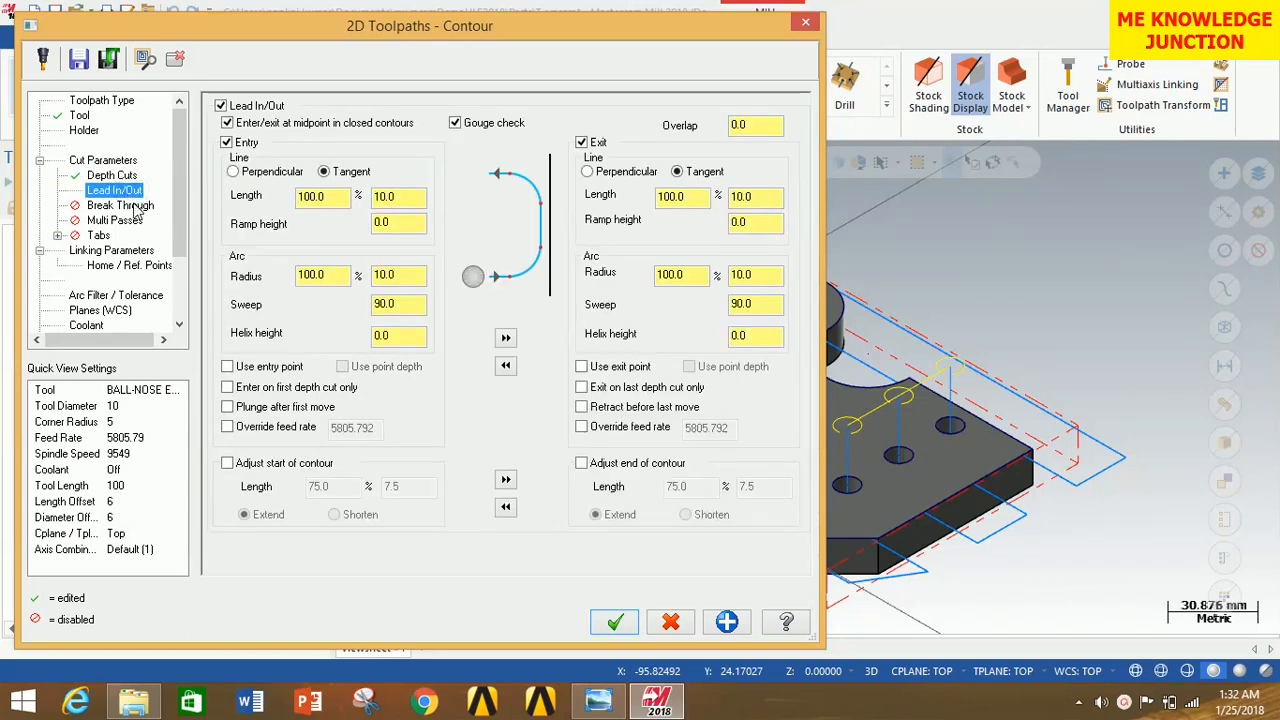
{"action": "left_click", "coordinate": [130, 206]}
{"action": "left_click", "coordinate": [328, 160]}
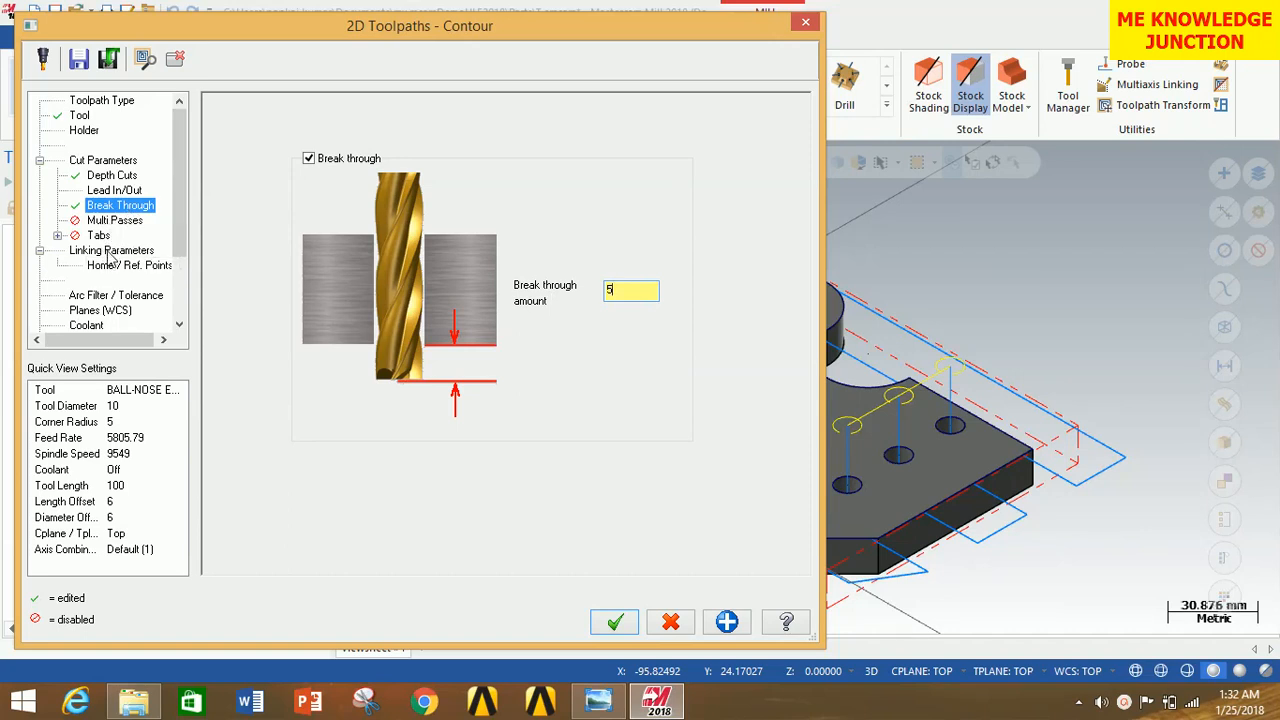
{"action": "left_click", "coordinate": [108, 250]}
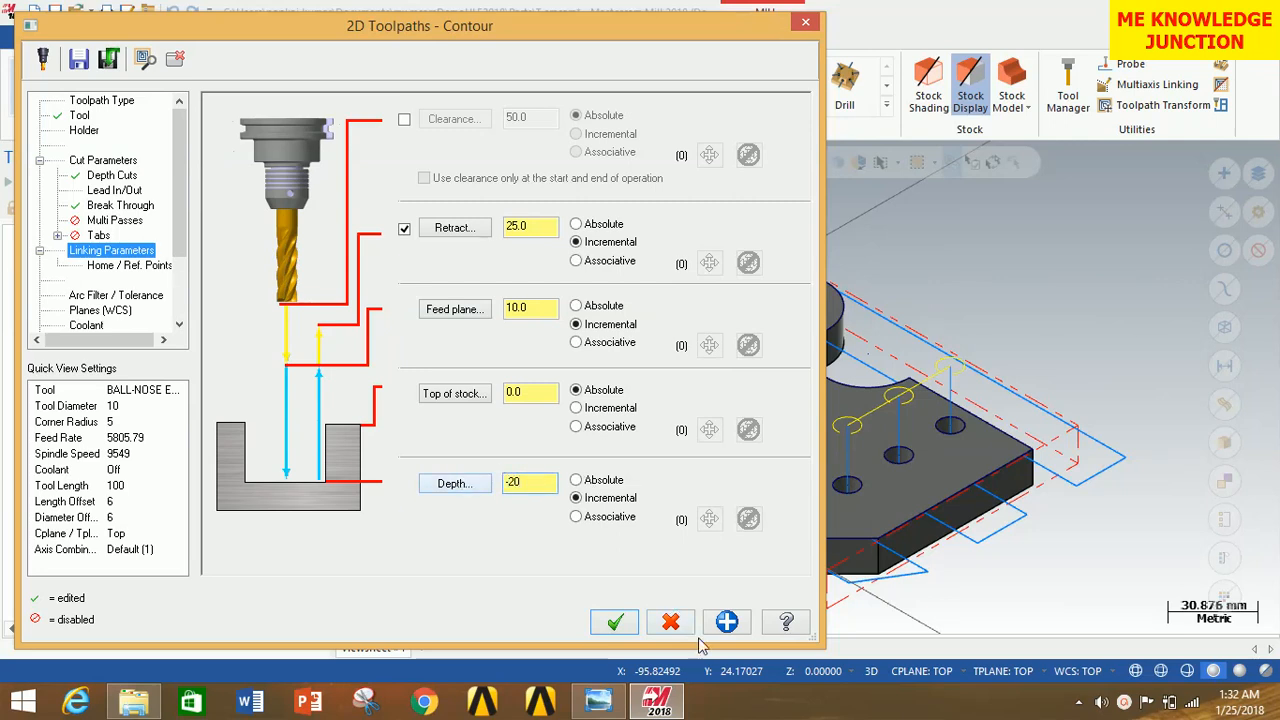
{"action": "left_click", "coordinate": [614, 622]}
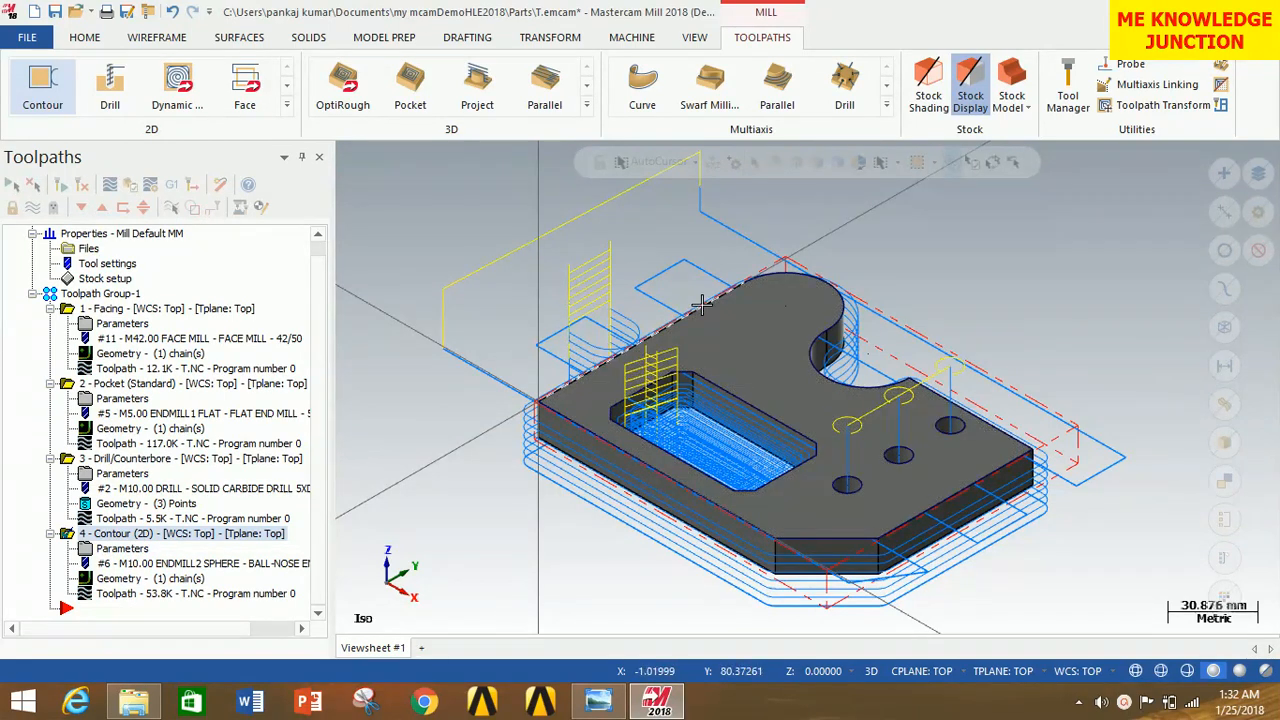
Regenerate all operations in Toolpath Group-1 and open their verification in Mastercam Simulator
{"action": "left_click", "coordinate": [112, 294]}
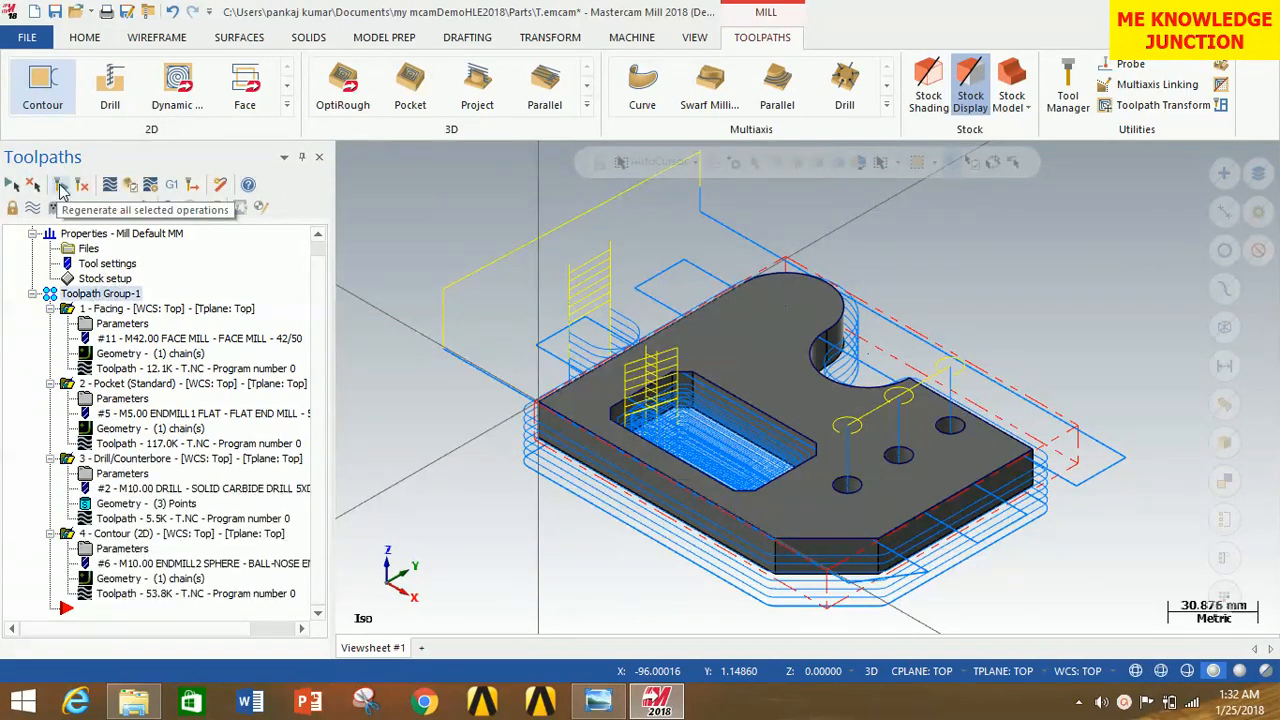
{"action": "left_click", "coordinate": [60, 188]}
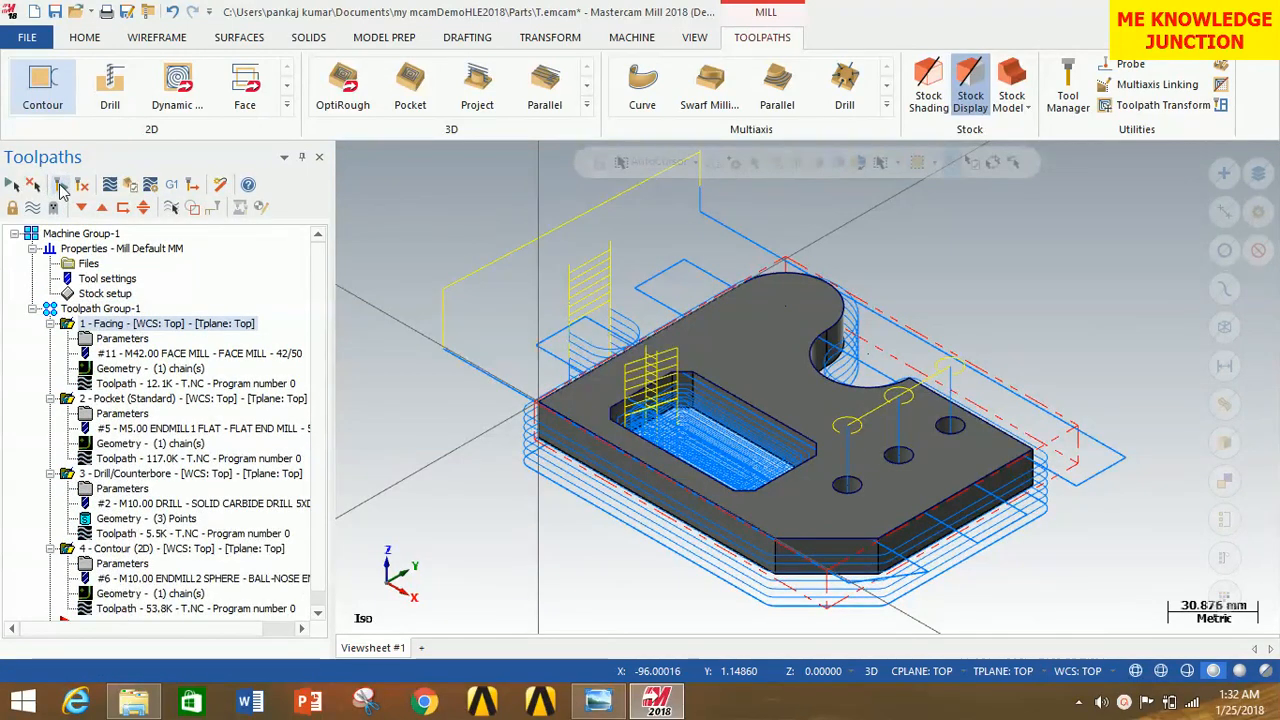
{"action": "left_click", "coordinate": [130, 186]}
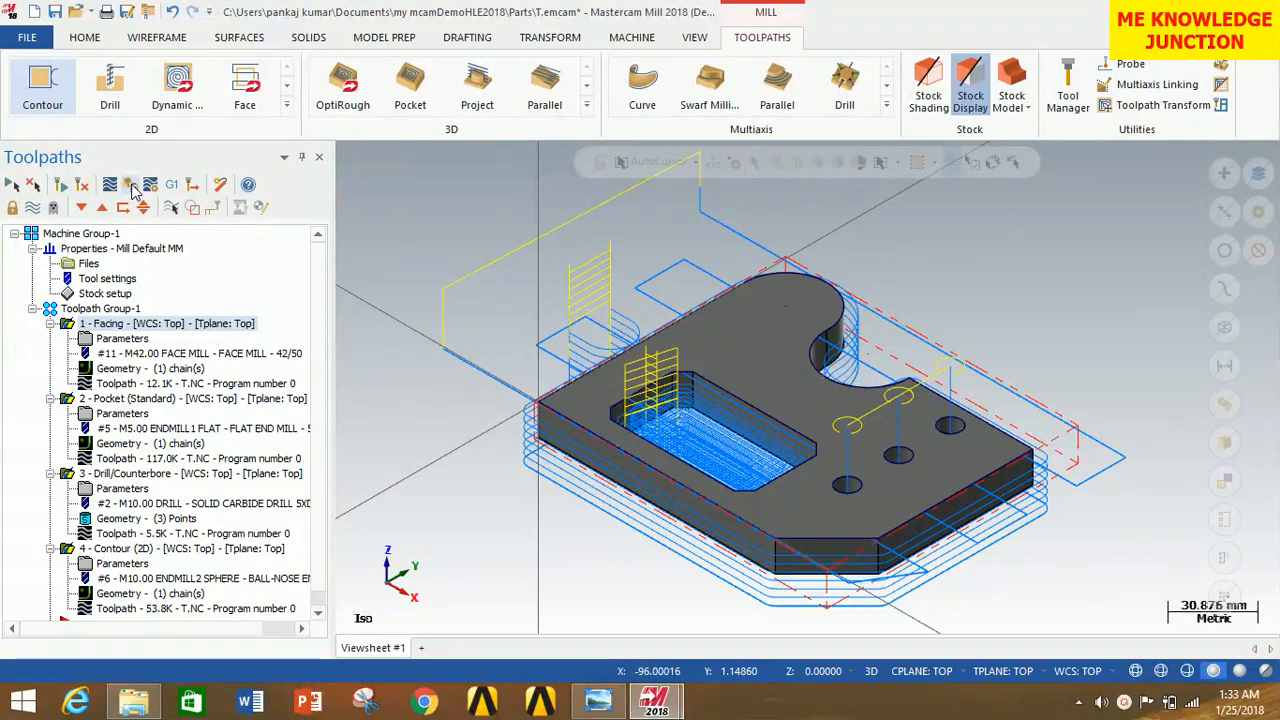
{"action": "left_click", "coordinate": [658, 708]}
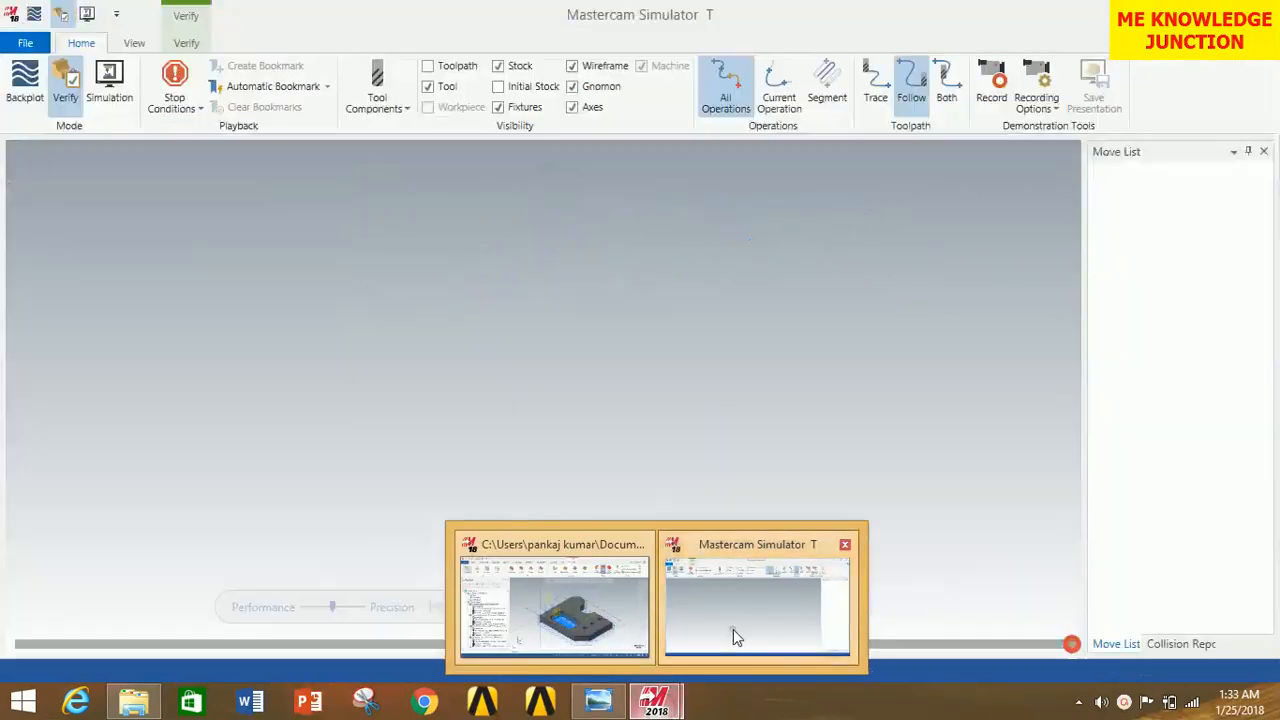
{"action": "left_click", "coordinate": [733, 629]}
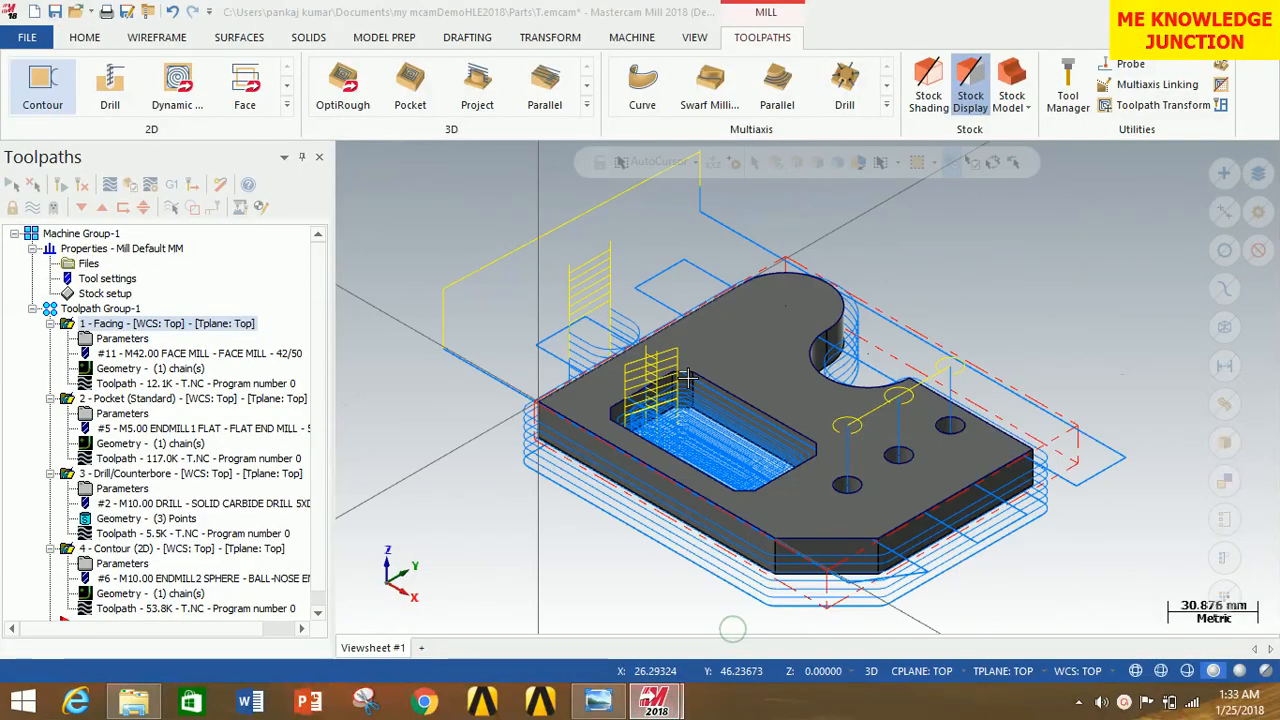
{"action": "mouse_move", "coordinate": [656, 705]}
{"action": "left_click", "coordinate": [632, 614]}
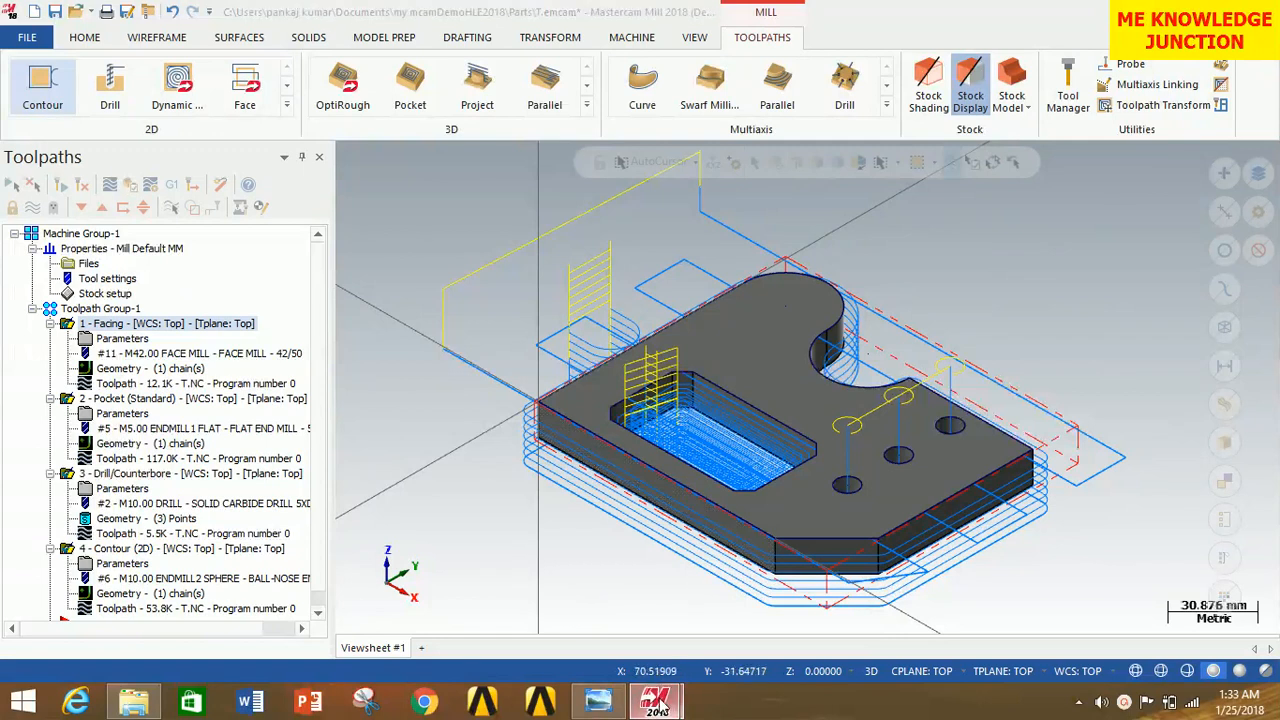
{"action": "mouse_move", "coordinate": [658, 708]}
{"action": "left_click", "coordinate": [769, 602]}
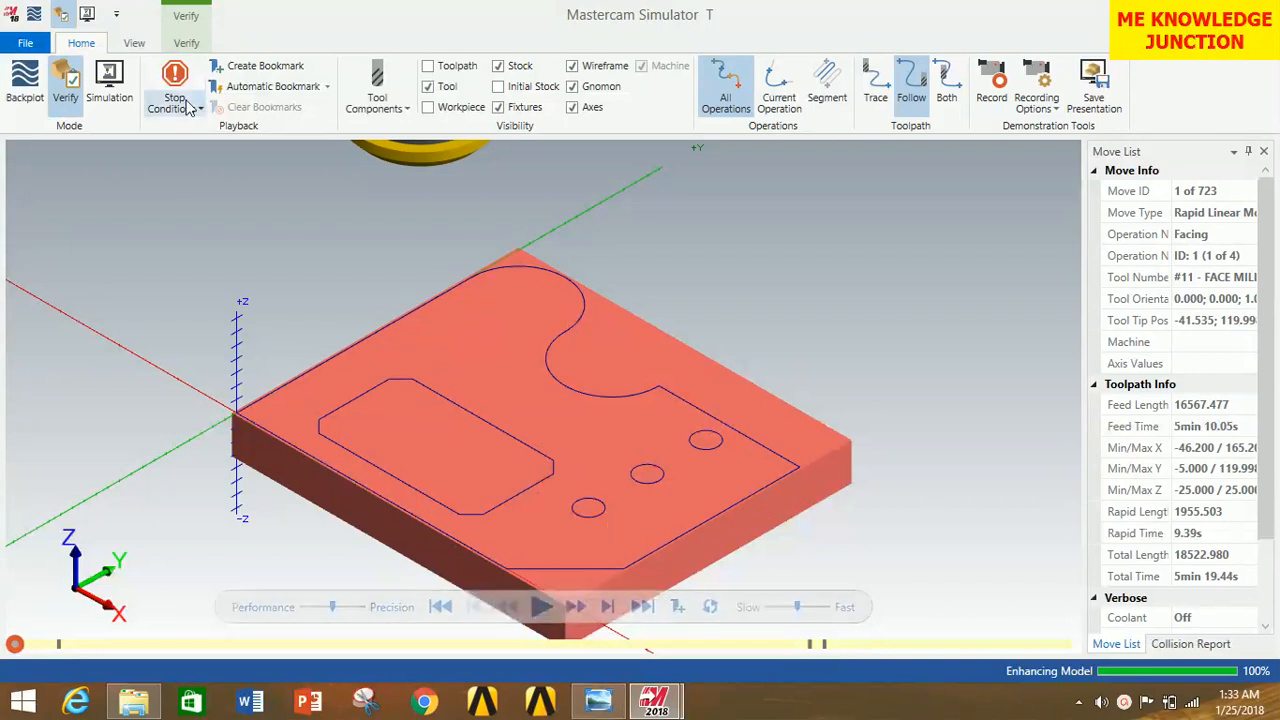
Run the verification of all operations with Color Loop on and a faster playback speed, examine the cut plate and close the simulator
{"action": "left_click", "coordinate": [186, 43]}
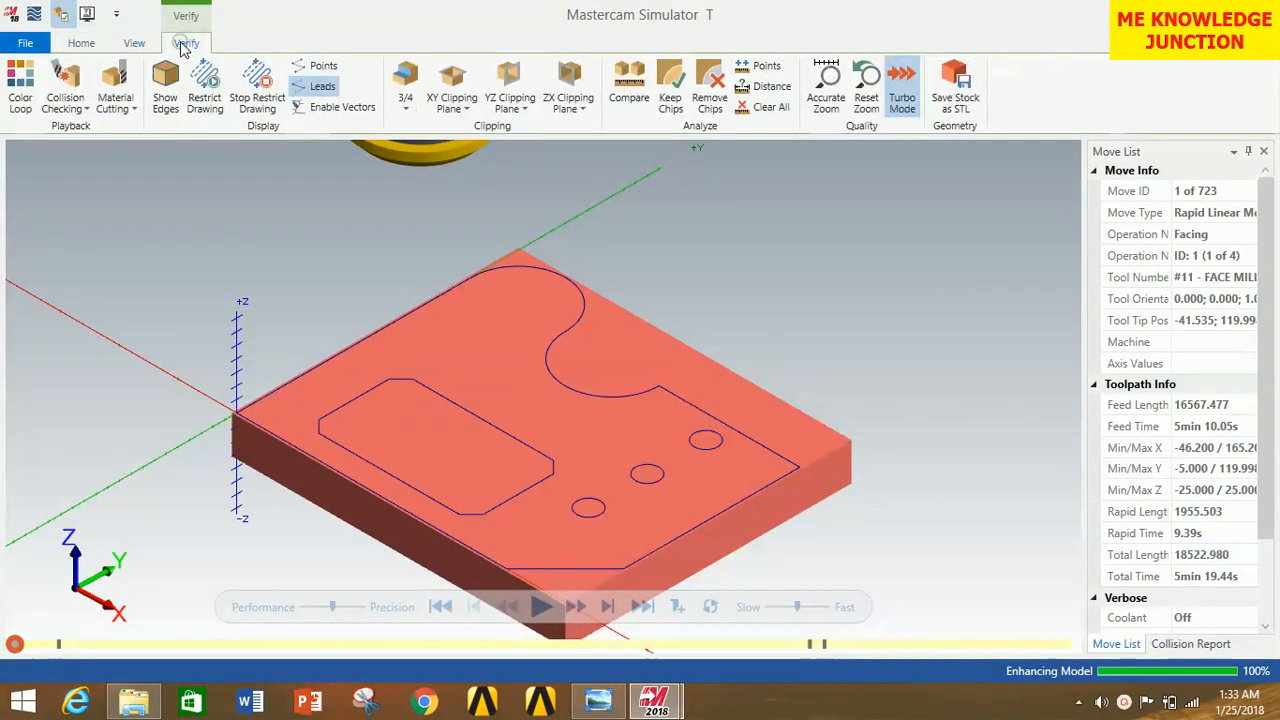
{"action": "left_click", "coordinate": [19, 85]}
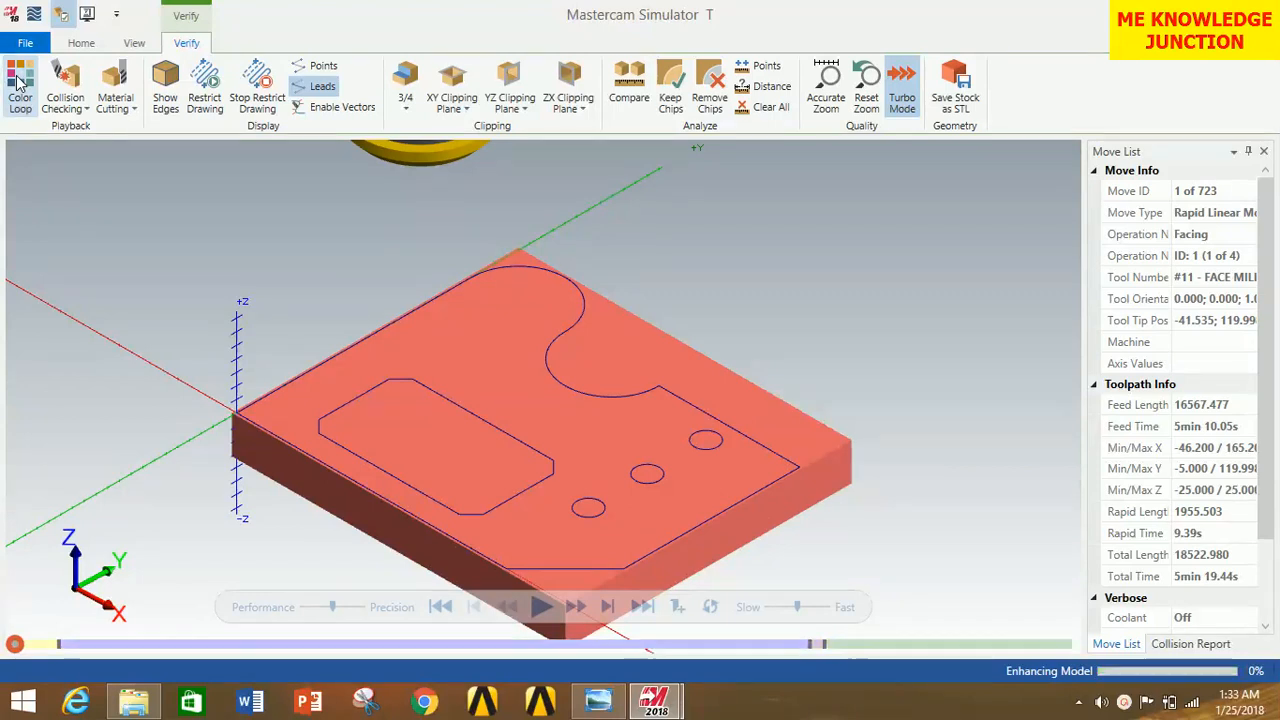
{"action": "left_click", "coordinate": [540, 607]}
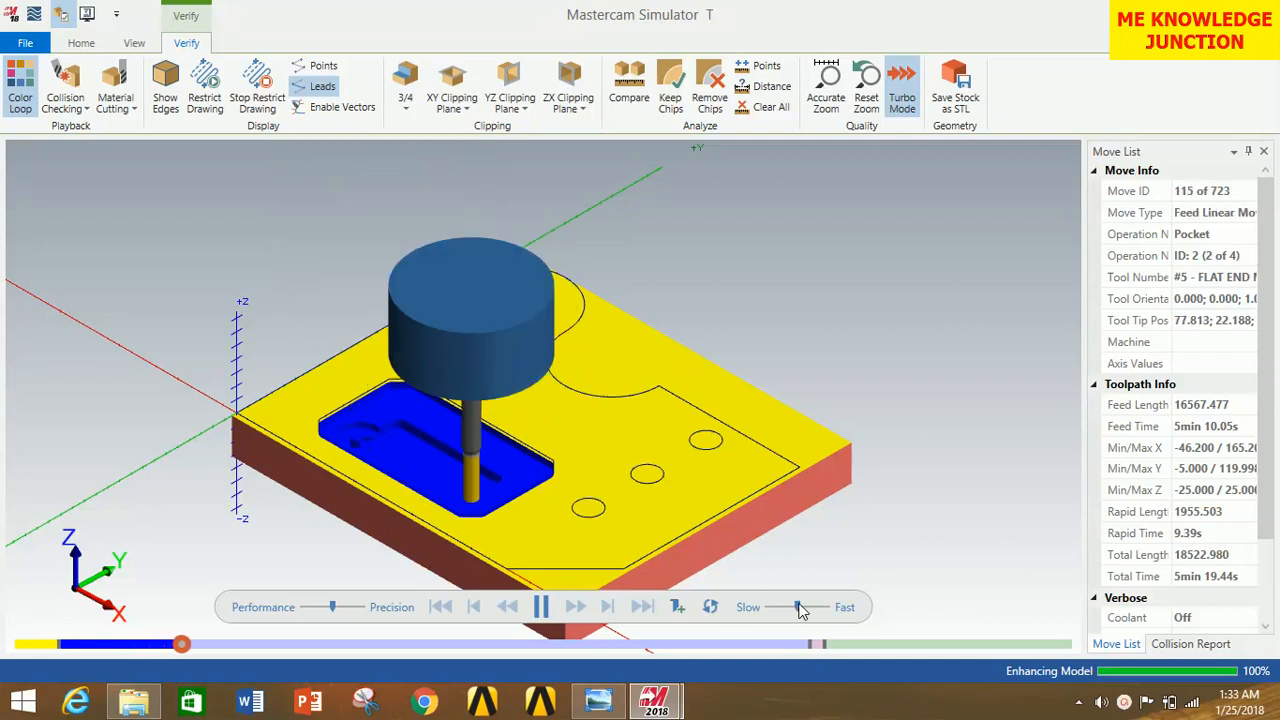
{"action": "left_click_drag", "start_coordinate": [798, 604], "coordinate": [815, 604]}
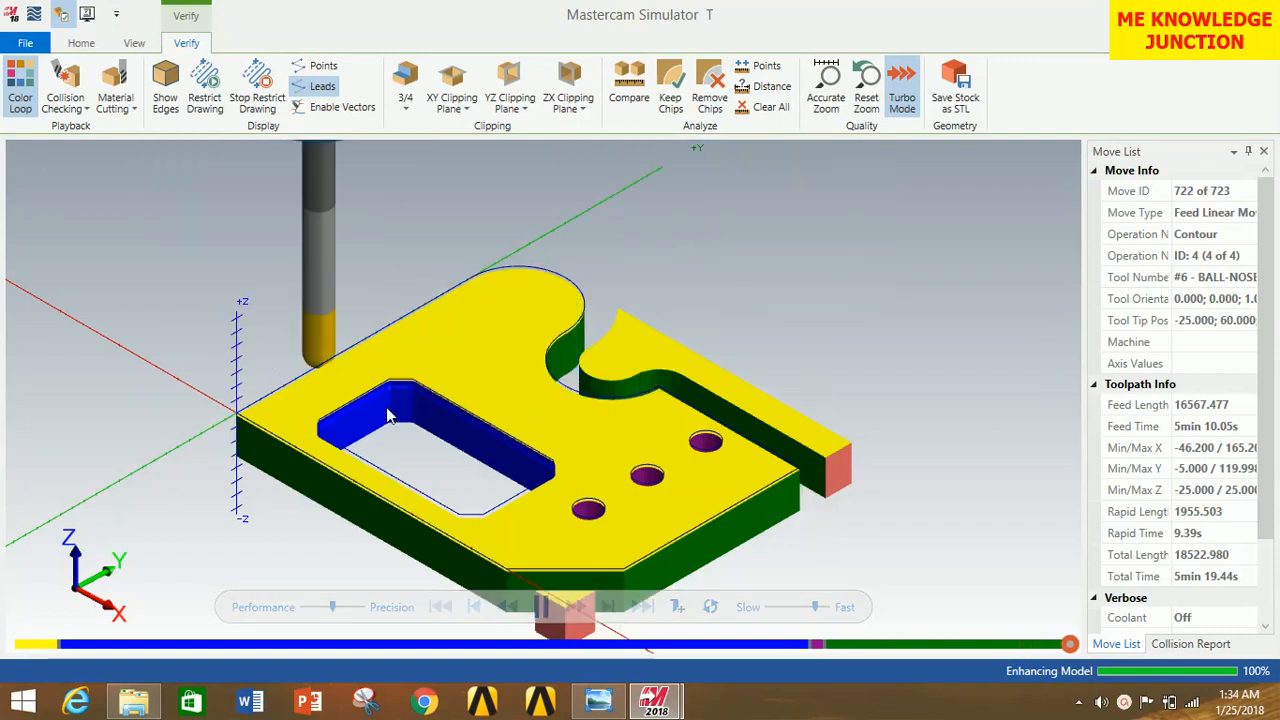
{"action": "scroll", "coordinate": [390, 392], "scroll_direction": "up", "scroll_amount": 2}
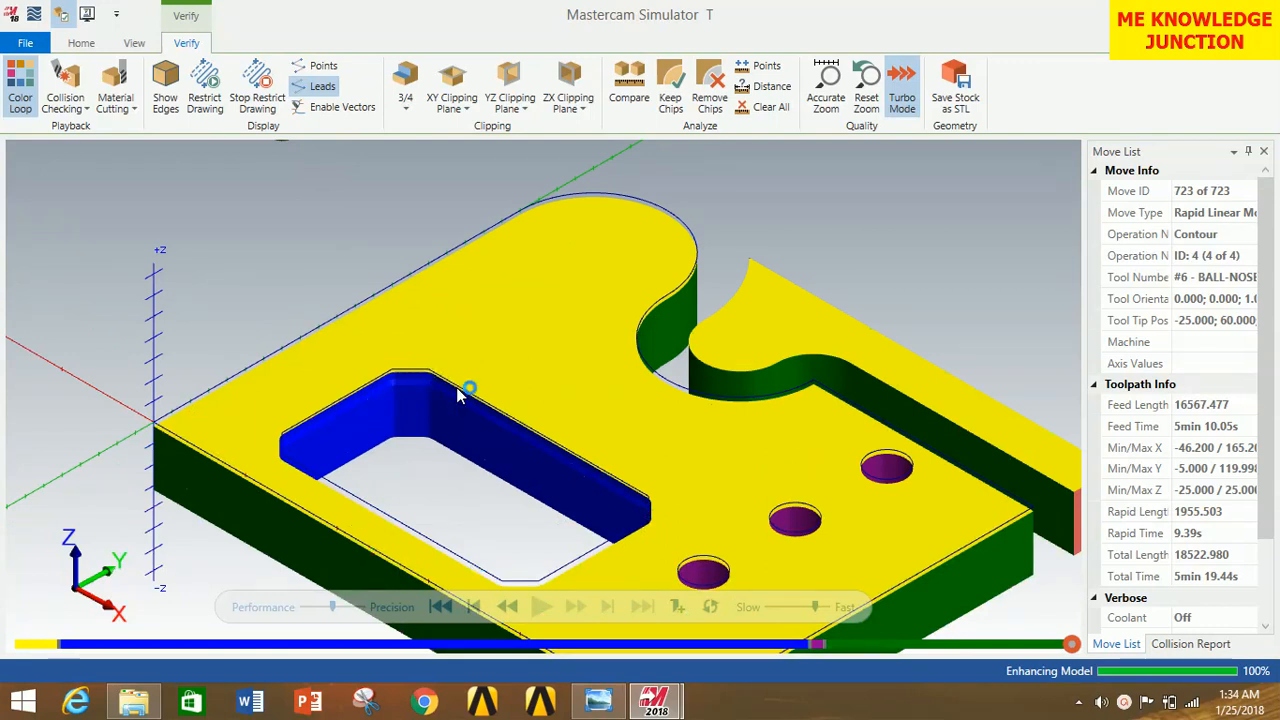
{"action": "scroll", "coordinate": [457, 395], "scroll_direction": "down", "scroll_amount": 3}
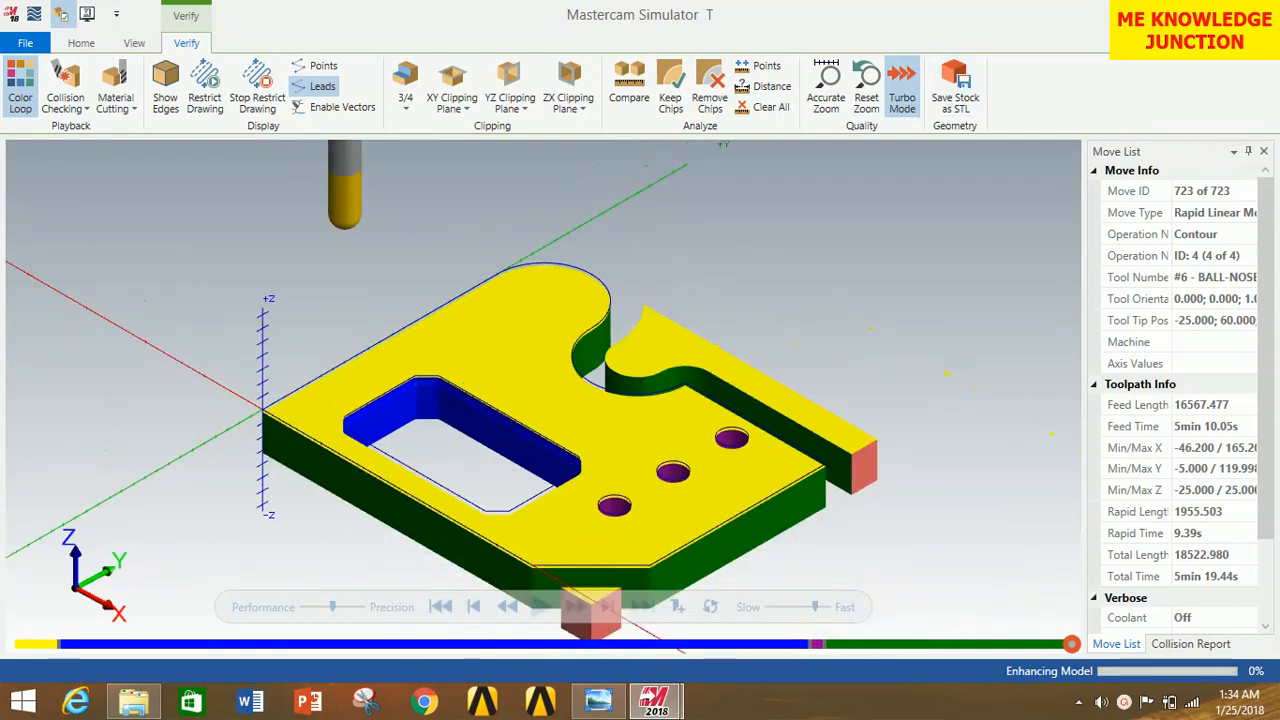
{"action": "left_click", "coordinate": [1258, 12]}
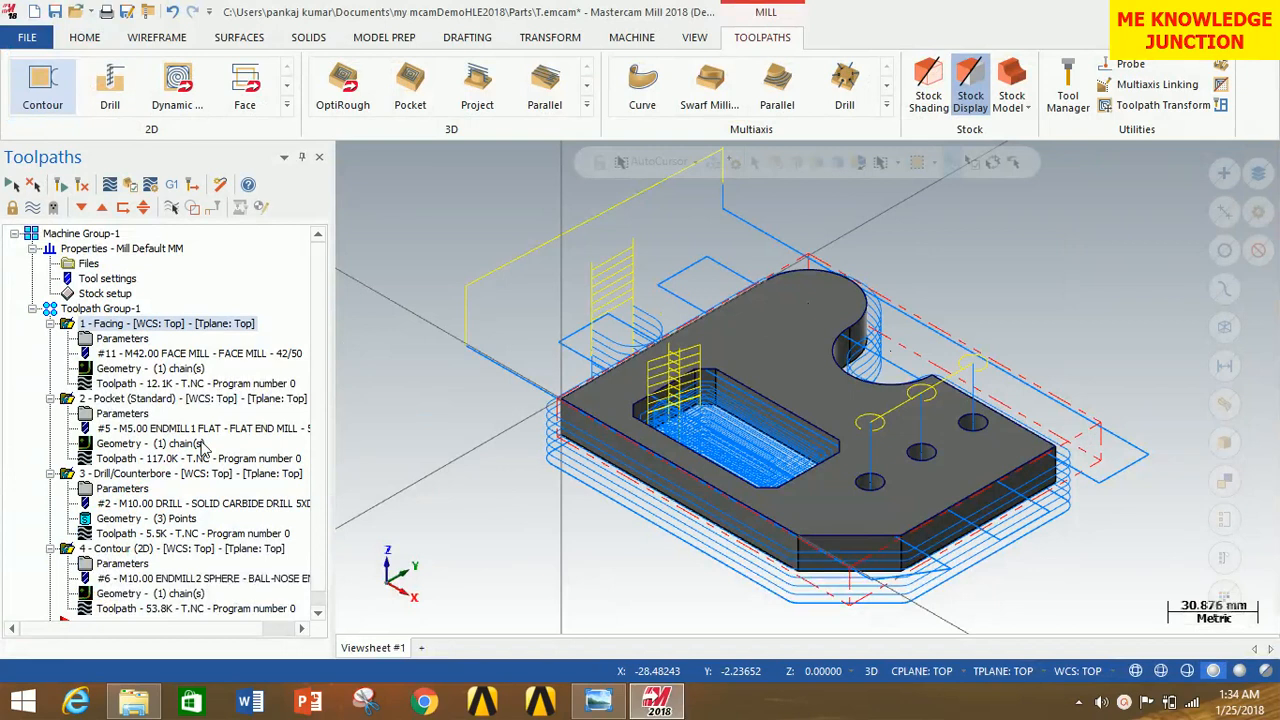
Set the cutting length of the pocket operation's 5 mm flat end mill to 25 mm and accept the pocket parameters
{"action": "left_click", "coordinate": [120, 414]}
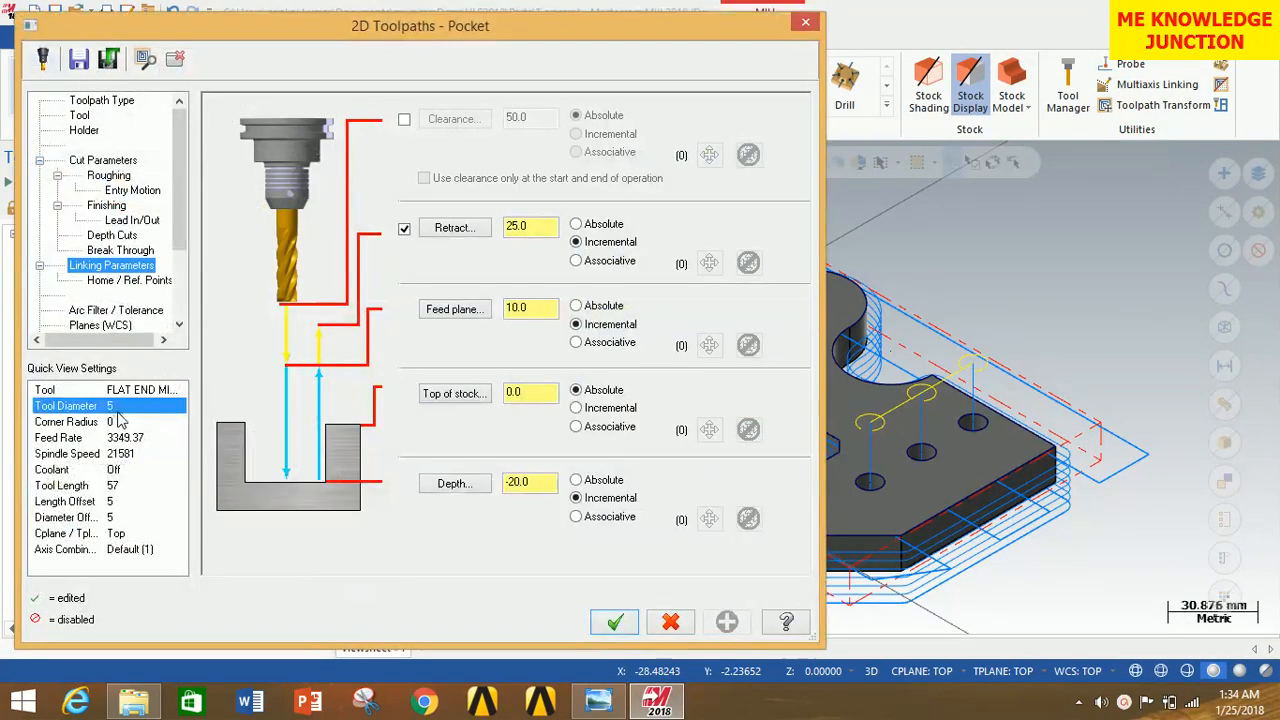
{"action": "left_click", "coordinate": [80, 115]}
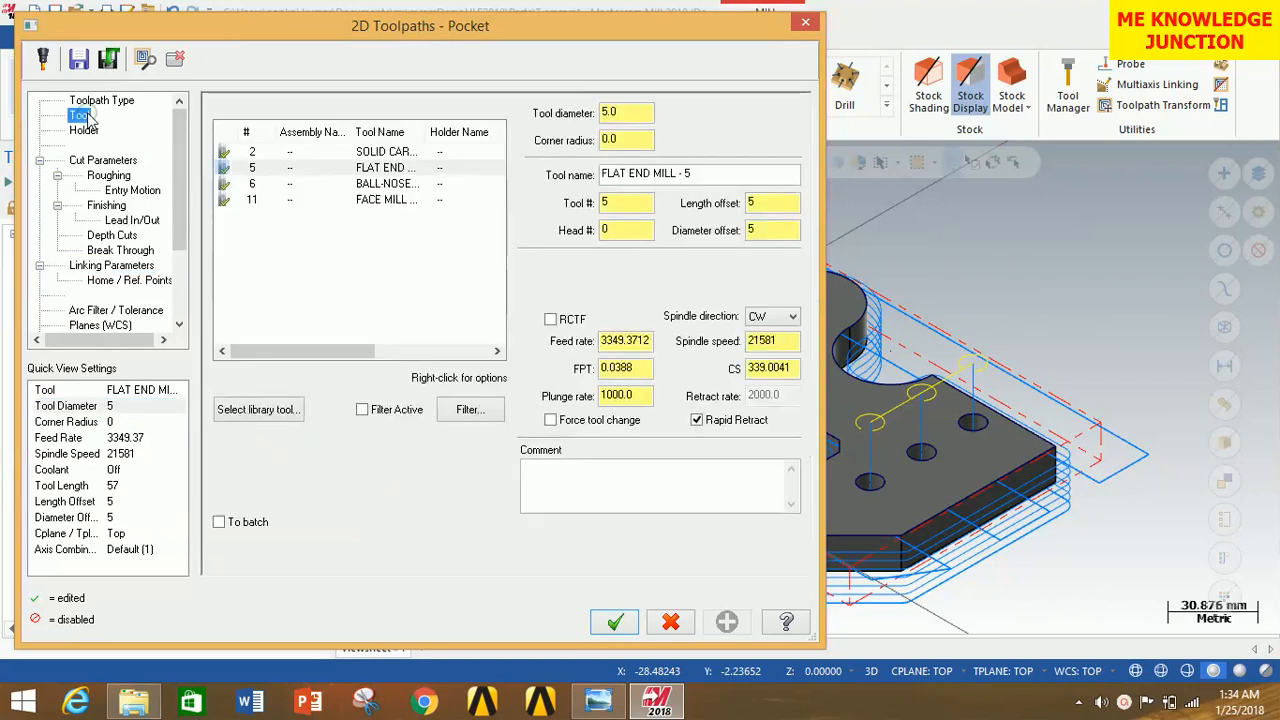
{"action": "left_click", "coordinate": [310, 170]}
{"action": "double_click", "coordinate": [310, 170]}
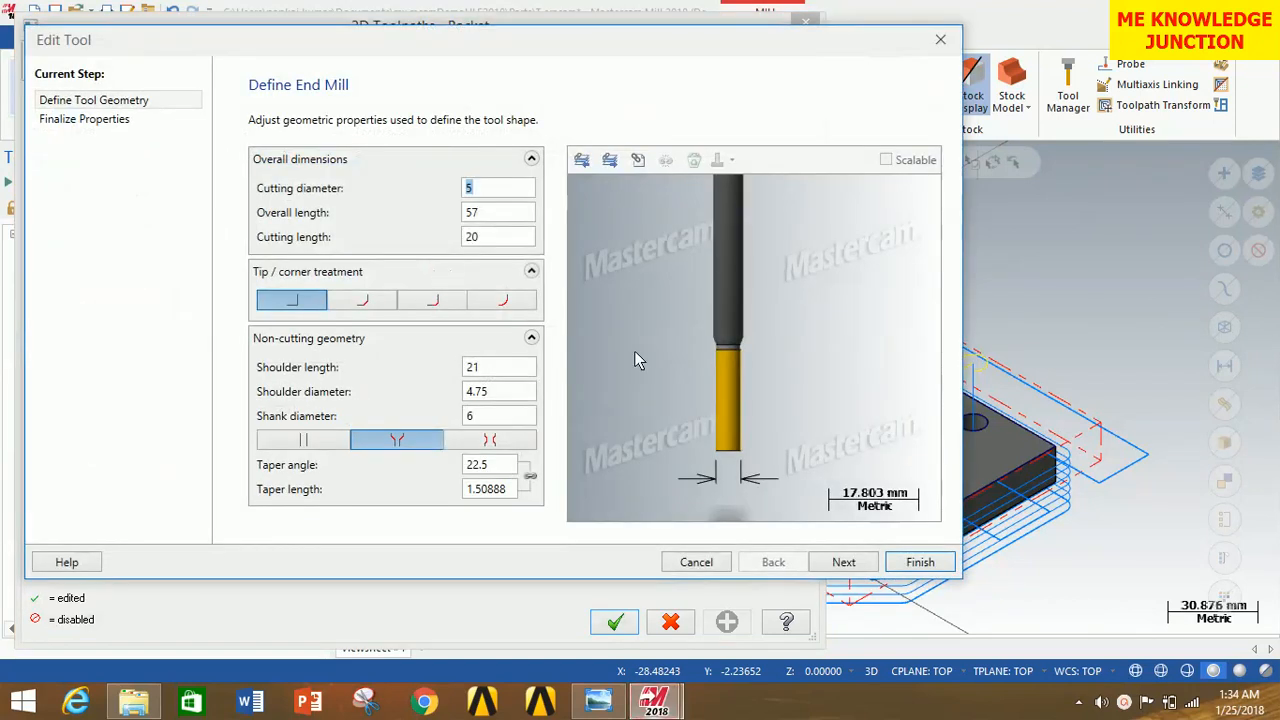
{"action": "double_click", "coordinate": [486, 237]}
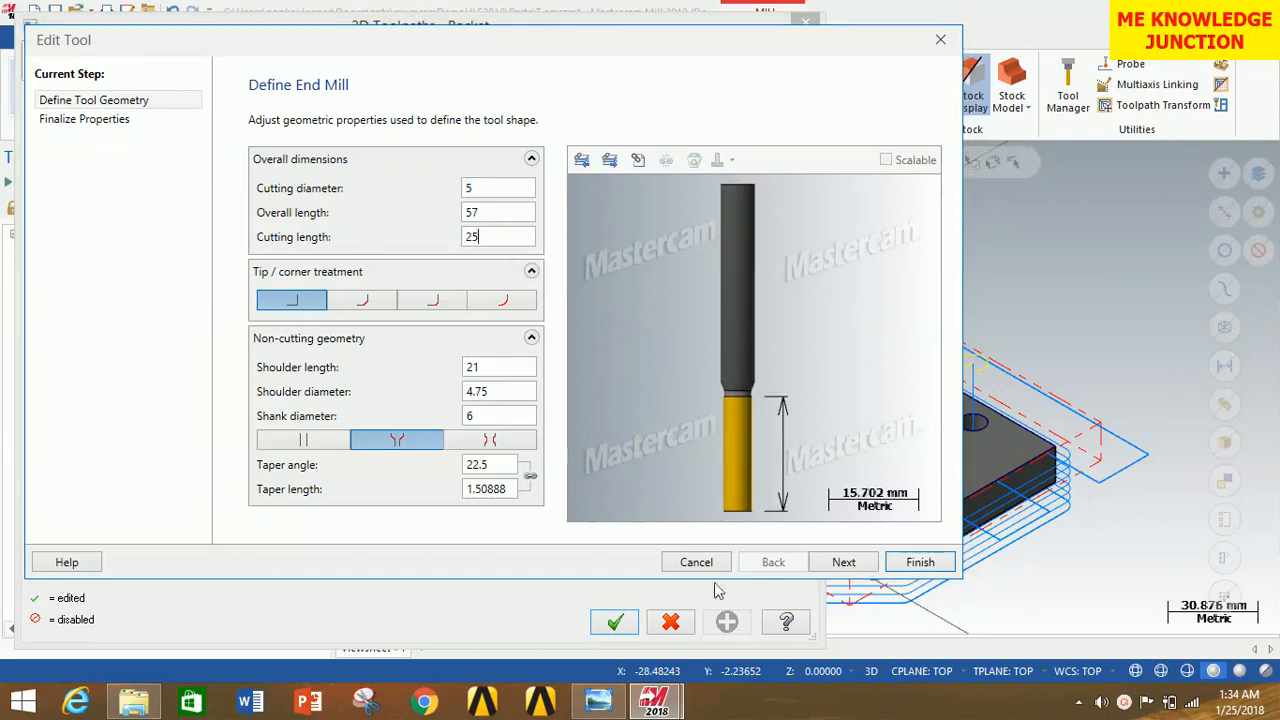
{"action": "left_click", "coordinate": [843, 563]}
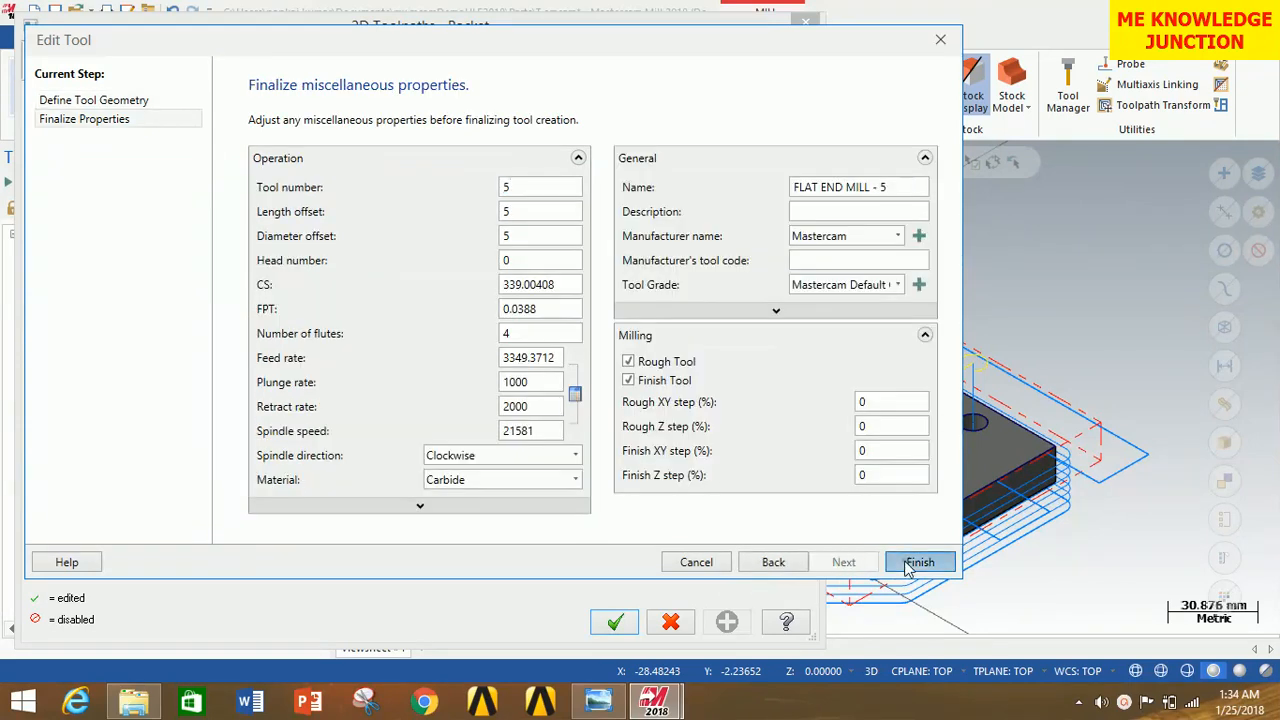
{"action": "left_click", "coordinate": [916, 563]}
{"action": "left_click", "coordinate": [614, 622]}
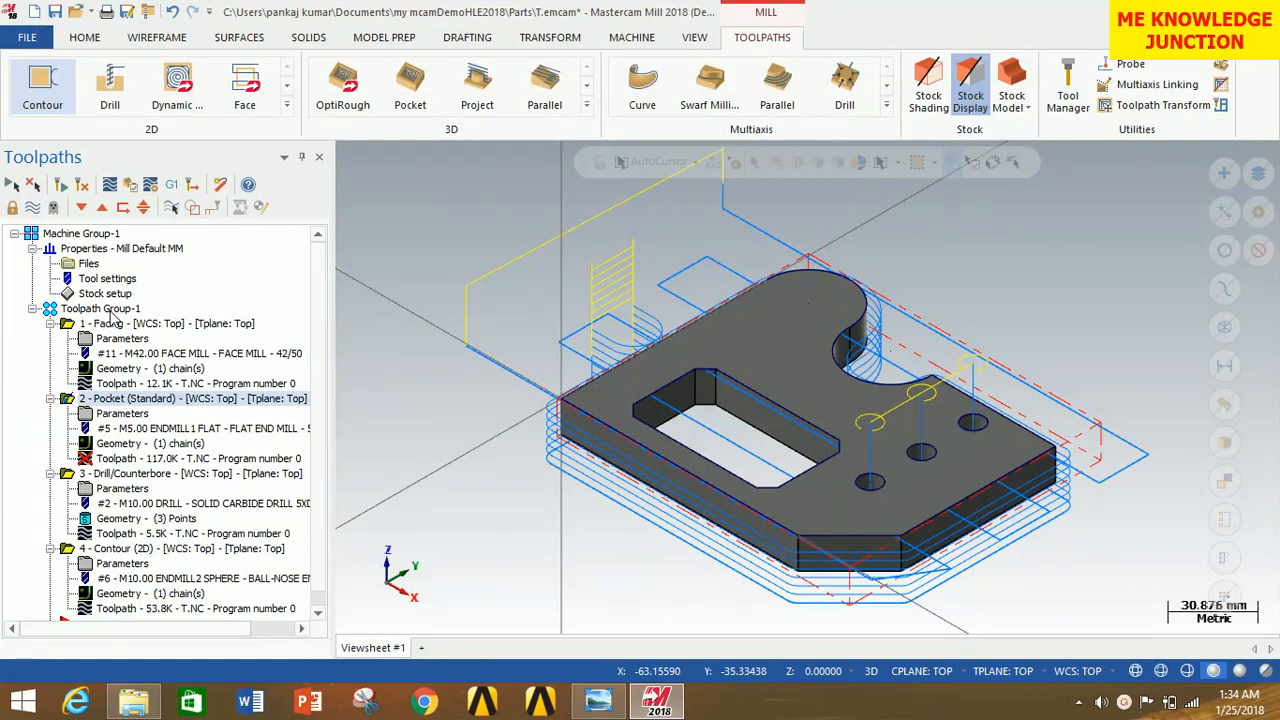
Verify all operations in Toolpath Group-1 in Mastercam Simulator, regenerating the unlocked dirty operations first
{"action": "left_click", "coordinate": [110, 311]}
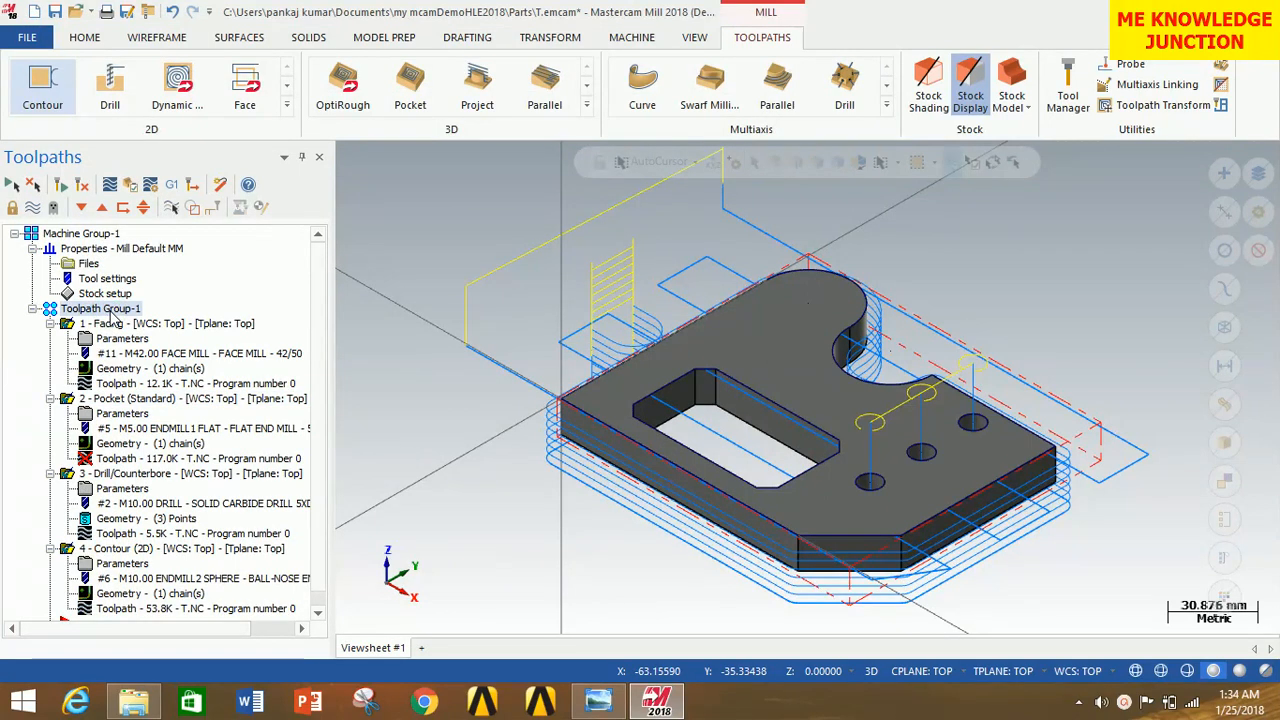
{"action": "left_click", "coordinate": [130, 187]}
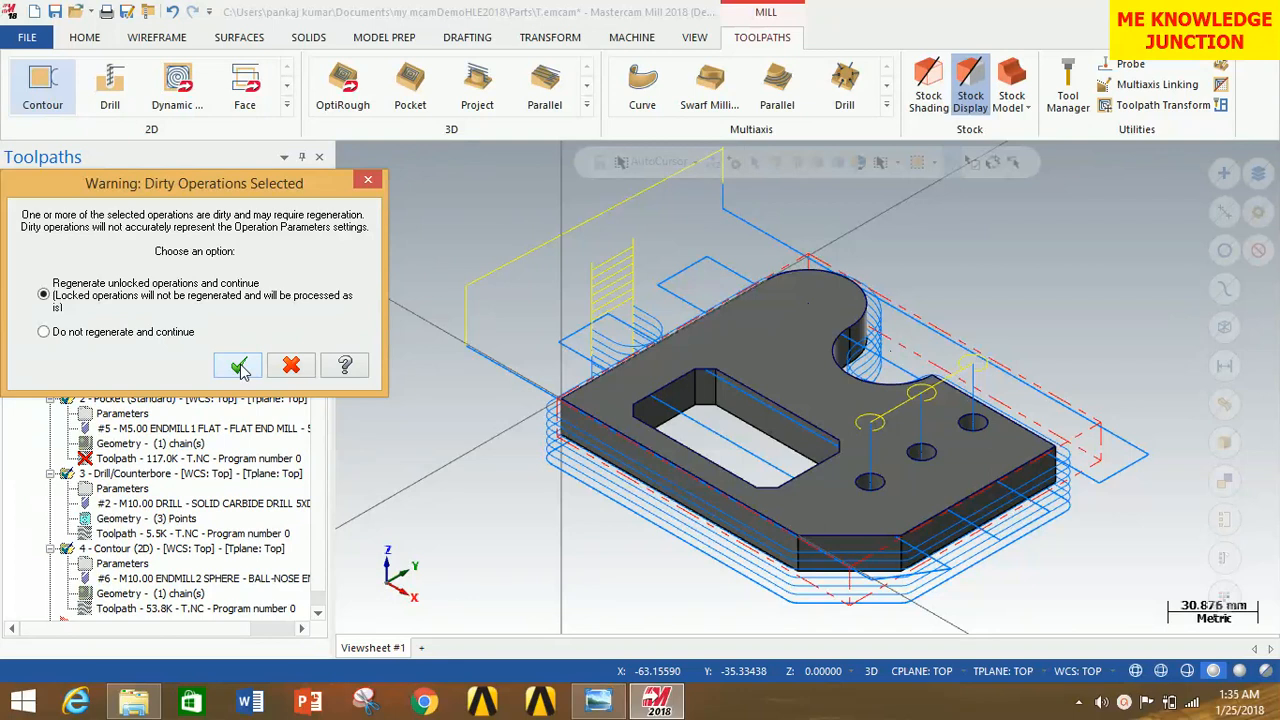
{"action": "left_click", "coordinate": [239, 366]}
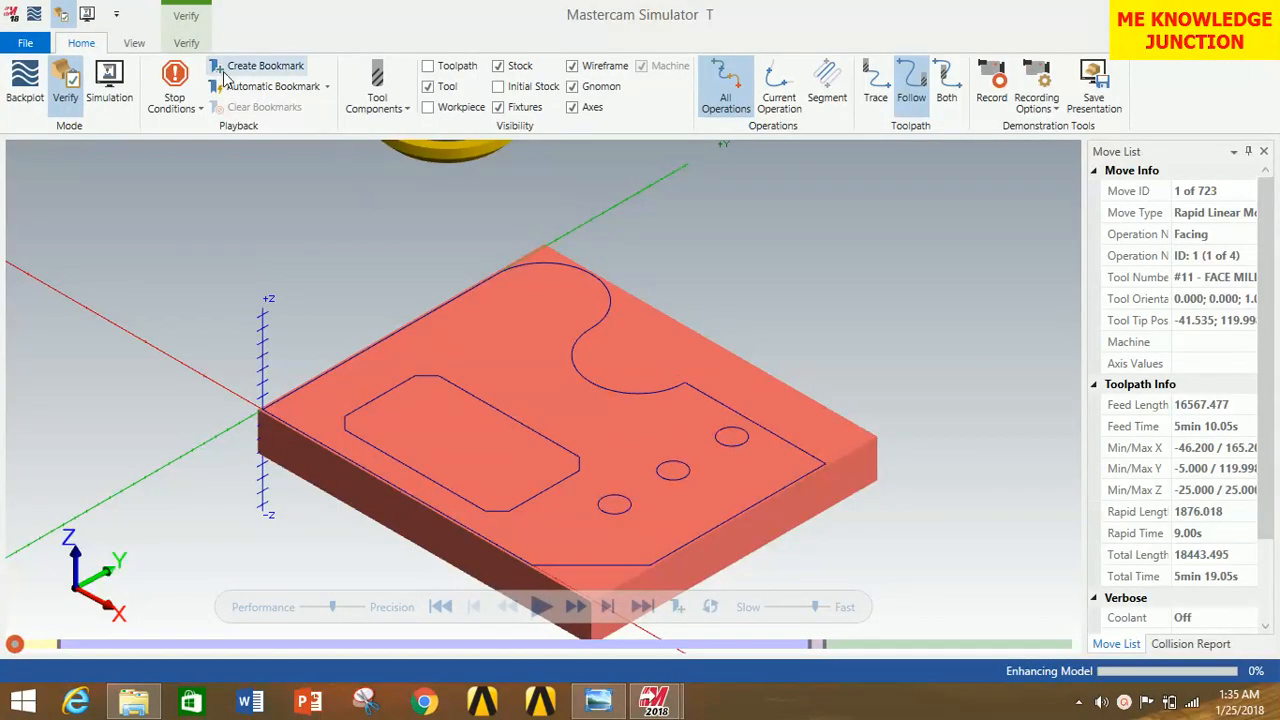
Run the verification of all four operations to the end and examine the cut plate with its pocket, holes and contour
{"action": "left_click", "coordinate": [540, 610]}
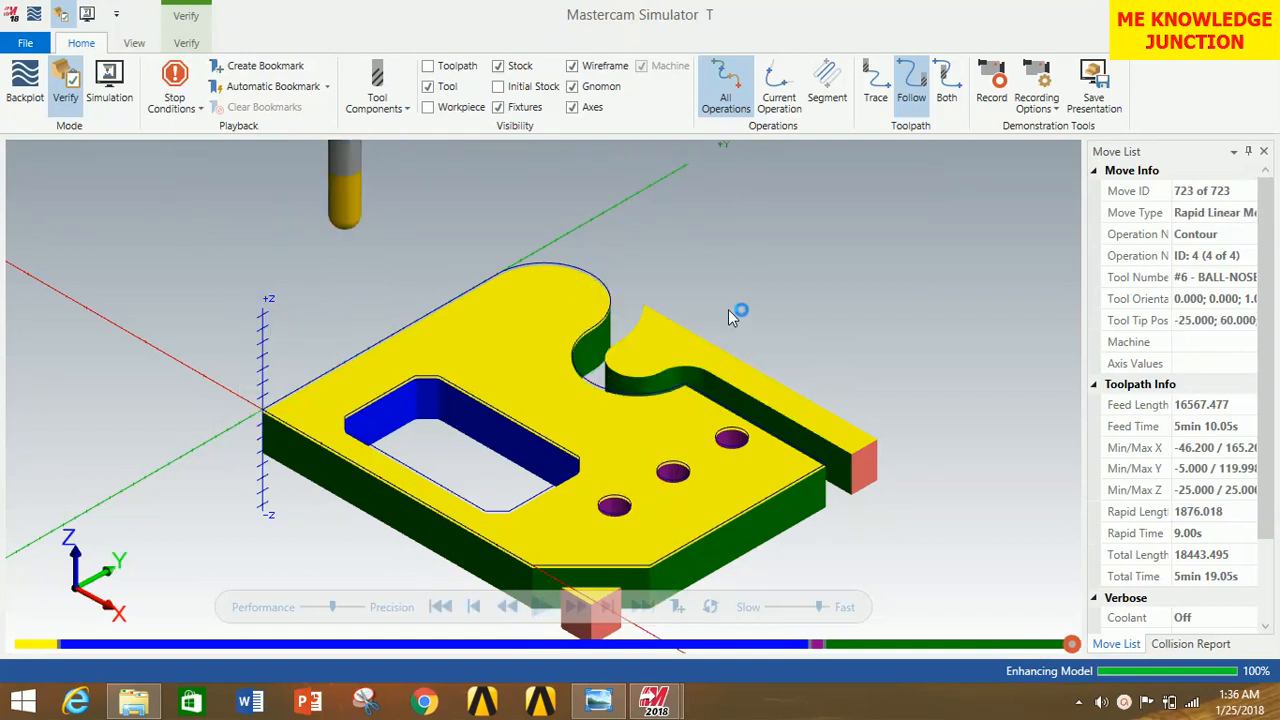
{"action": "scroll", "coordinate": [730, 314], "scroll_direction": "down", "scroll_amount": 1}
{"action": "scroll", "coordinate": [521, 483], "scroll_direction": "up", "scroll_amount": 1}
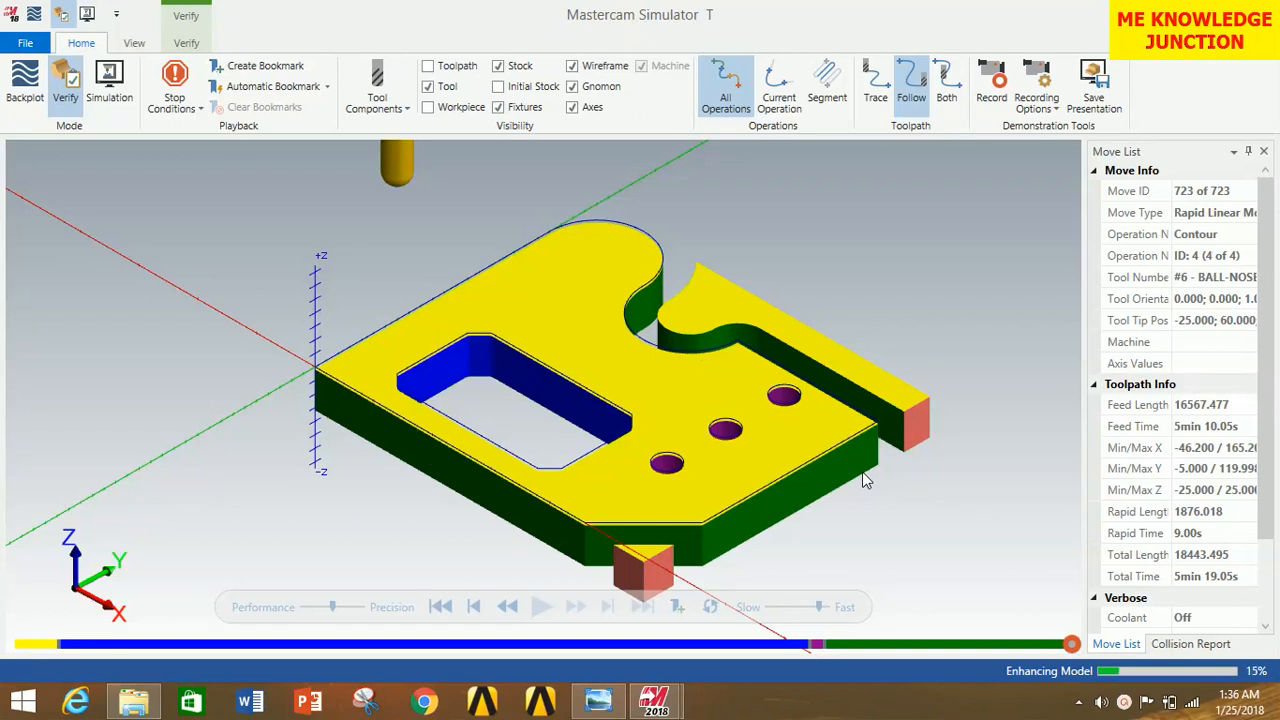
{"action": "left_click", "coordinate": [1124, 702]}
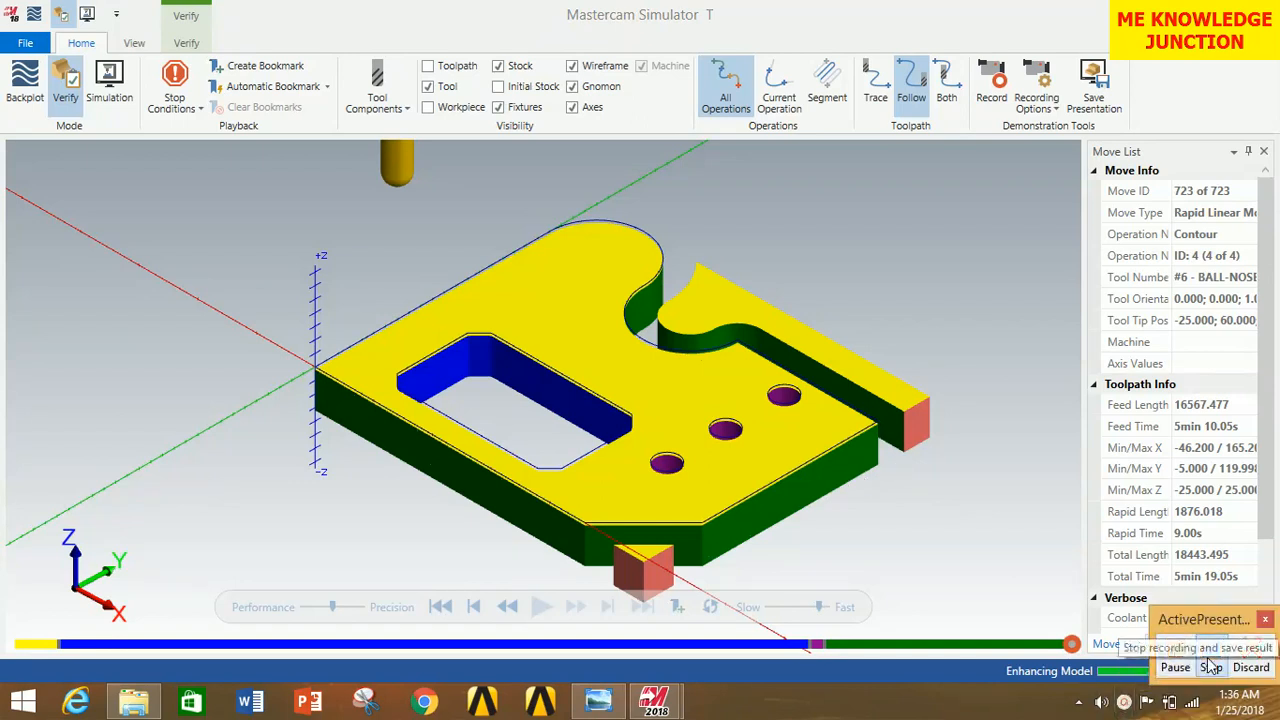